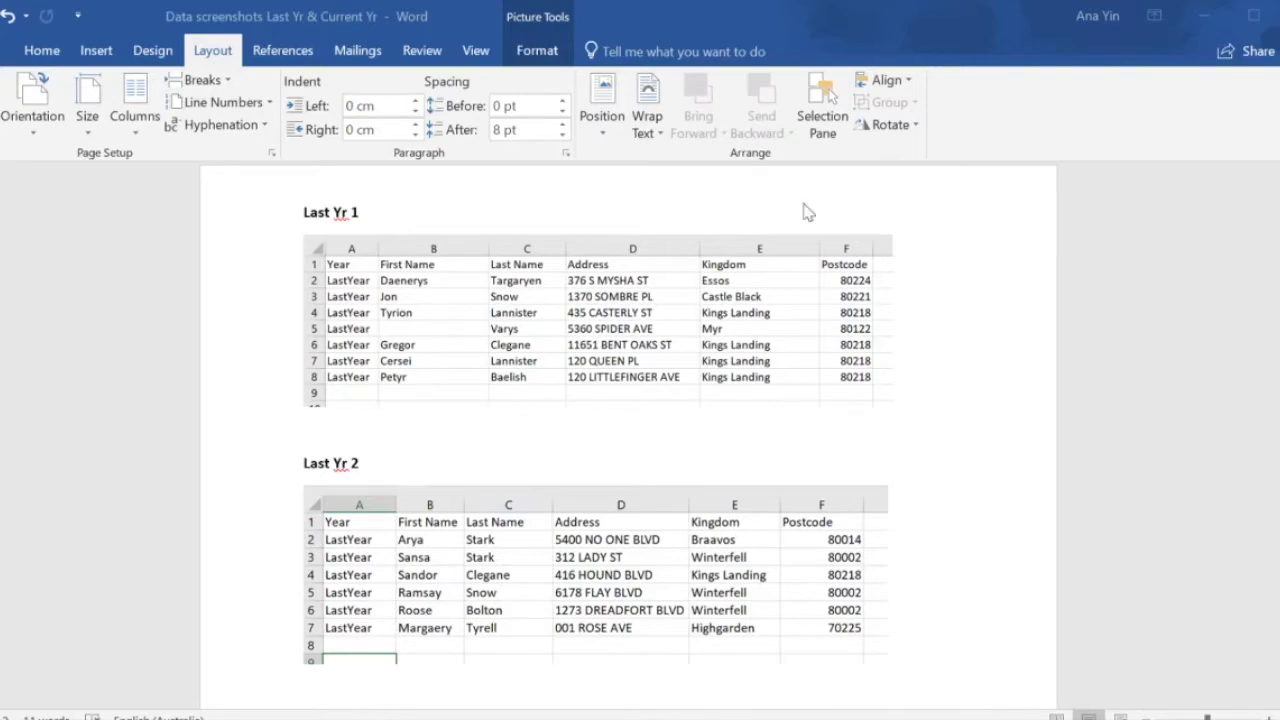
Review the Last Yr 1, Last Yr 2, Last Yr 3 and Current Yr data tables in the document, comparing their column headers.
scroll(720, 390, down, 3)
scroll(742, 527, down, 8)
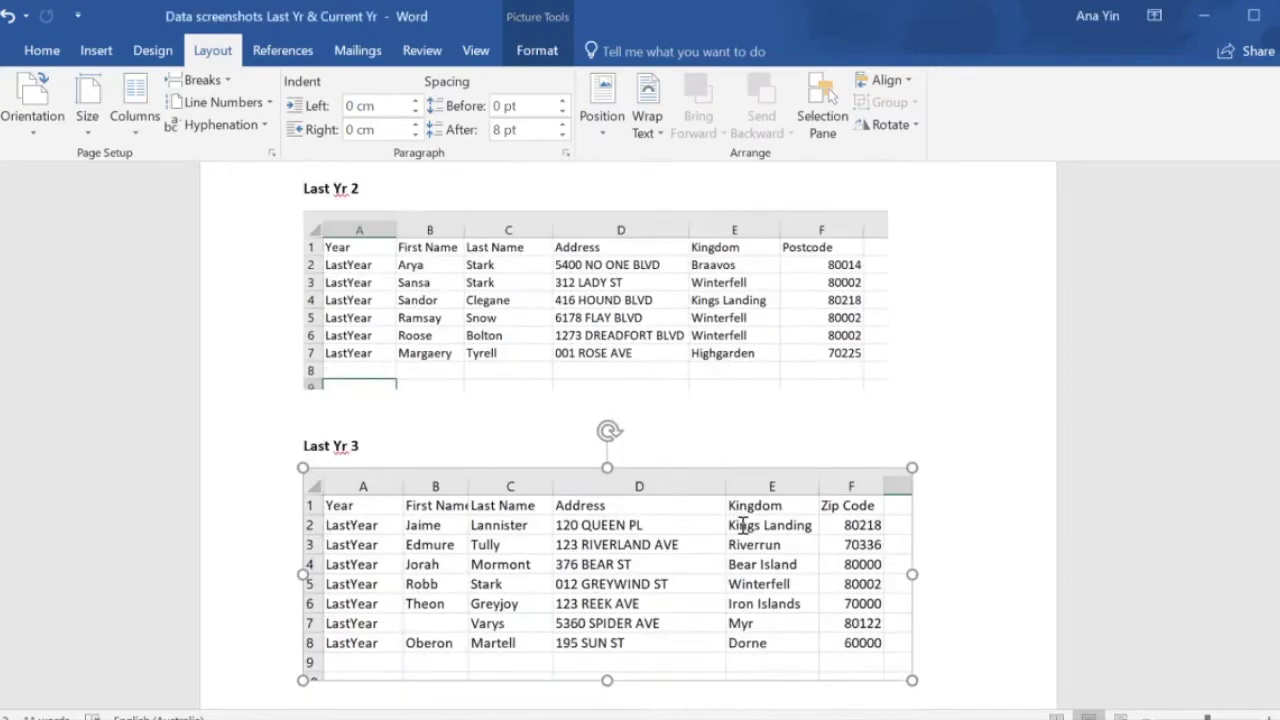
click(748, 530)
scroll(1013, 535, up, 2)
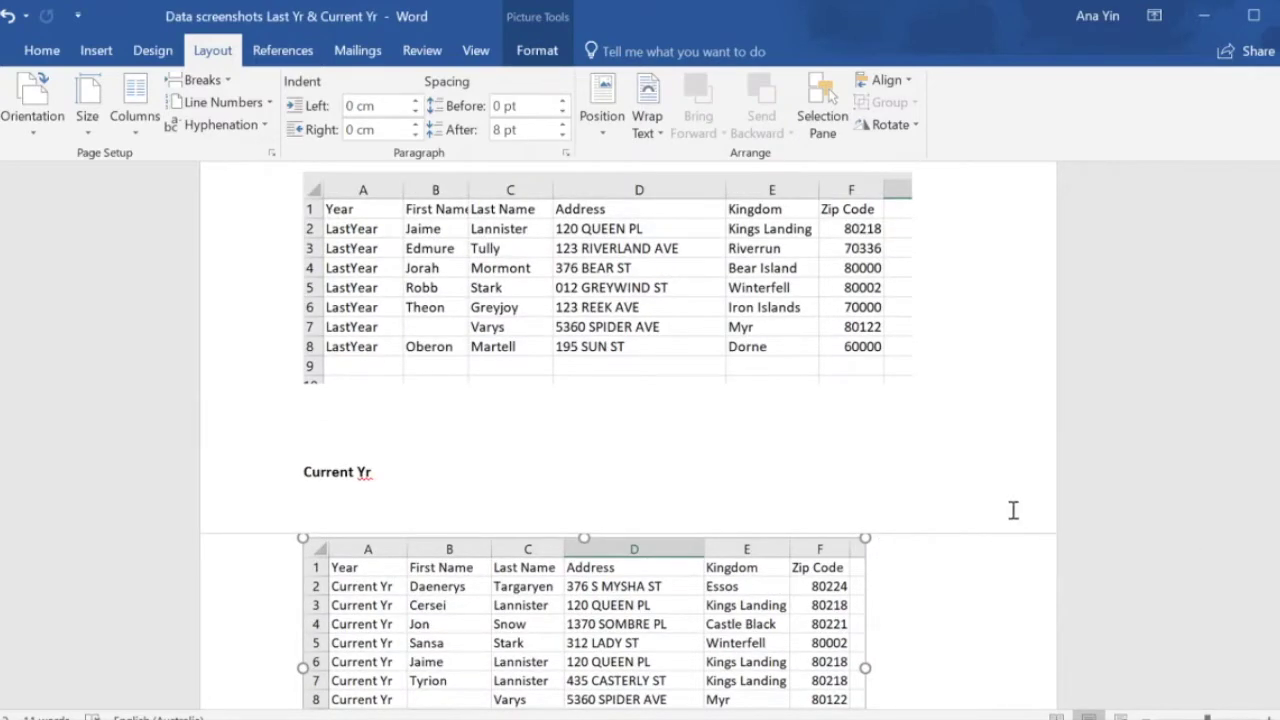
scroll(1234, 489, up, 10)
click(828, 335)
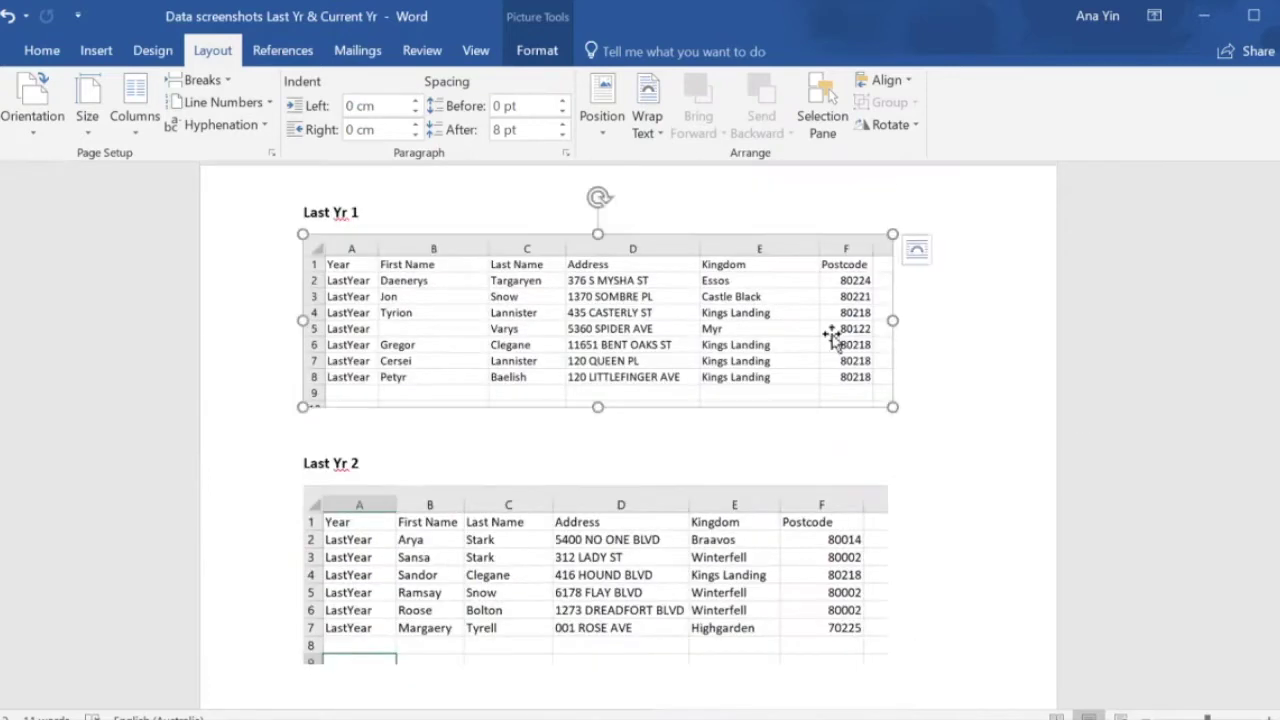
click(823, 590)
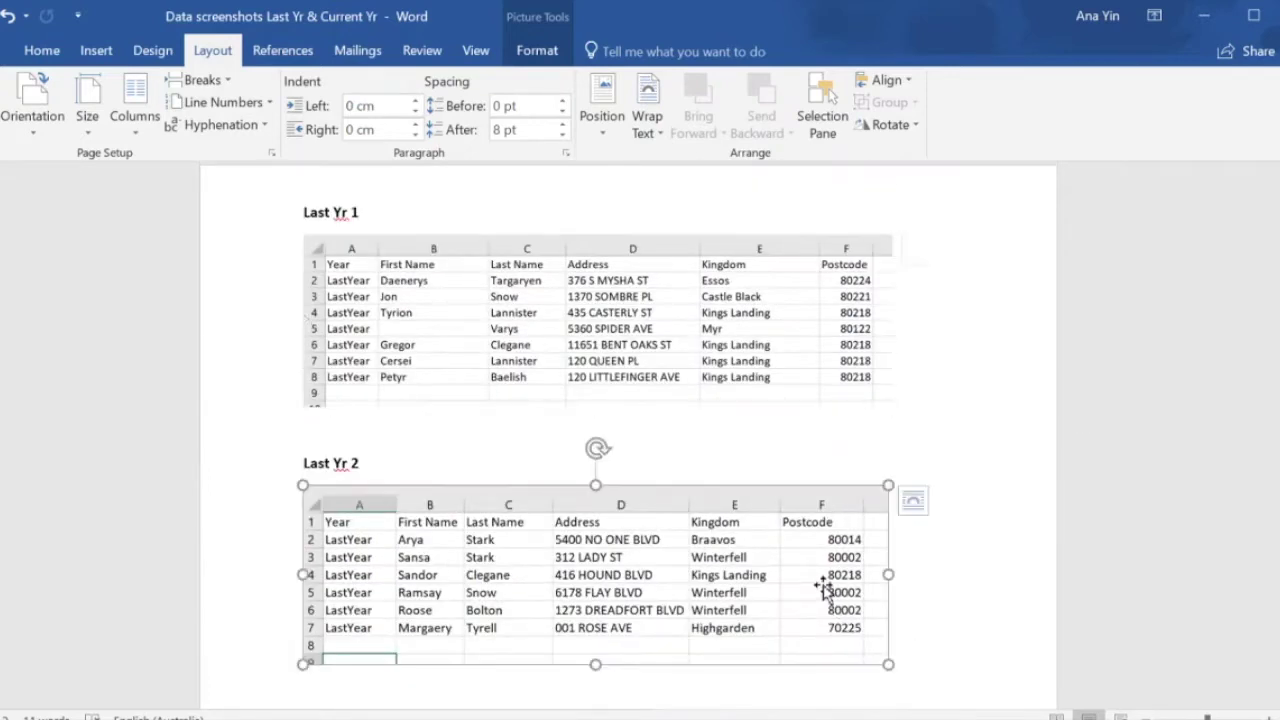
scroll(790, 610, down, 4)
click(783, 618)
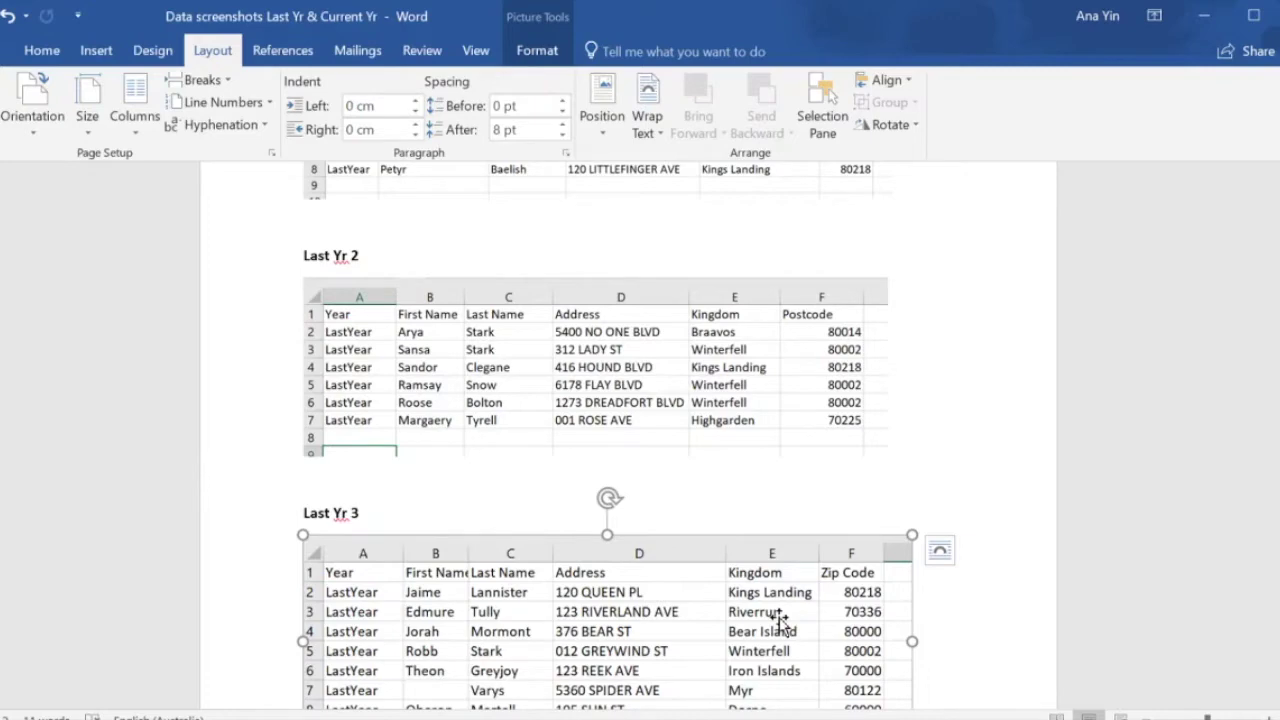
scroll(781, 621, down, 7)
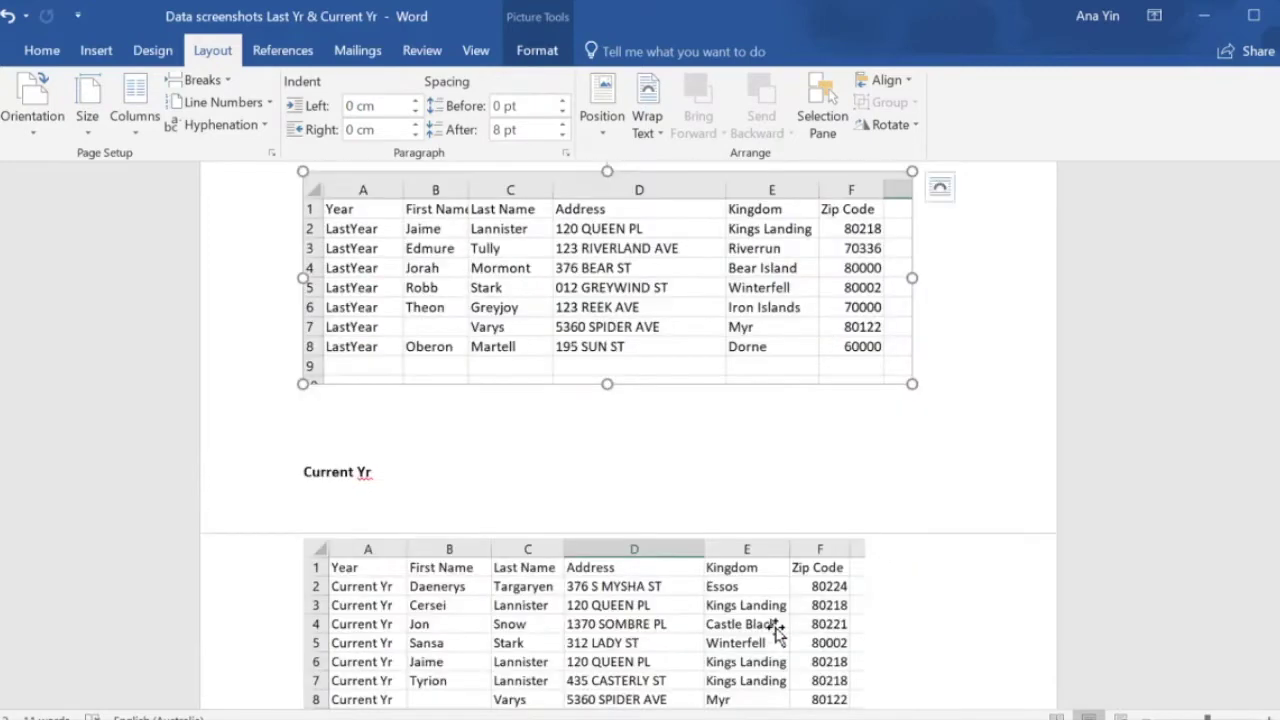
click(778, 628)
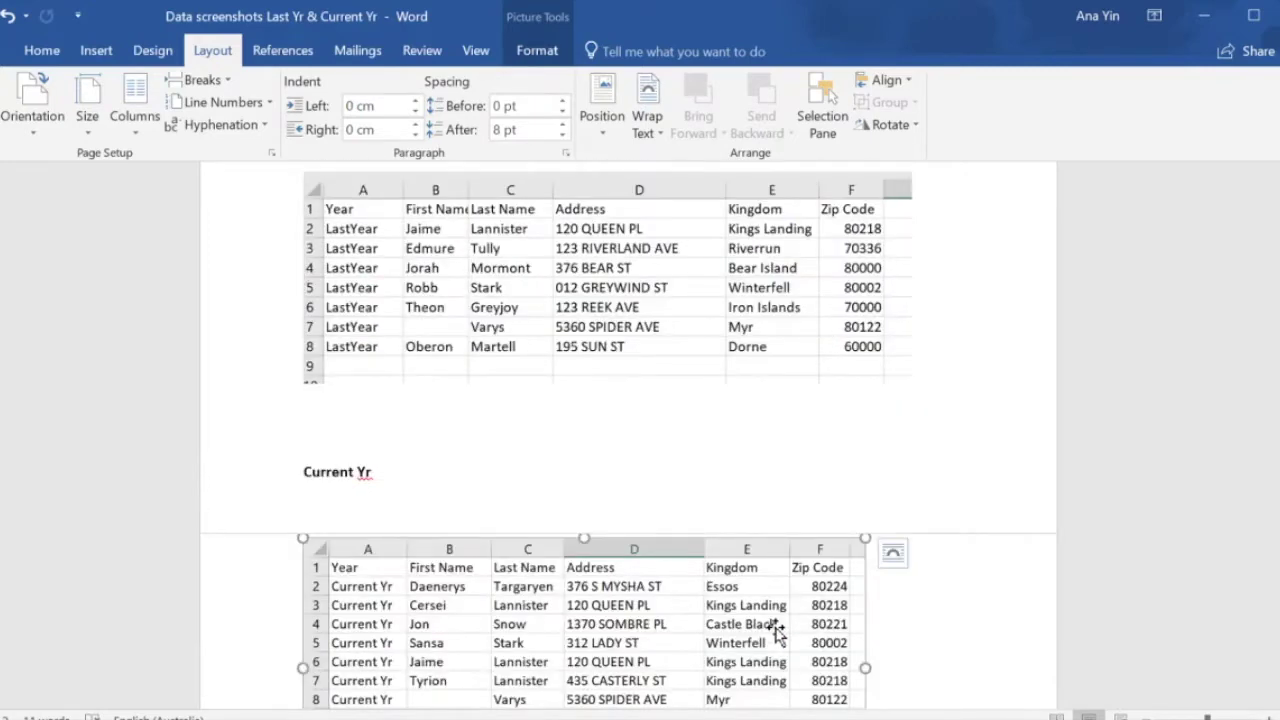
Compare the first-name spellings, blank first names and postcode columns between the three last-year tables and the Current Yr table.
scroll(778, 628, up, 6)
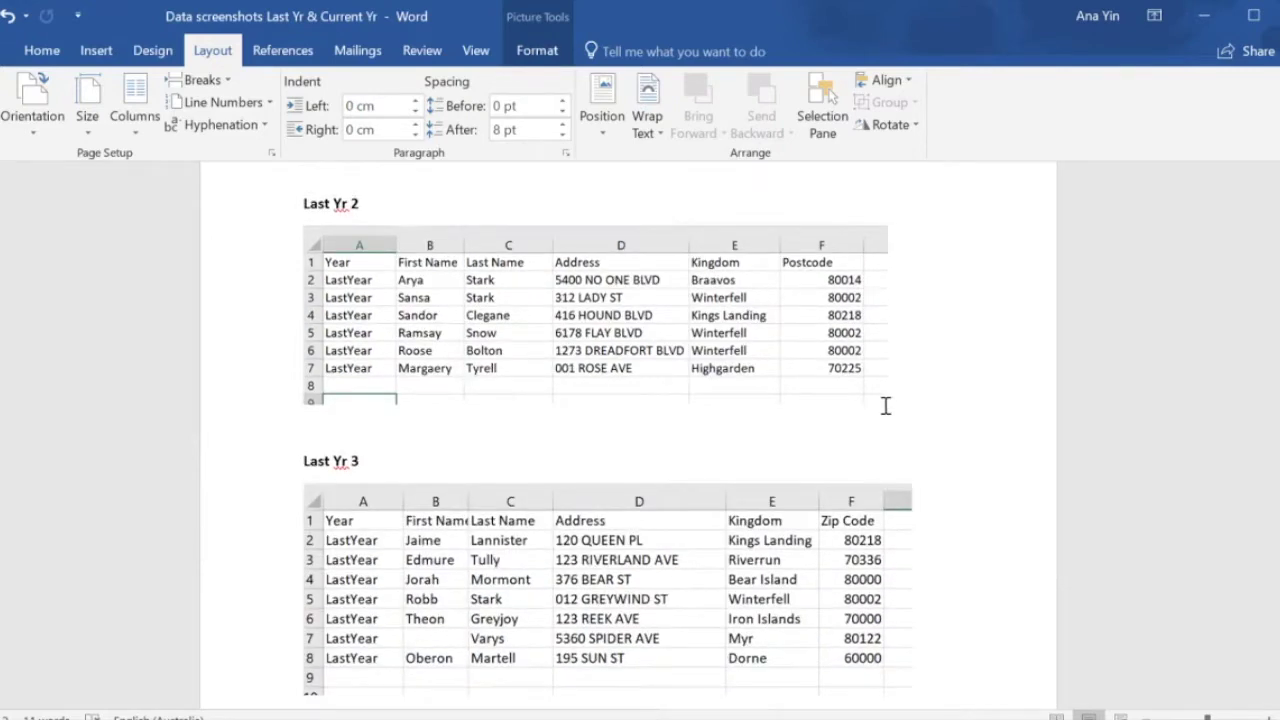
scroll(640, 392, down, 4)
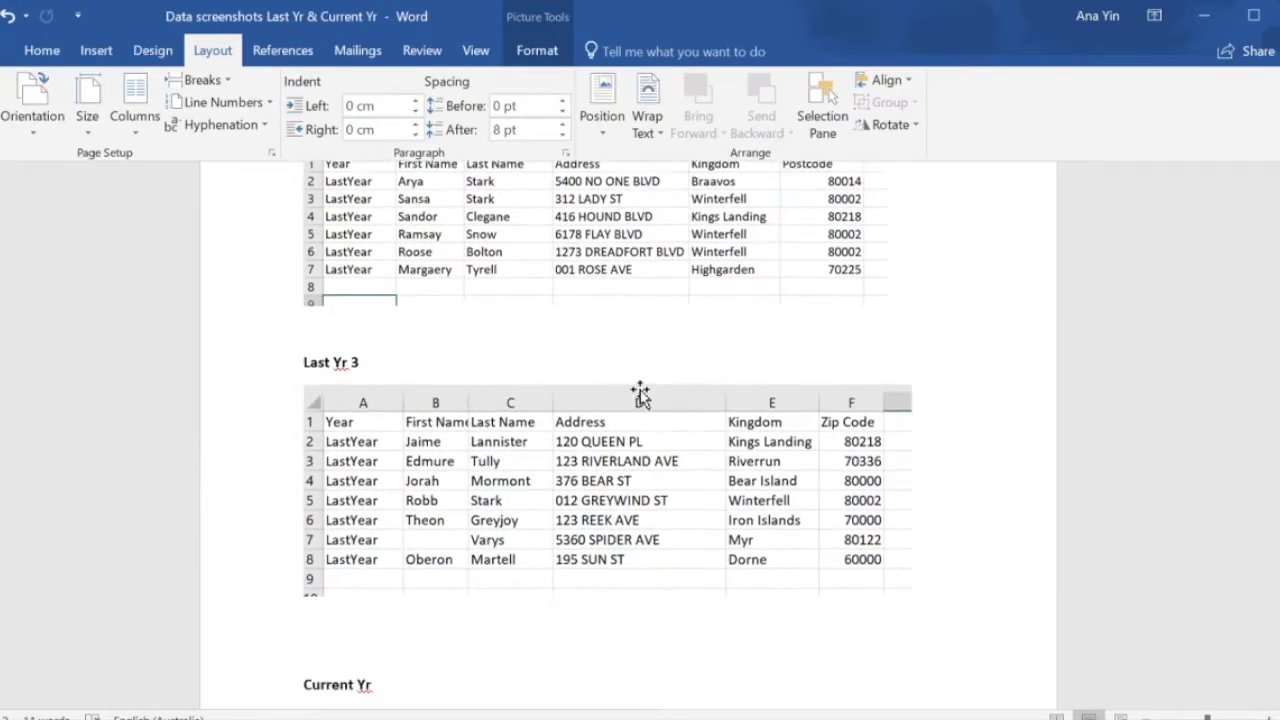
scroll(641, 397, down, 2)
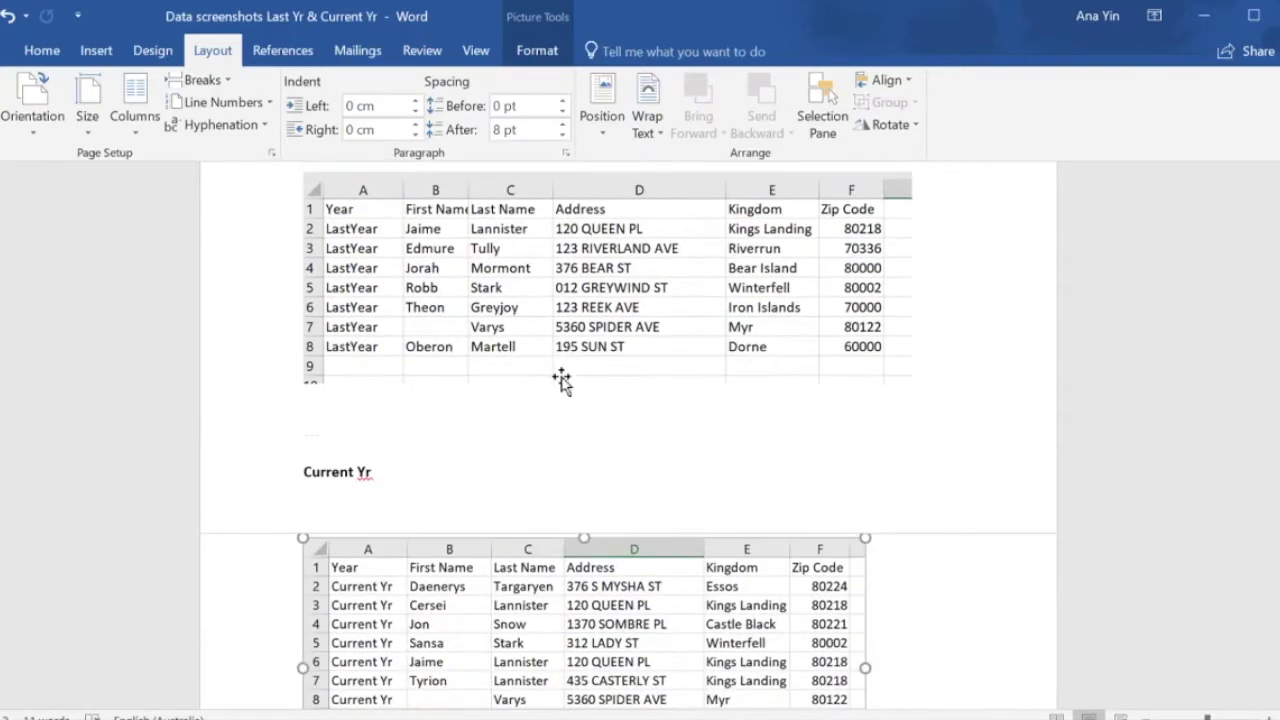
click(427, 365)
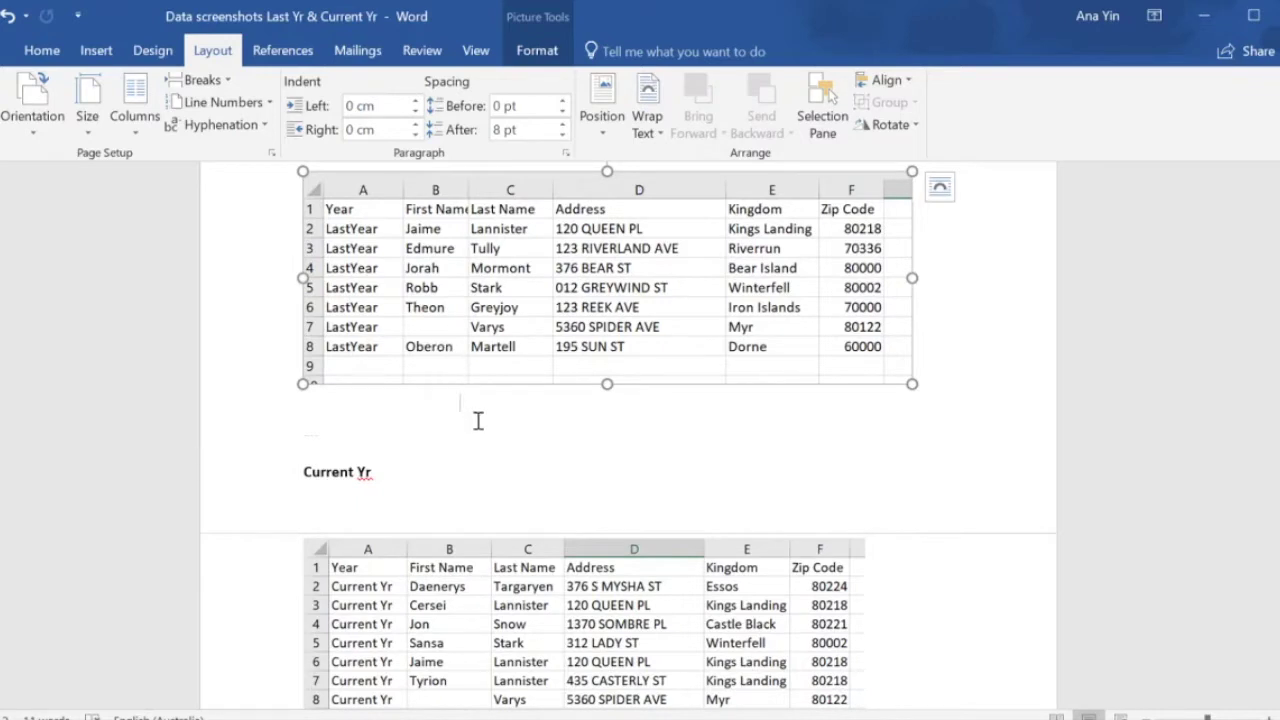
scroll(478, 421, down, 1)
scroll(478, 421, down, 3)
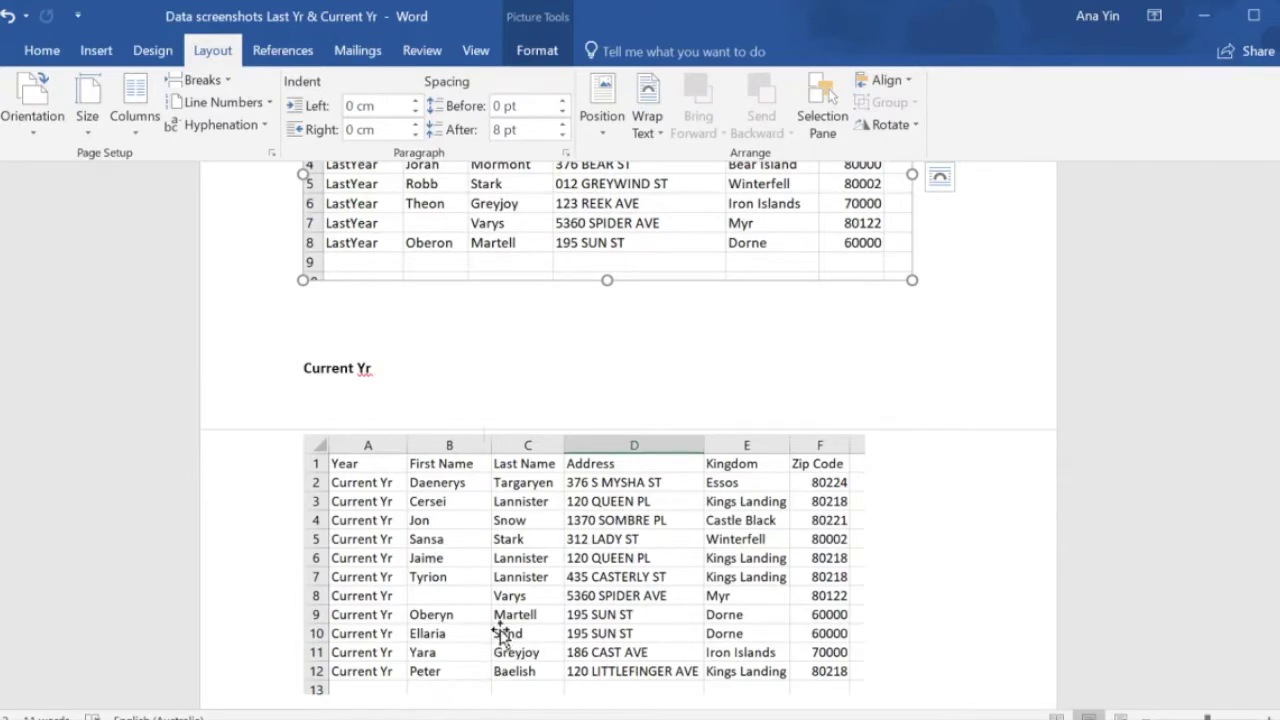
scroll(500, 600, up, 2)
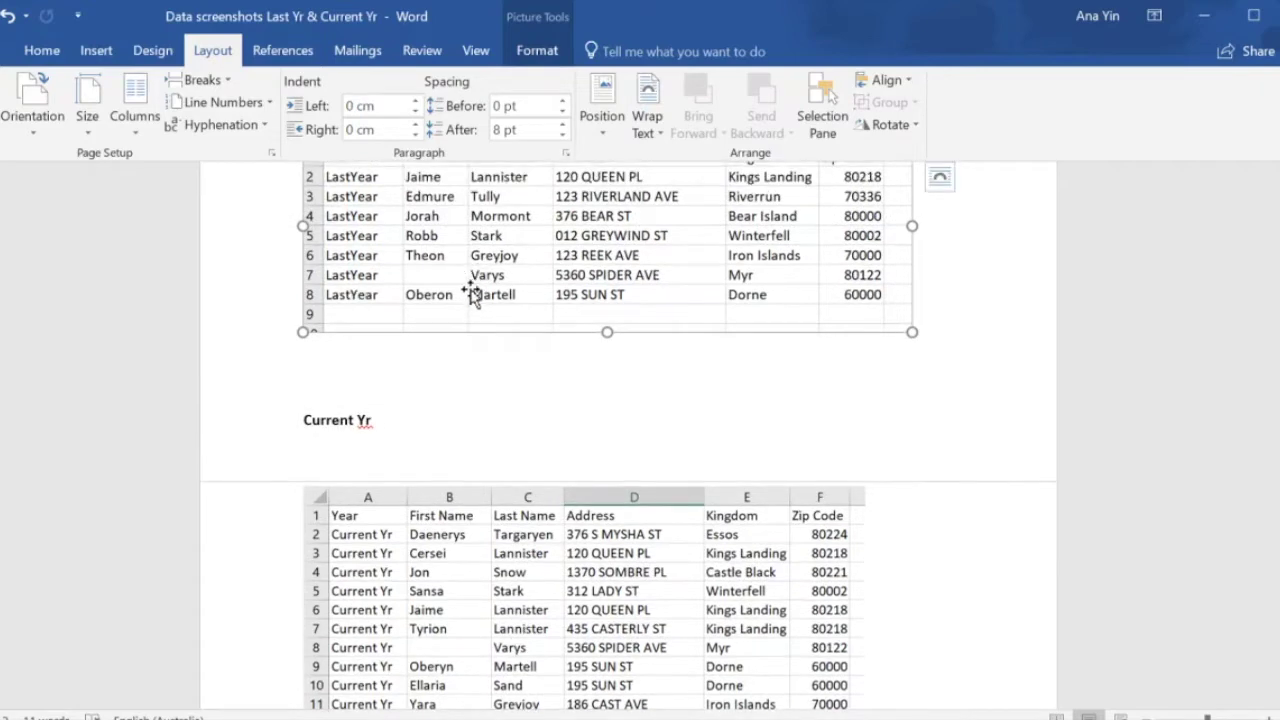
scroll(472, 293, up, 7)
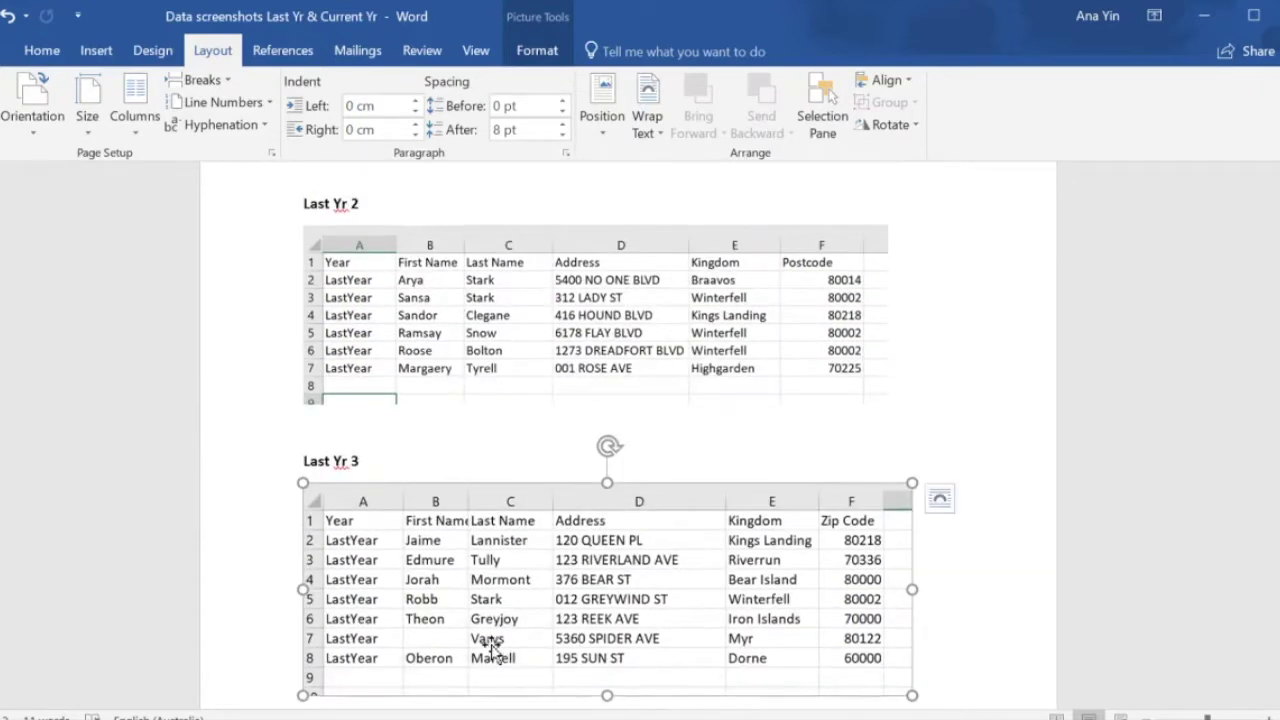
scroll(649, 610, up, 1)
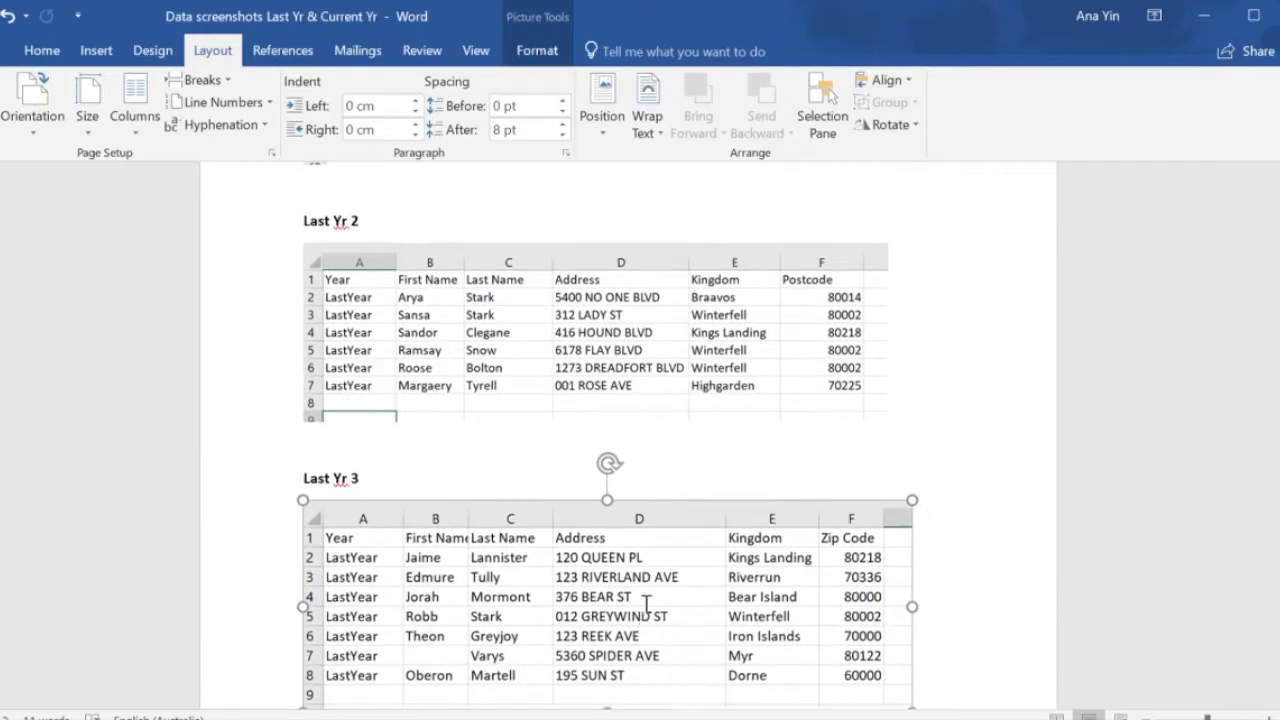
scroll(645, 603, up, 4)
scroll(648, 611, up, 1)
scroll(457, 355, up, 1)
click(457, 355)
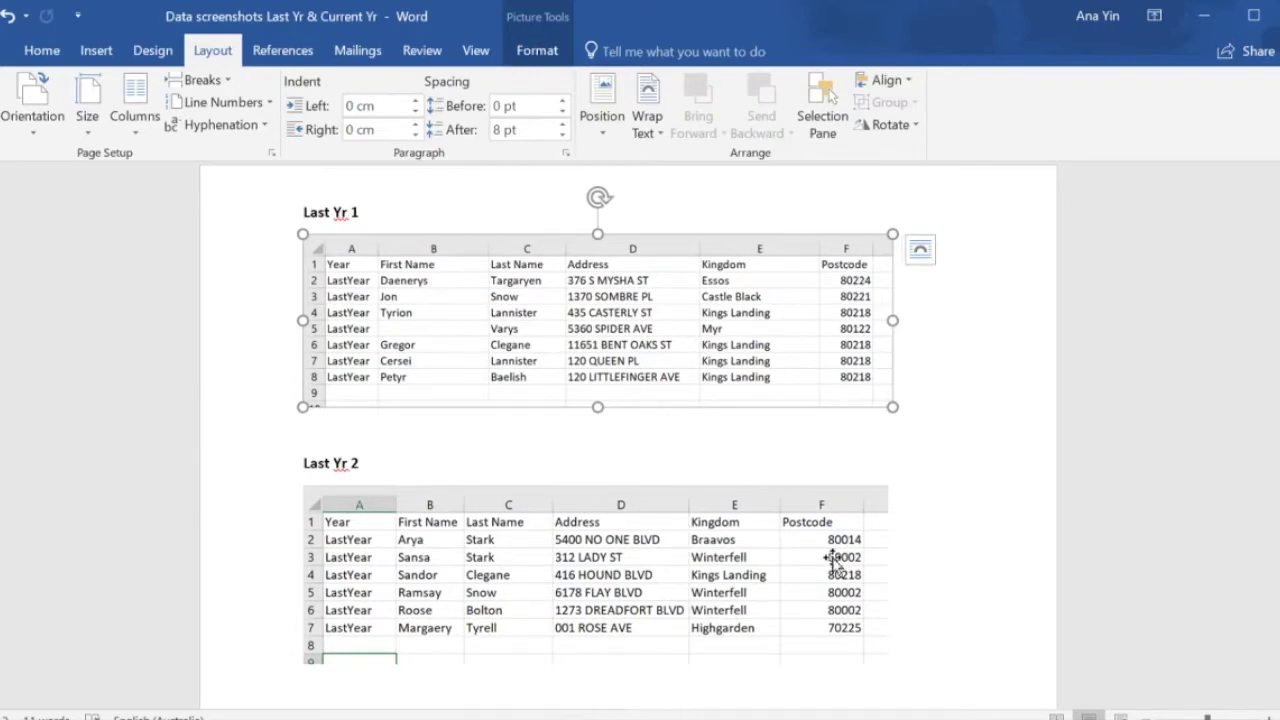
scroll(830, 556, down, 1)
scroll(830, 556, down, 8)
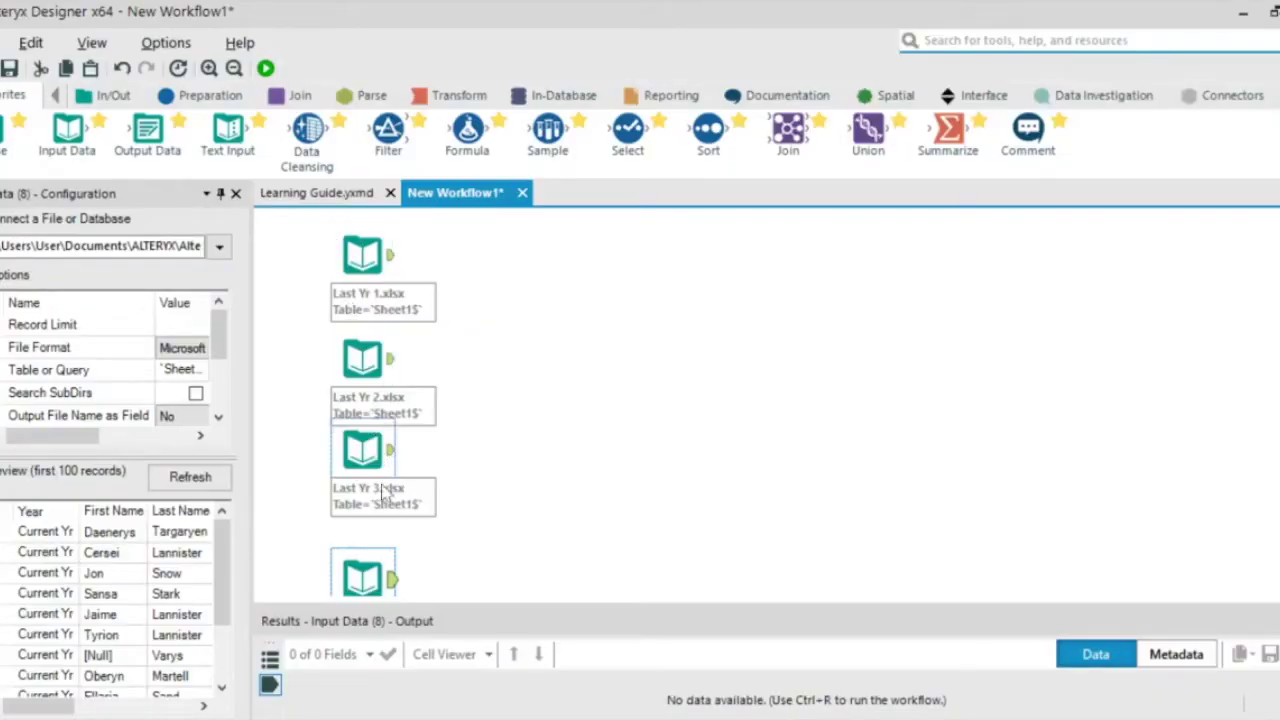
In Alteryx Designer, add a Union tool and connect the Last Yr 1, Last Yr 2 and Last Yr 3 inputs to it.
click(626, 514)
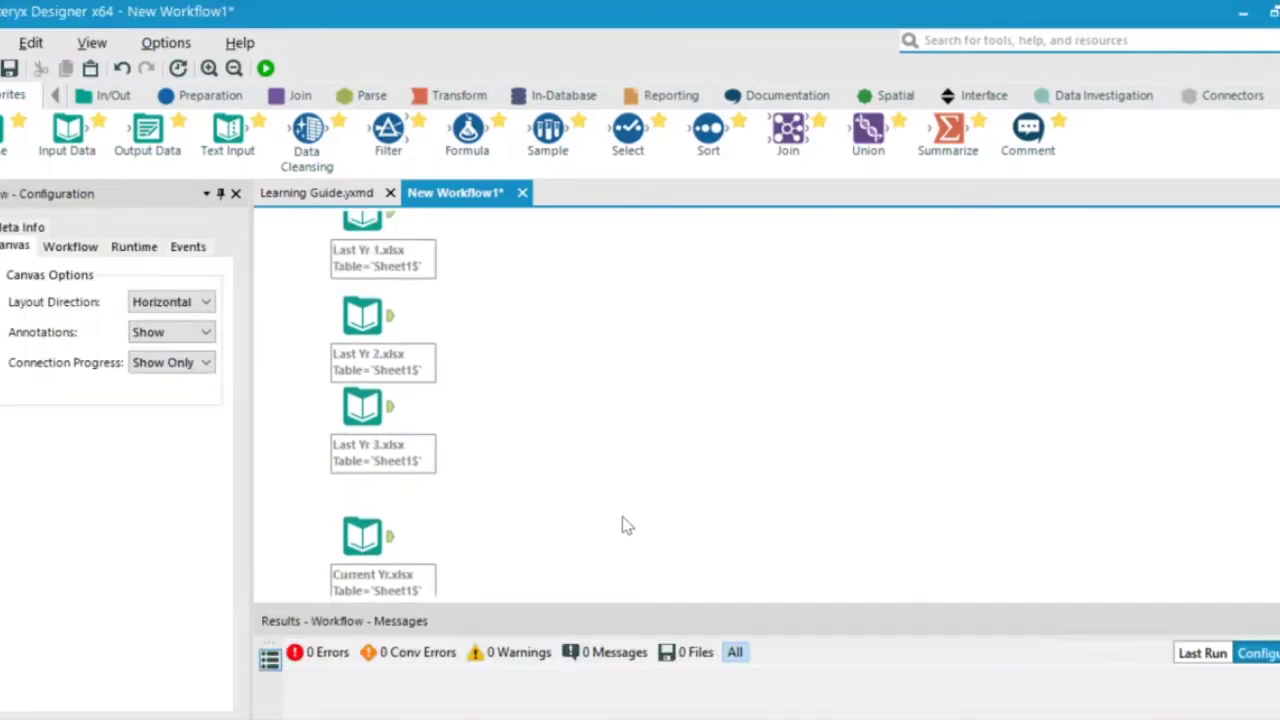
click(292, 97)
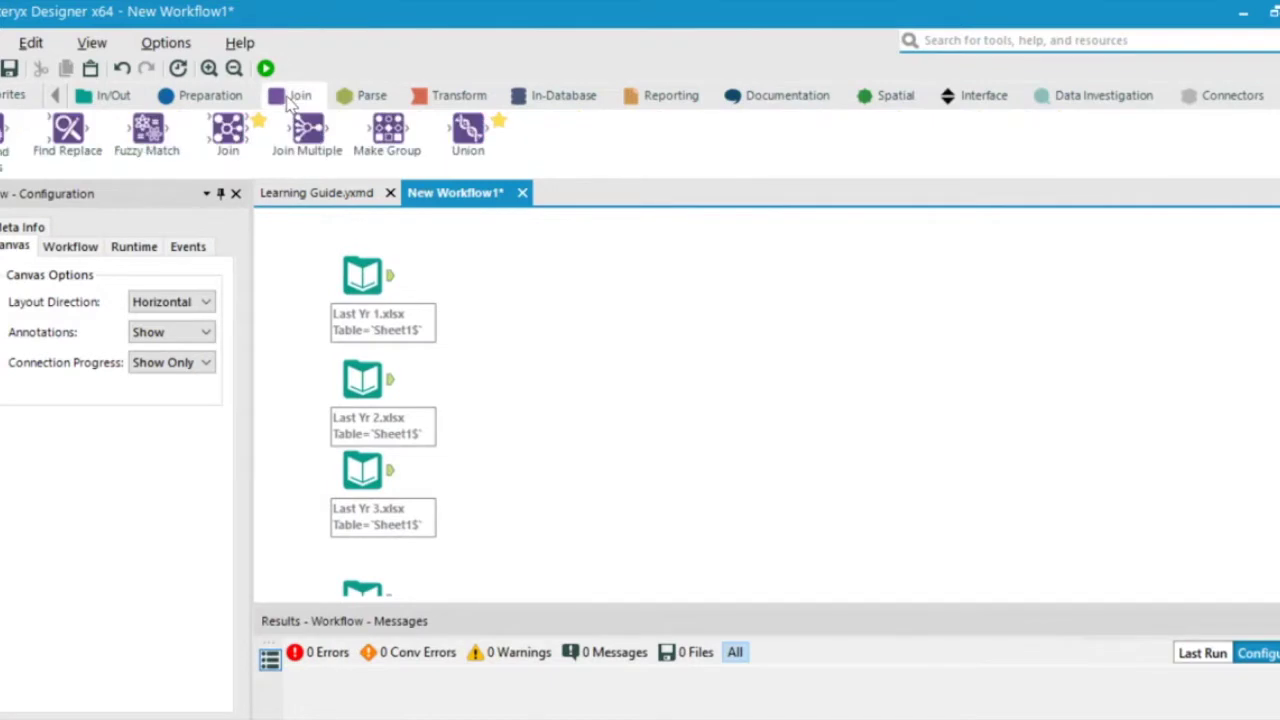
drag(467, 130, 584, 376)
drag(398, 282, 555, 379)
drag(398, 390, 553, 380)
drag(390, 470, 578, 388)
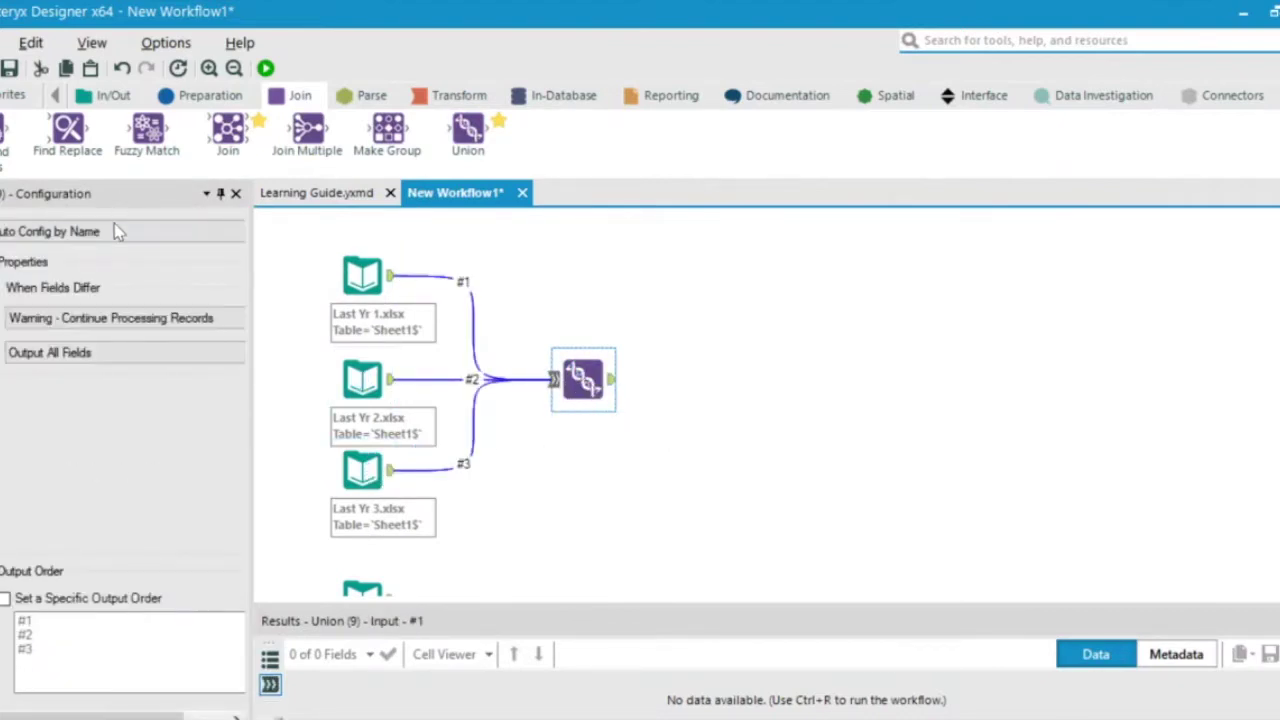
Set the Union to Manually Configure Fields and move input #3's Zip Code into the Postcode column, Col6.
click(116, 231)
click(108, 285)
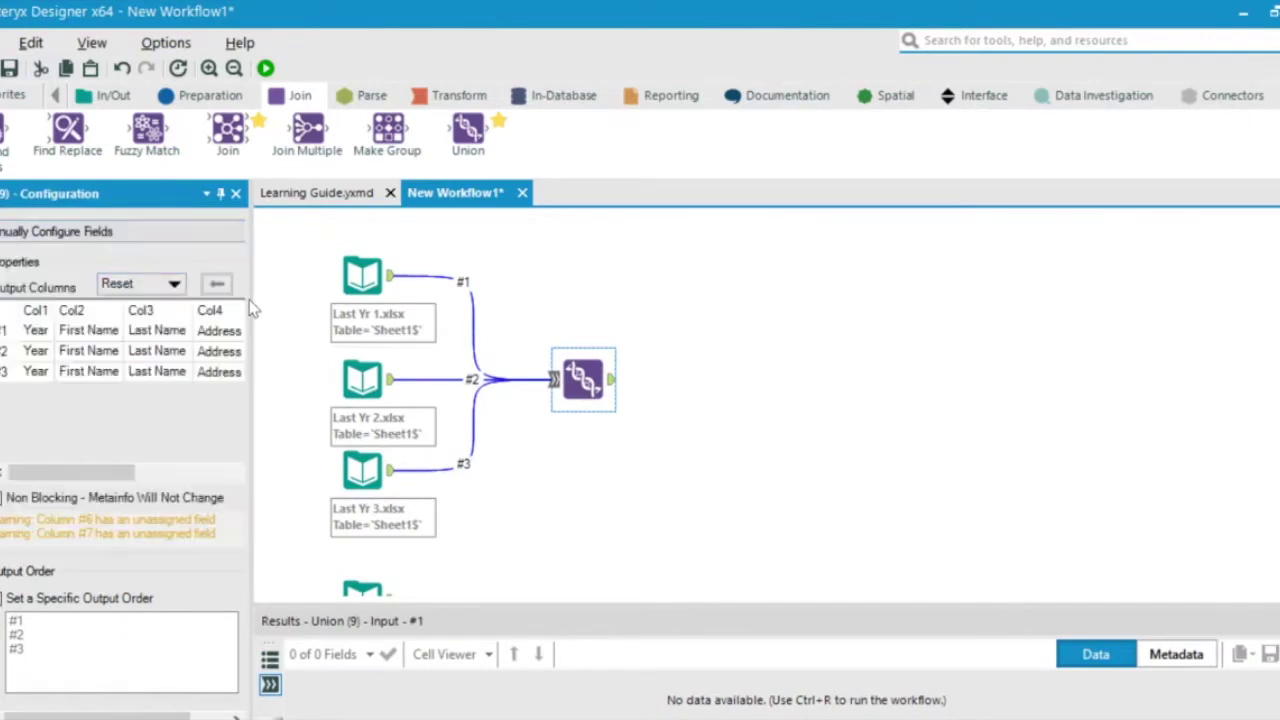
drag(253, 303, 414, 314)
click(372, 492)
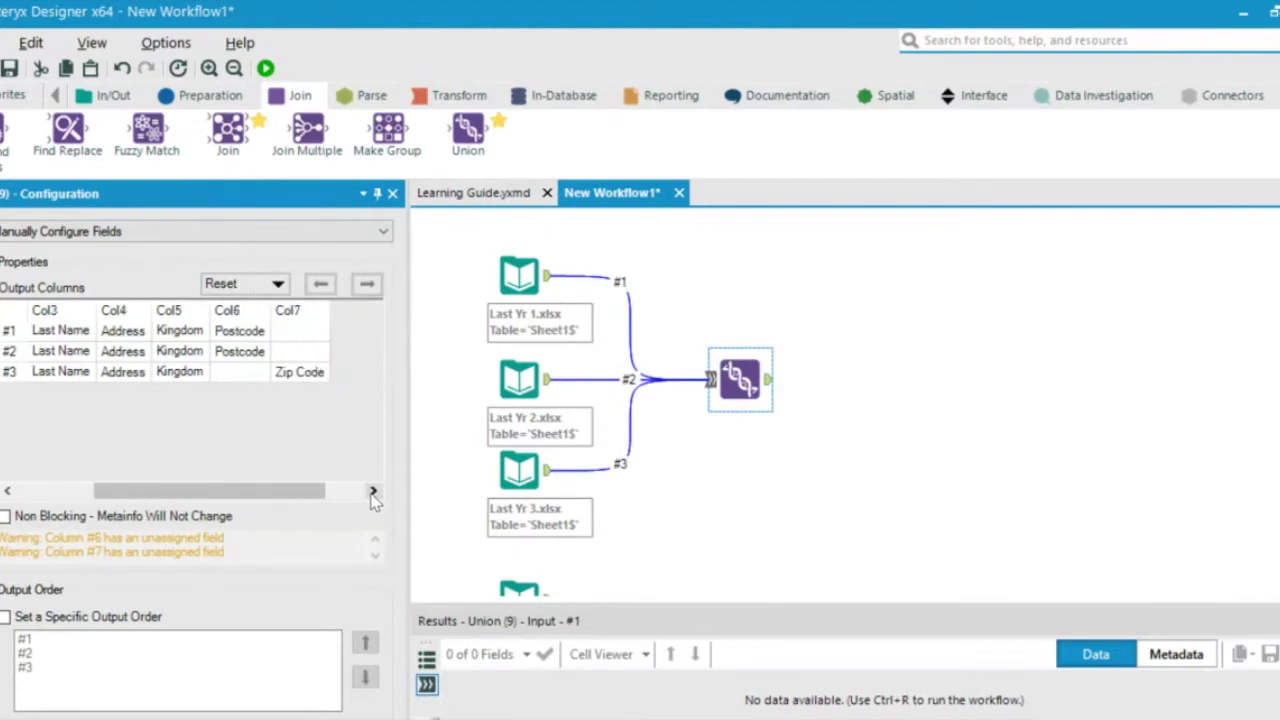
click(310, 371)
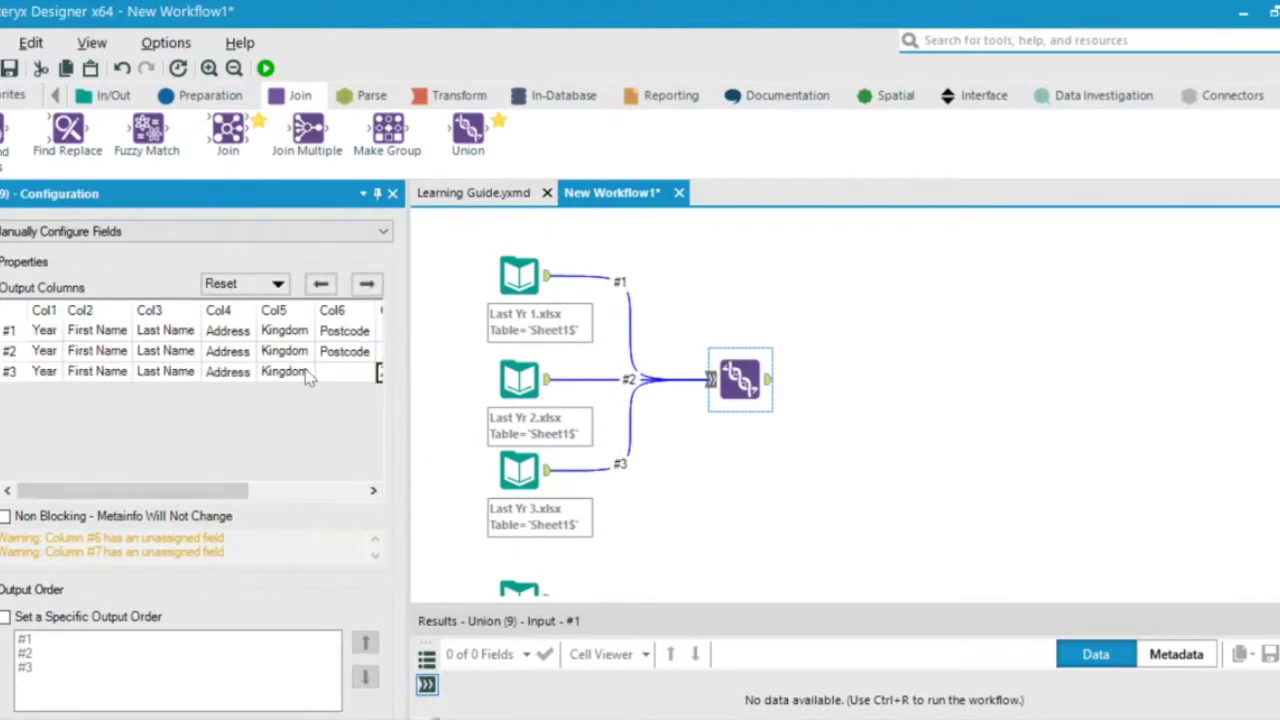
click(321, 284)
click(738, 381)
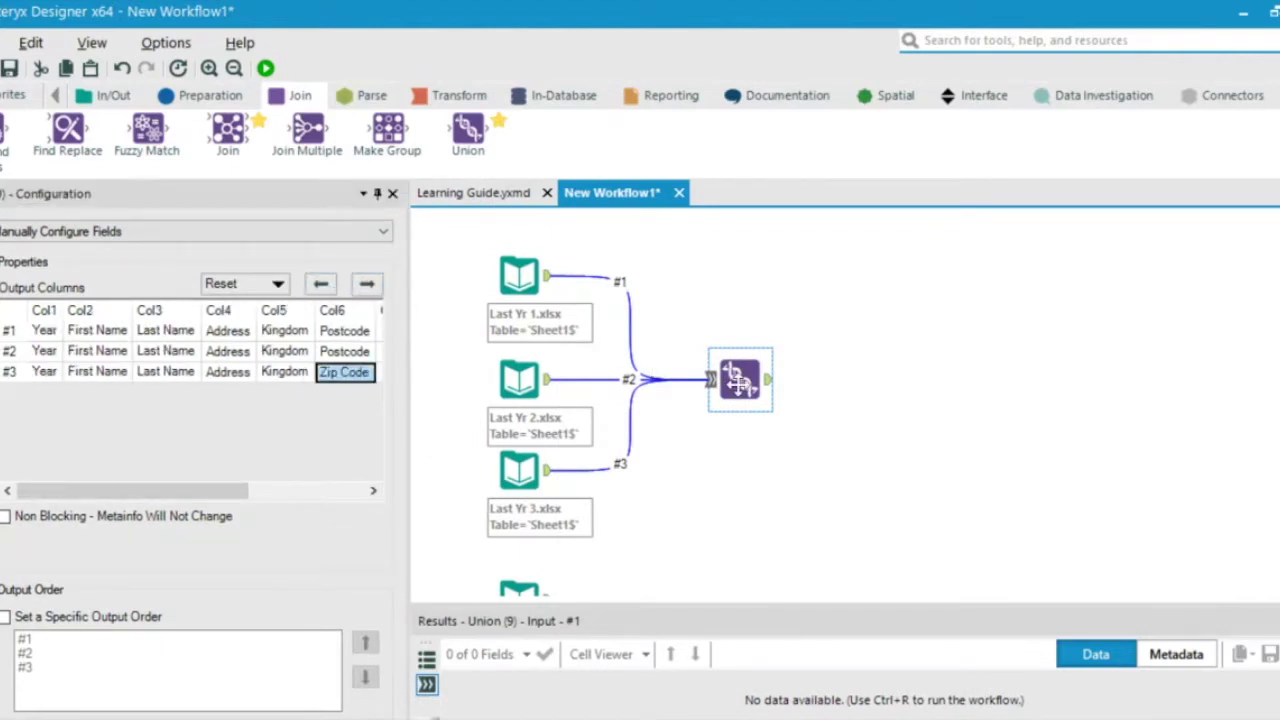
Add a Data Cleansing tool after the Union and review its null-replacement and unwanted-character options.
drag(408, 342, 314, 343)
click(222, 100)
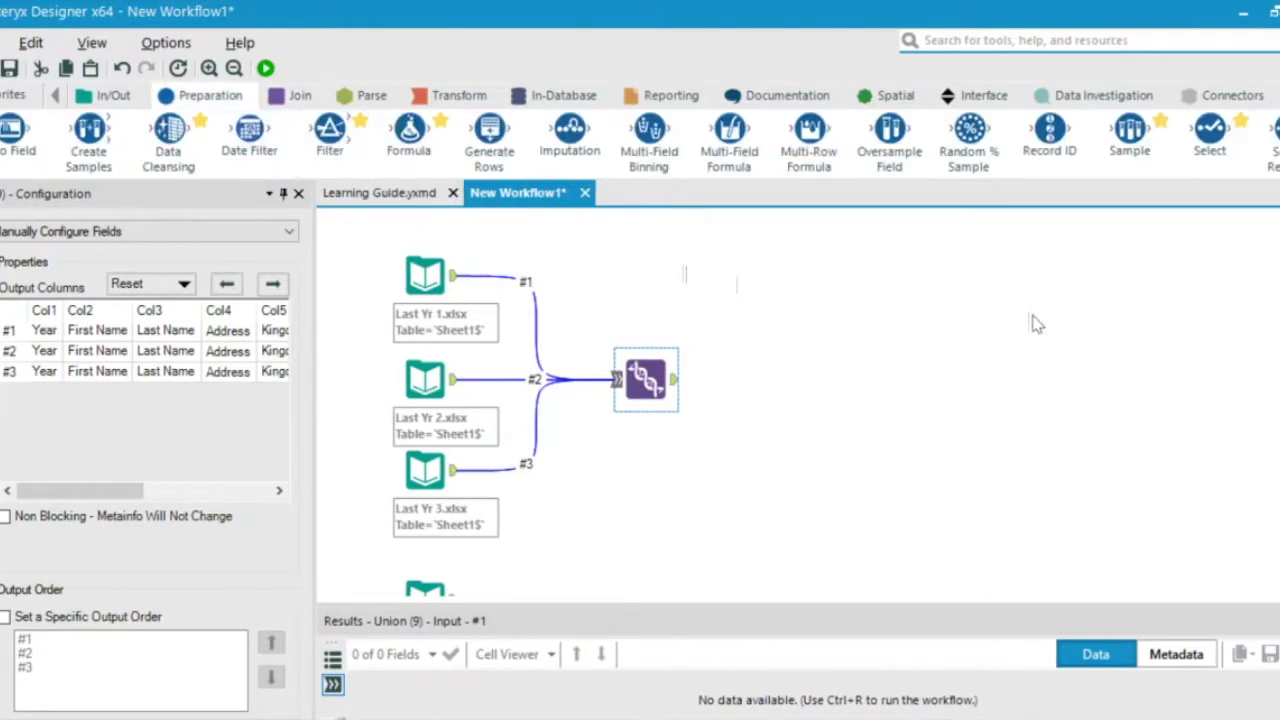
drag(168, 135, 788, 381)
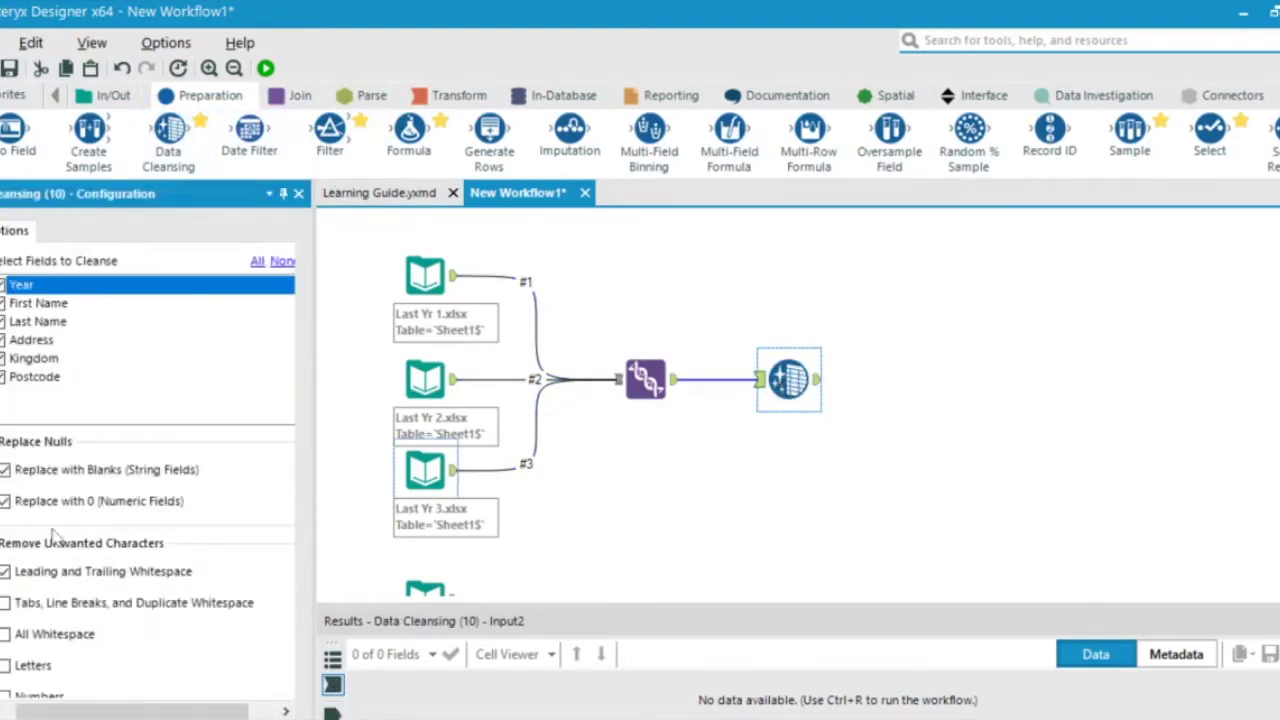
scroll(178, 608, down, 2)
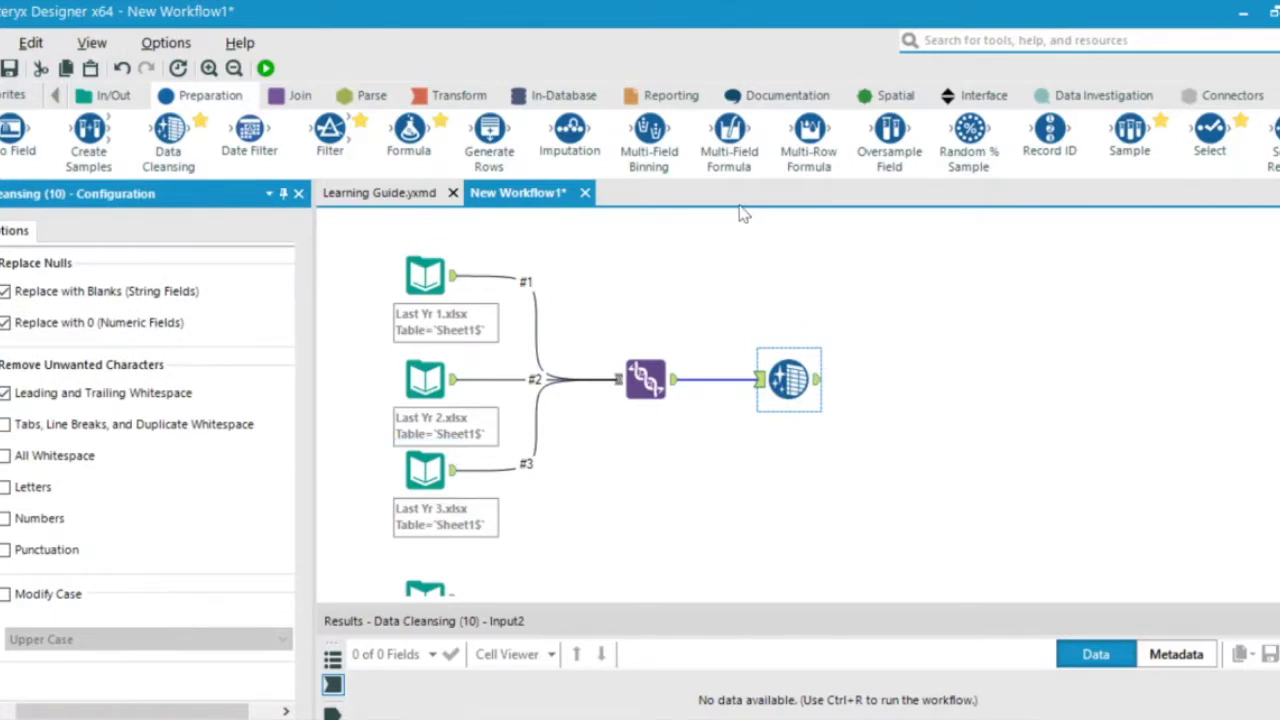
Add a Formula tool after the Data Cleansing tool and choose First Name as its output column.
drag(409, 132, 916, 378)
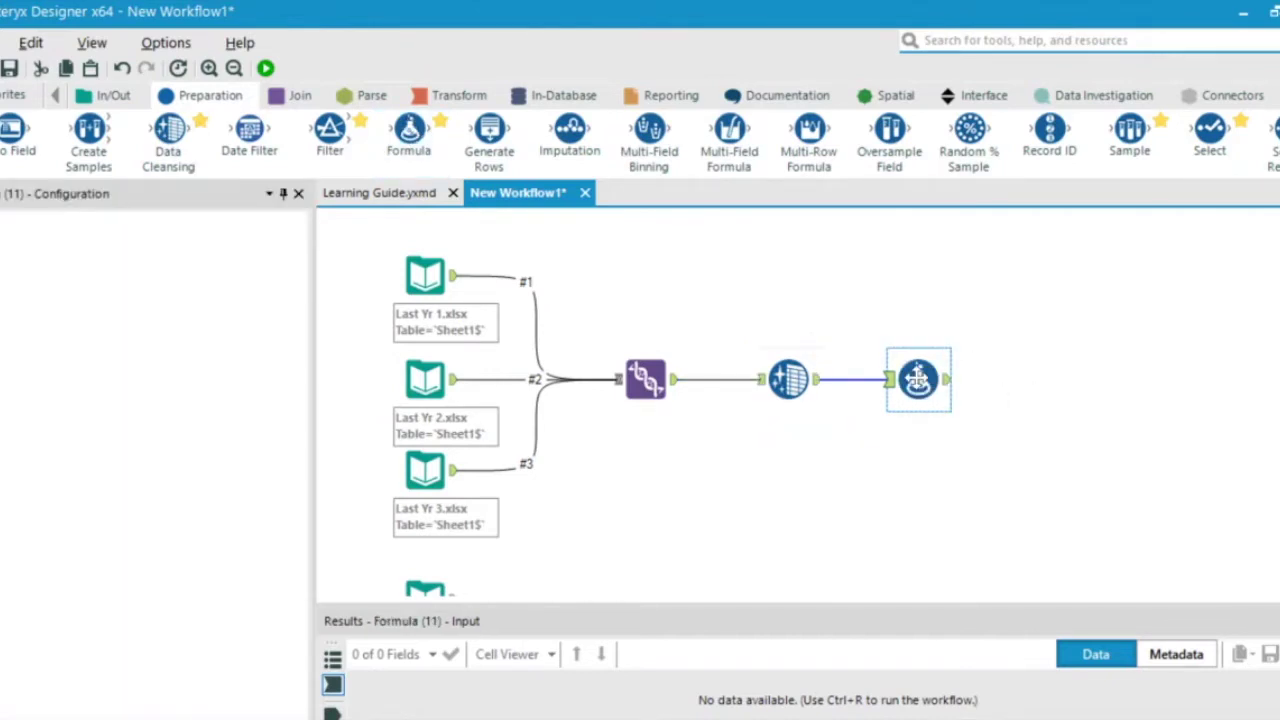
click(408, 285)
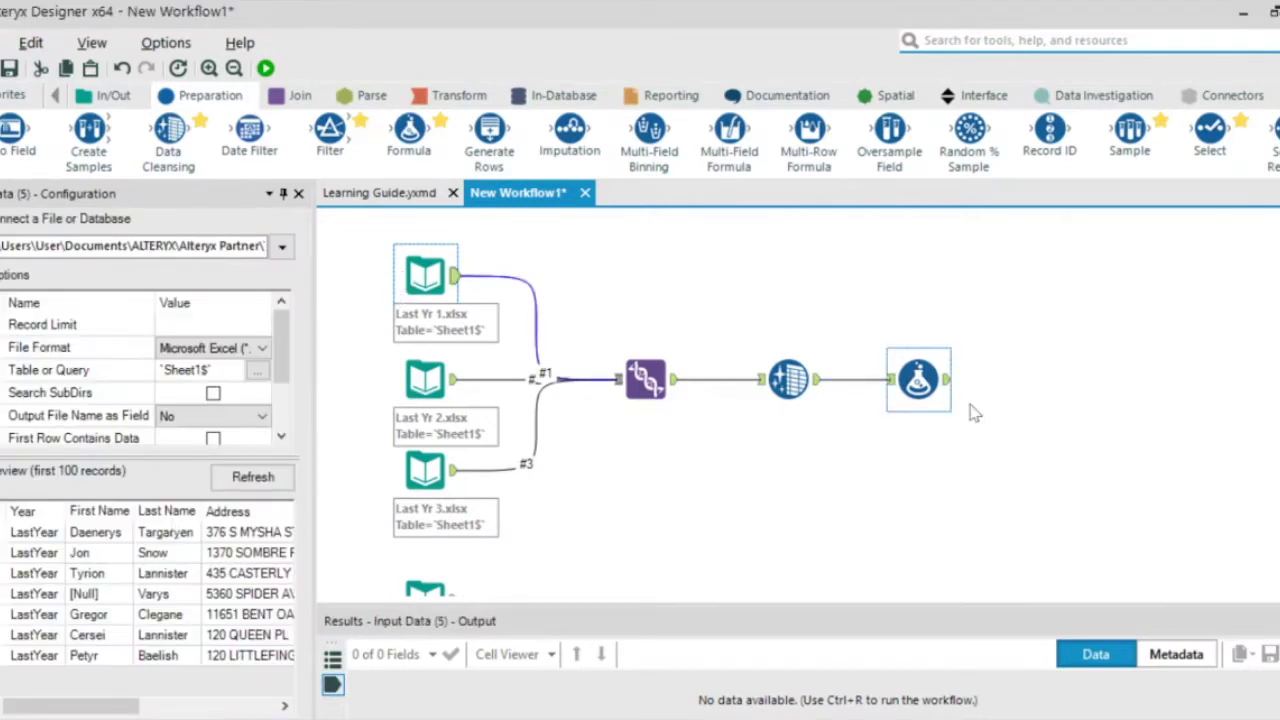
click(908, 393)
click(114, 247)
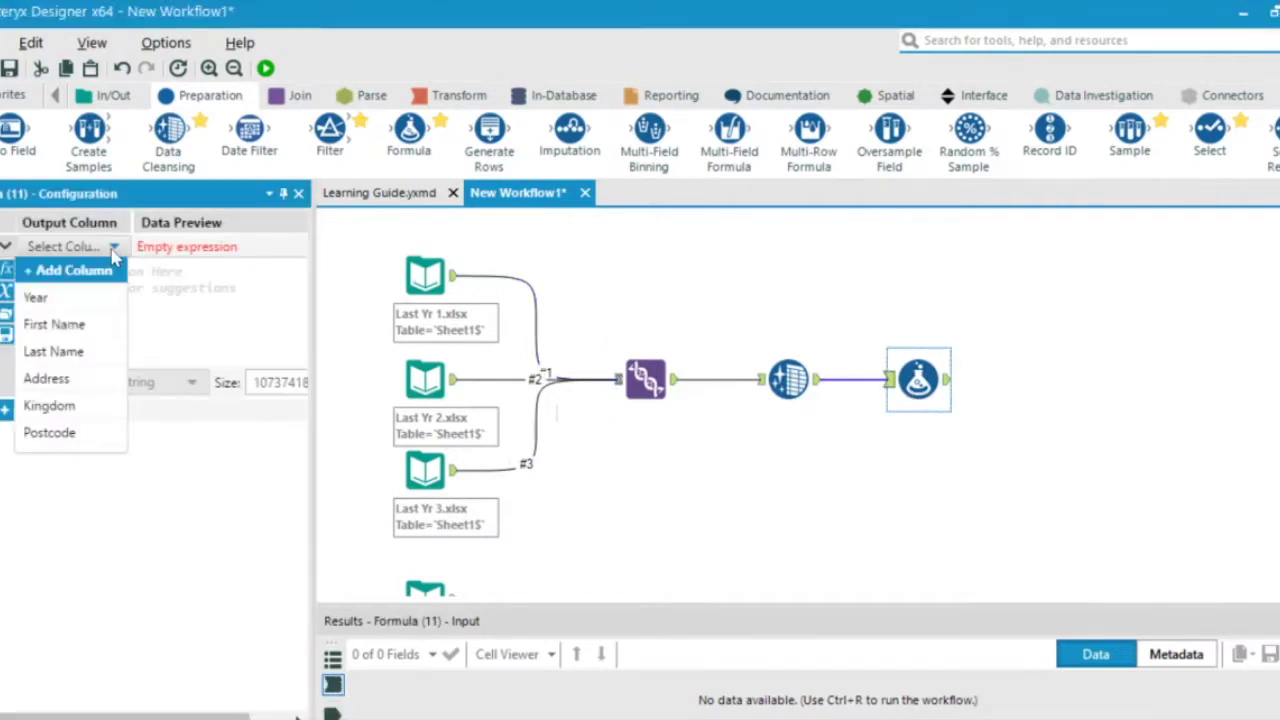
click(86, 327)
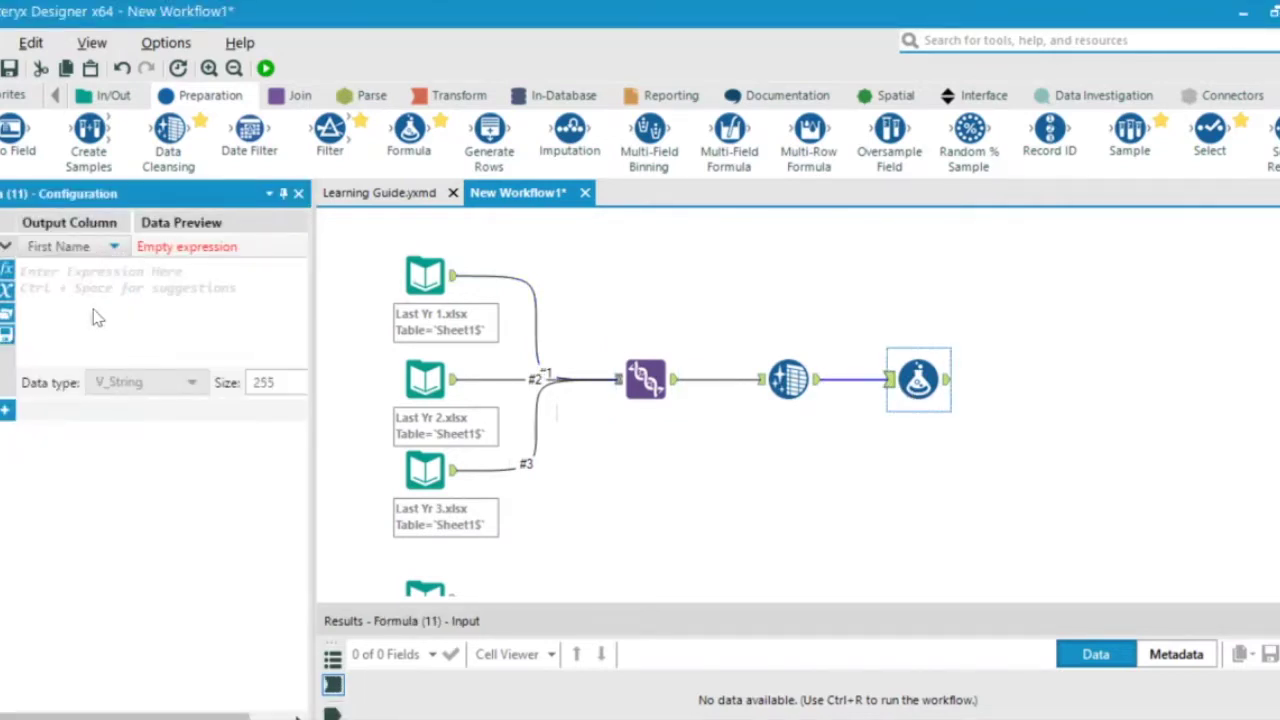
click(114, 289)
text(IF)
key(Return)
key(BackSpace)
key(BackSpace)
key(BackSpace)
key(BackSpace)
key(BackSpace)
key(BackSpace)
key(BackSpace)
key(BackSpace)
key(BackSpace)
key(BackSpace)
key(BackSpace)
key(BackSpace)
key(BackSpace)
key(BackSpace)
key(BackSpace)
key(BackSpace)
key(BackSpace)
key(BackSpace)
key(BackSpace)
key(BackSpace)
Begin the First Name expression with the condition IF [First Name ] = 'Oberon' then.
text(IF)
key(Return)
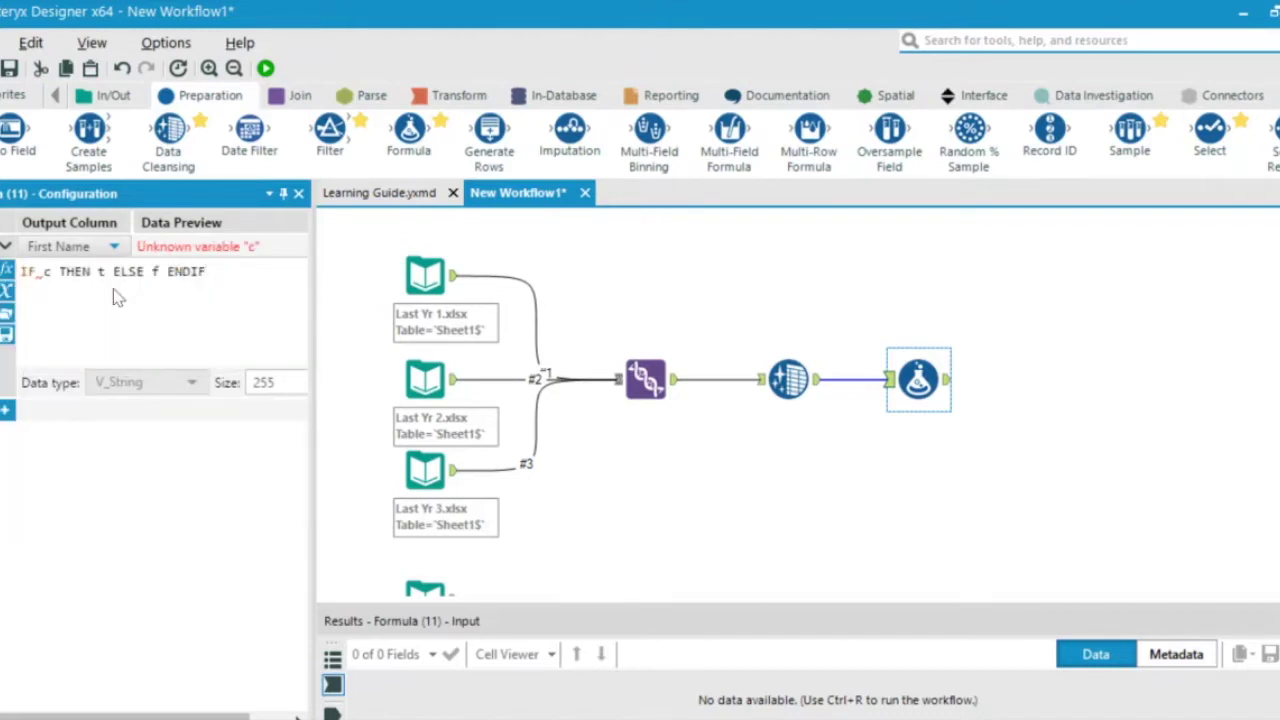
drag(206, 272, 45, 273)
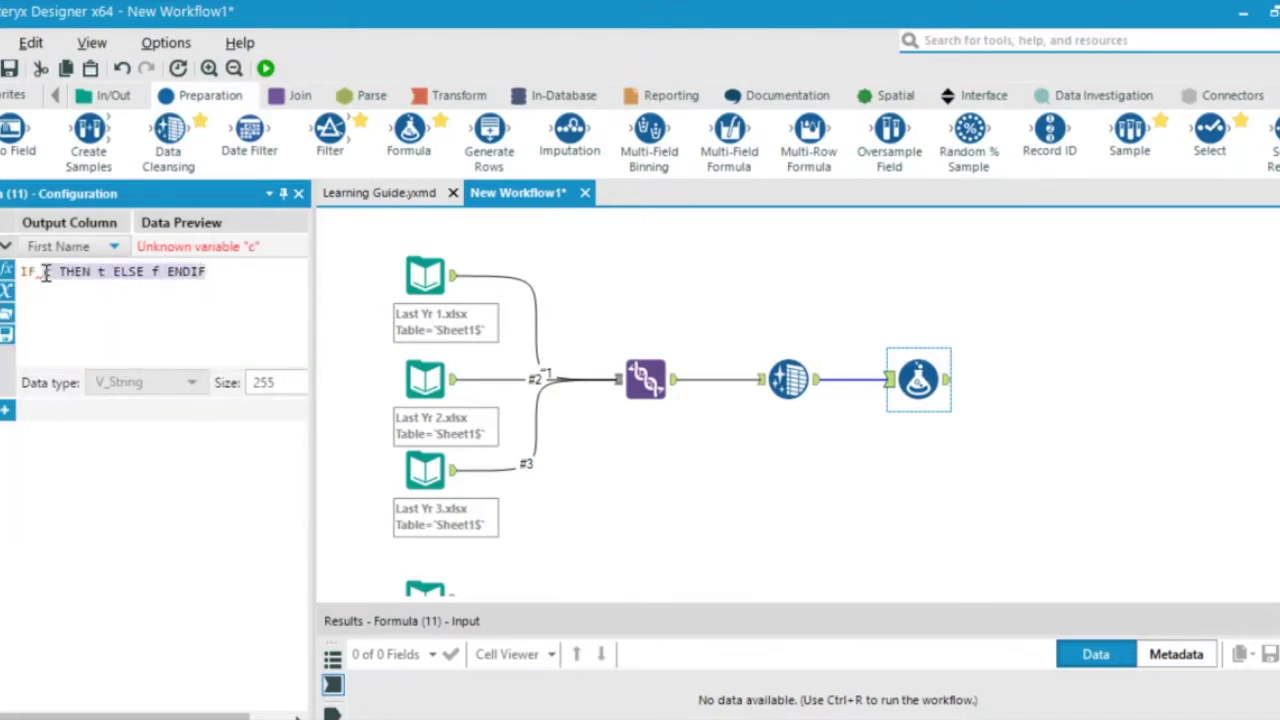
text(first)
key(Return)
text(= 'Oerbon)
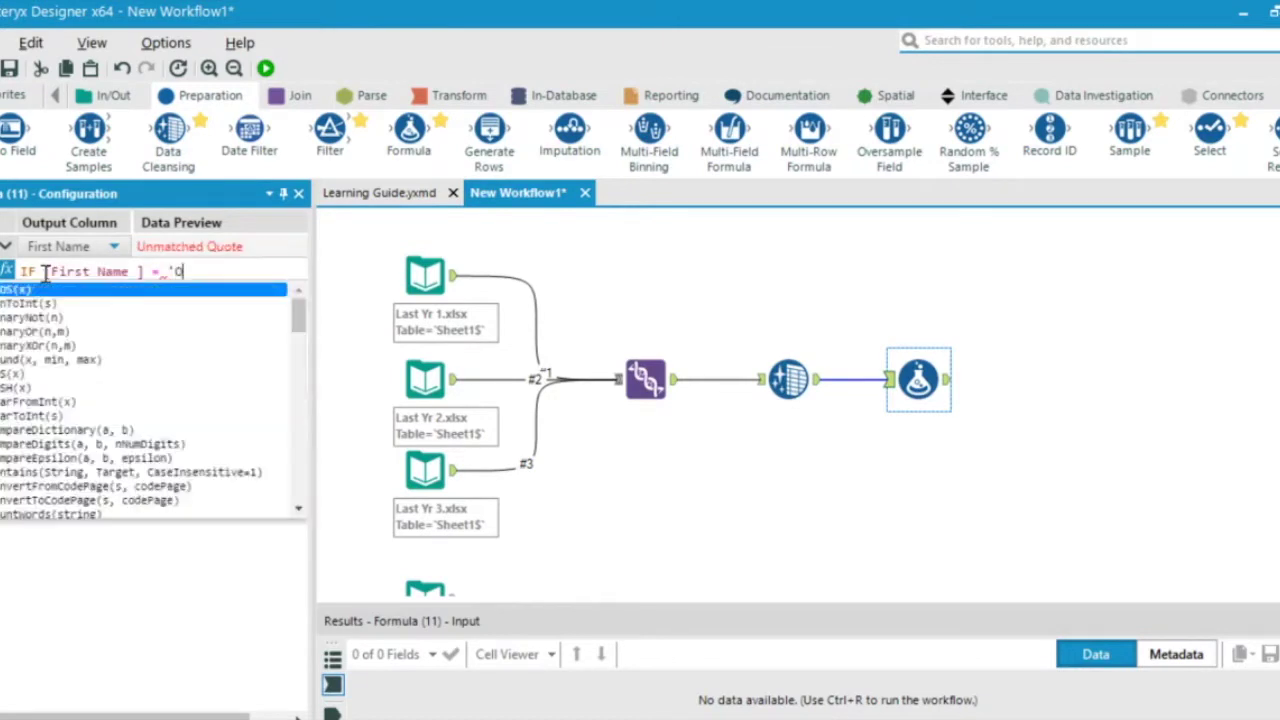
key(BackSpace)
key(BackSpace)
key(BackSpace)
key(BackSpace)
key(BackSpace)
text(ber)
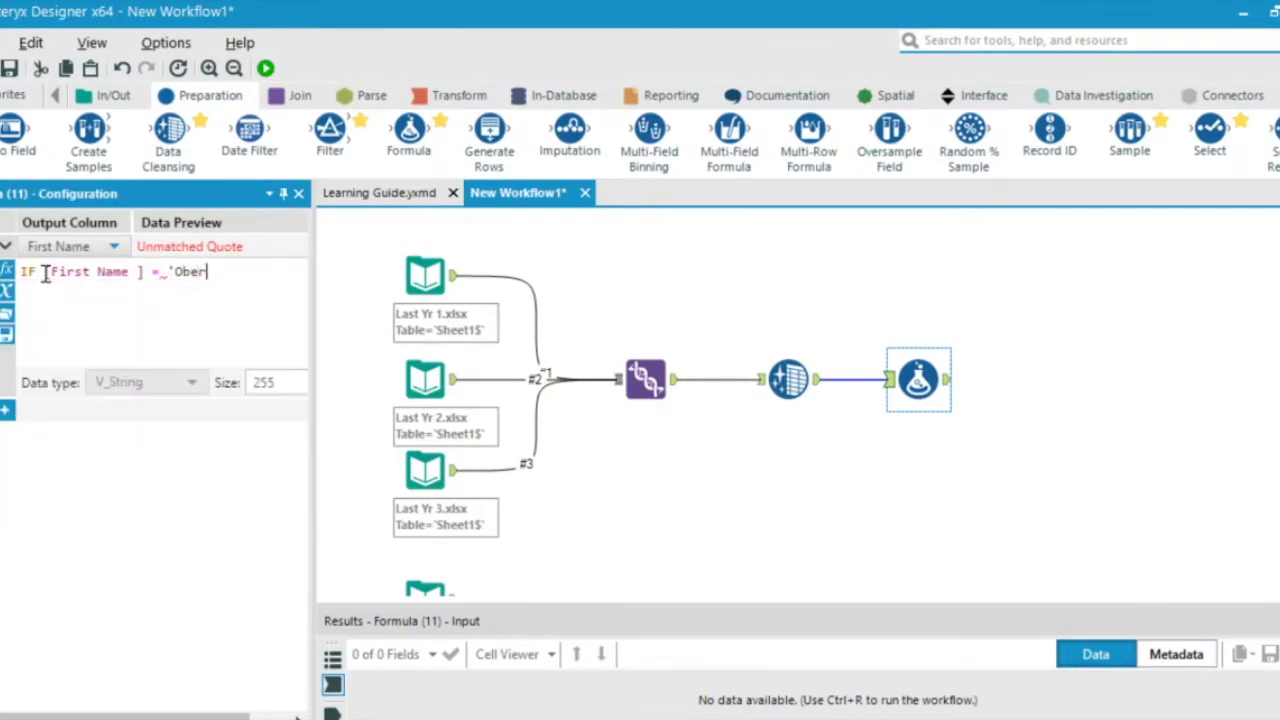
text(on' then)
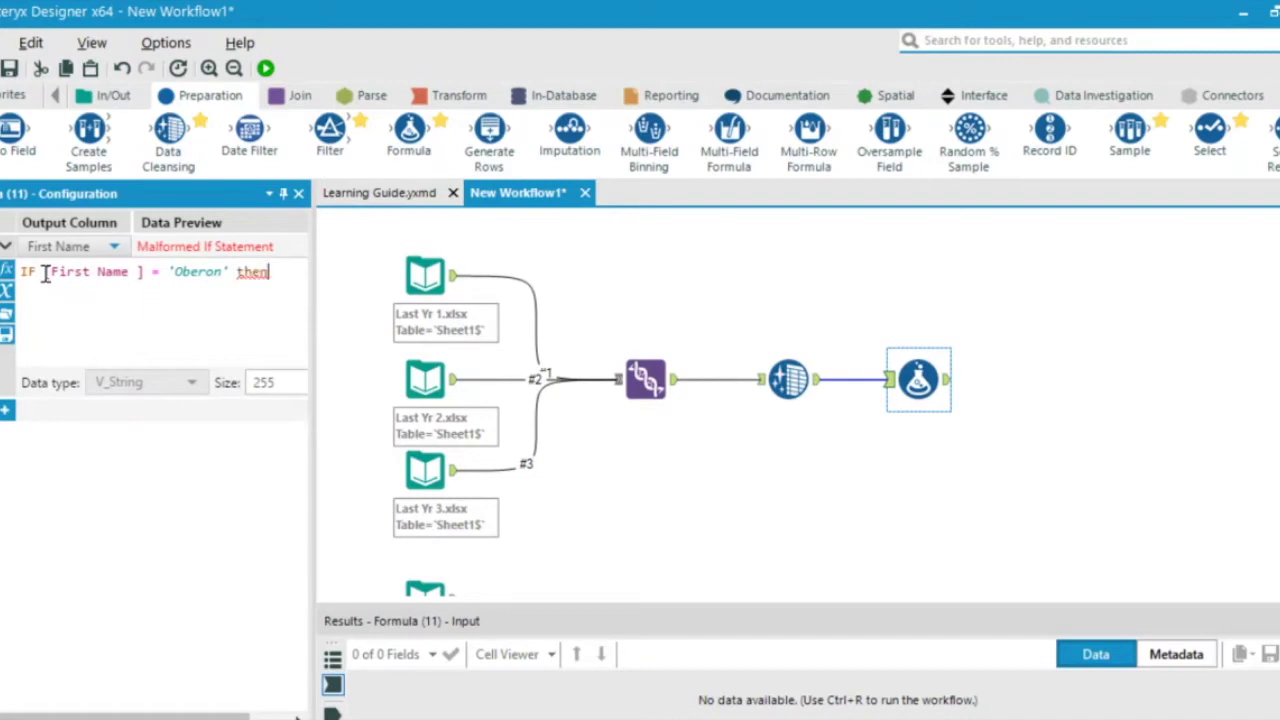
Complete the First Name expression so it returns 'Oberyn', else [First Name ], and close it with endif.
key(Return)
text('O)
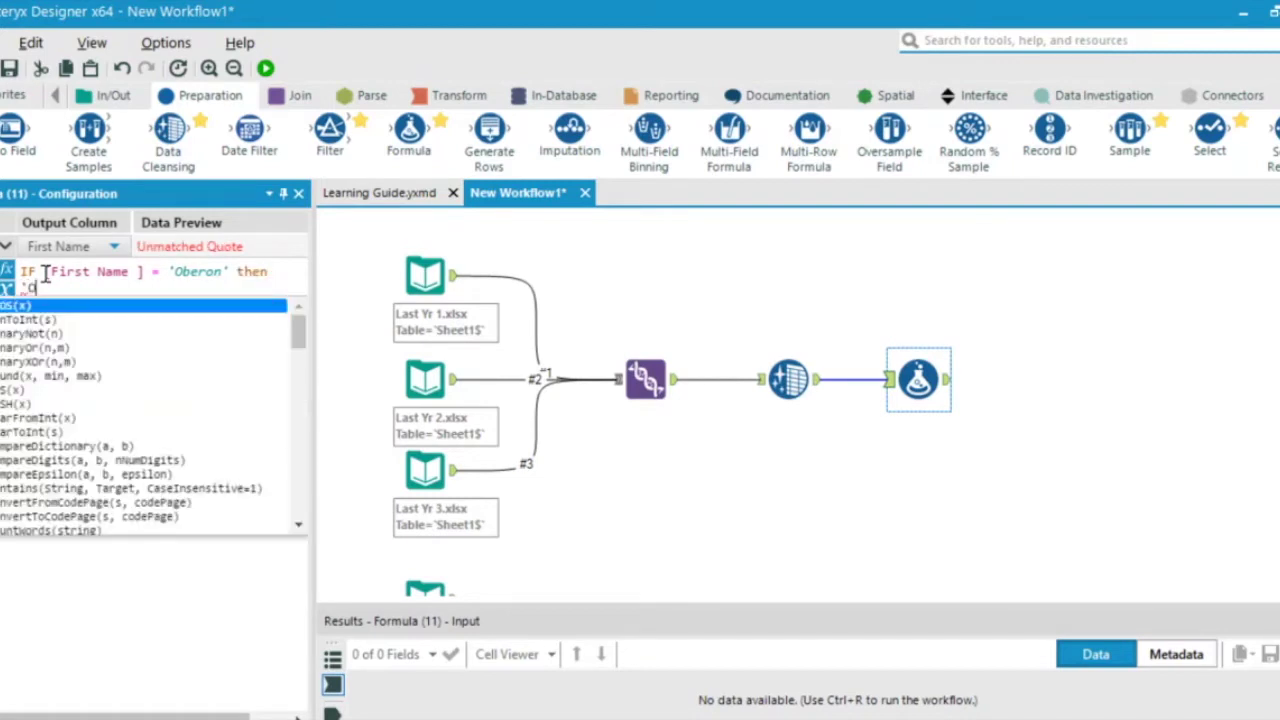
text(beryn)
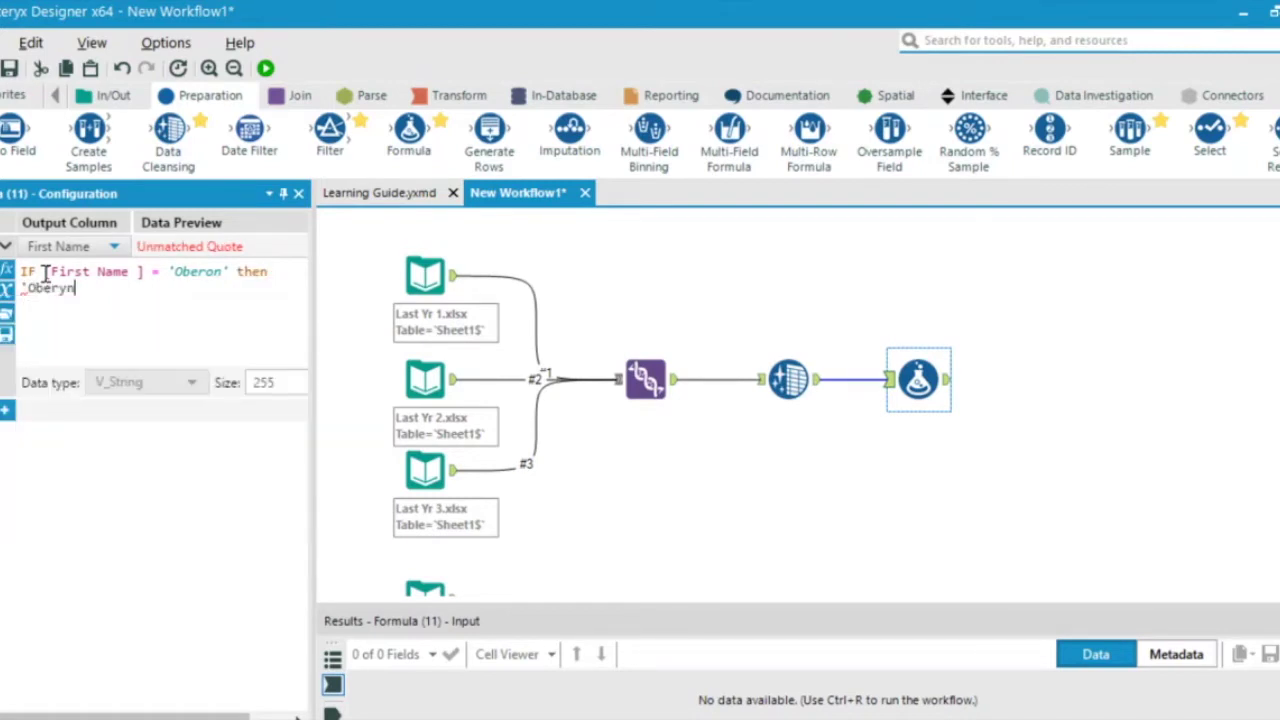
text(' else)
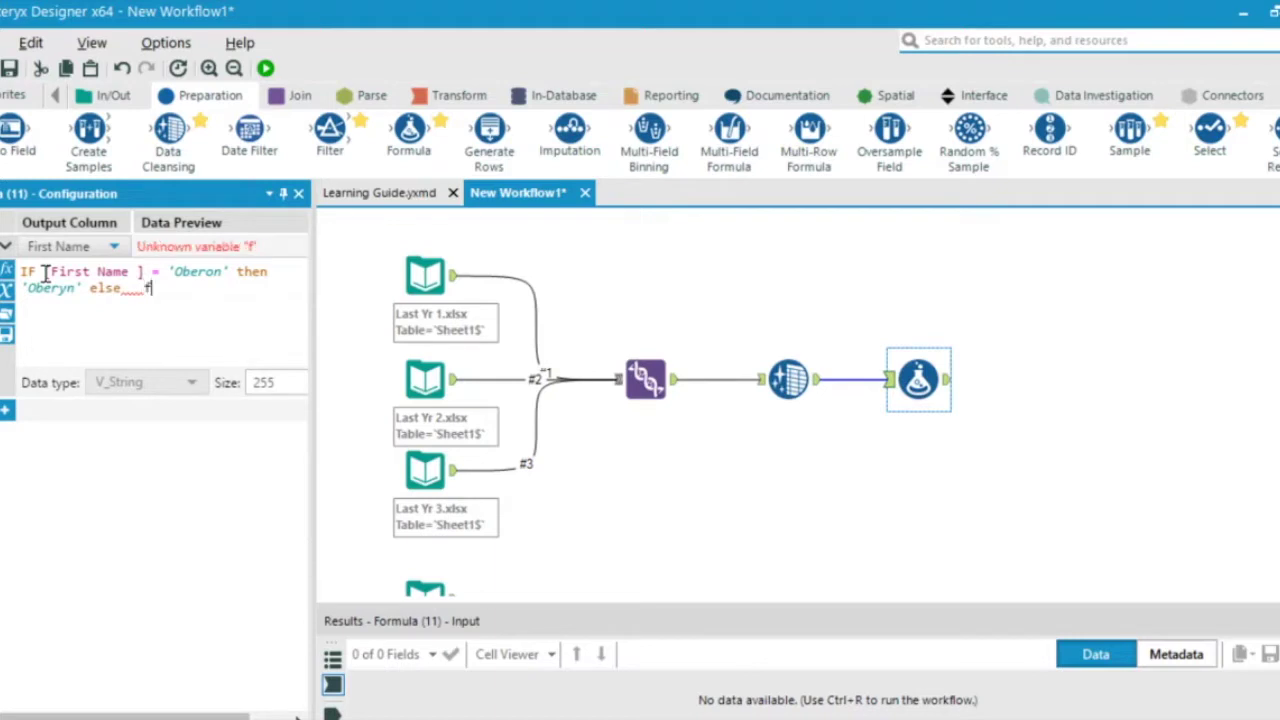
text(  first)
key(Down)
key(Down)
key(Return)
text(en)
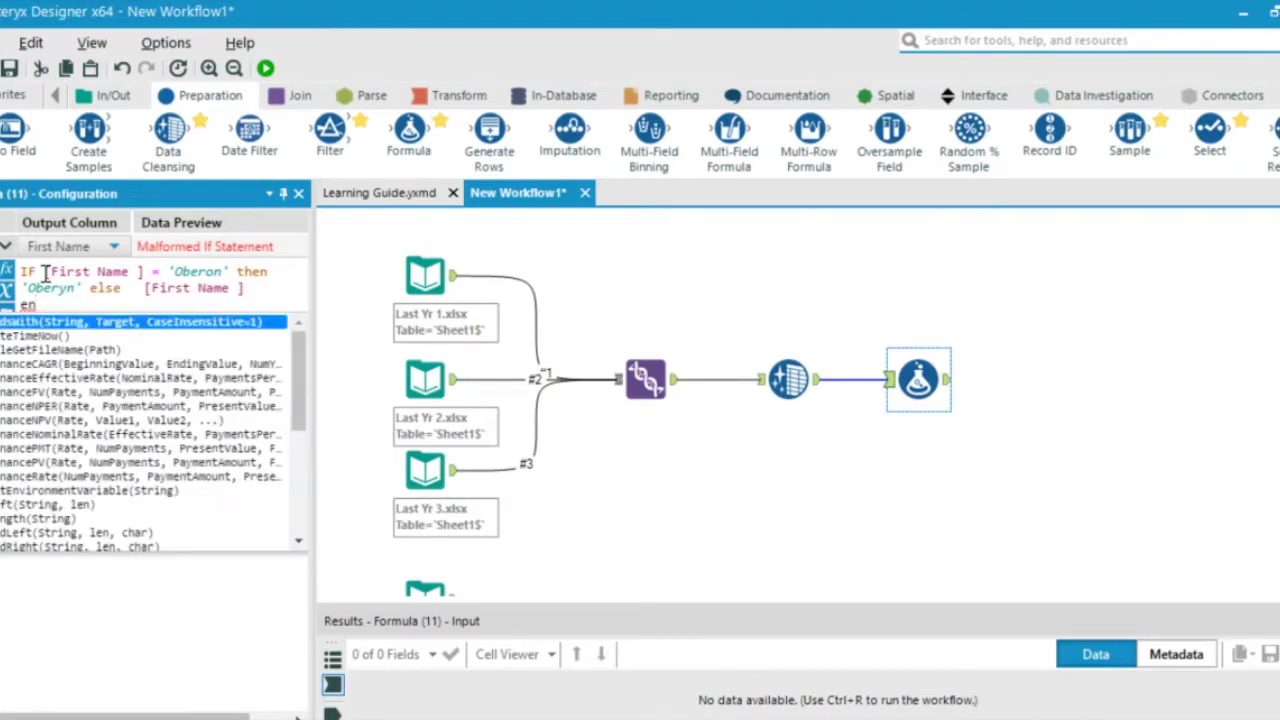
text(dif)
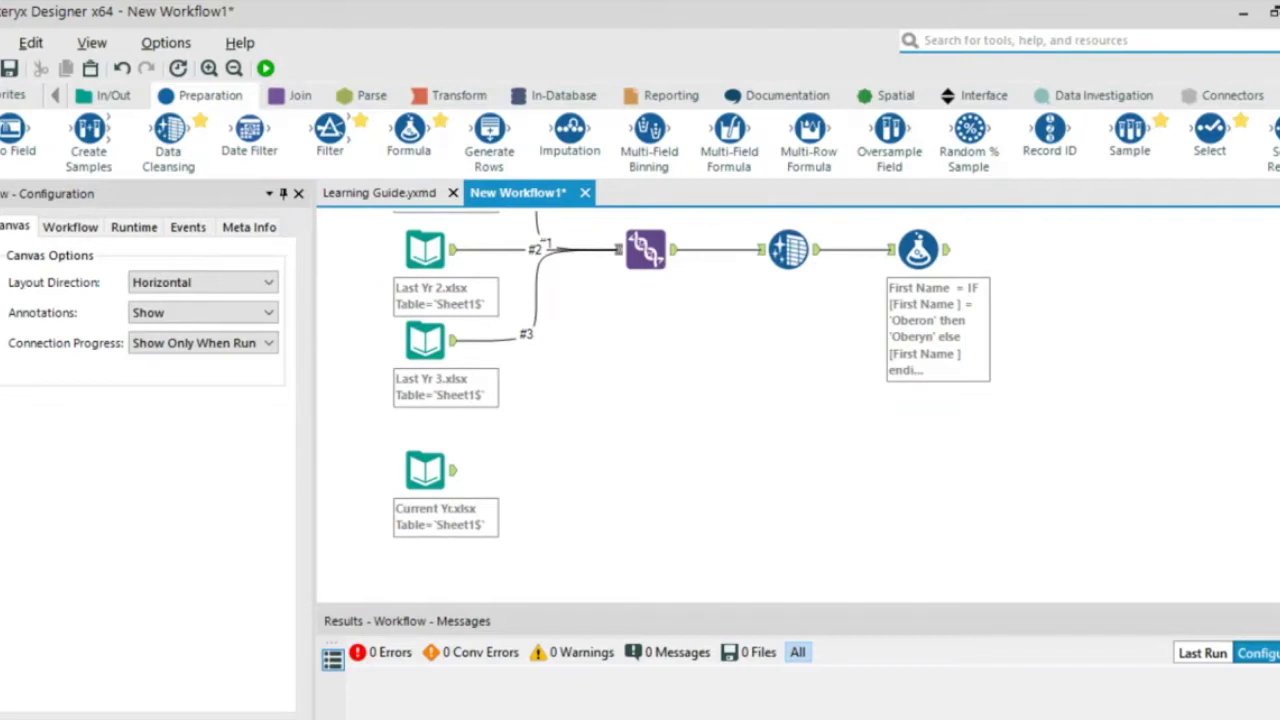
Add a Data Cleansing tool after the Current Yr.xlsx input and review its cleansing options.
click(400, 488)
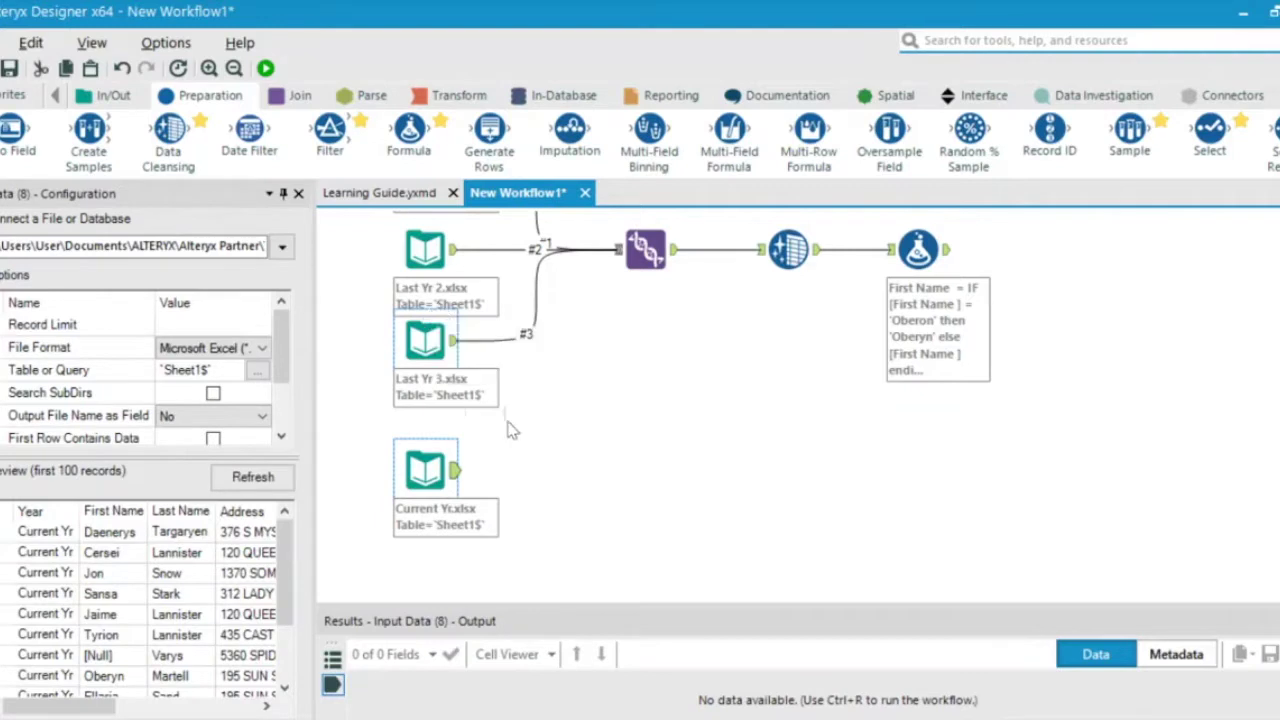
drag(165, 140, 580, 468)
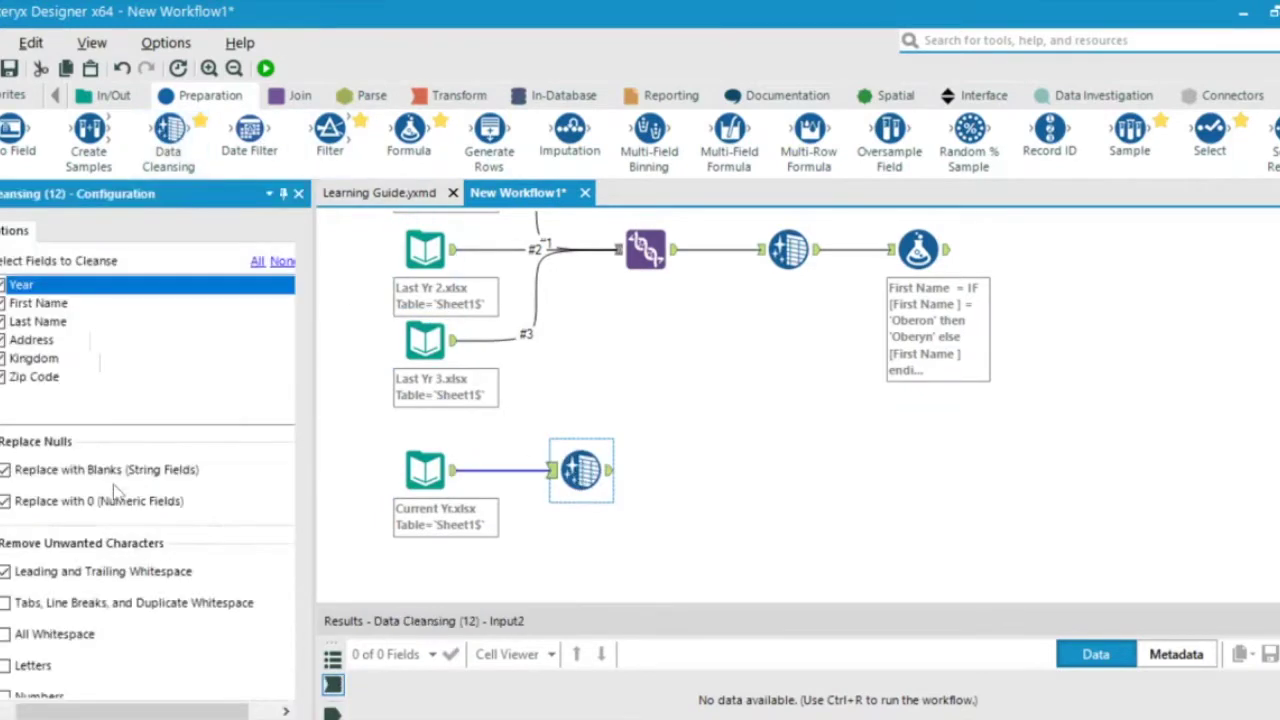
scroll(125, 530, down, 3)
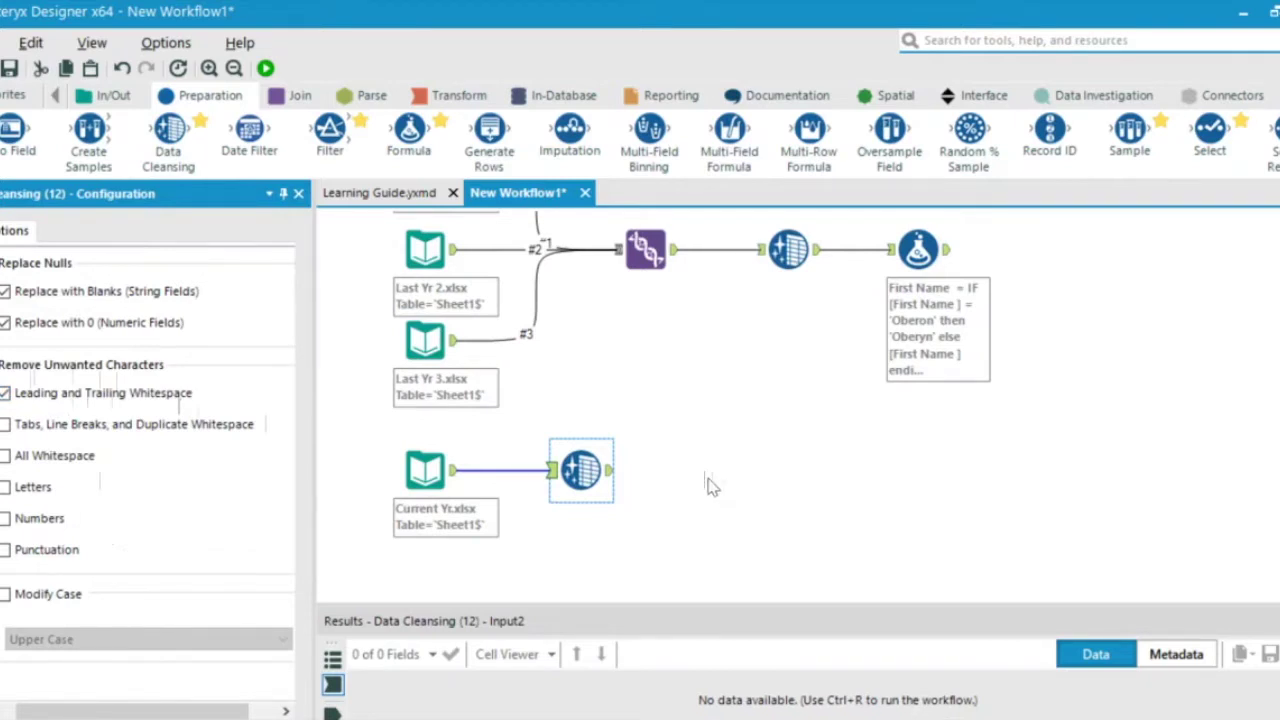
Add a Formula tool after the current-year Data Cleansing tool and choose First Name as its output column.
drag(420, 145, 737, 470)
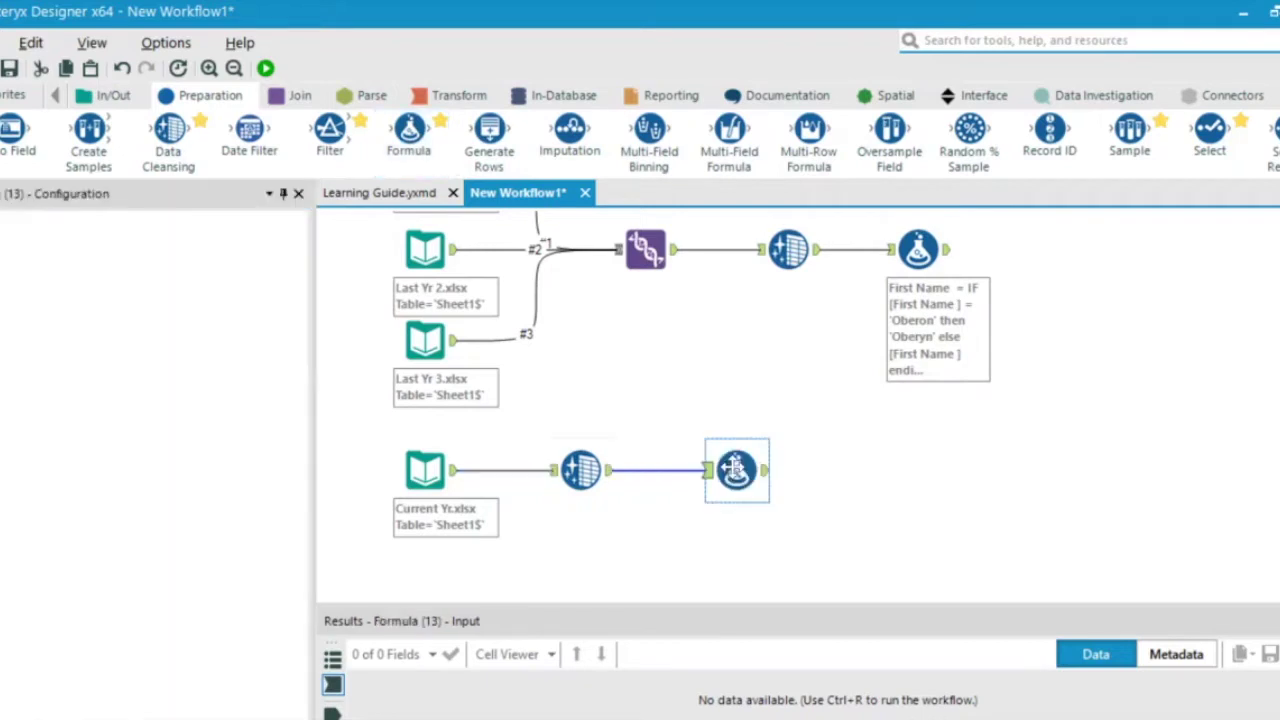
click(110, 247)
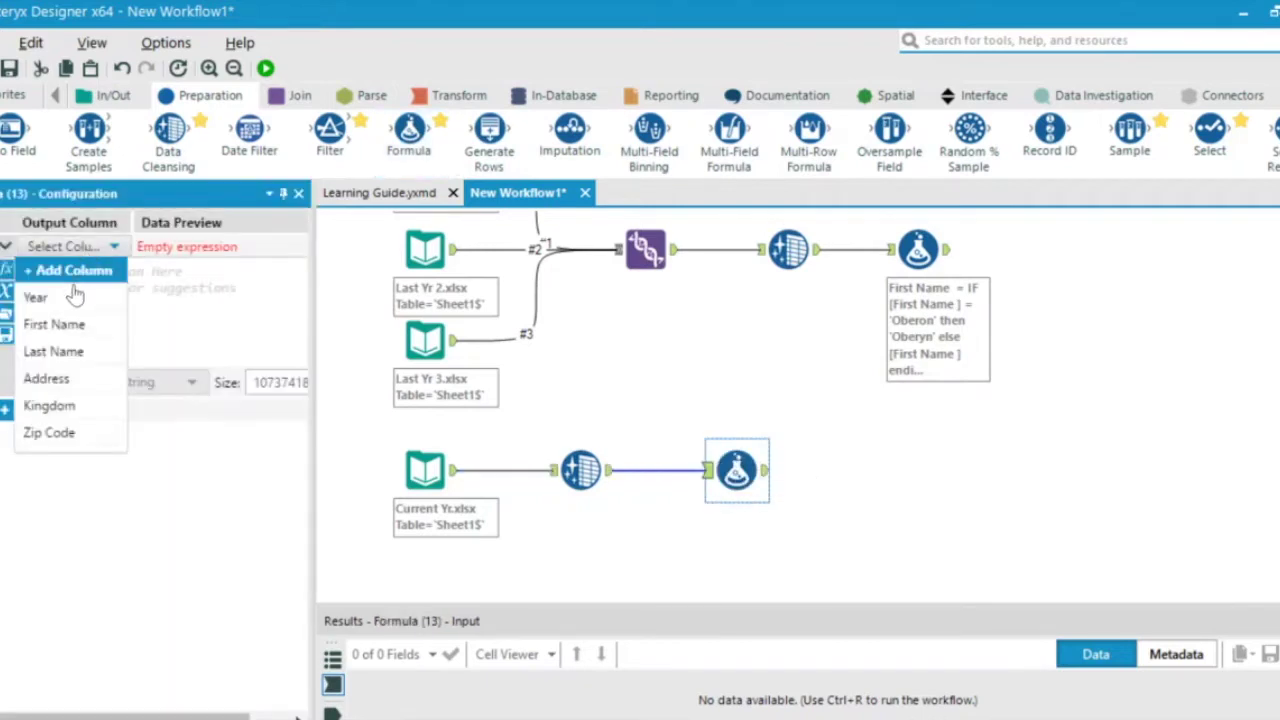
click(35, 297)
click(110, 247)
click(54, 324)
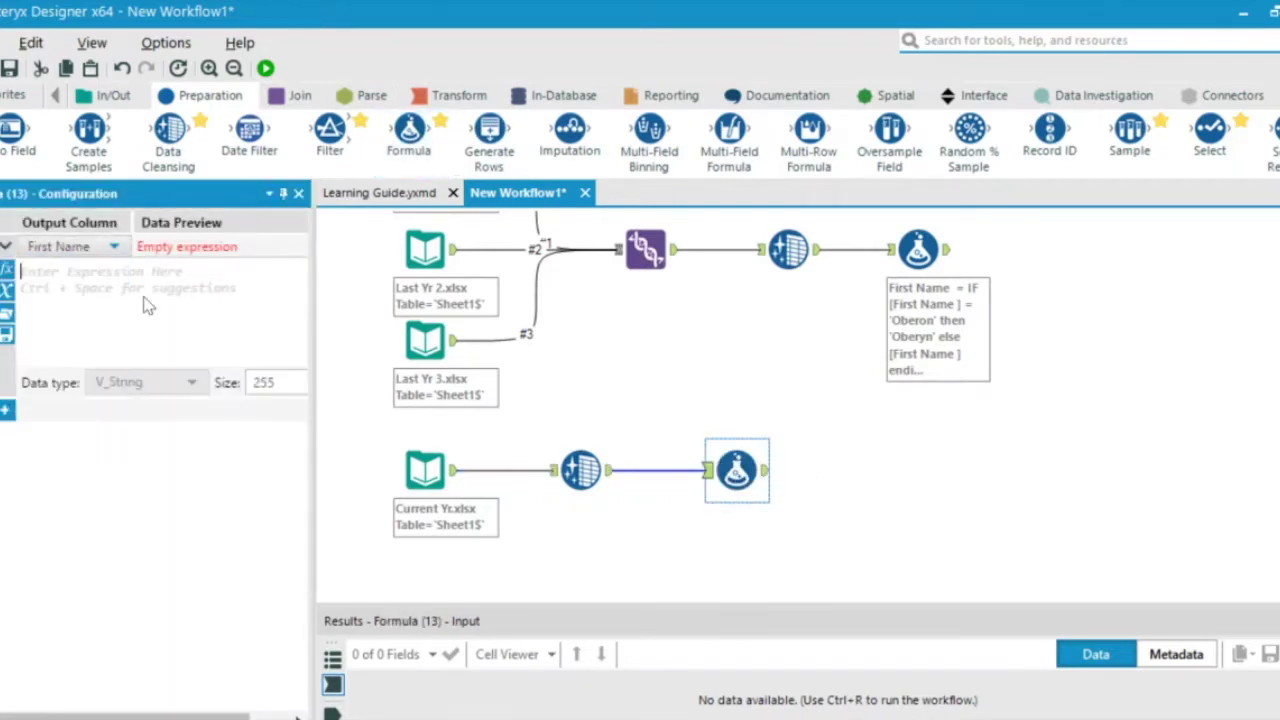
Begin the current-year First Name expression with the condition IF [First Name ] = 'Peter'.
click(145, 305)
text(IF)
key(Return)
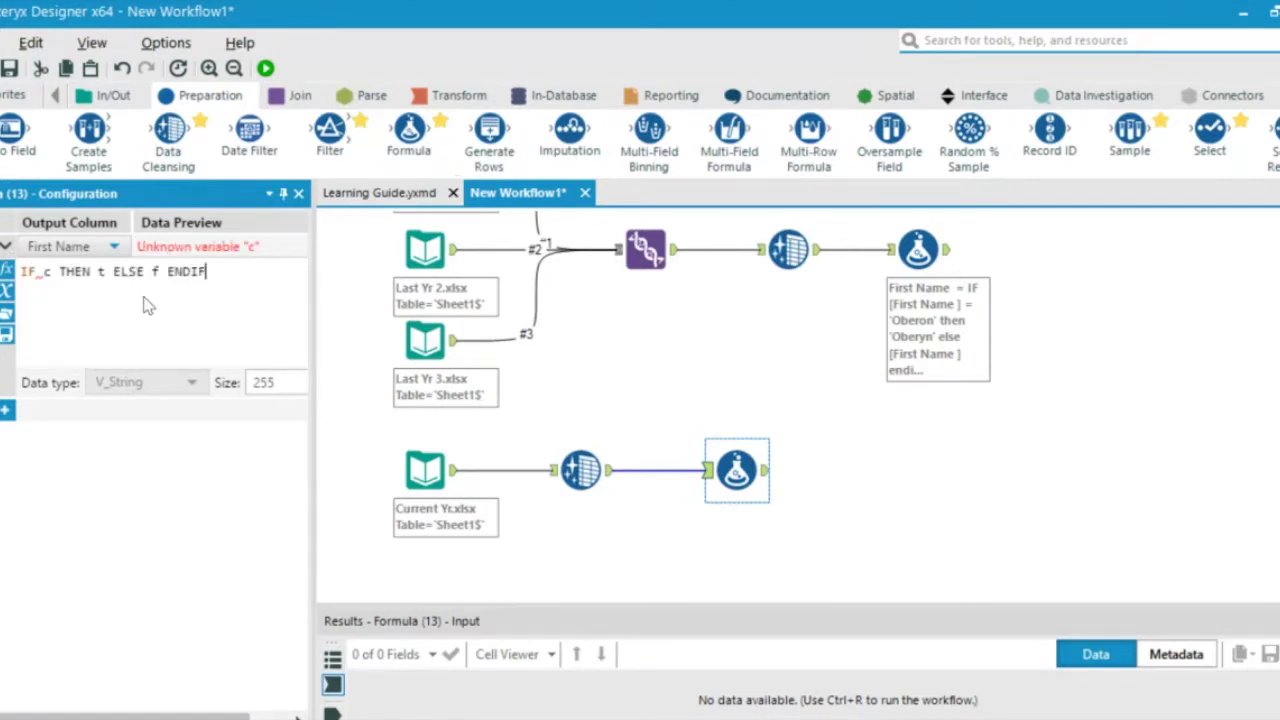
drag(208, 272, 46, 278)
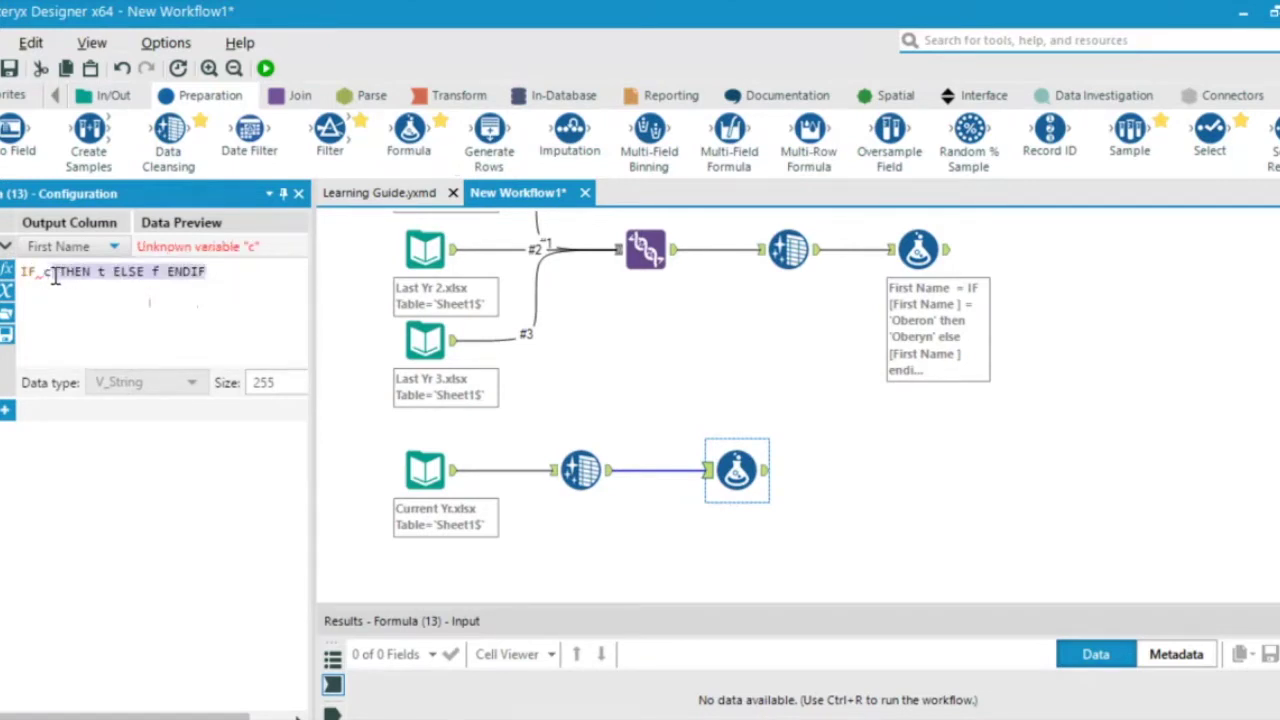
text(fi)
key(BackSpace)
key(BackSpace)
text(first)
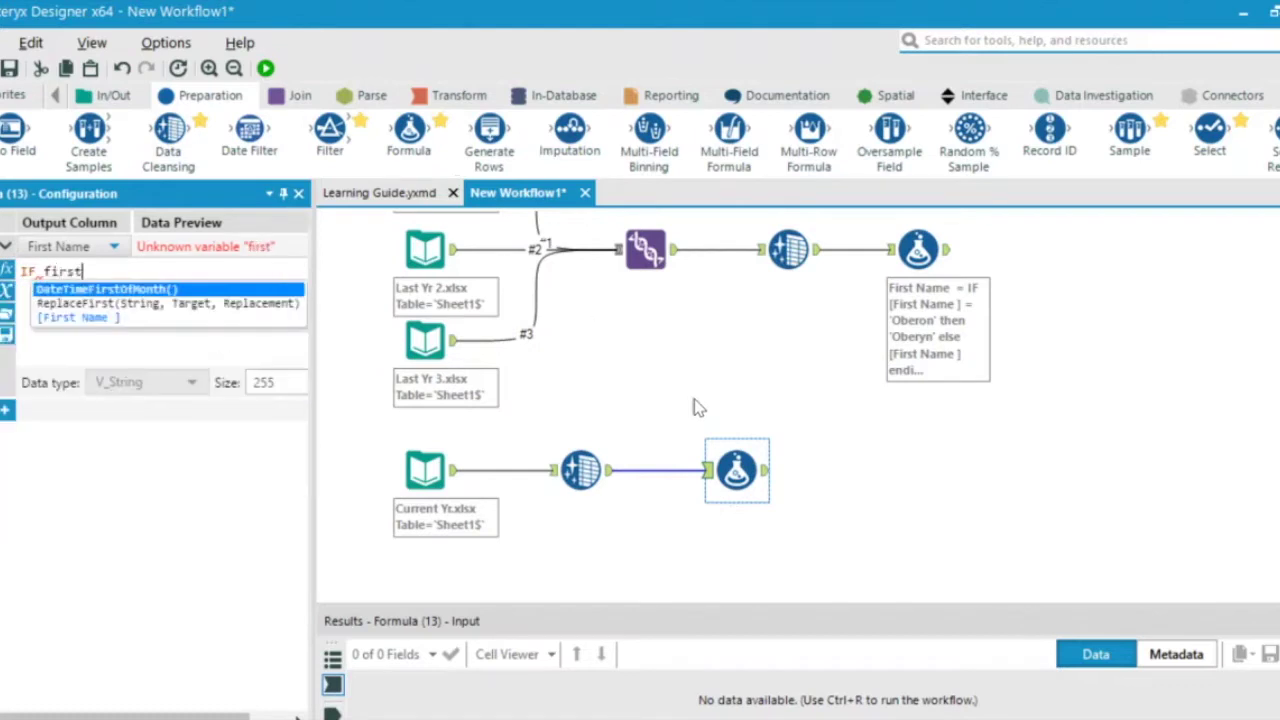
key(Down)
key(Down)
key(Return)
text(= 'Pt)
text(ter')
Complete the current-year expression with then 'Petyr' else [First Name ] endif.
key(Return)
text(t)
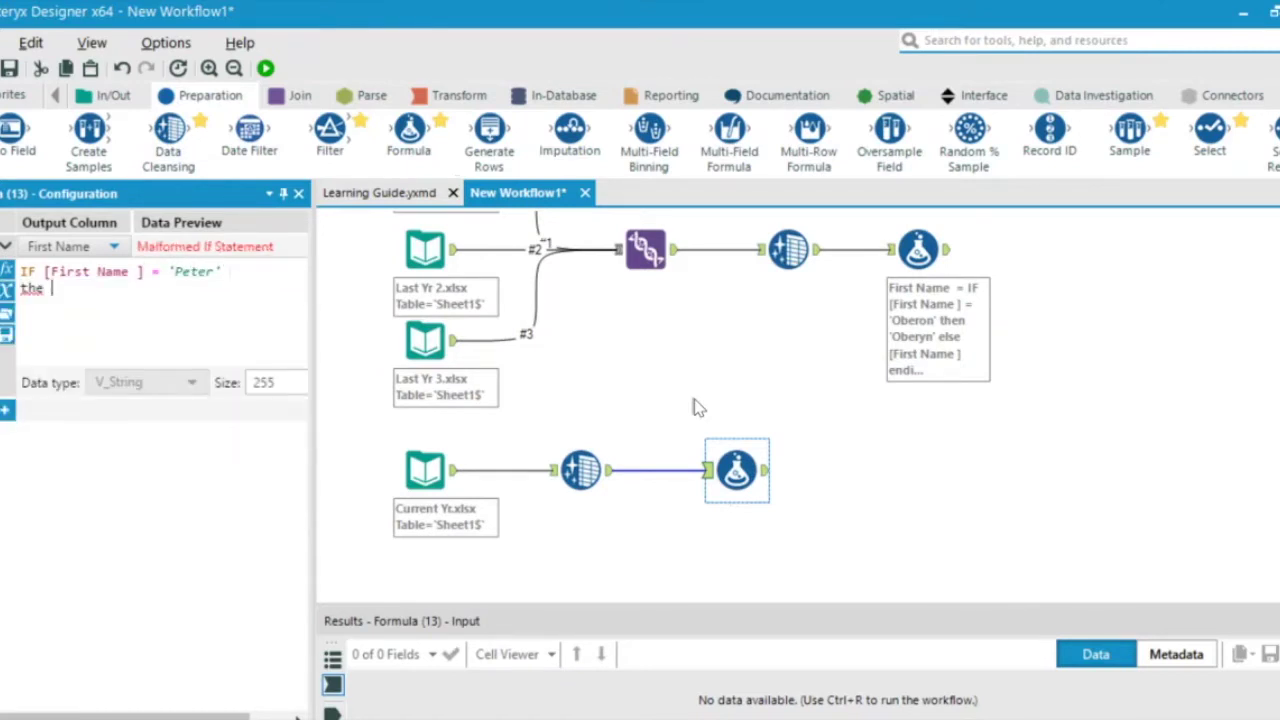
text(hen 'Petyr' el)
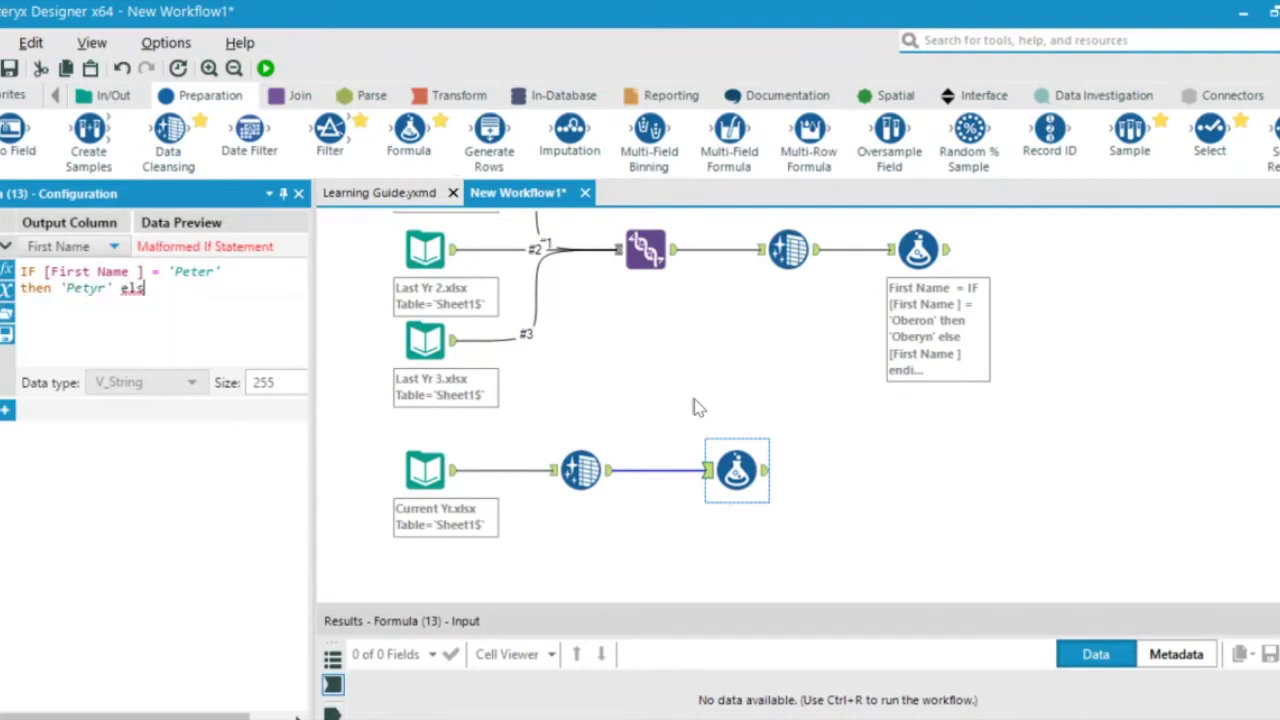
text(se fir)
key(Down)
key(Down)
key(Return)
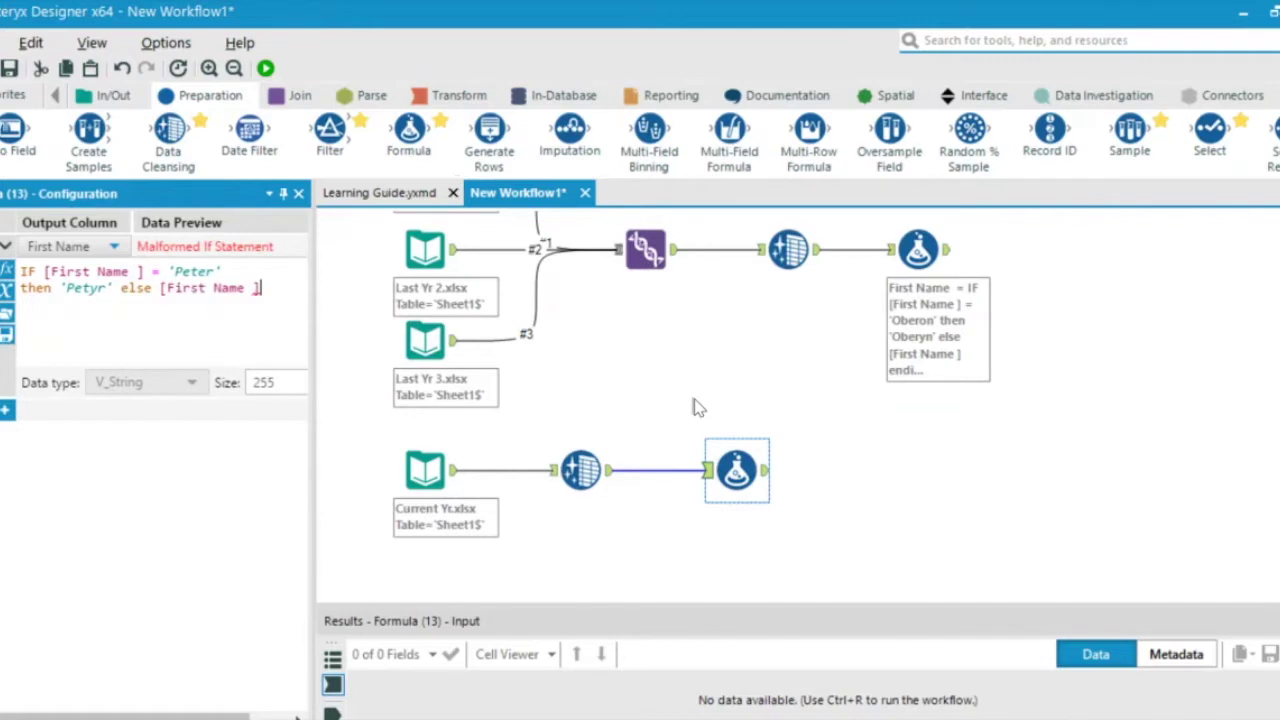
text(endif)
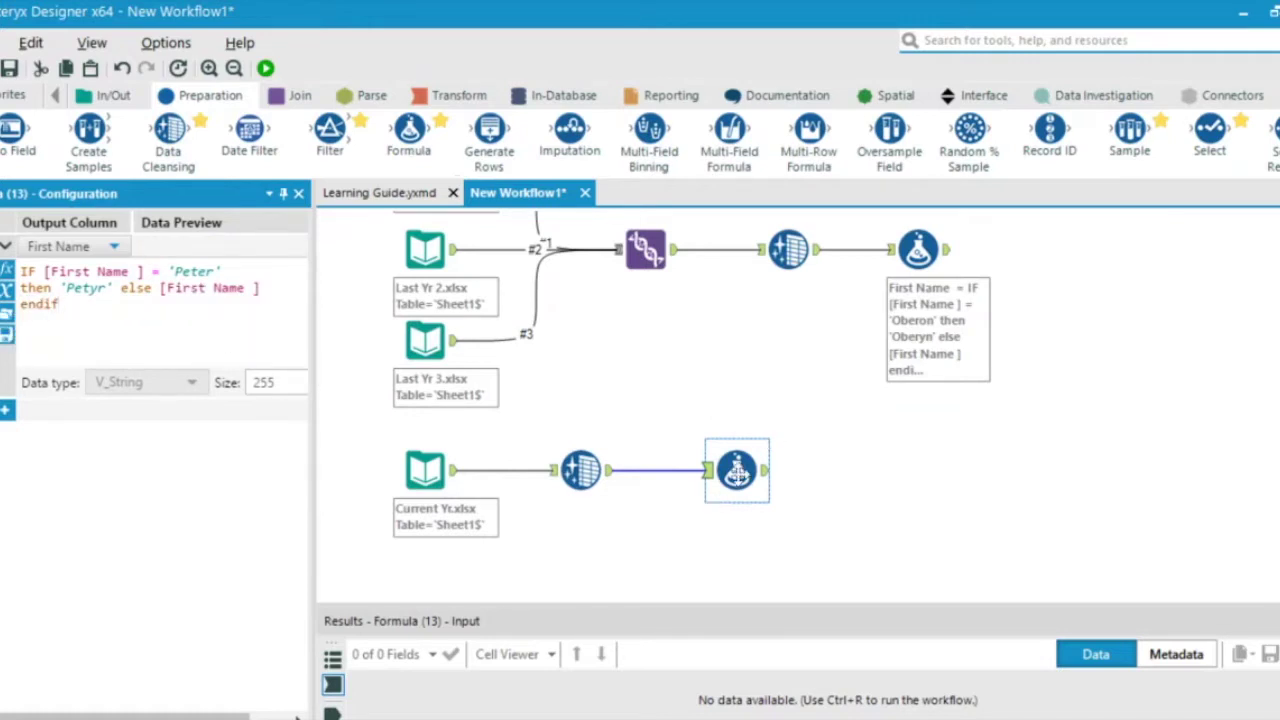
click(737, 472)
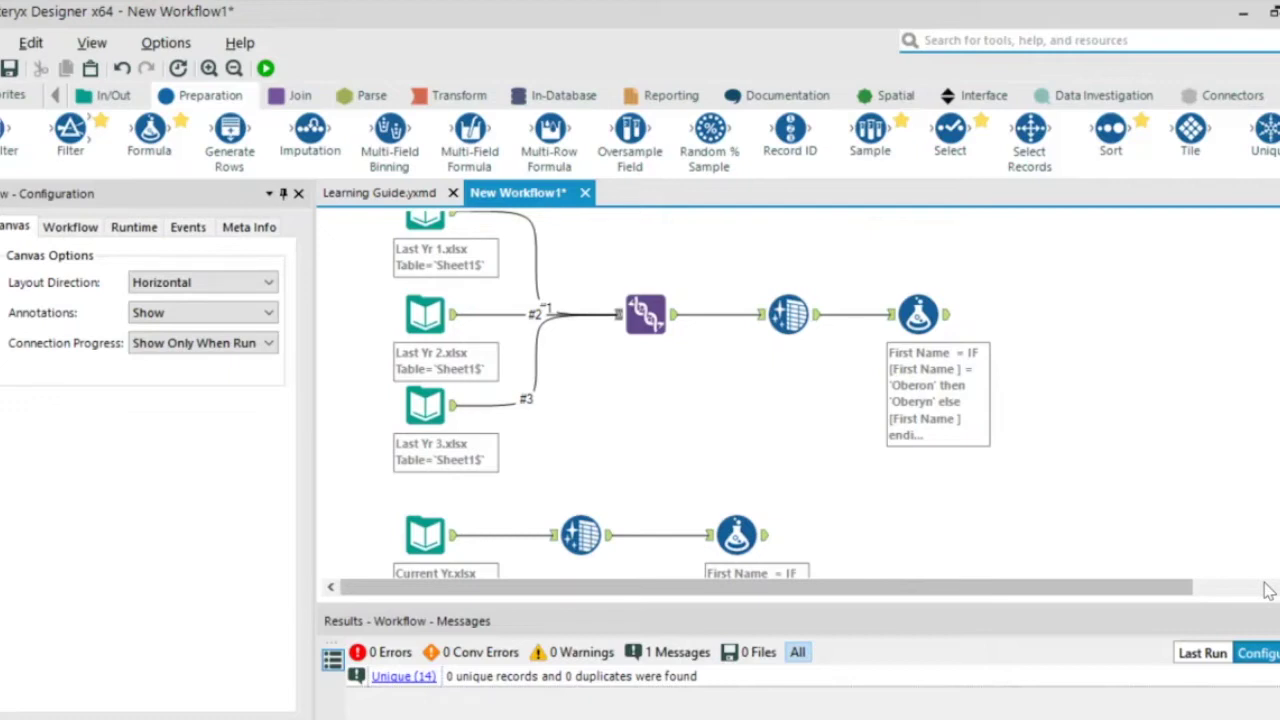
Switch to the Word document of data screenshots, examine the Last Yr 1 to 3 tables for repeated people, and return to Alteryx Designer.
key(alt+Tab)
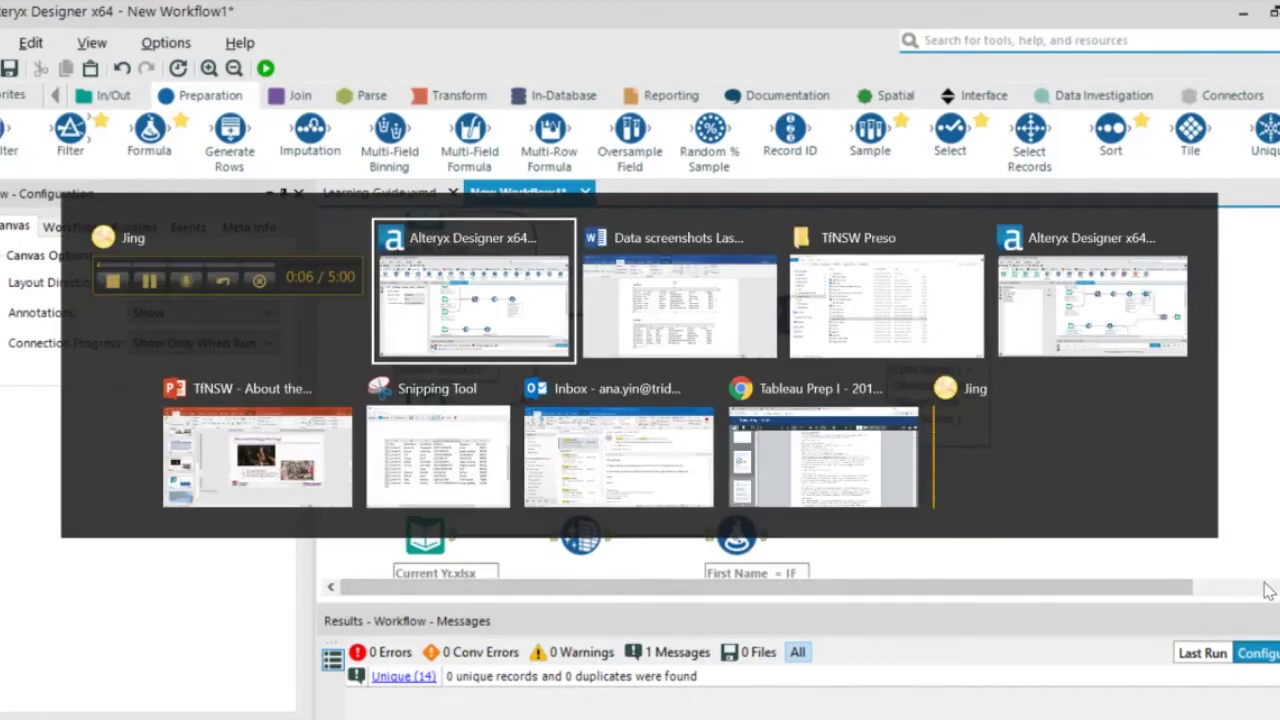
click(686, 300)
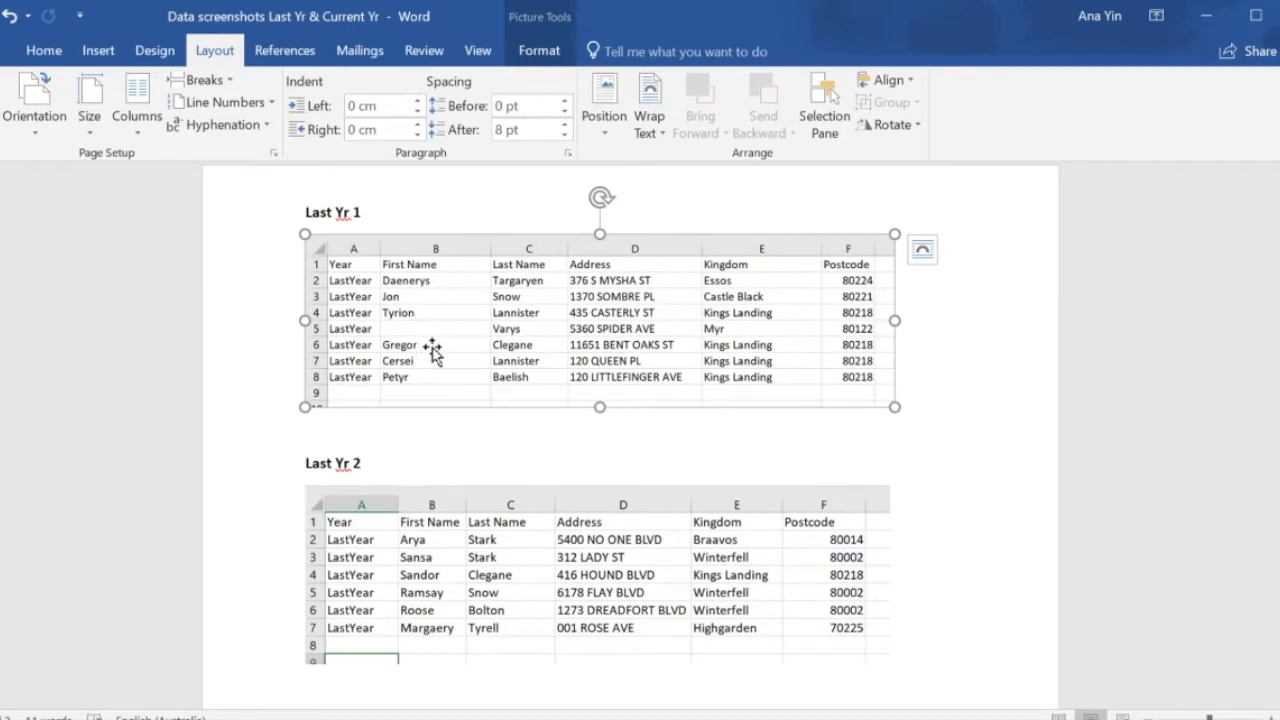
scroll(432, 350, down, 6)
click(903, 543)
click(984, 470)
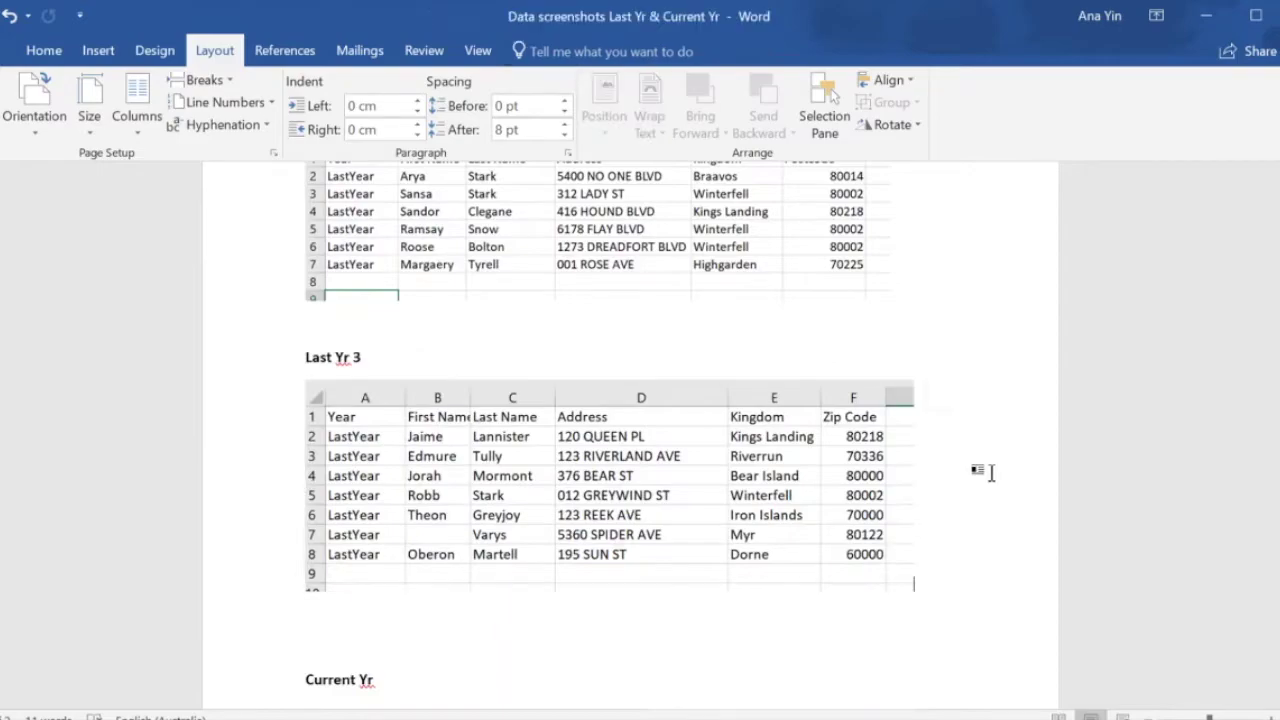
key(alt+Tab)
key(alt+Tab)
Add a Unique tool after the last-year Formula tool and select First Name and Last Name as its unique fields.
drag(1265, 130, 1035, 311)
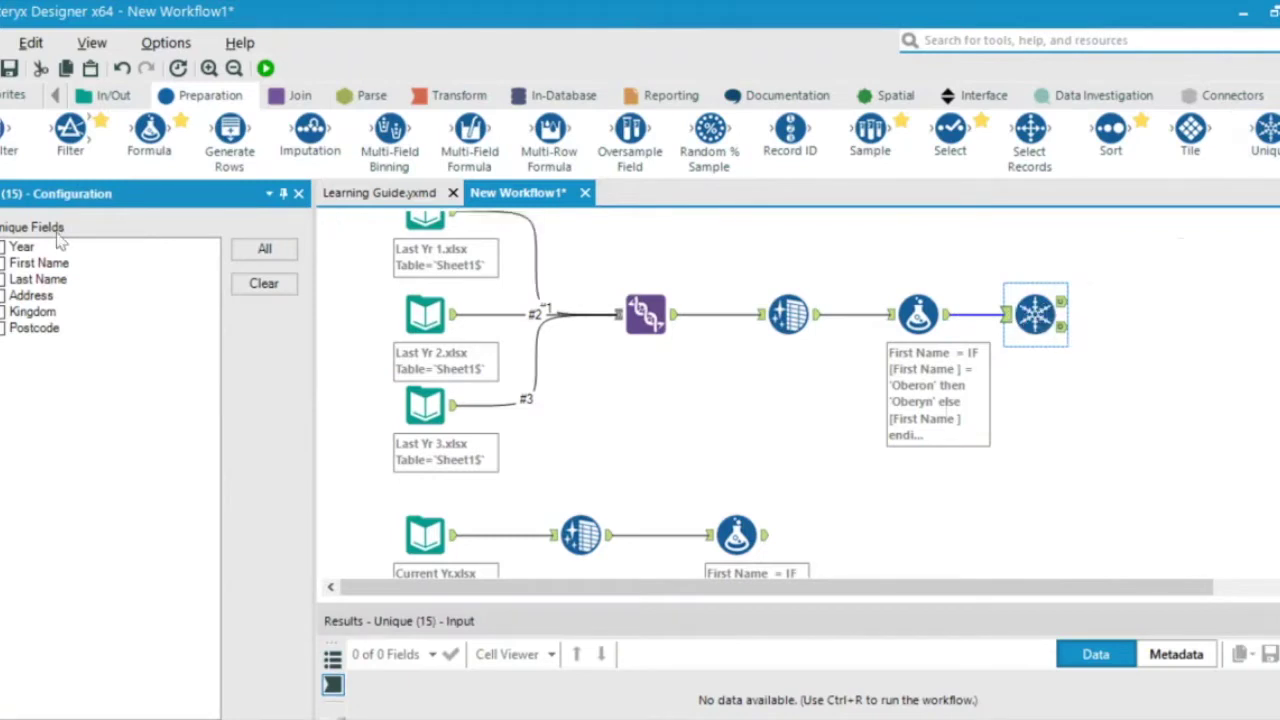
click(4, 263)
click(4, 280)
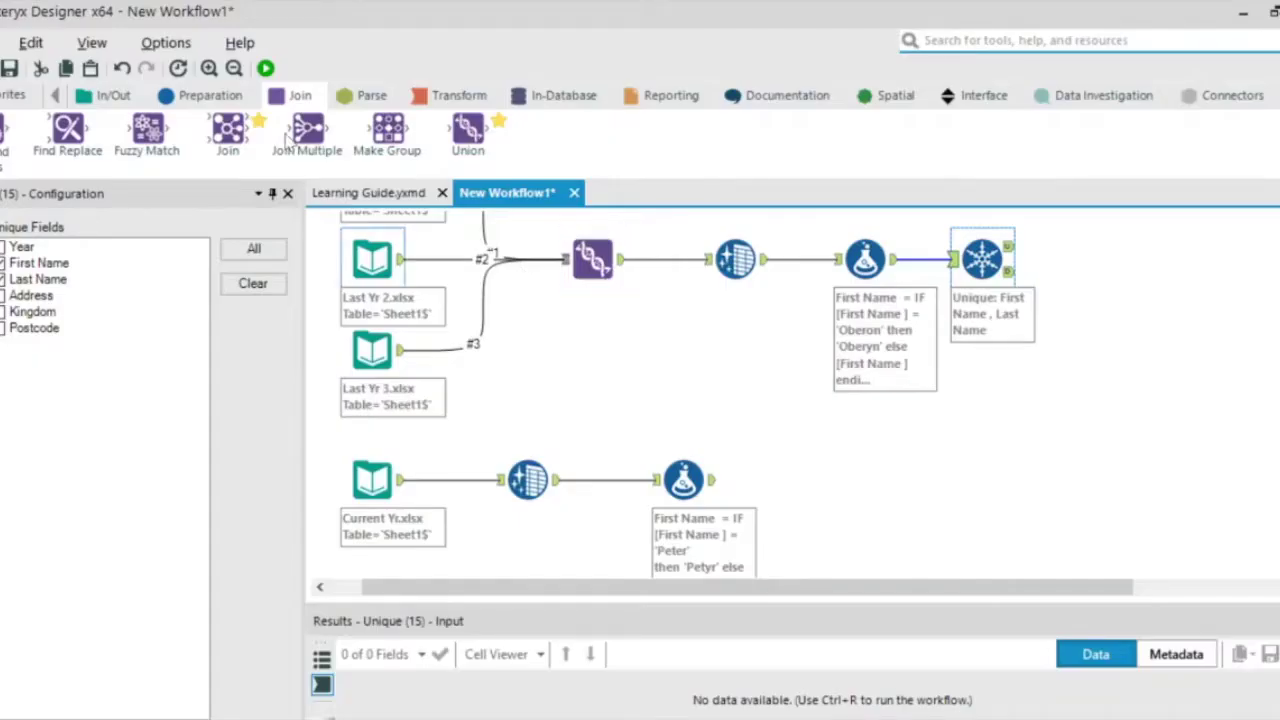
Add a Join tool with the Unique tool's unique output as left input and the current-year Formula output as right input.
drag(228, 128, 1120, 386)
drag(1010, 247, 1097, 384)
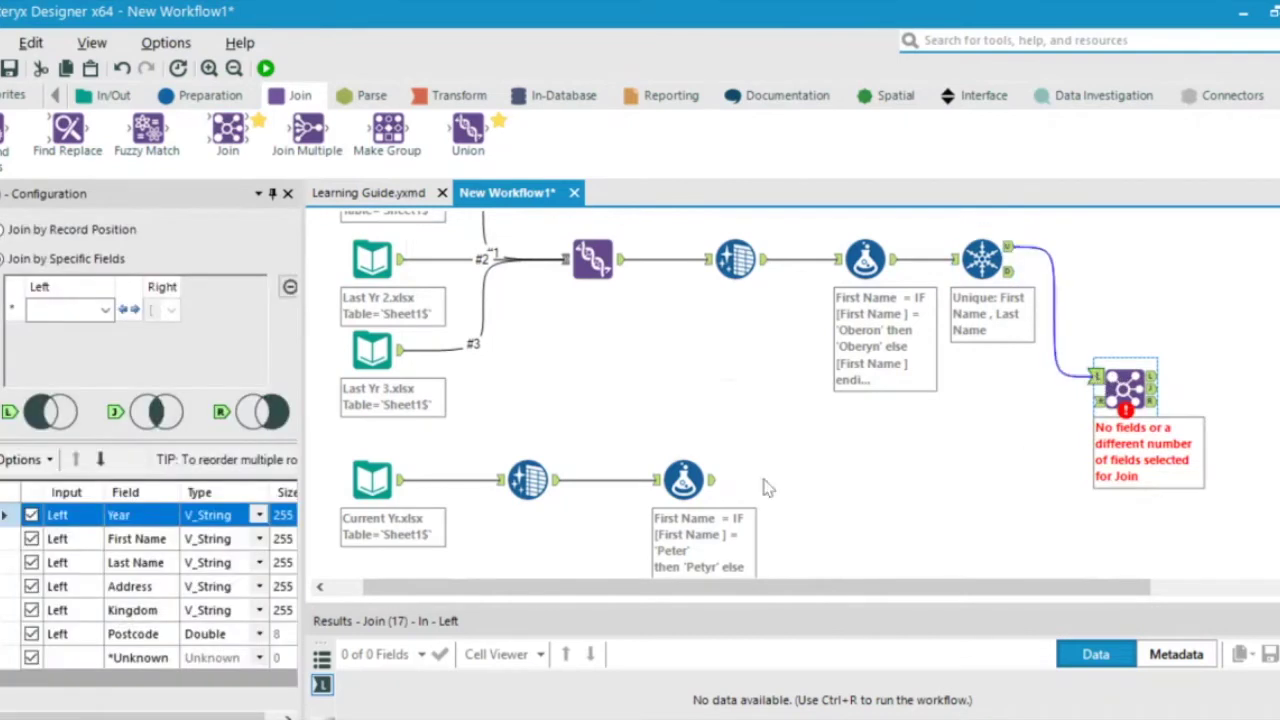
drag(713, 481, 1096, 403)
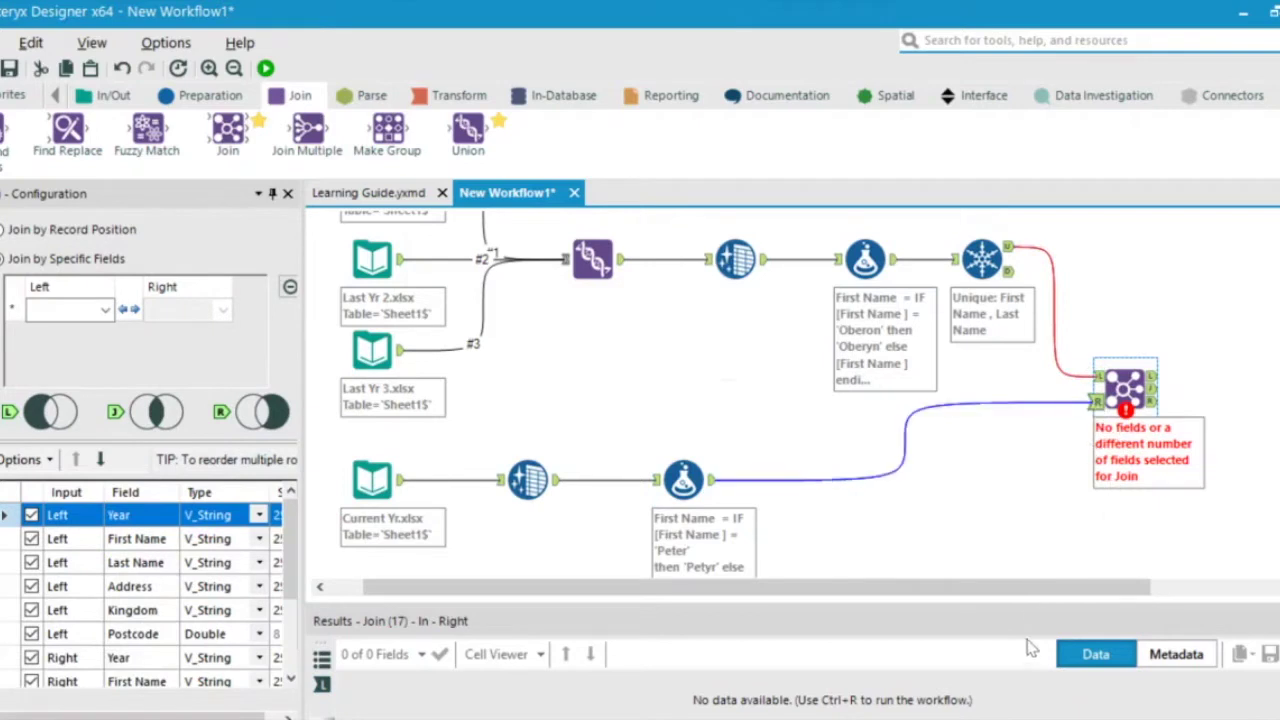
Exclude all right-input fields from the Join output: Year, First Name, Last Name, Address, Kingdom and Zip Code.
mouse_move(1030, 590)
mouse_down()
mouse_move(808, 600)
mouse_move(1026, 612)
mouse_up()
drag(308, 449, 374, 449)
scroll(355, 585, down, 1)
scroll(352, 580, down, 1)
scroll(346, 570, down, 1)
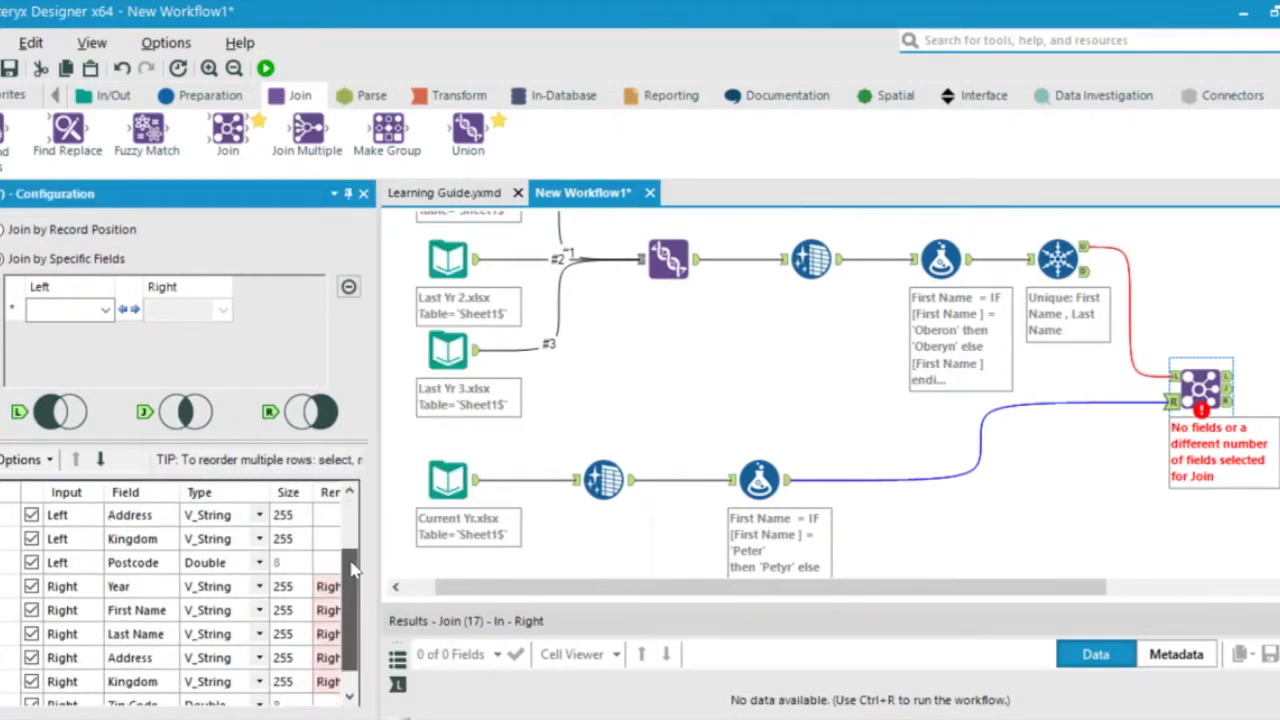
click(33, 590)
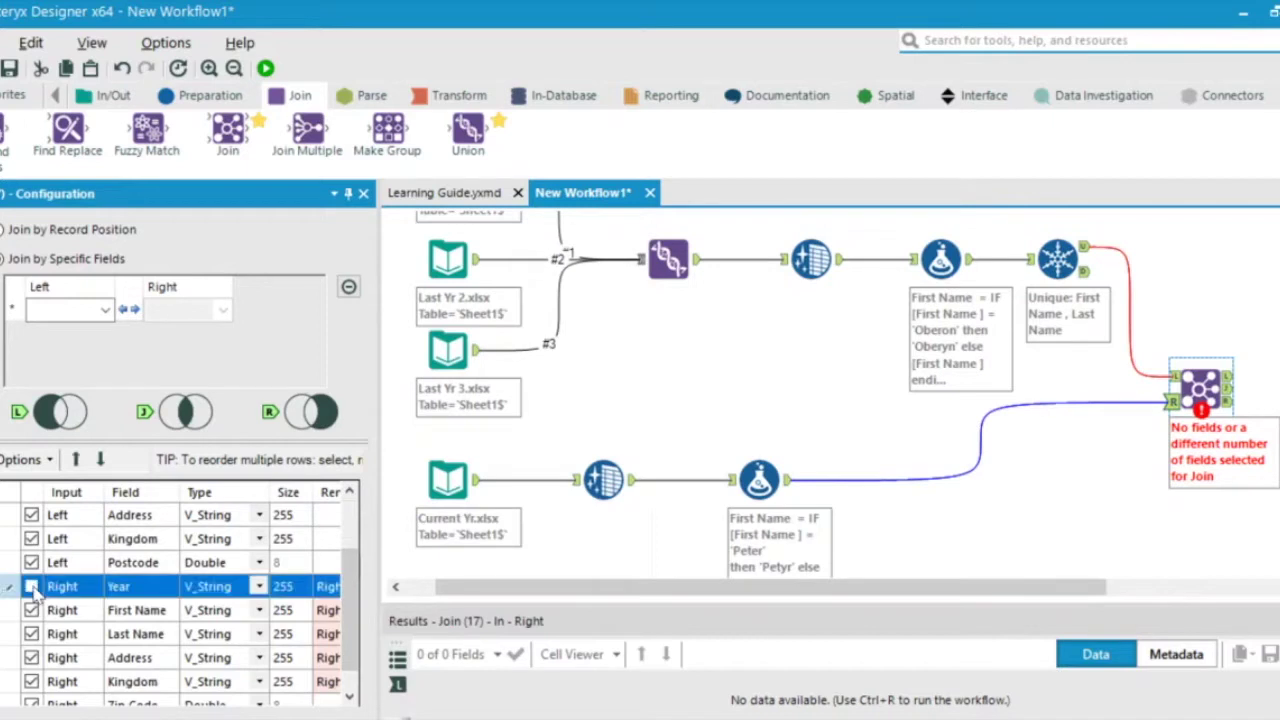
click(31, 610)
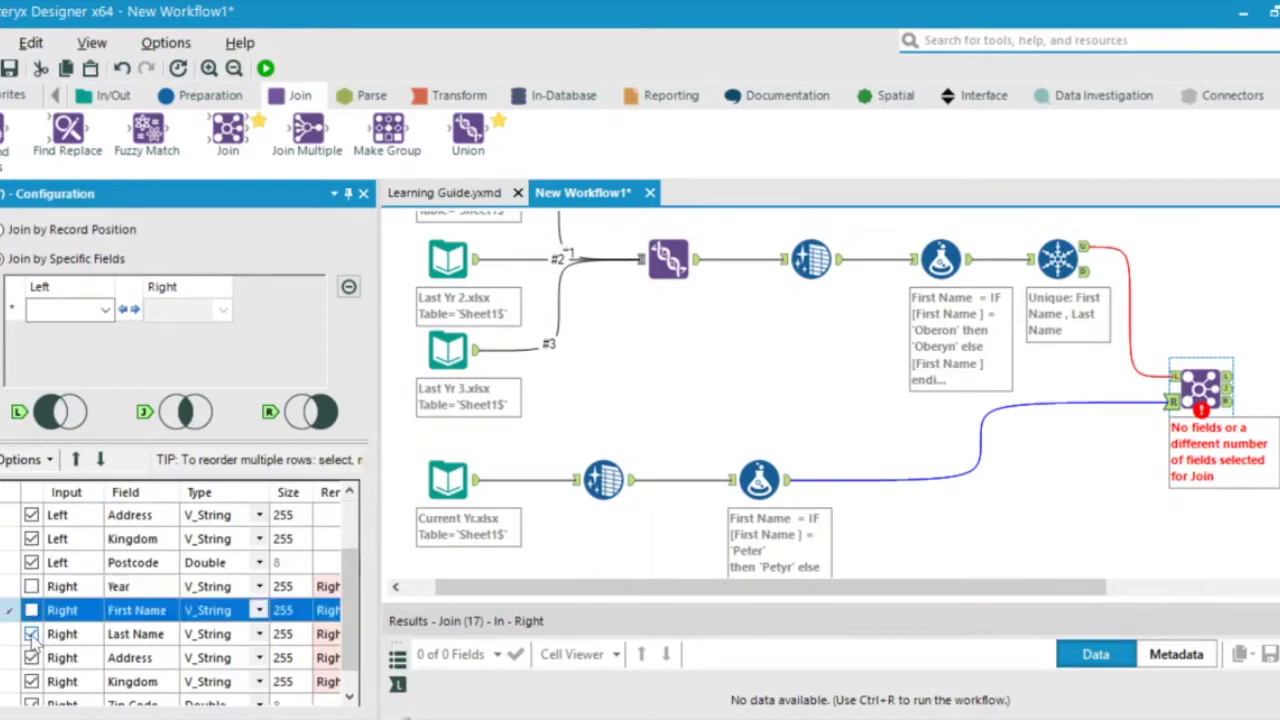
click(31, 634)
scroll(120, 620, down, 2)
click(31, 610)
click(31, 634)
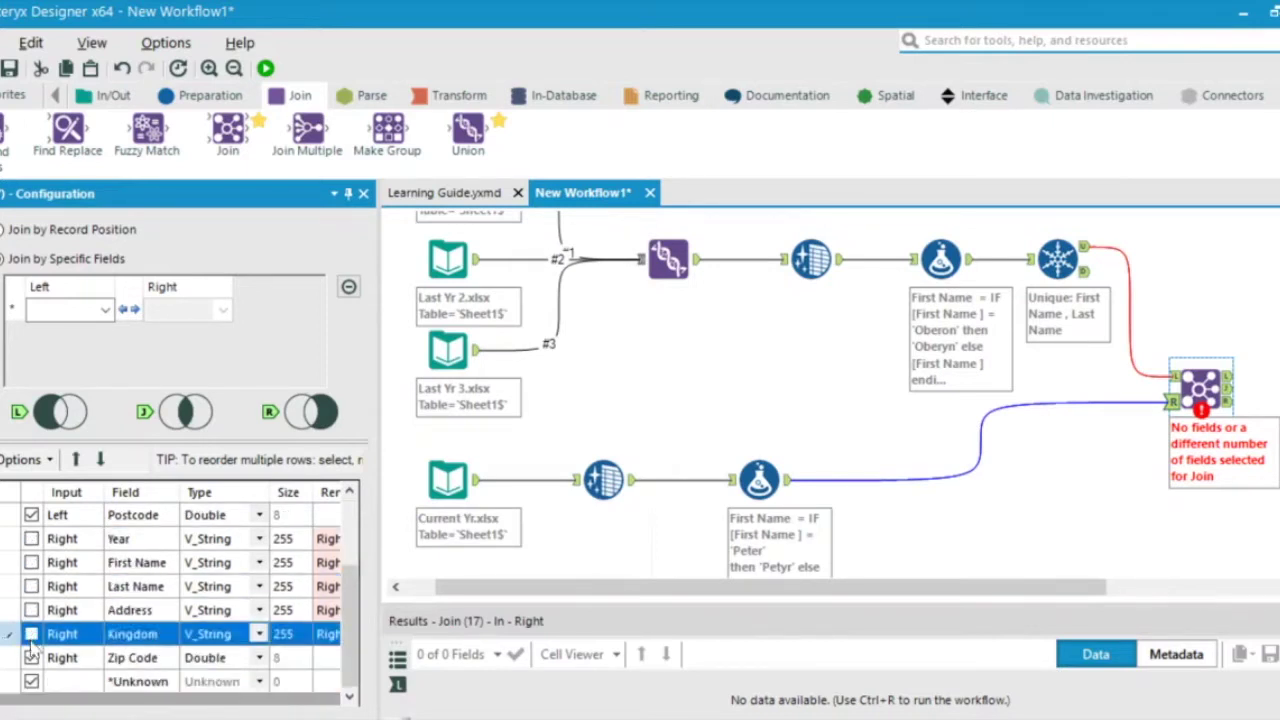
click(31, 658)
scroll(250, 605, up, 5)
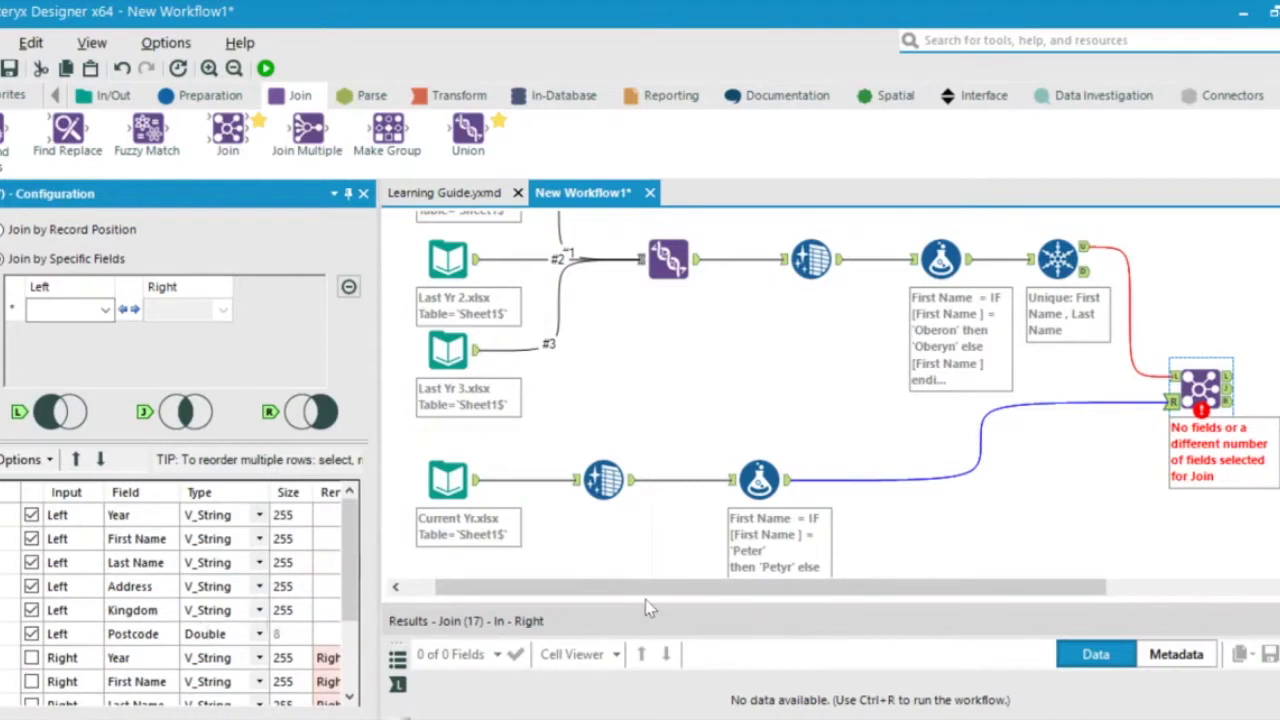
Add a Browse tool to the Join tool's J output and run the workflow.
drag(650, 592, 990, 594)
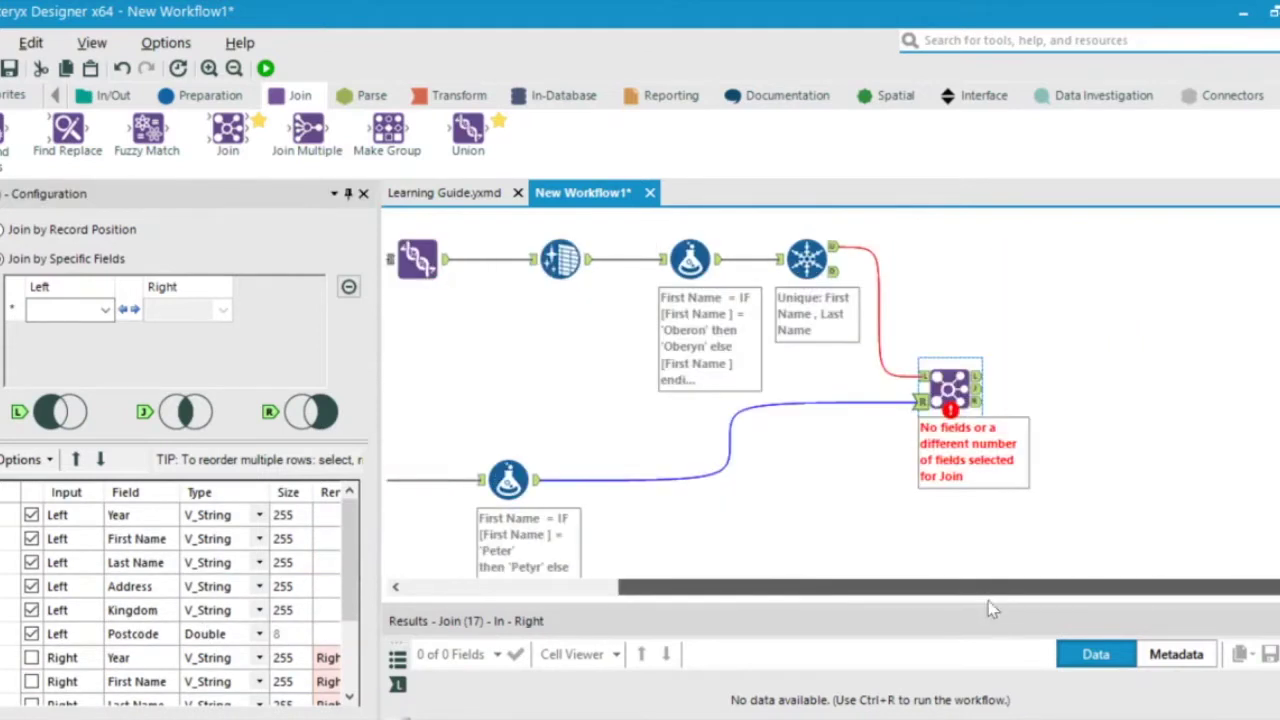
click(128, 96)
drag(67, 130, 1092, 390)
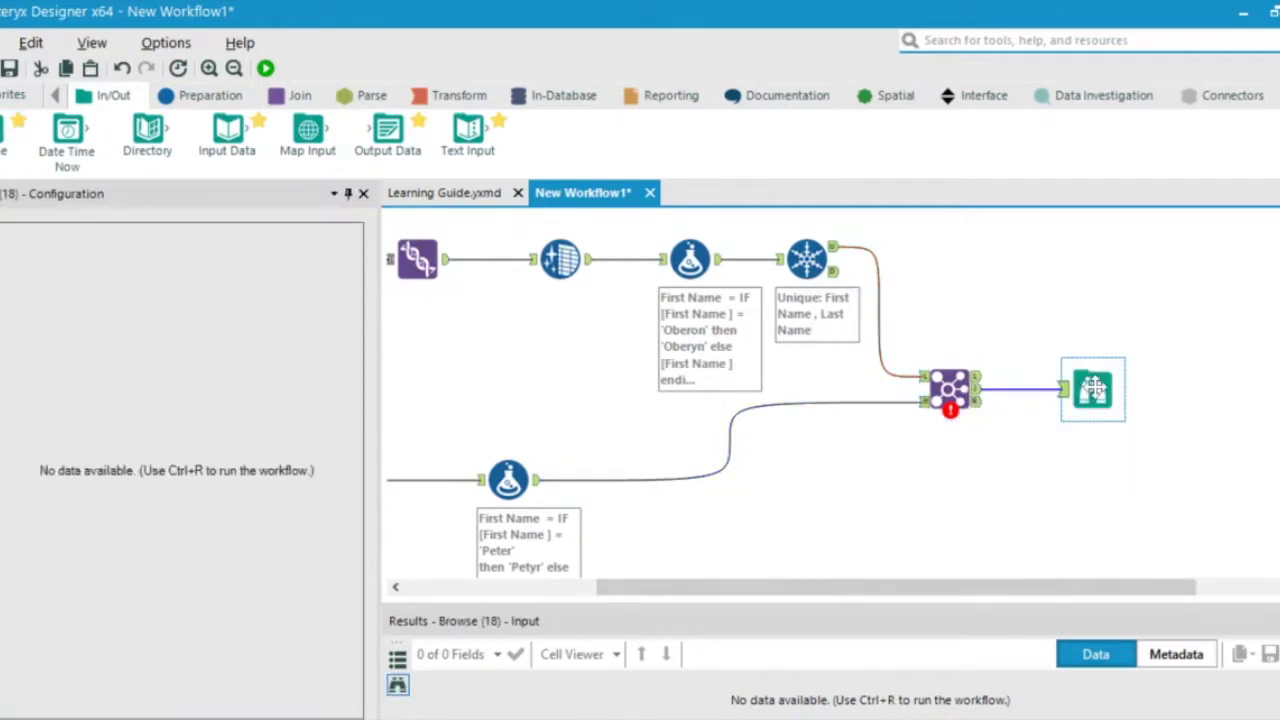
key(ctrl+r)
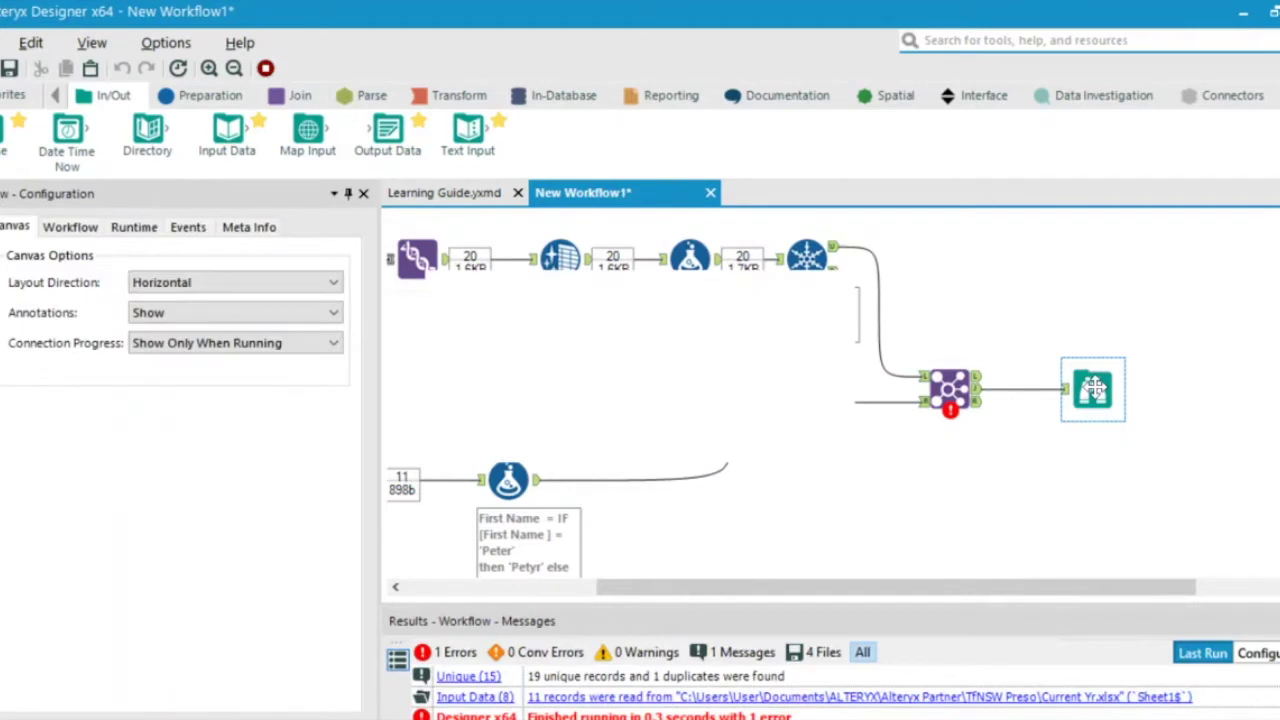
click(825, 426)
Configure the Join tool to match First Name with First Name and Last Name with Last Name.
click(945, 390)
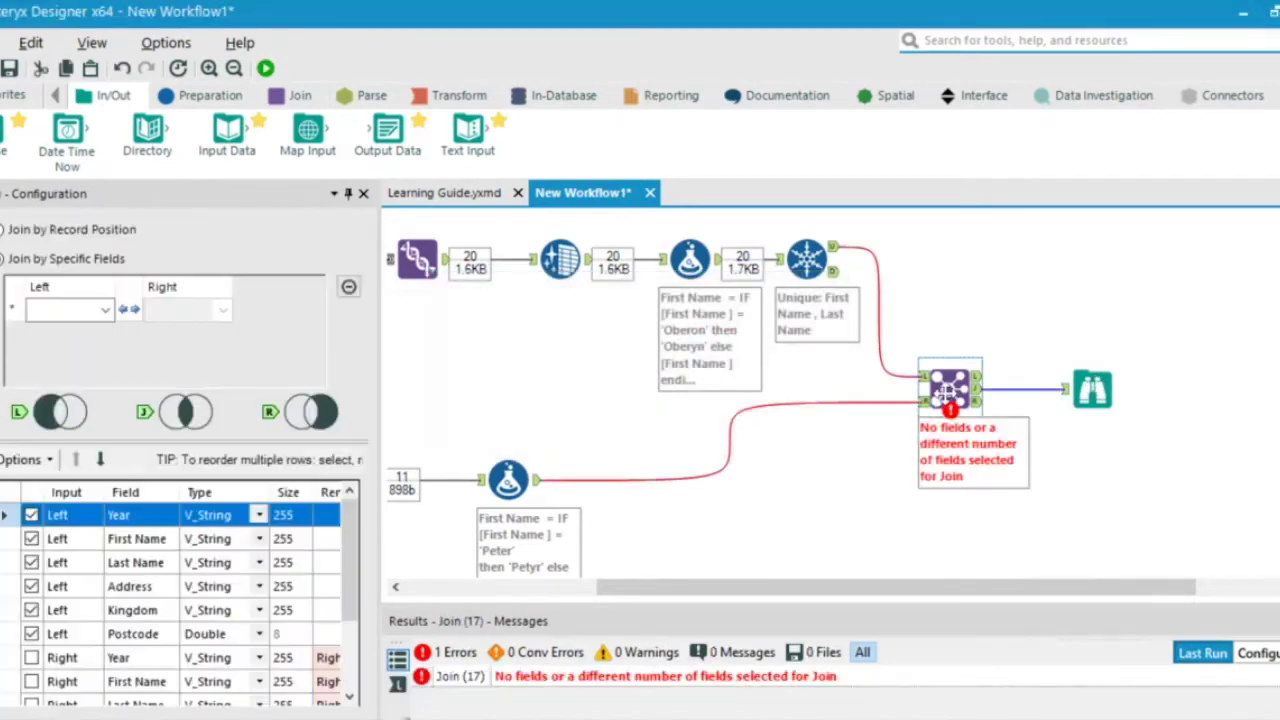
click(105, 310)
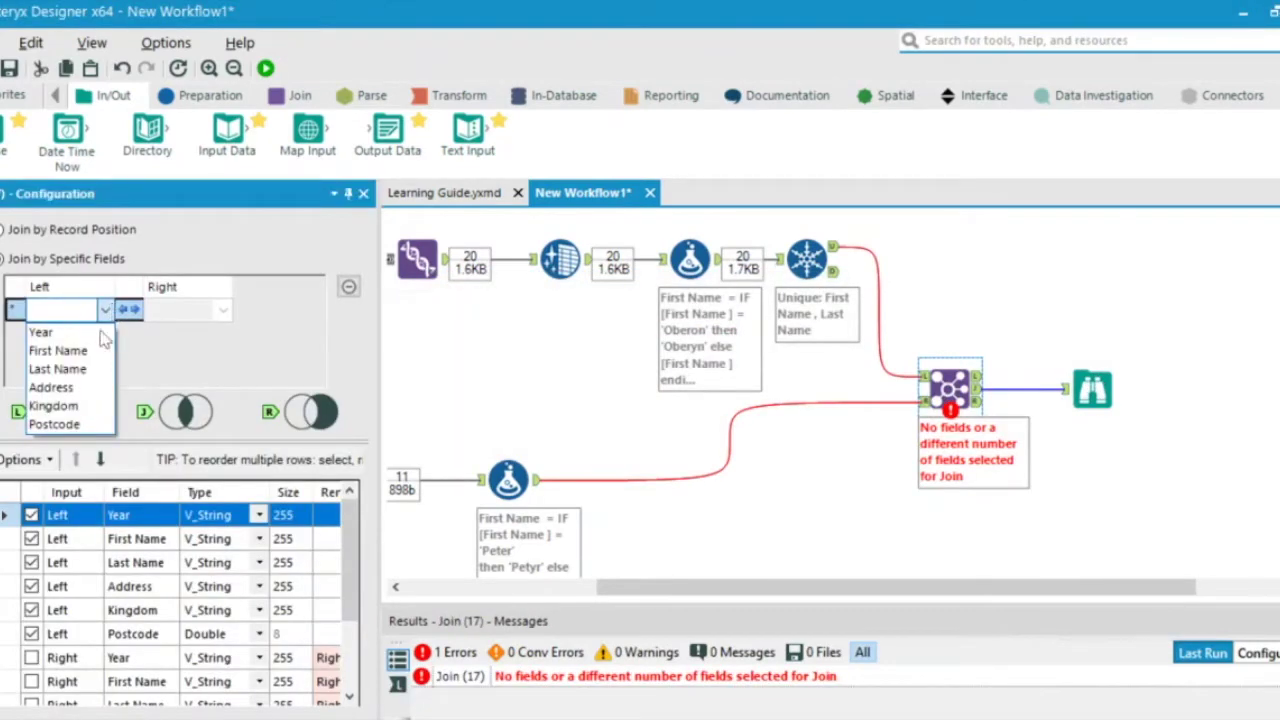
click(70, 354)
click(222, 310)
click(224, 312)
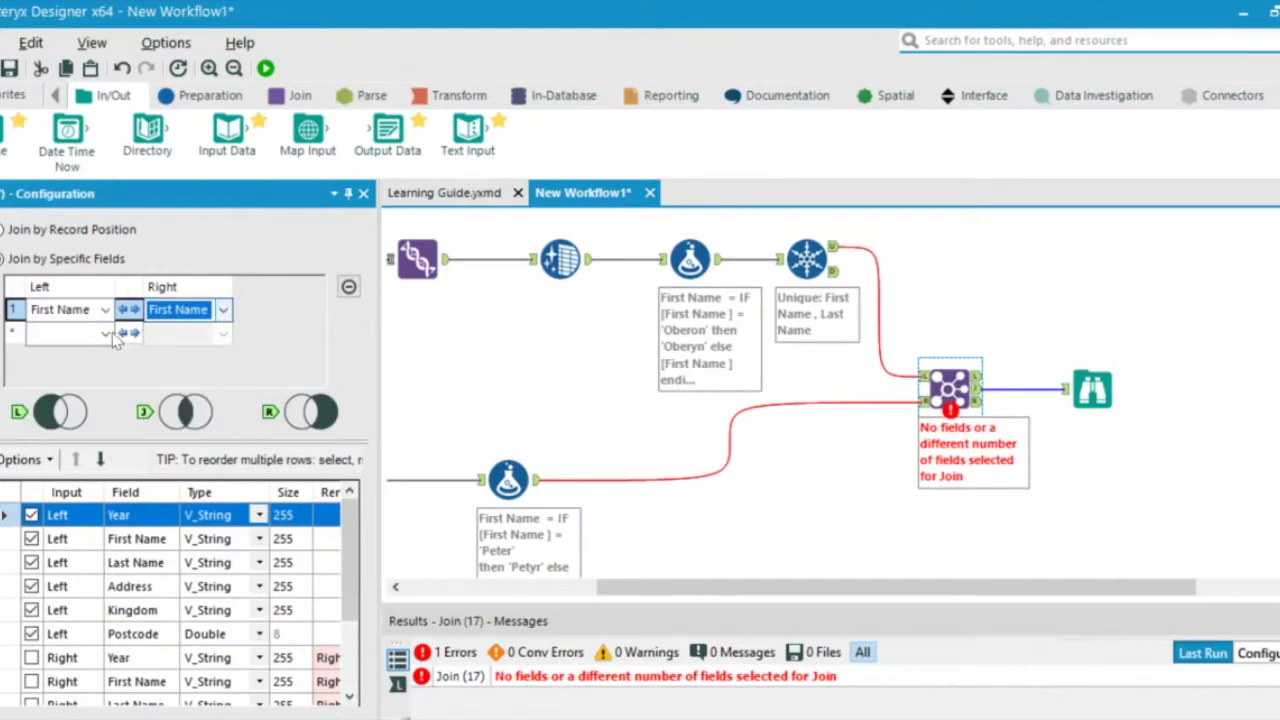
click(105, 333)
click(60, 394)
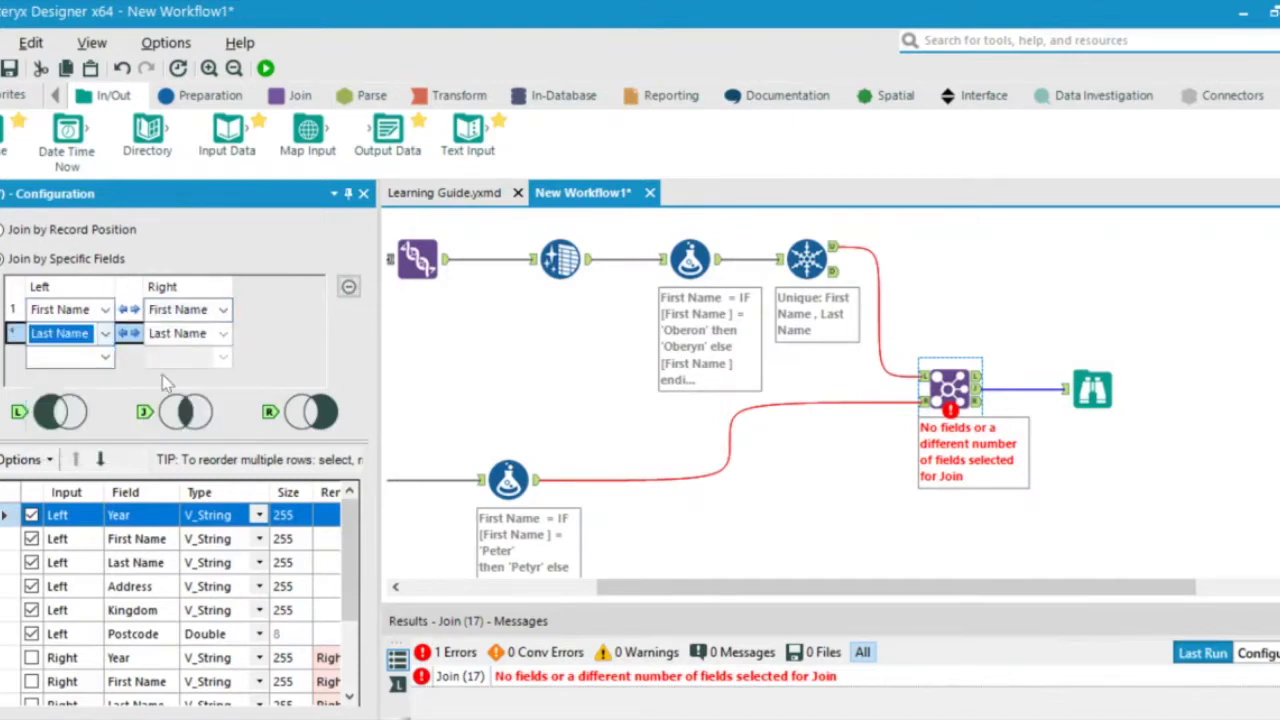
Add a third join condition matching the left Postcode field with the right Zip Code field.
click(105, 356)
click(78, 453)
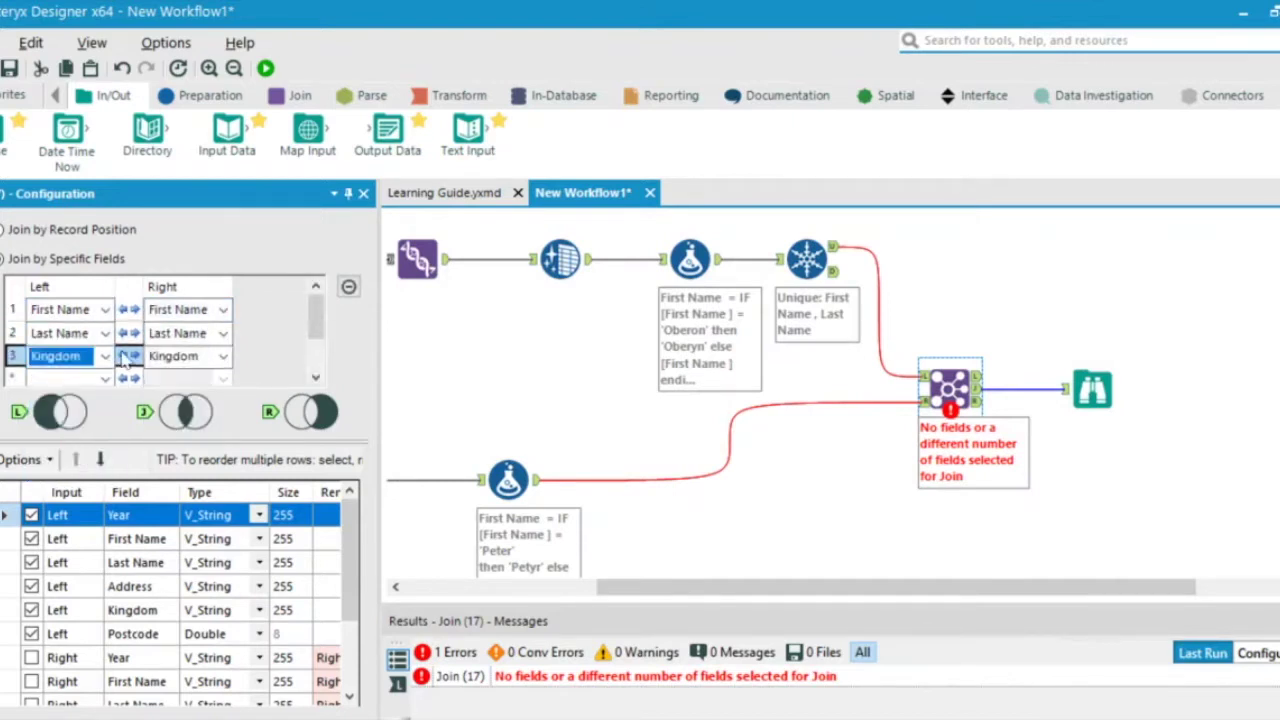
click(105, 357)
click(78, 471)
click(224, 357)
click(192, 471)
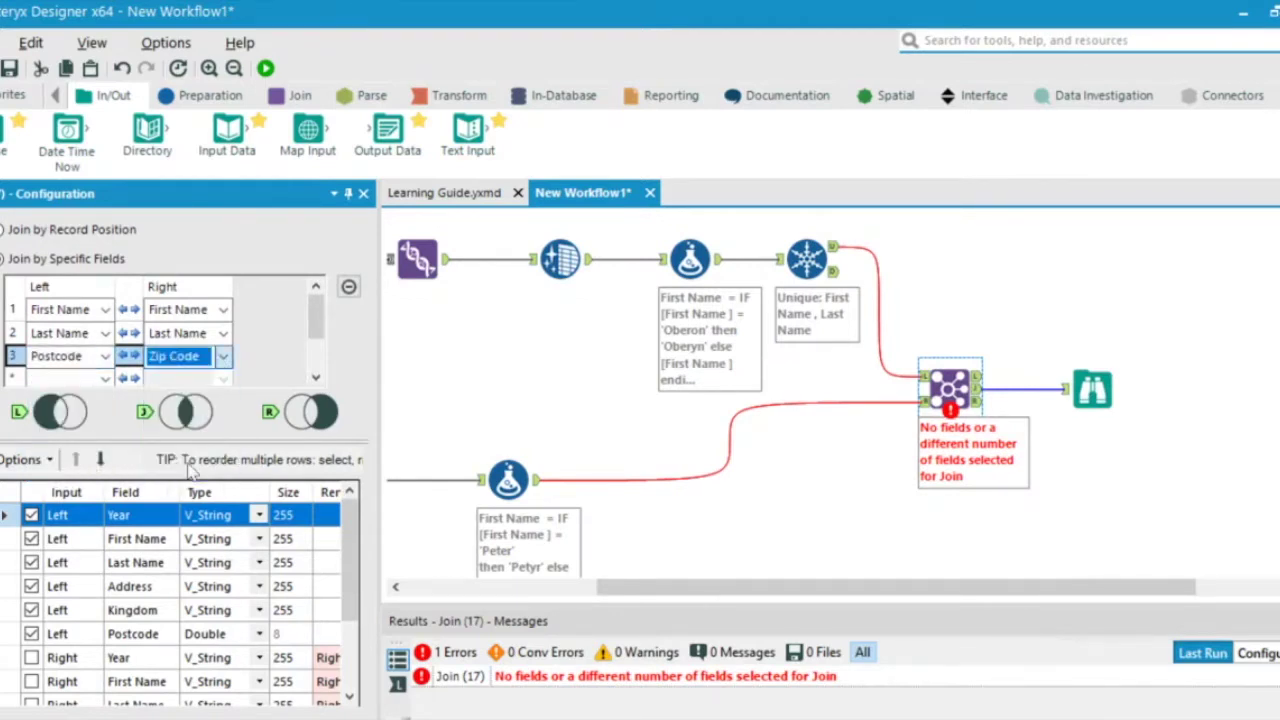
Run the workflow and examine the joined records of the Browse tool in an enlarged results area.
click(1100, 388)
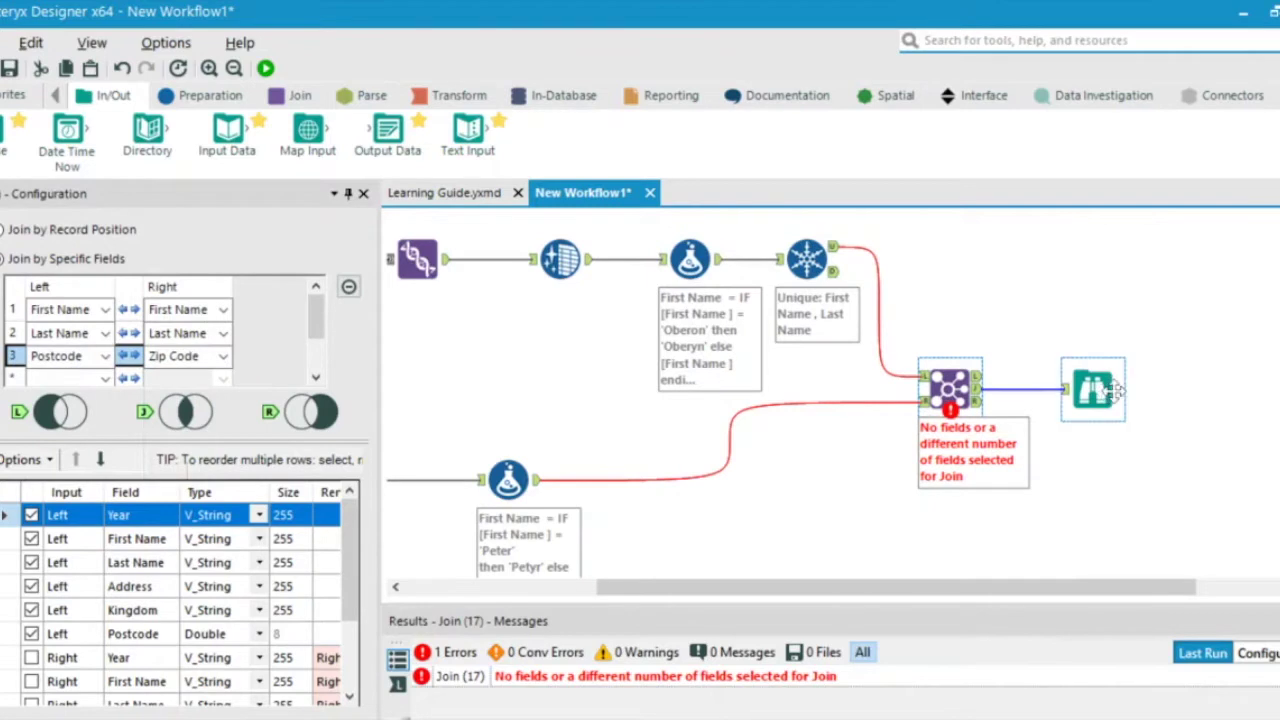
key(ctrl+r)
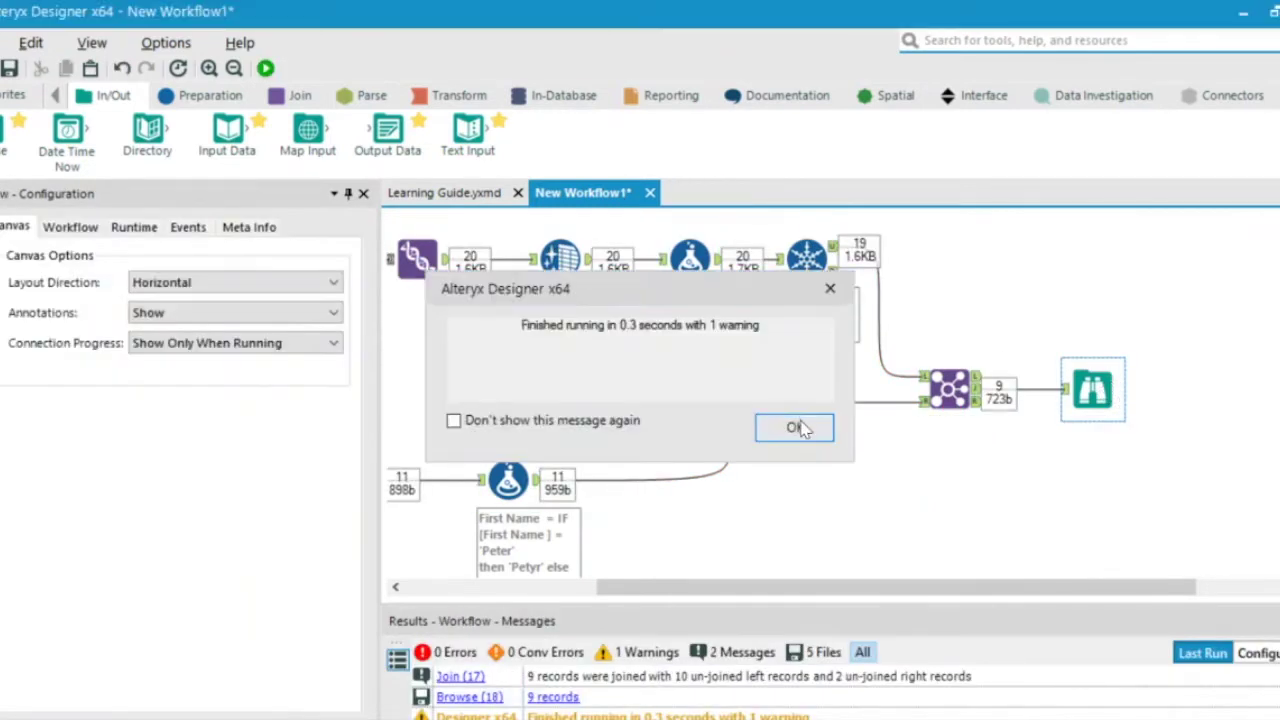
click(803, 427)
drag(386, 432, 290, 434)
click(1004, 389)
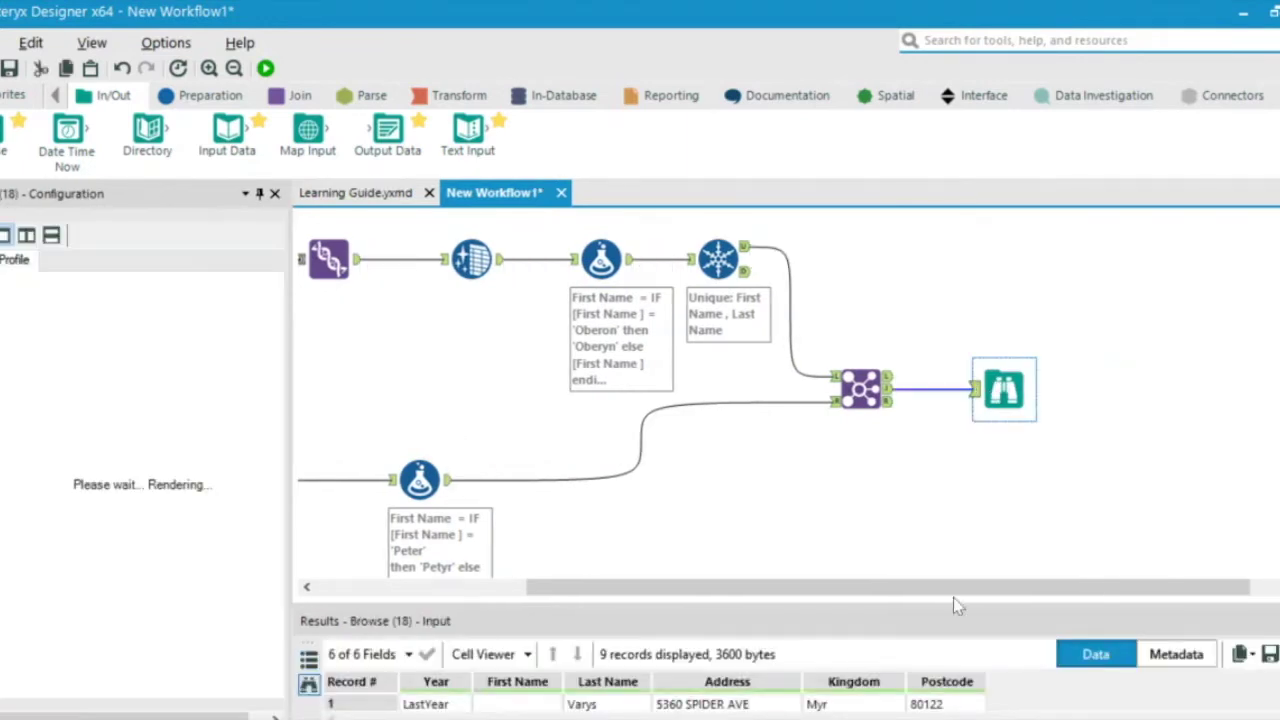
drag(954, 610, 975, 430)
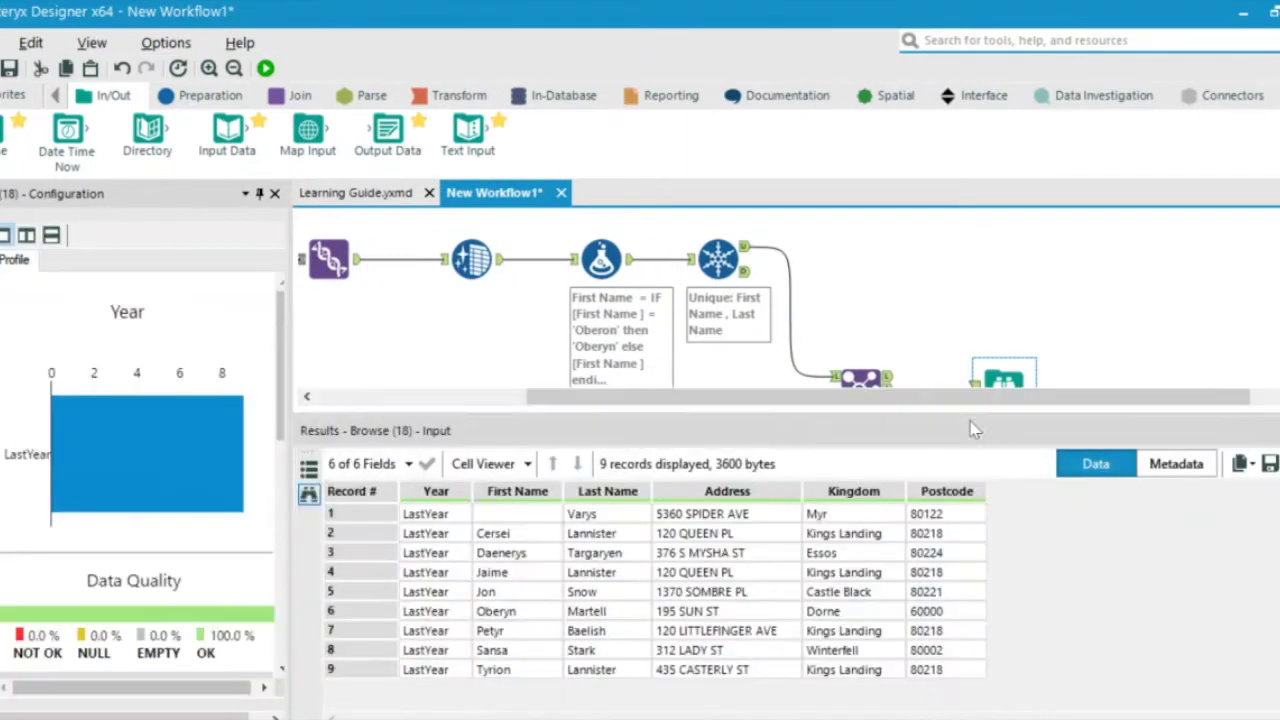
click(1128, 648)
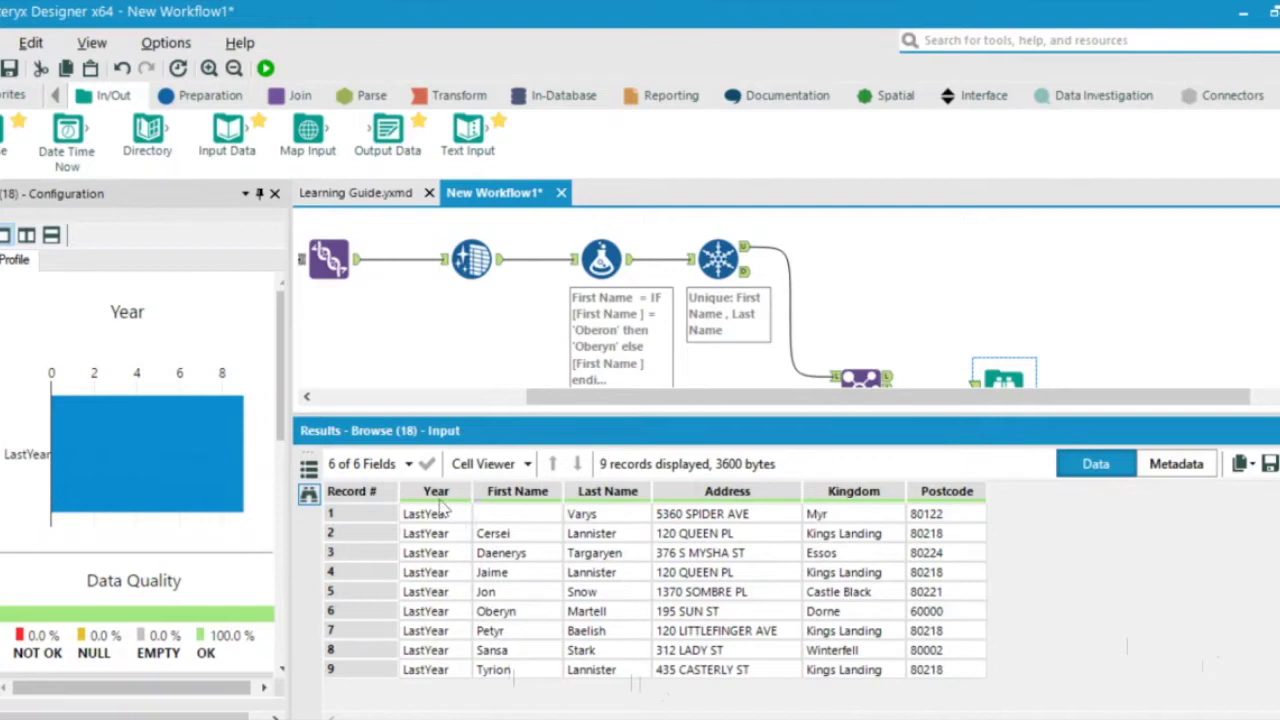
mouse_move(436, 500)
Exclude the left-input Year field from the Join output, rerun the workflow and open the Browse results.
click(858, 377)
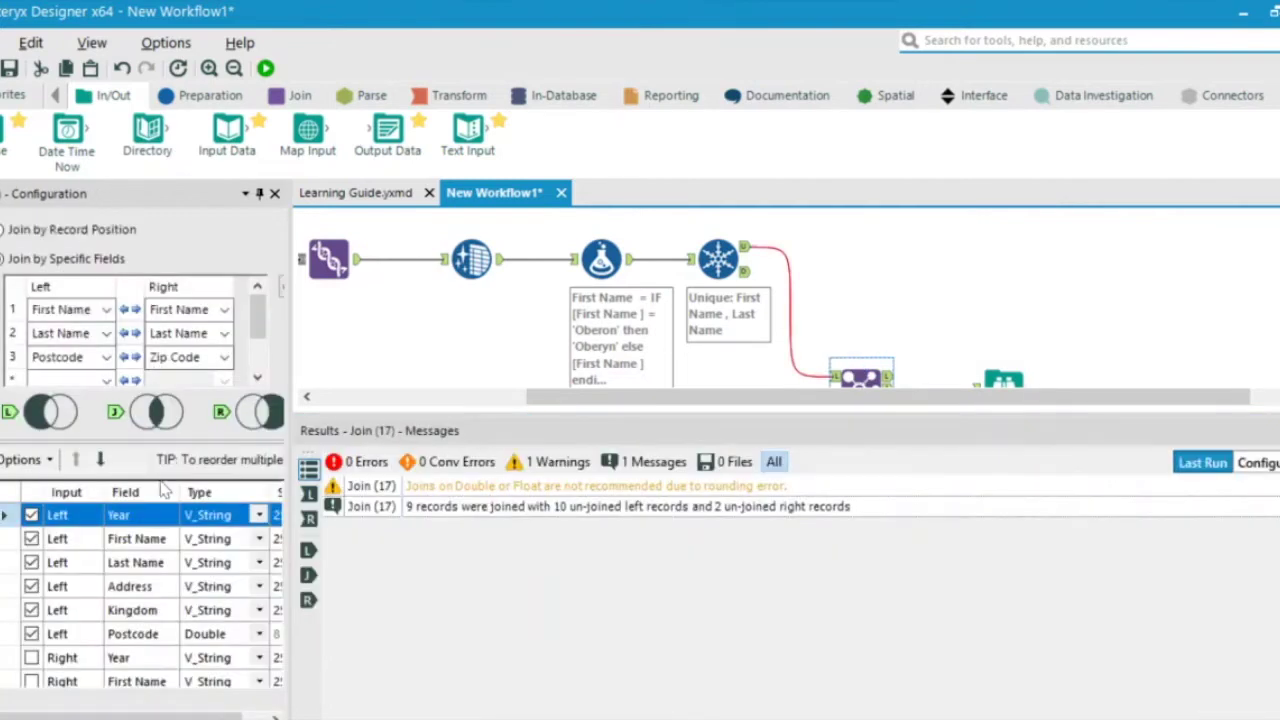
click(42, 520)
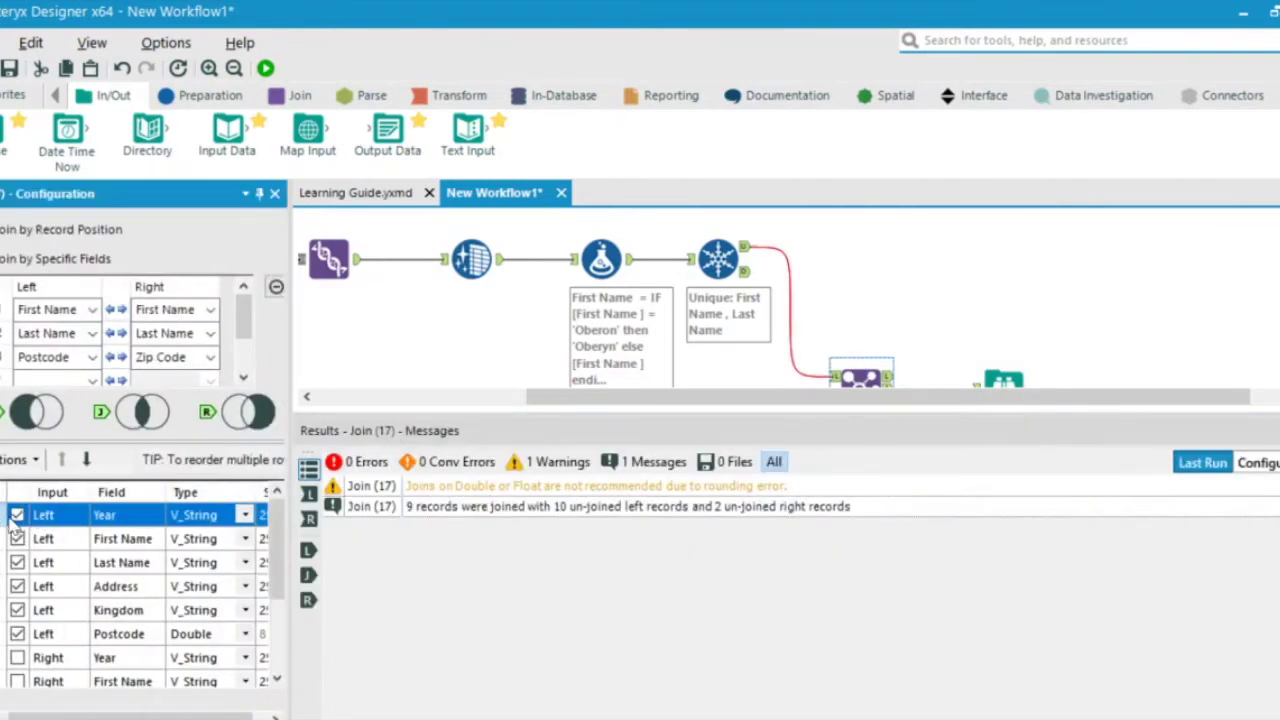
click(1003, 381)
key(ctrl+r)
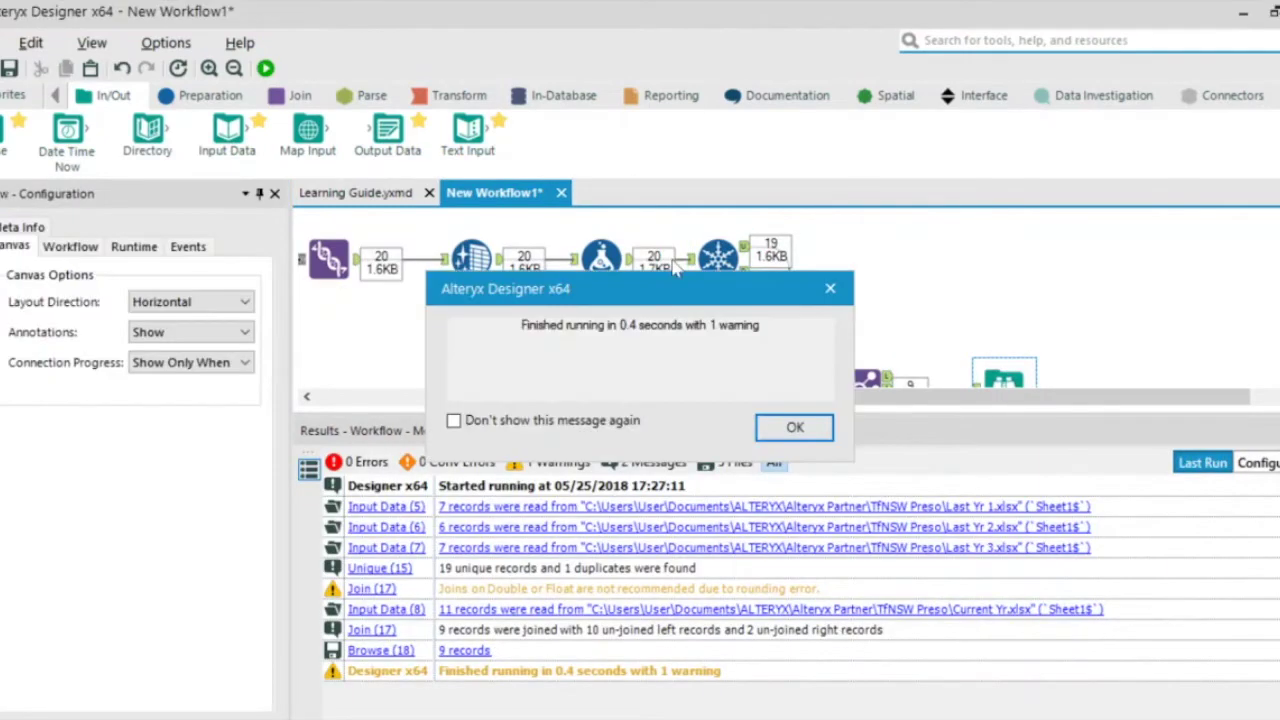
click(806, 429)
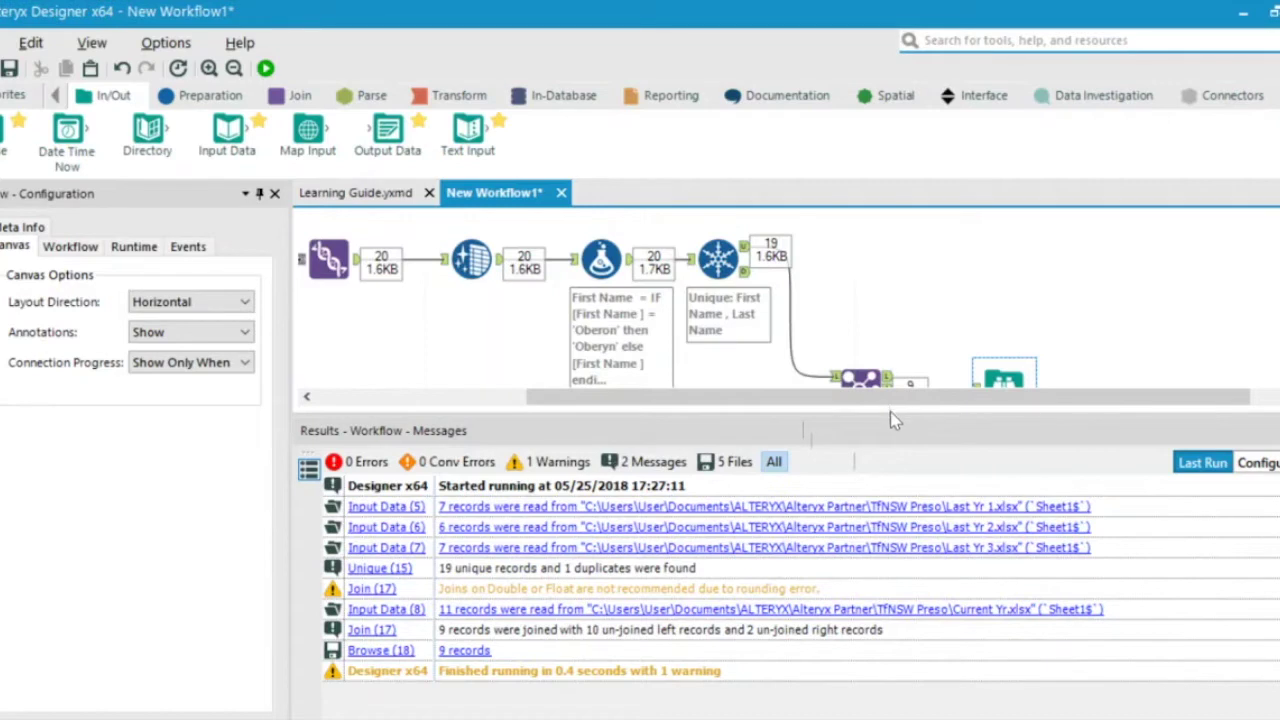
click(997, 383)
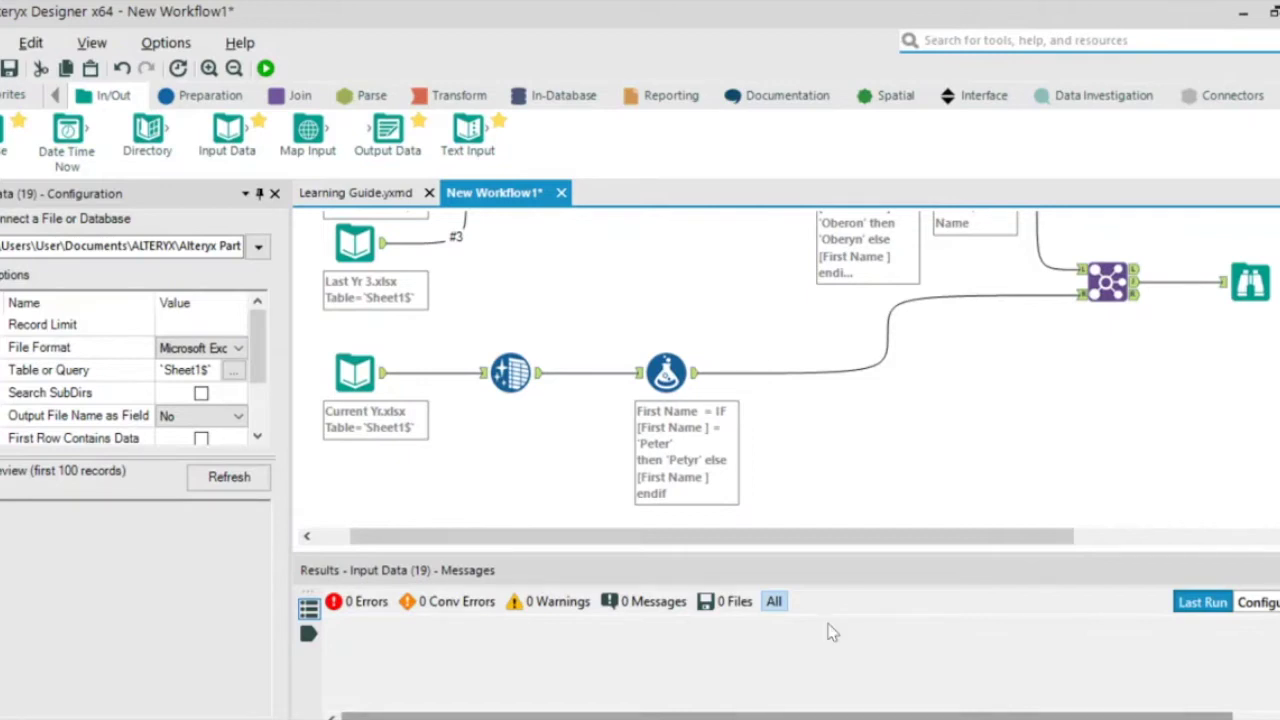
Check the current-year inputs, then switch to the Word document and examine the Current Yr Visits to Maggie the Frog table.
click(355, 372)
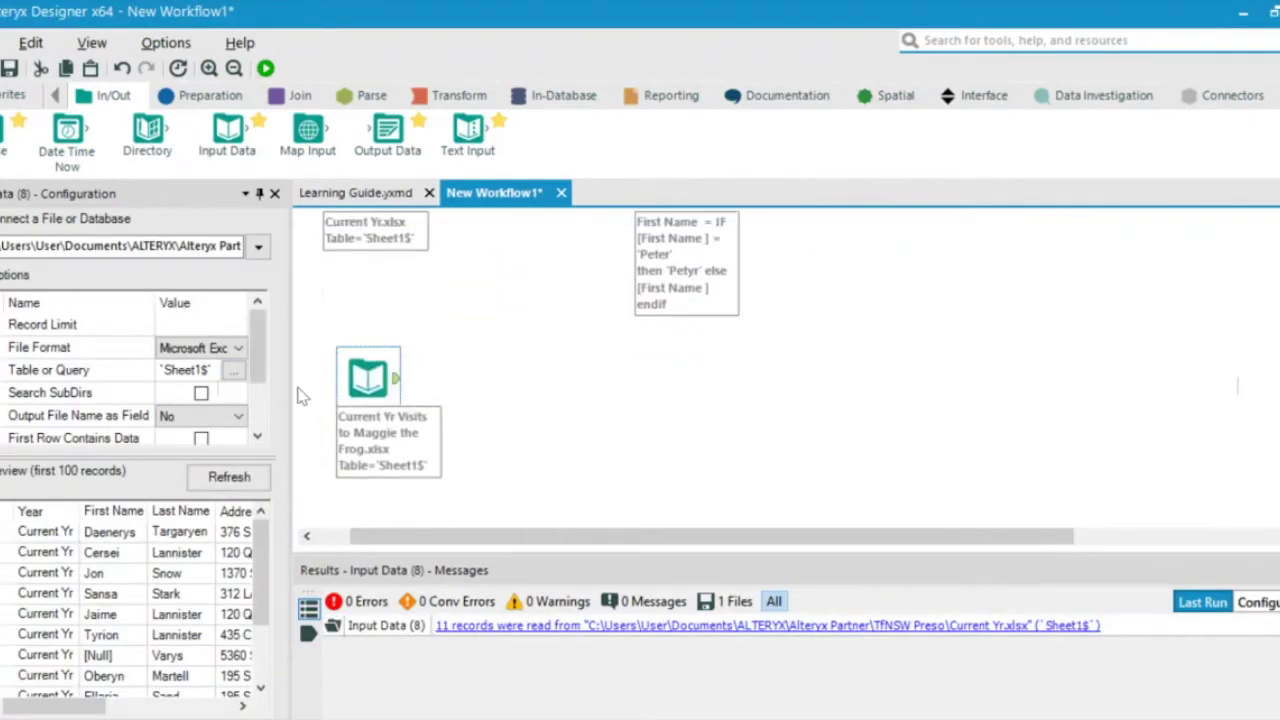
click(392, 379)
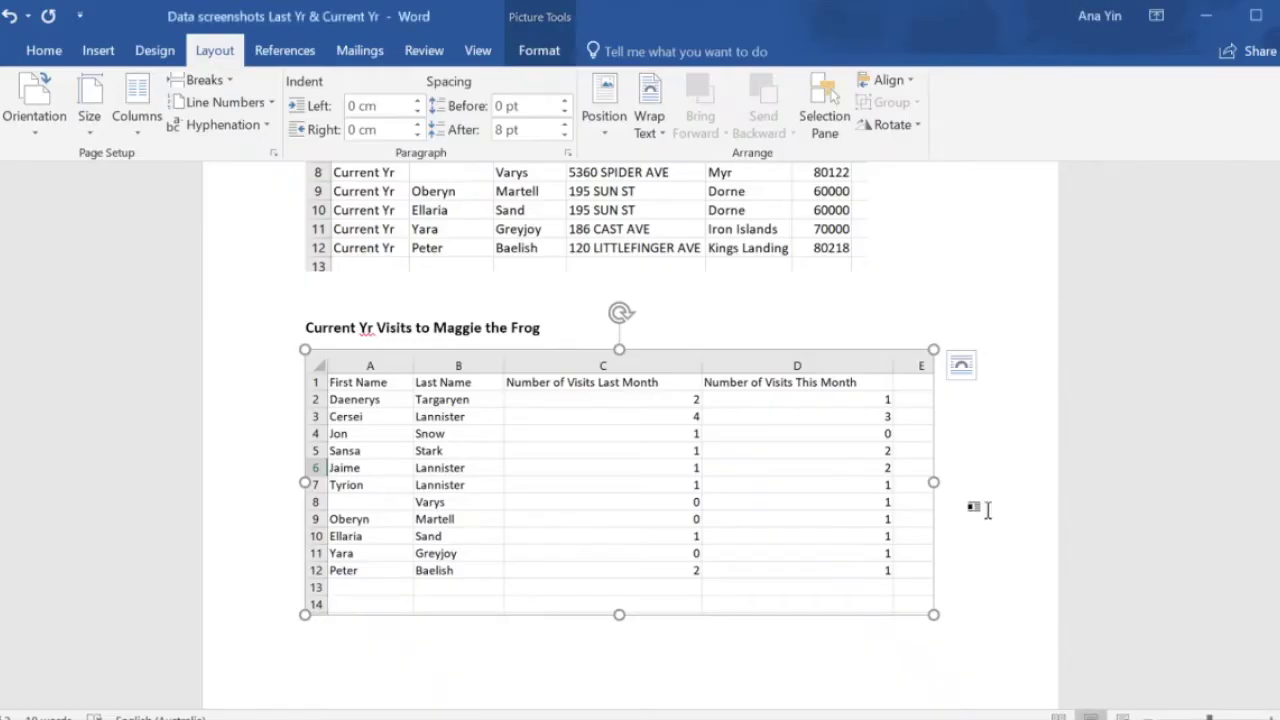
click(978, 513)
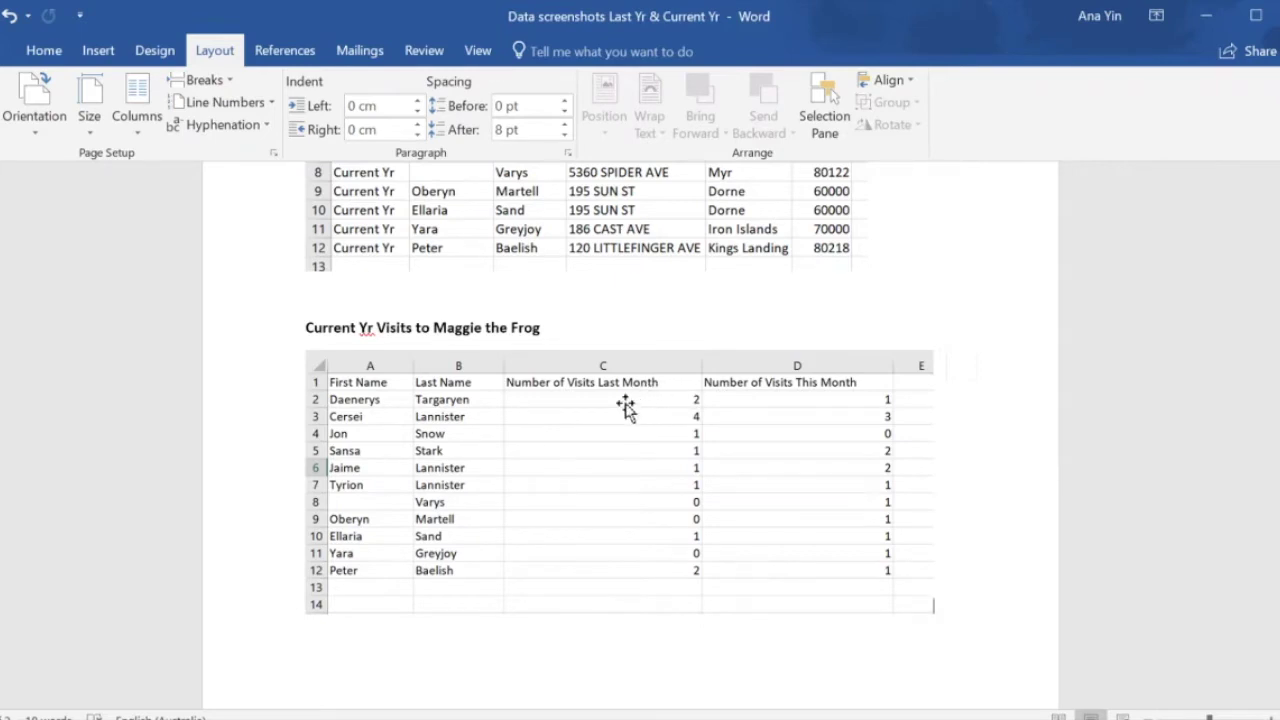
click(625, 405)
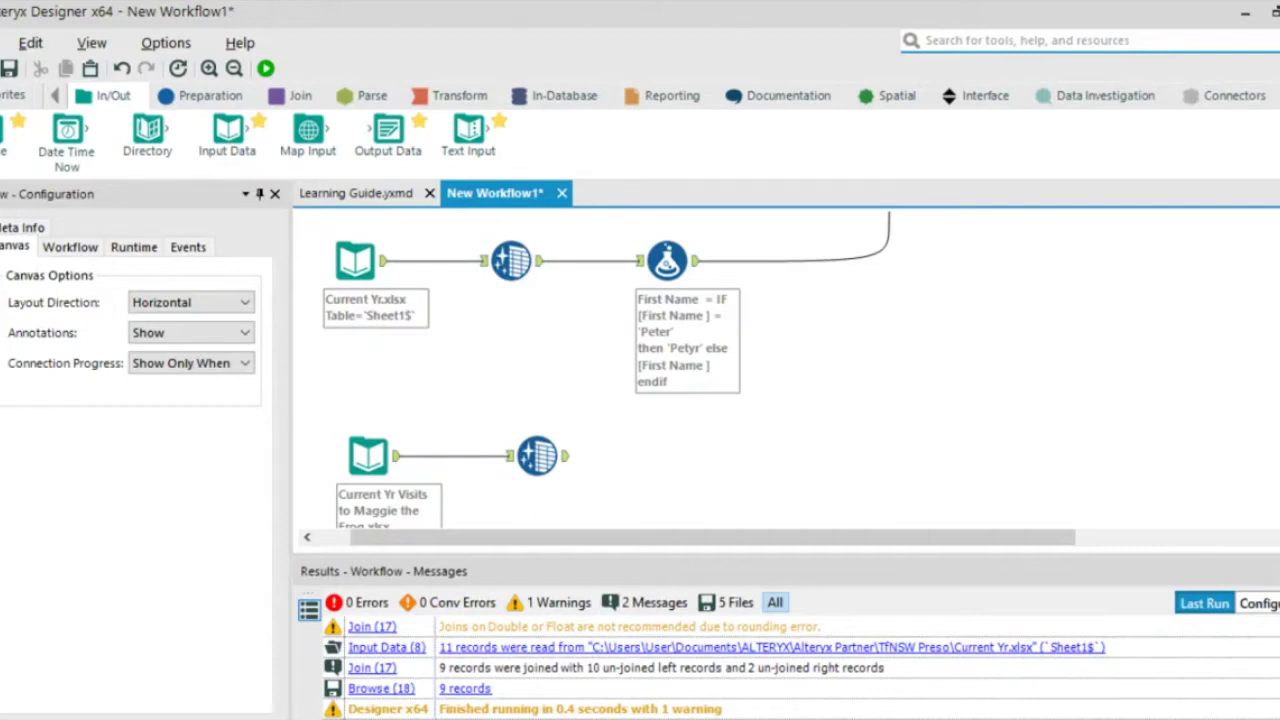
In Alteryx Designer, check the visits stream's input and cleansing options and add a Formula tool after its Data Cleansing tool.
click(388, 455)
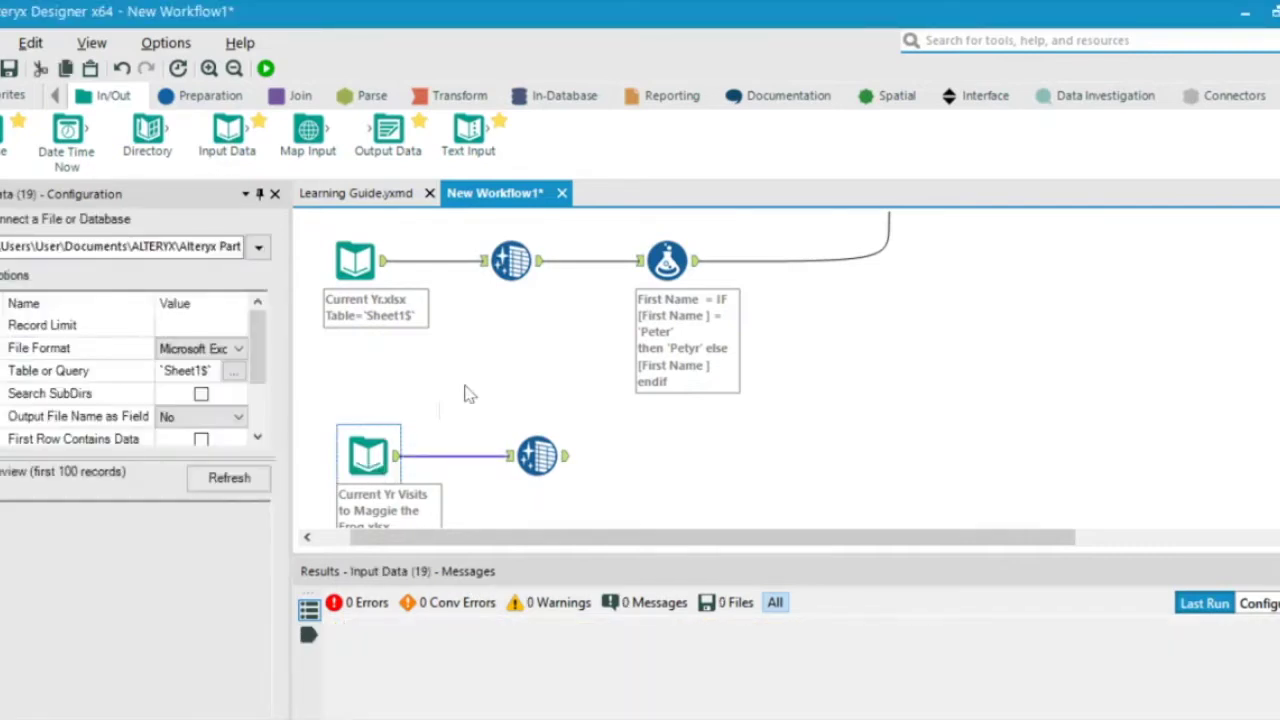
scroll(468, 393, down, 1)
click(526, 413)
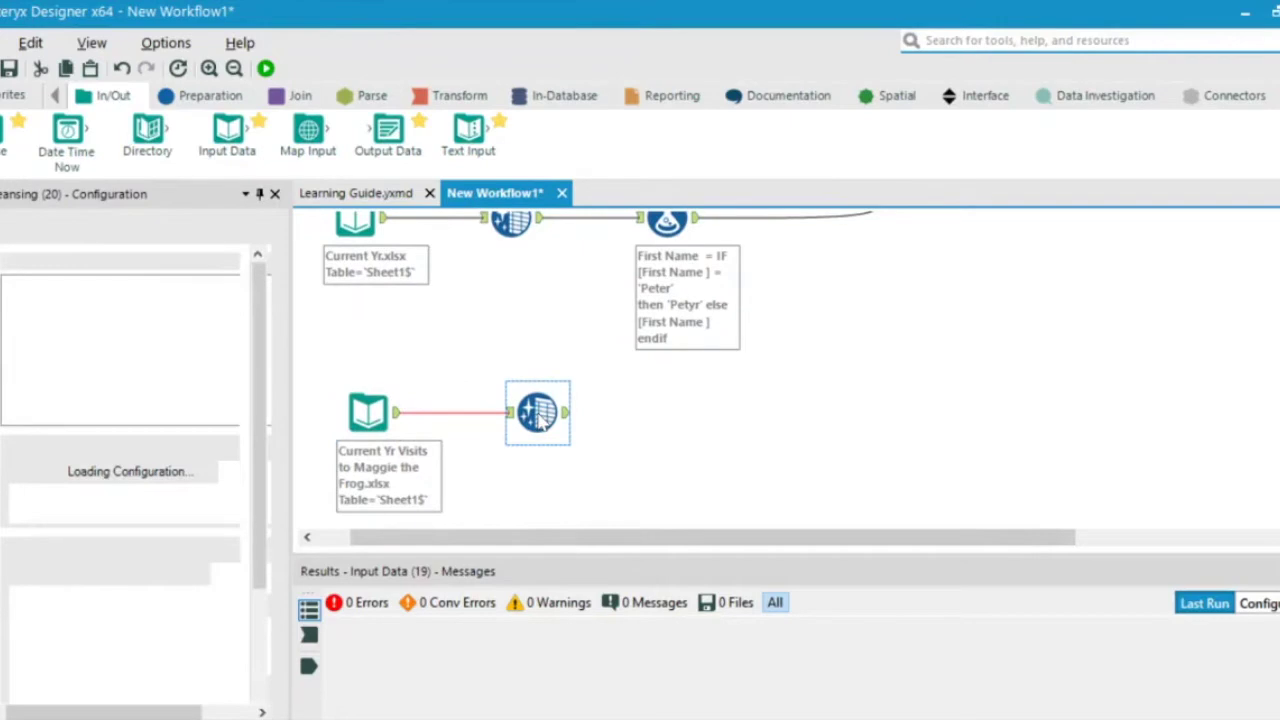
click(208, 95)
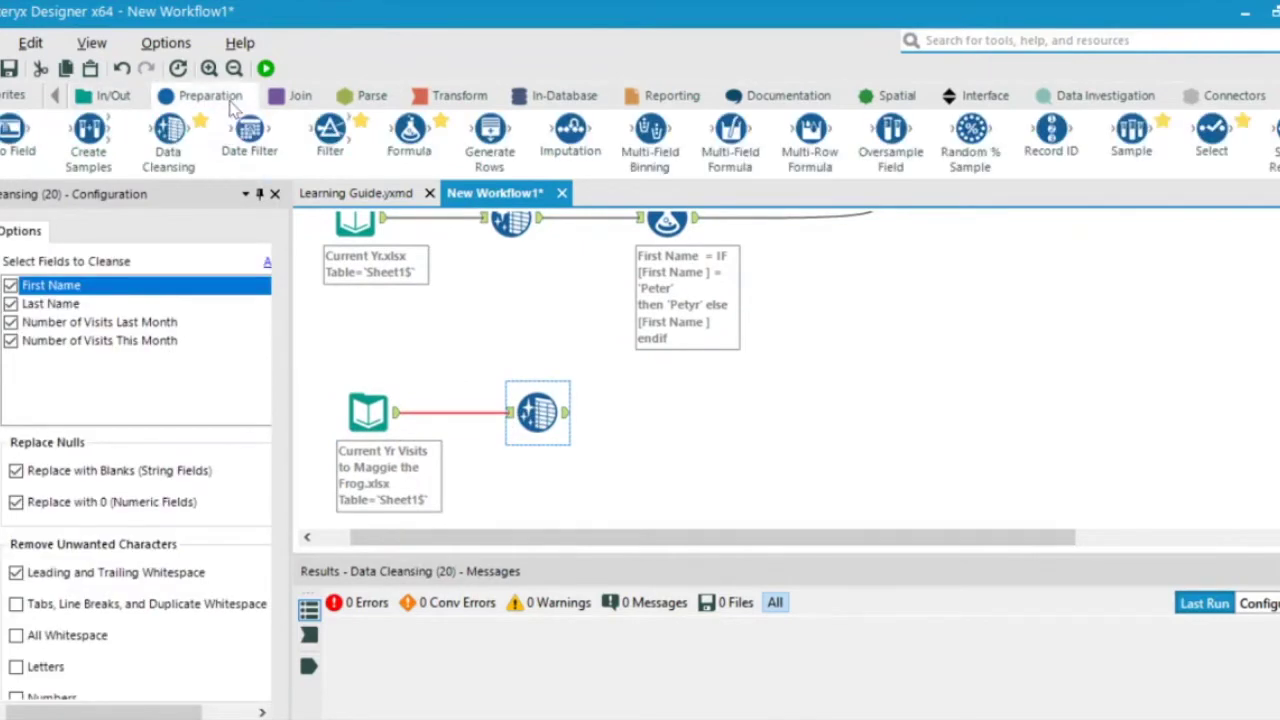
drag(409, 130, 667, 412)
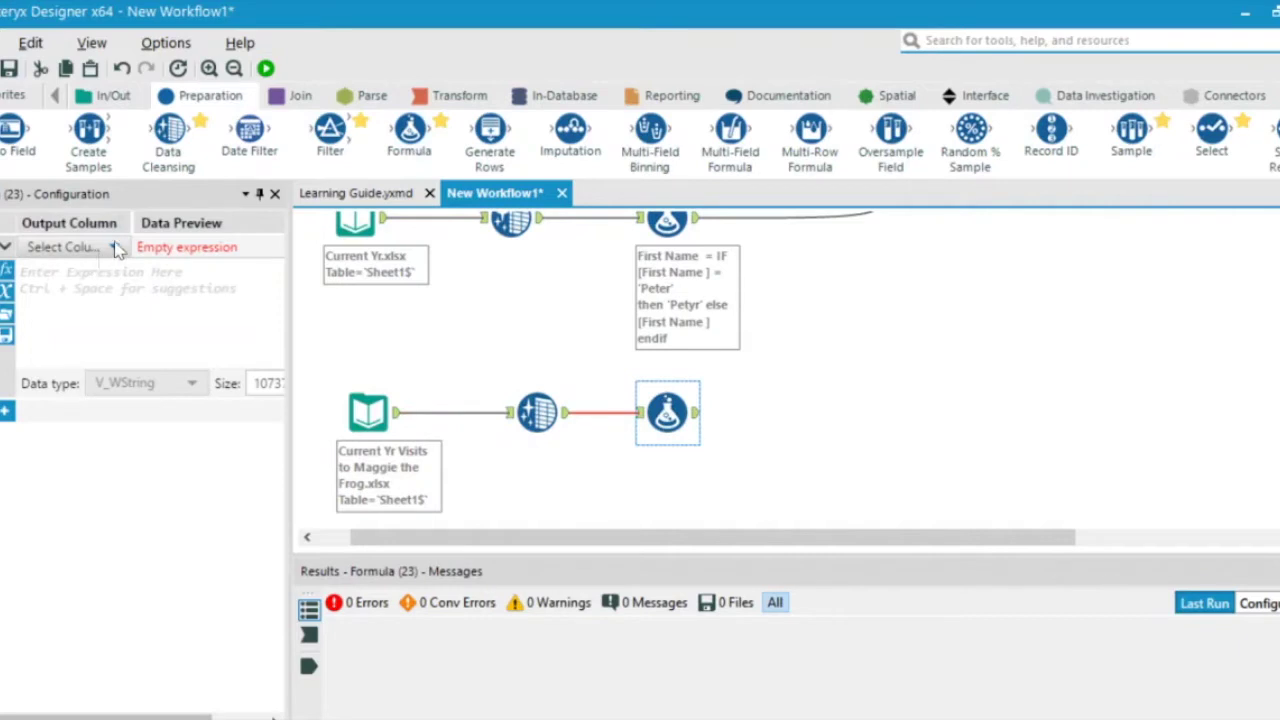
Add a new output column named Total Visits This Year in the visits stream's Formula tool.
click(115, 248)
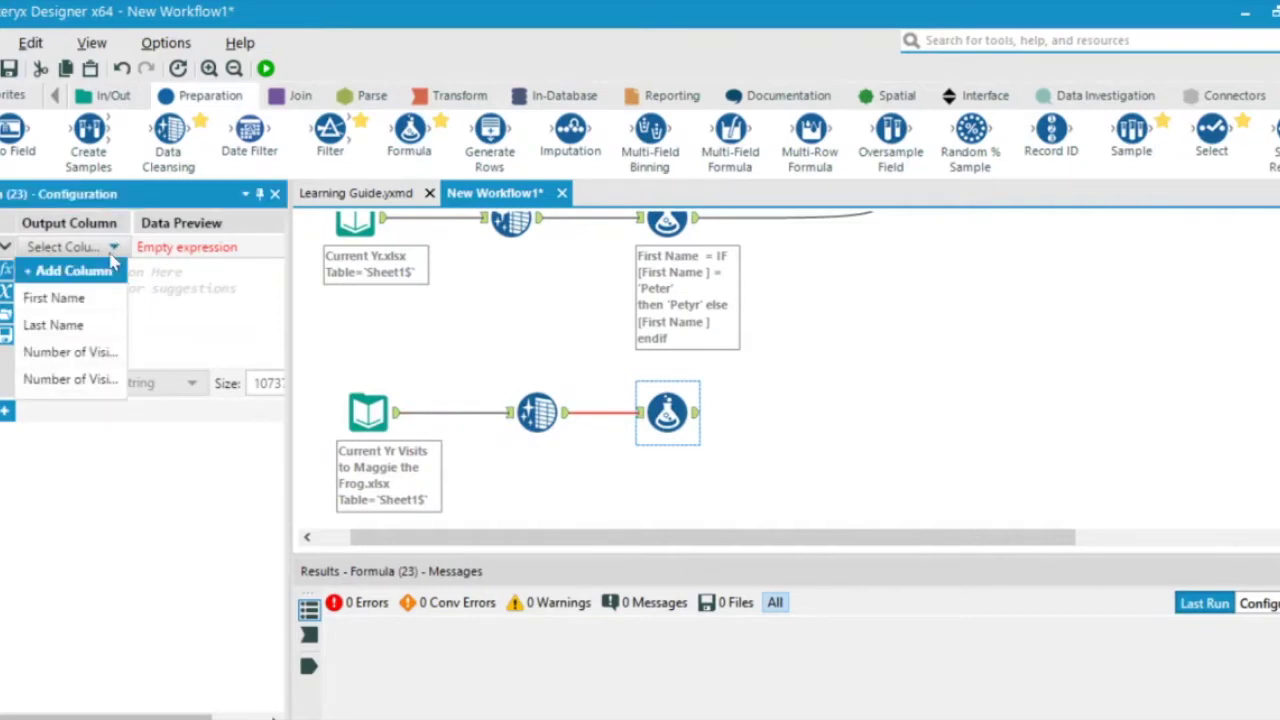
click(74, 270)
click(100, 274)
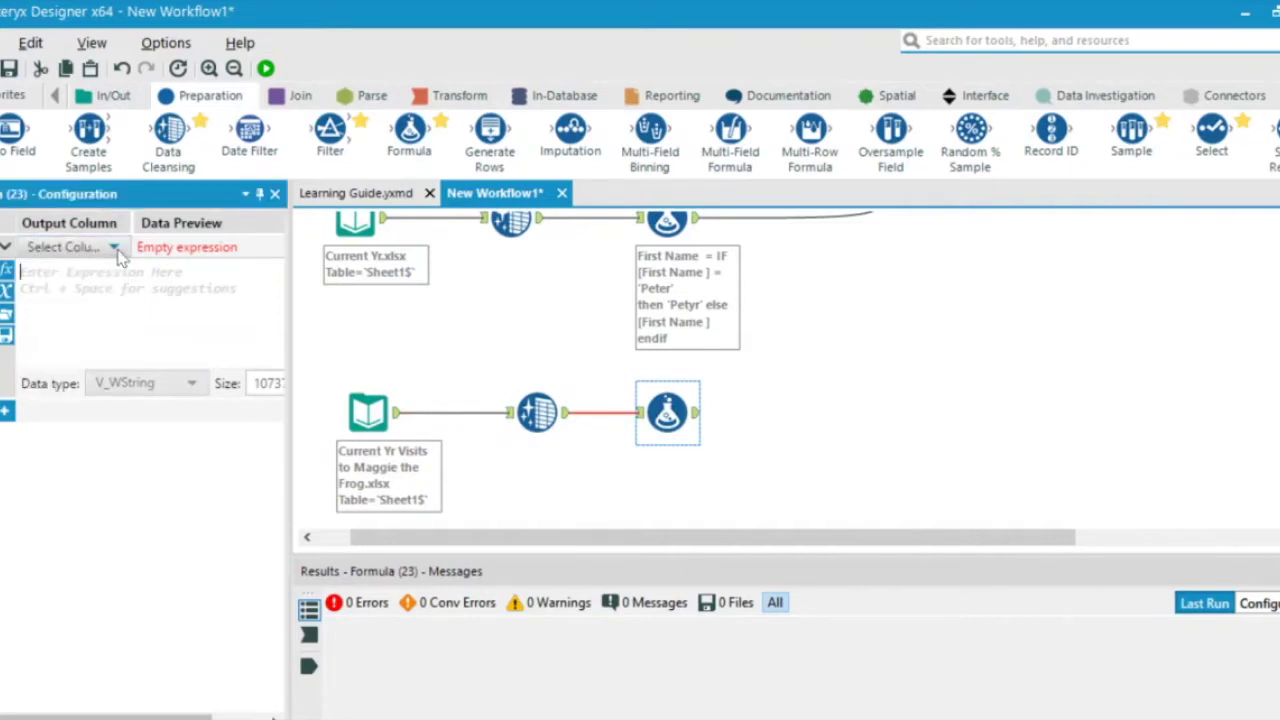
click(116, 250)
click(100, 270)
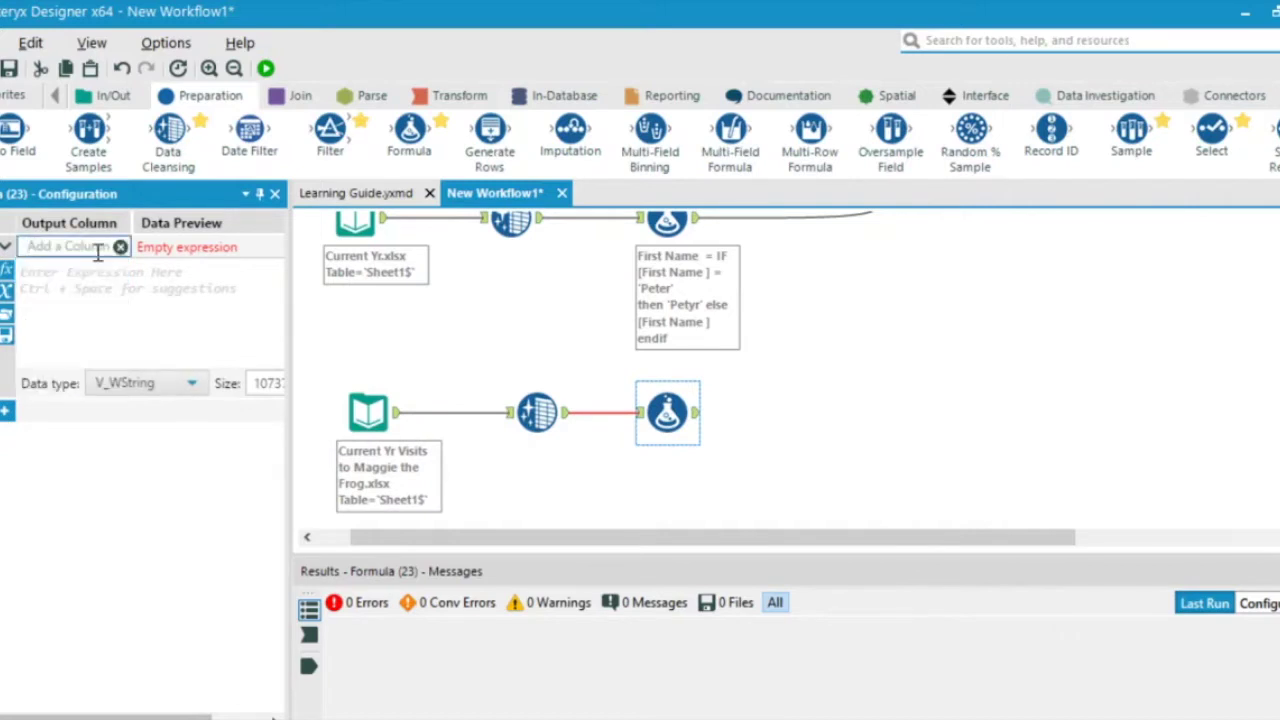
text(Total Visits Through)
Enter the expression [Number of Visits Last Month ] + [Number of Visits This Month ] for the Total Visits This Year column.
click(78, 288)
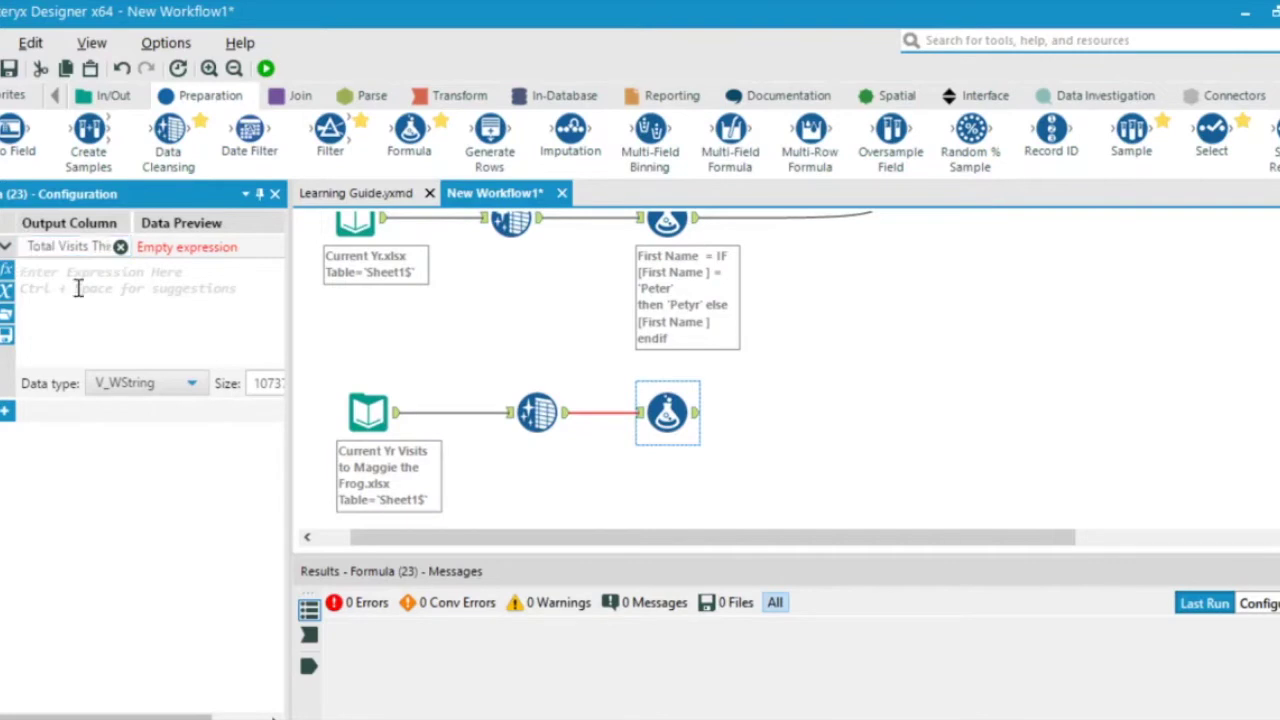
text(Number)
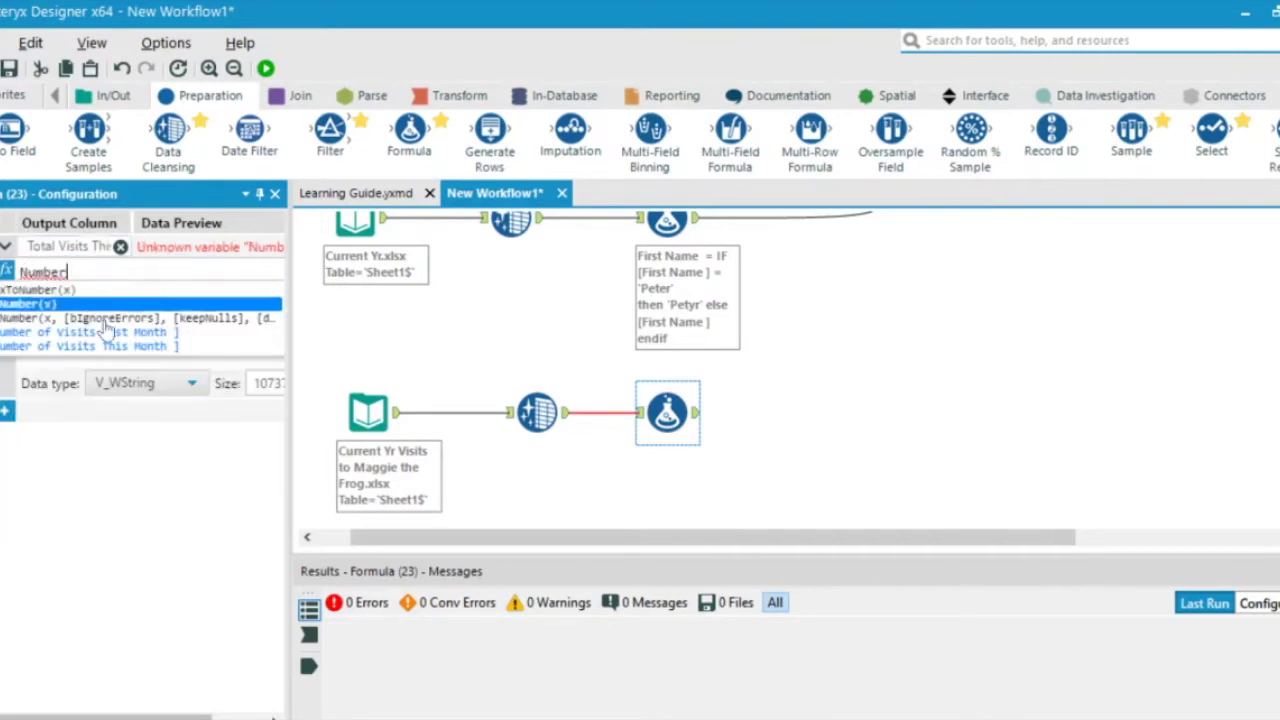
double_click(108, 332)
text(+ [)
text(Numb)
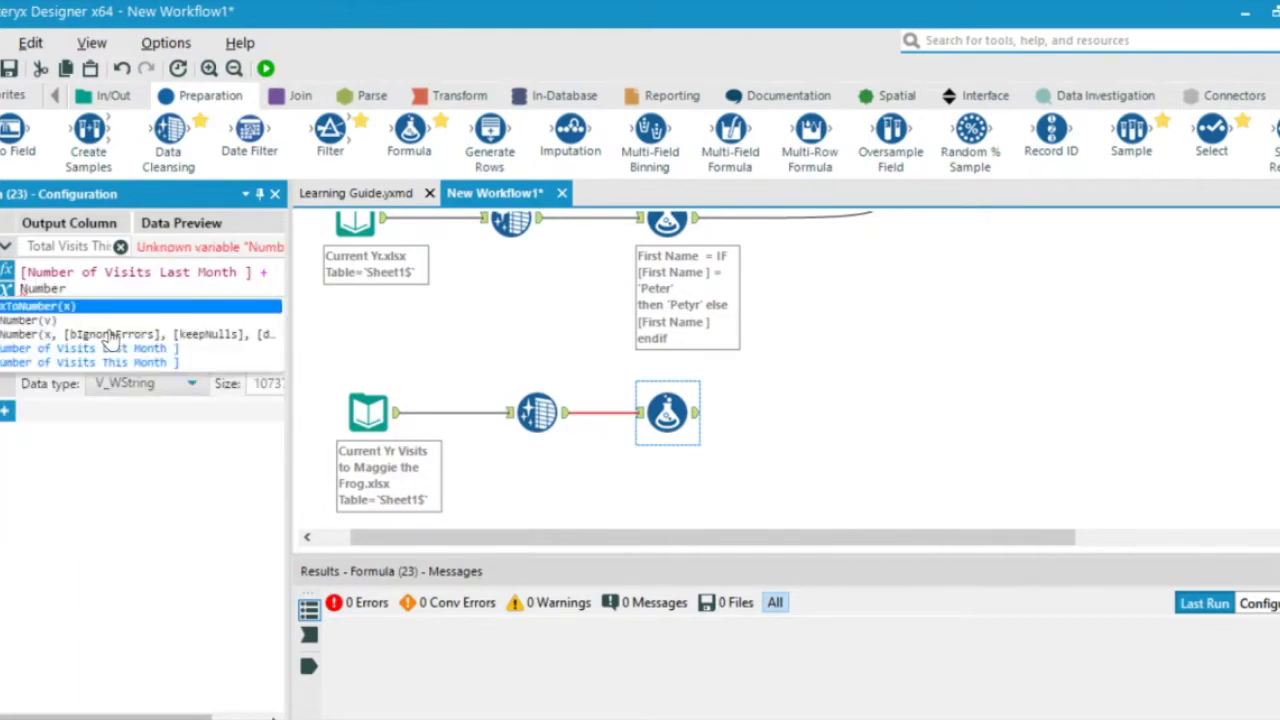
text(er)
double_click(120, 362)
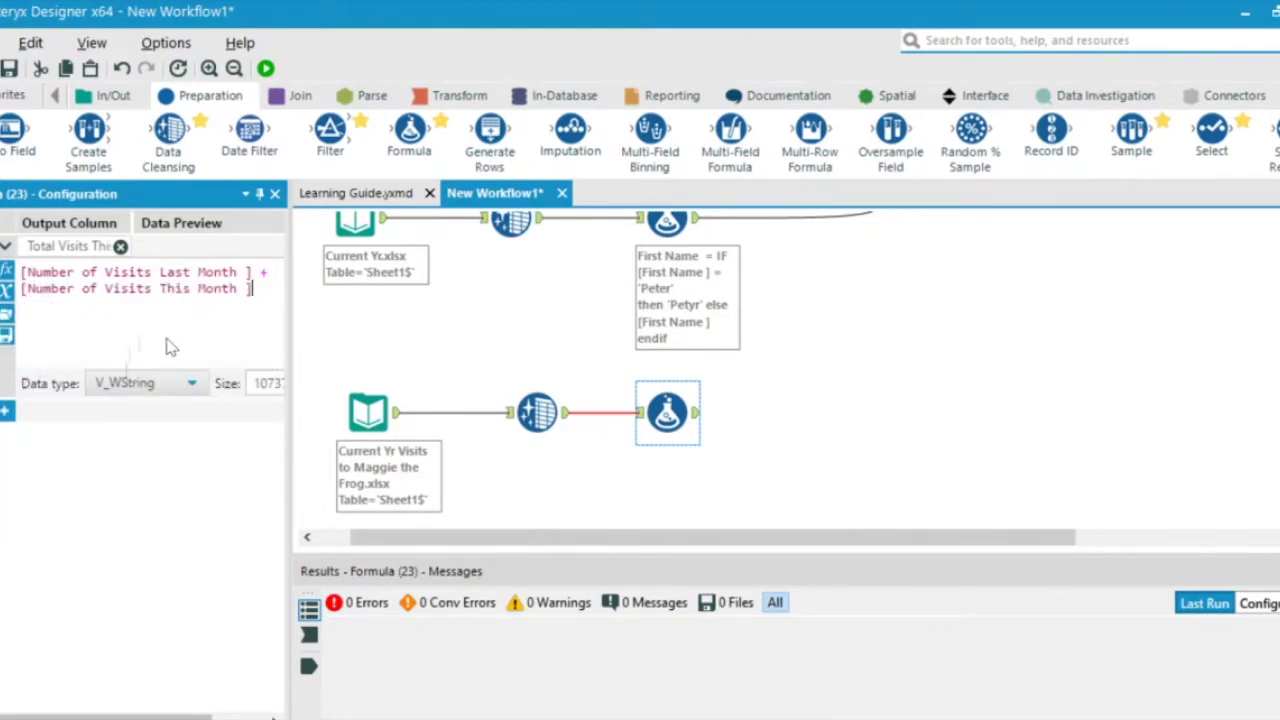
click(910, 396)
Set the data type of the Total Visits This Year column to Int32 in the visits stream's Formula tool.
scroll(930, 391, up, 1)
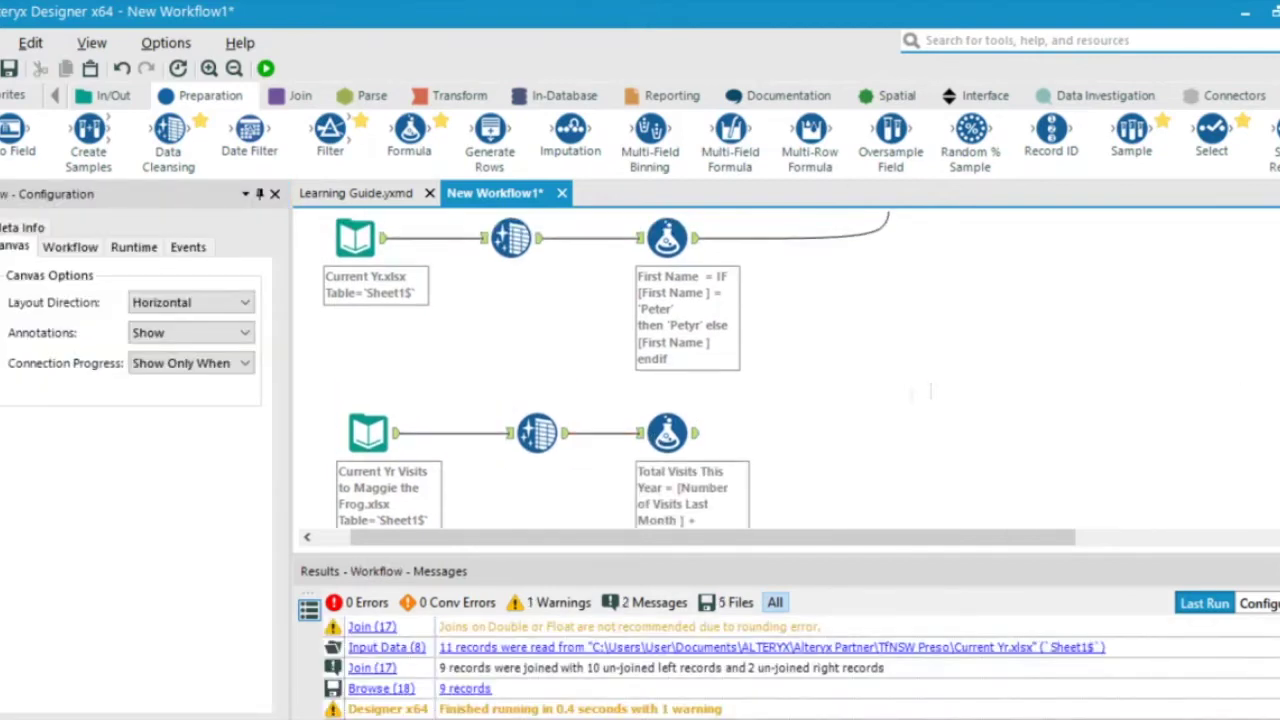
click(675, 430)
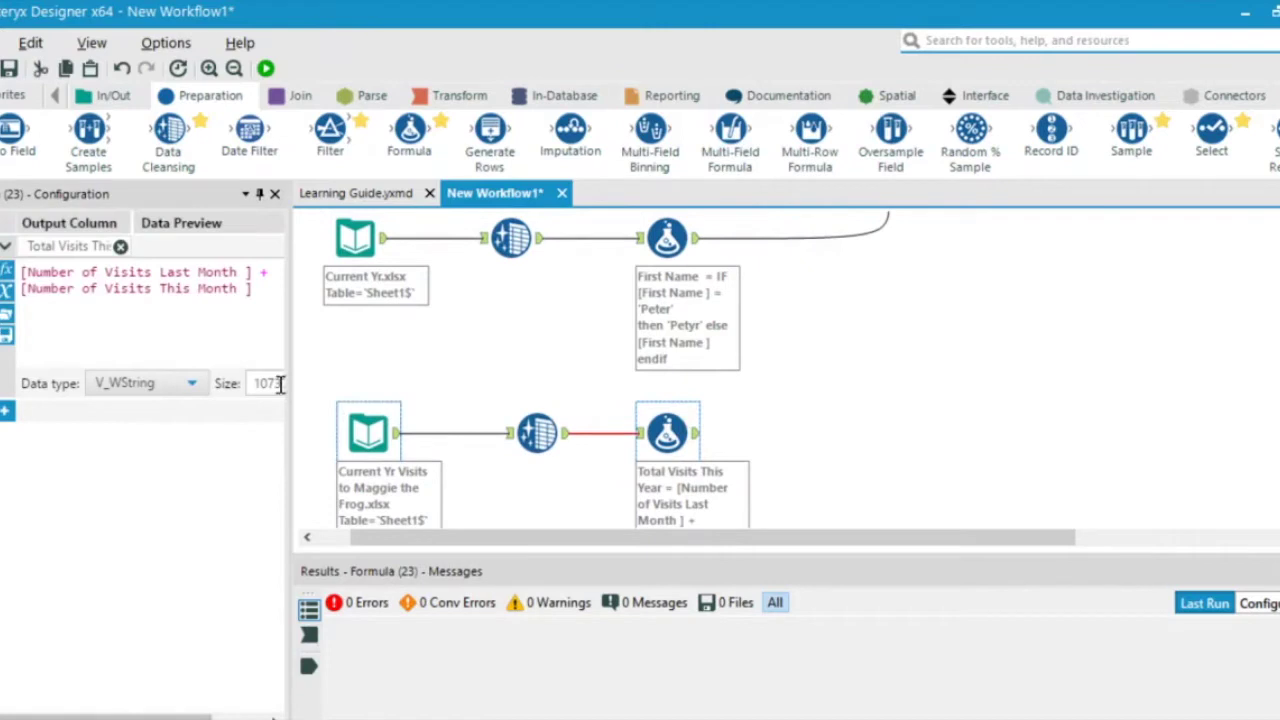
click(140, 388)
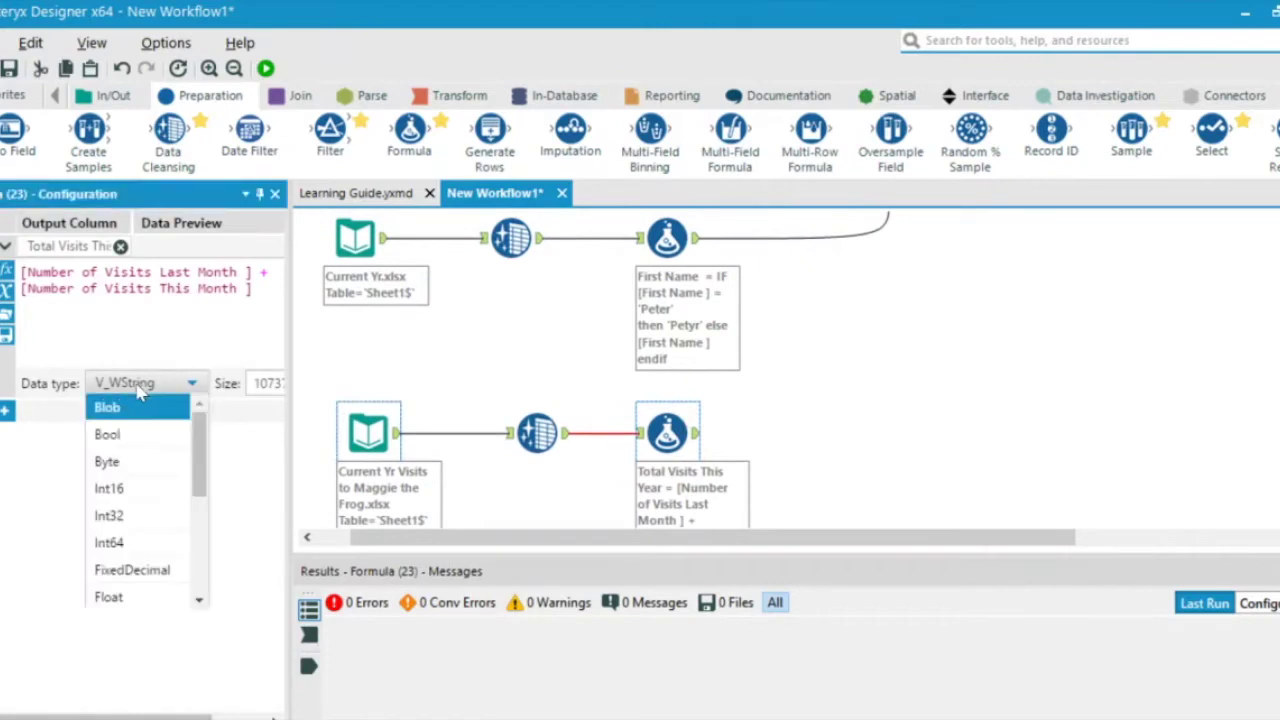
click(143, 515)
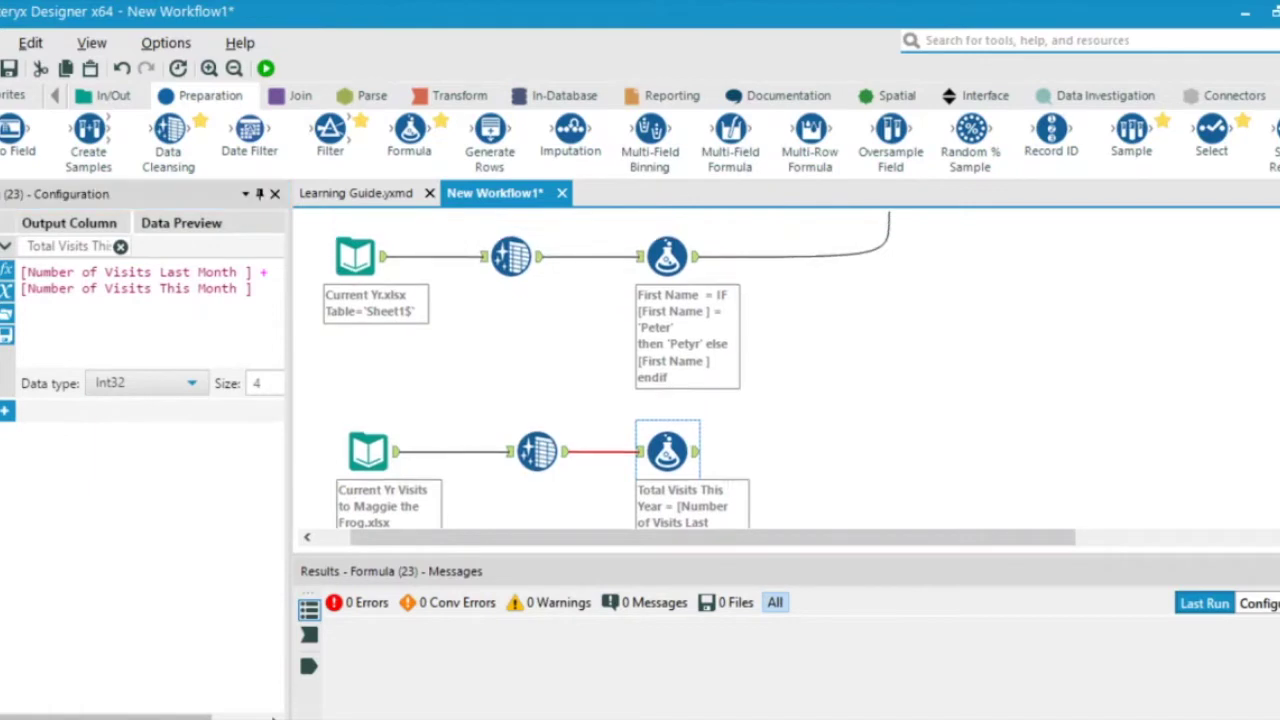
Add a second Join tool to the canvas, beyond the visits stream's Formula tool.
scroll(790, 370, up, 2)
scroll(520, 330, down, 1)
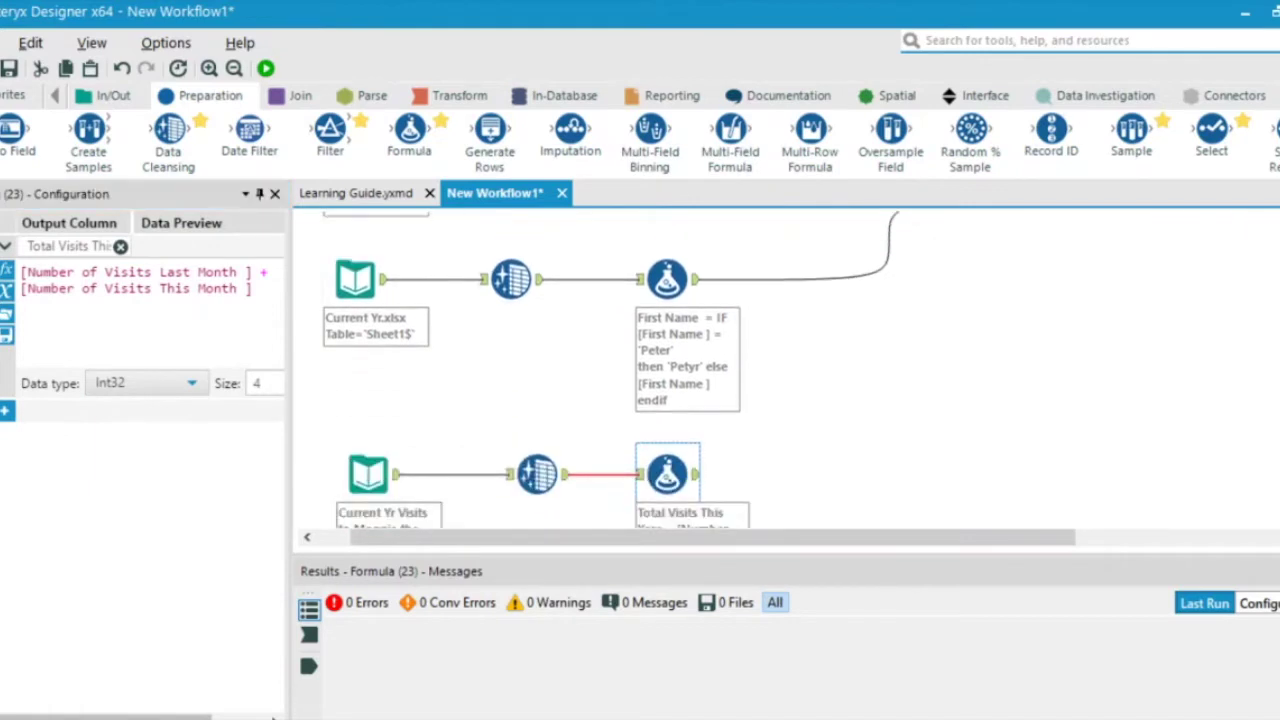
click(305, 100)
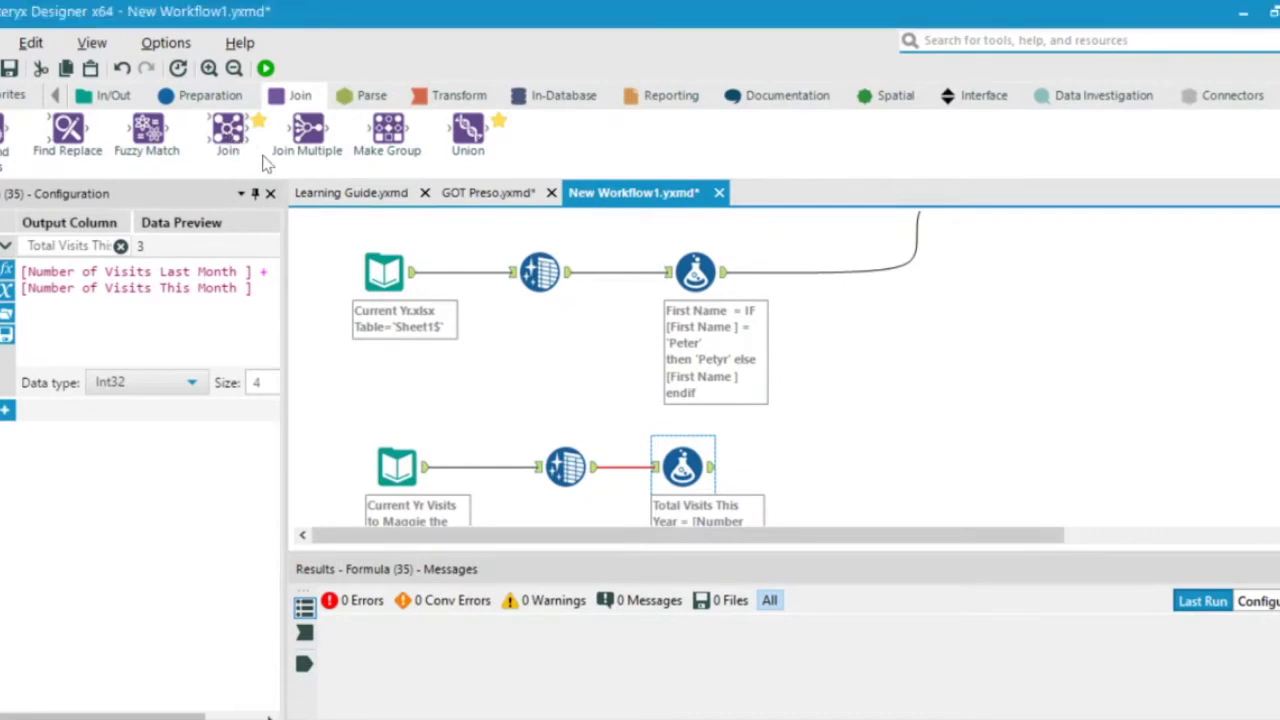
drag(230, 140, 1204, 381)
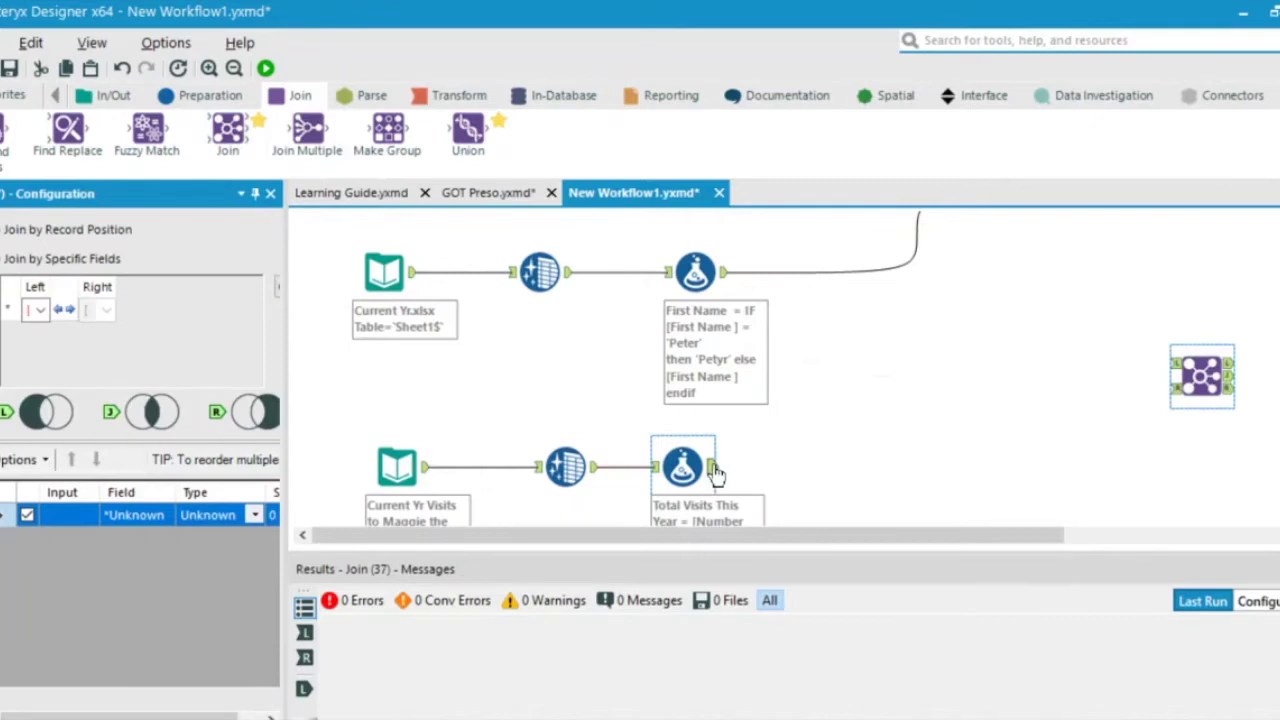
Connect the first Join's J output to the new Join's left input and the visits Formula output to its right input.
scroll(800, 370, up, 3)
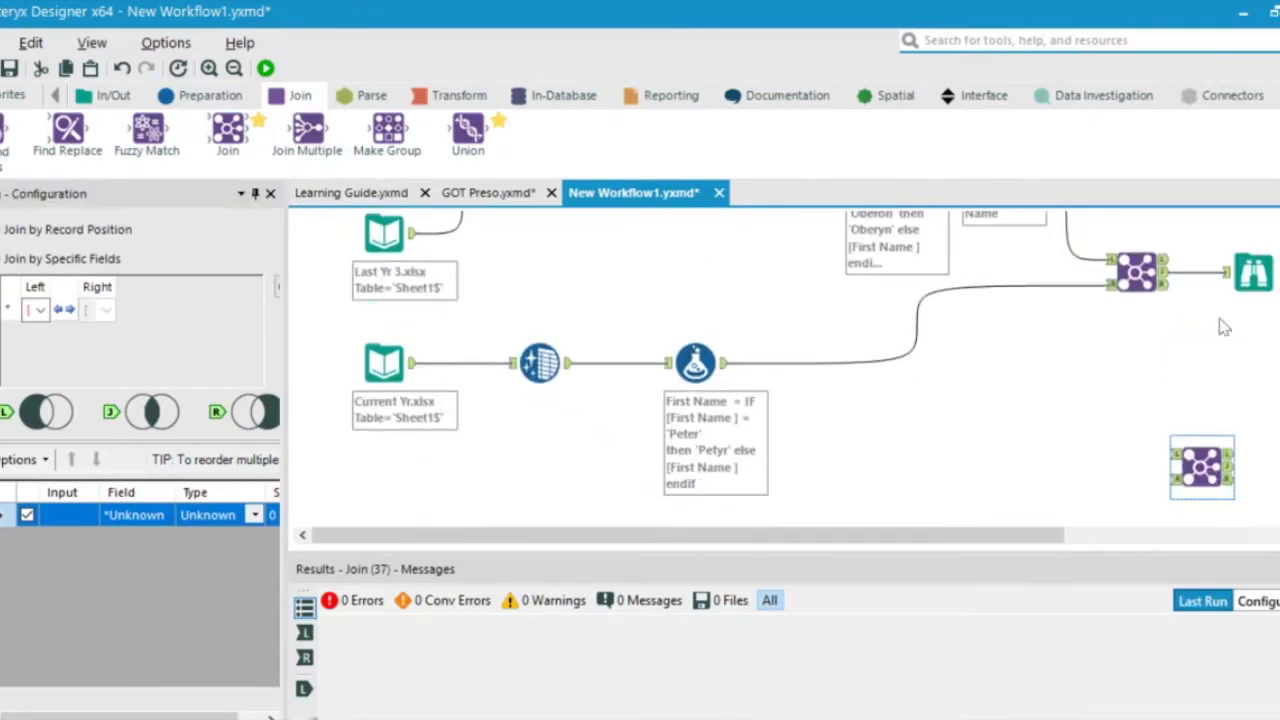
drag(1173, 280, 1175, 455)
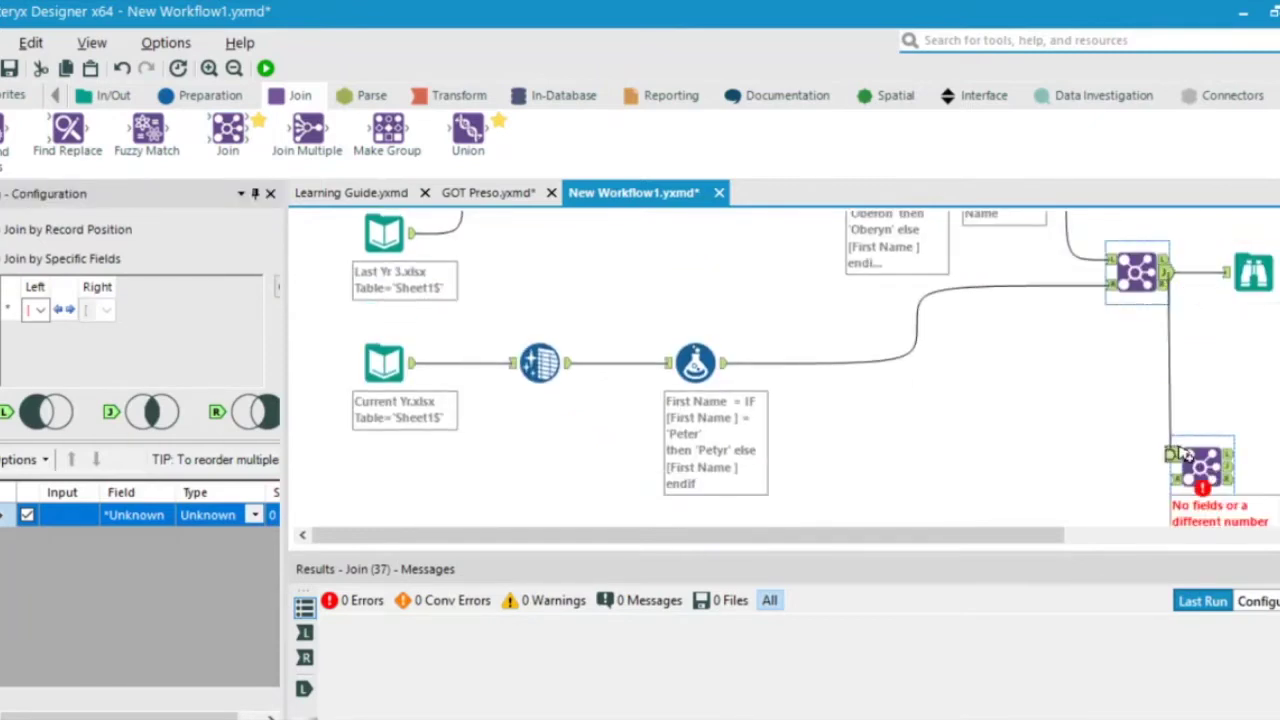
click(1176, 455)
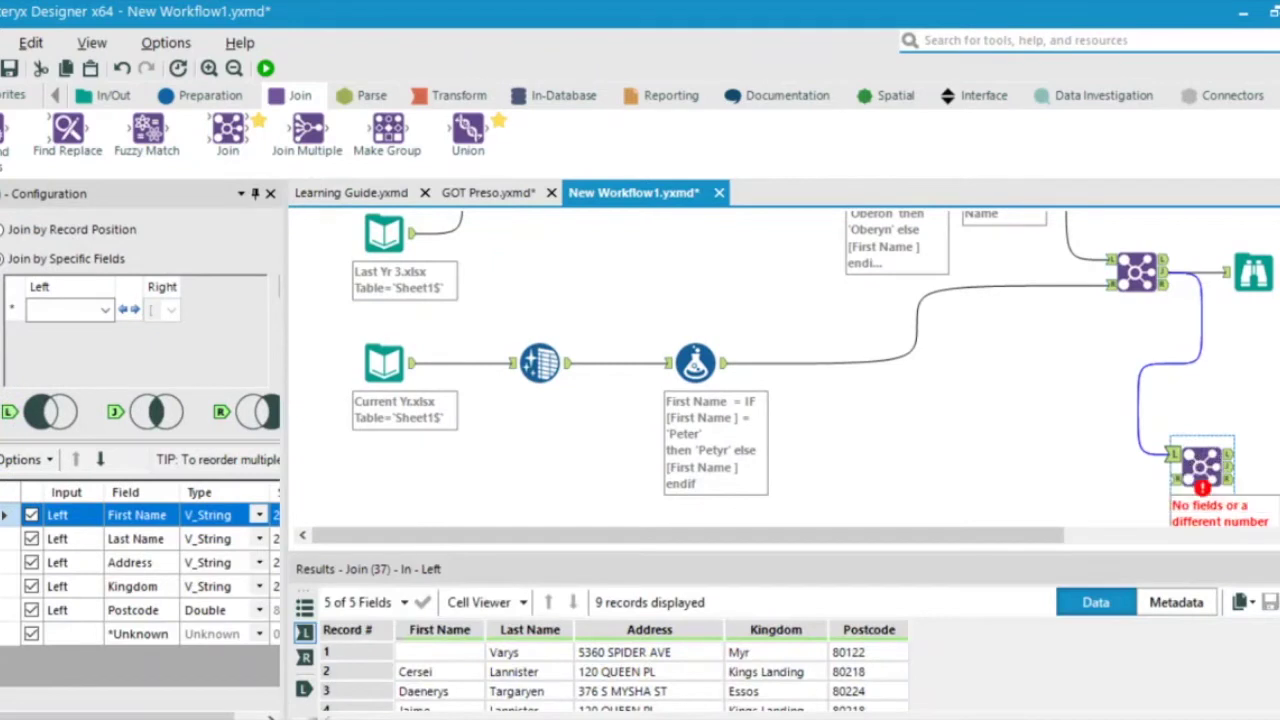
scroll(1168, 465, down, 3)
drag(713, 436, 1174, 358)
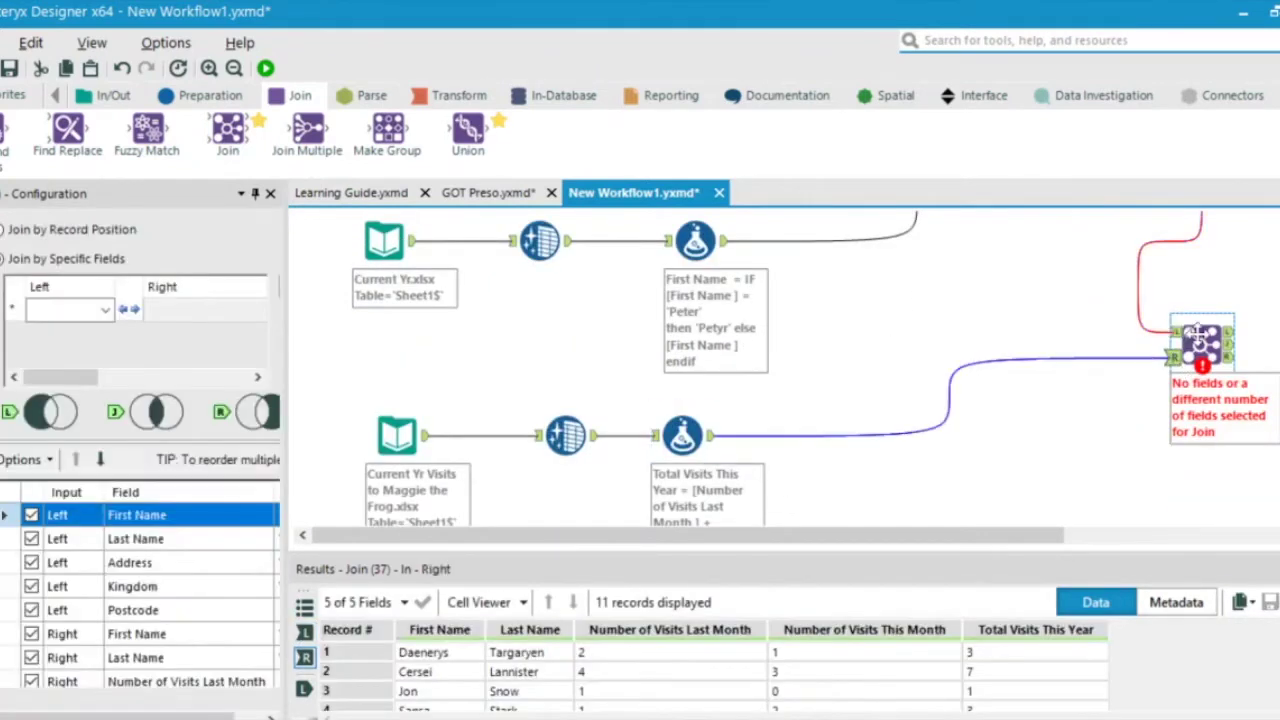
Set the new Join to match records on the First Name and Last Name fields.
click(104, 310)
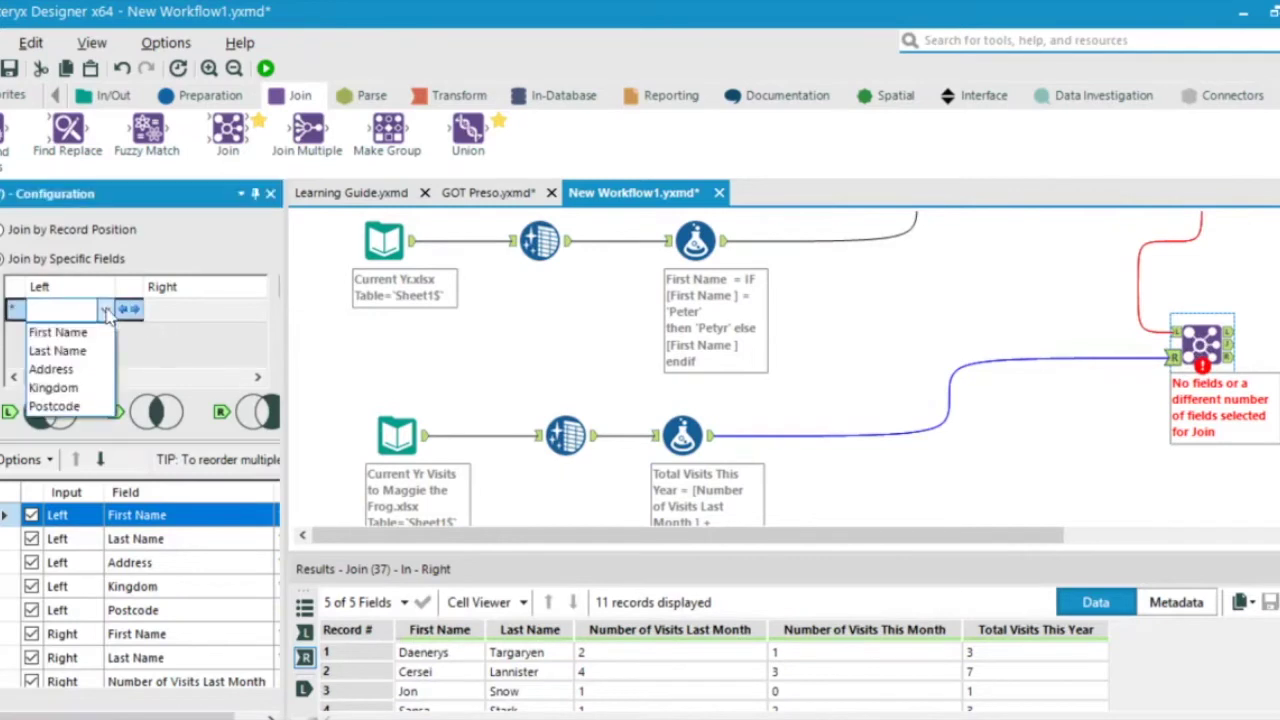
click(100, 340)
click(104, 333)
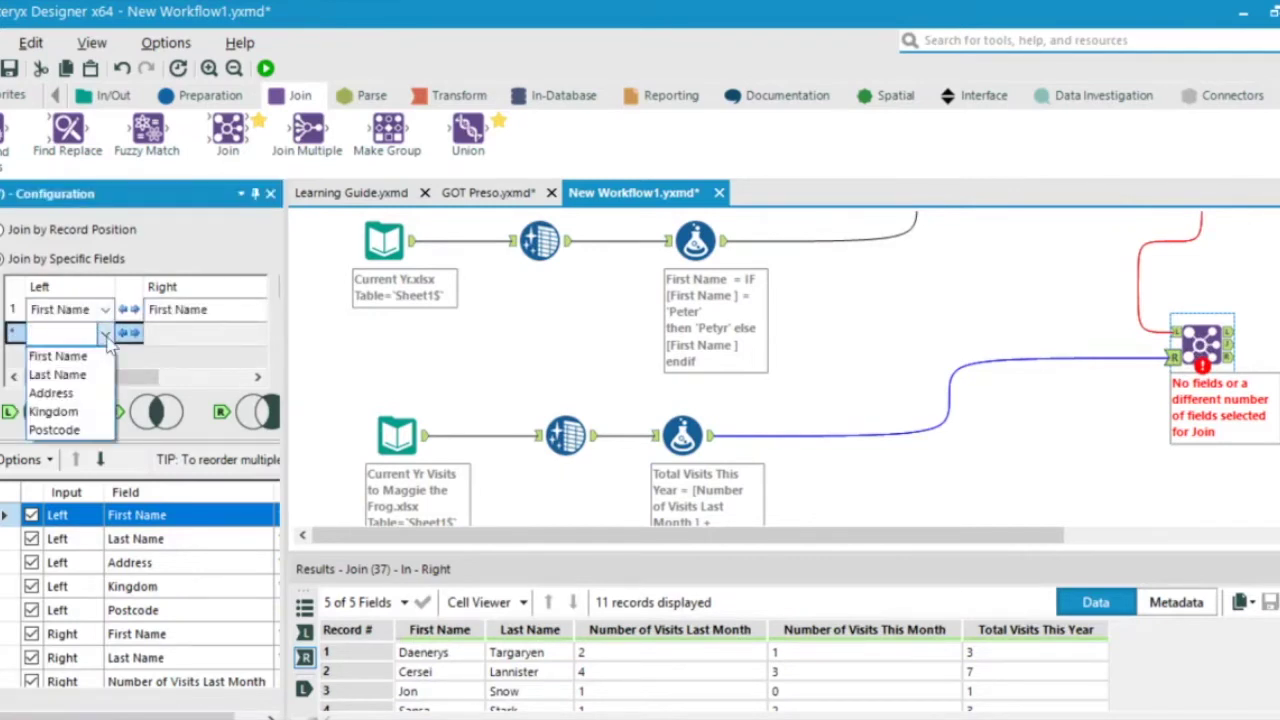
click(98, 376)
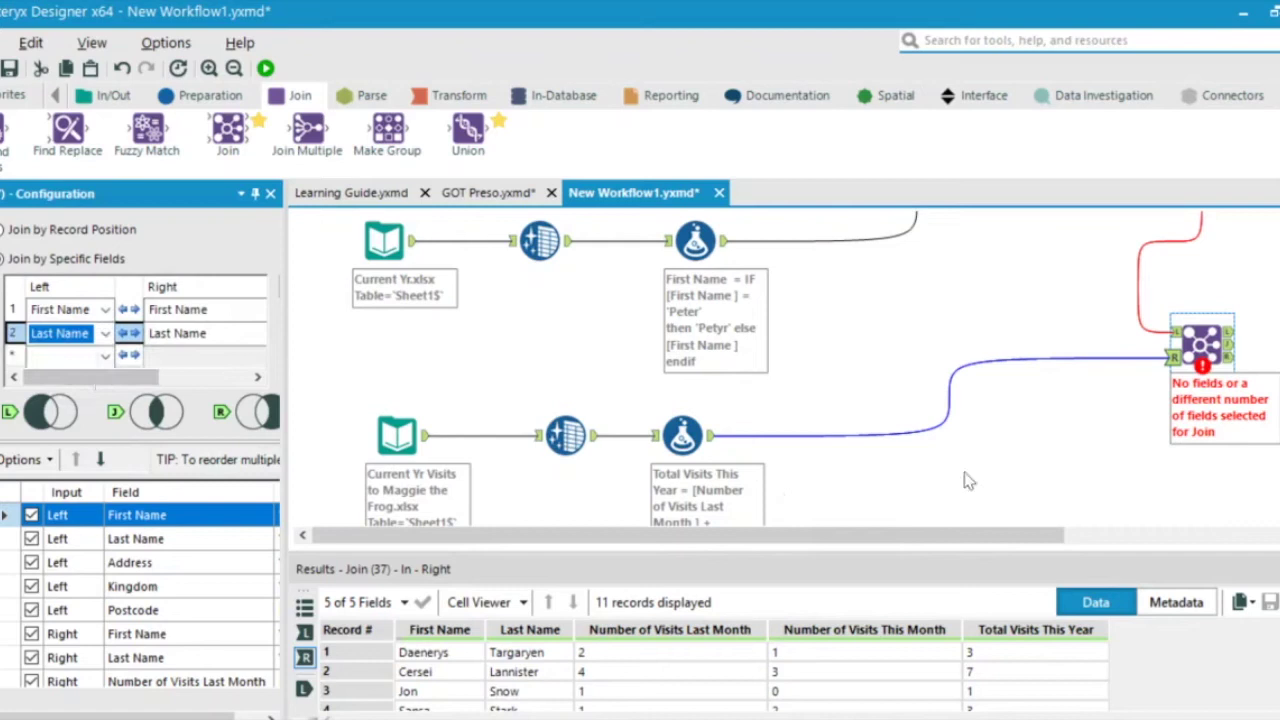
Run the workflow and examine the new Join's joined output in an enlarged results area.
scroll(968, 543, right, 5)
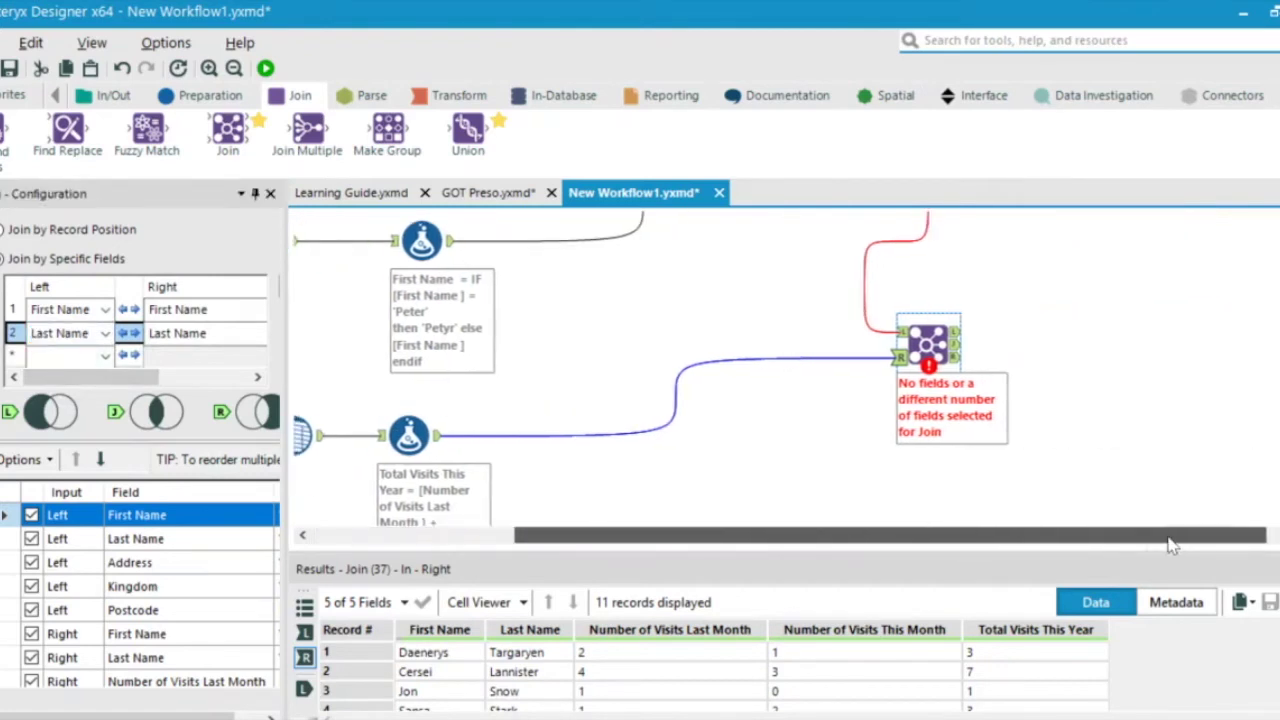
click(952, 350)
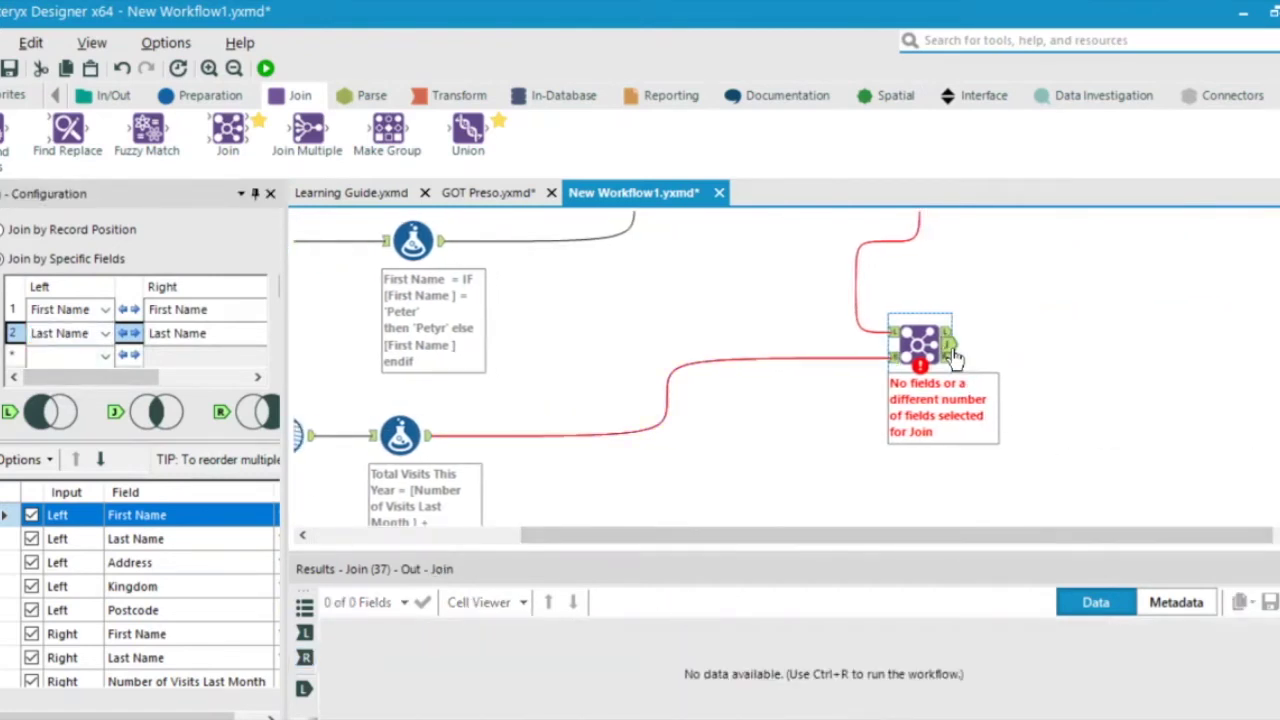
key(ctrl+r)
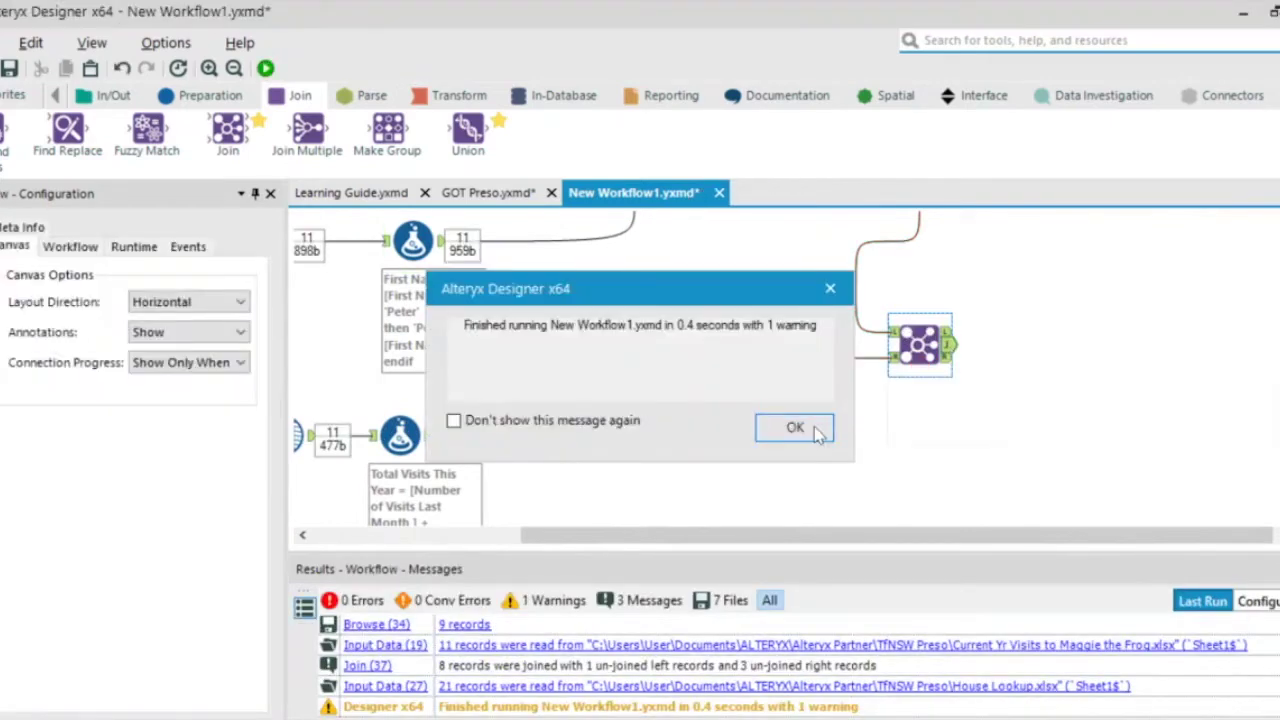
click(828, 428)
click(946, 352)
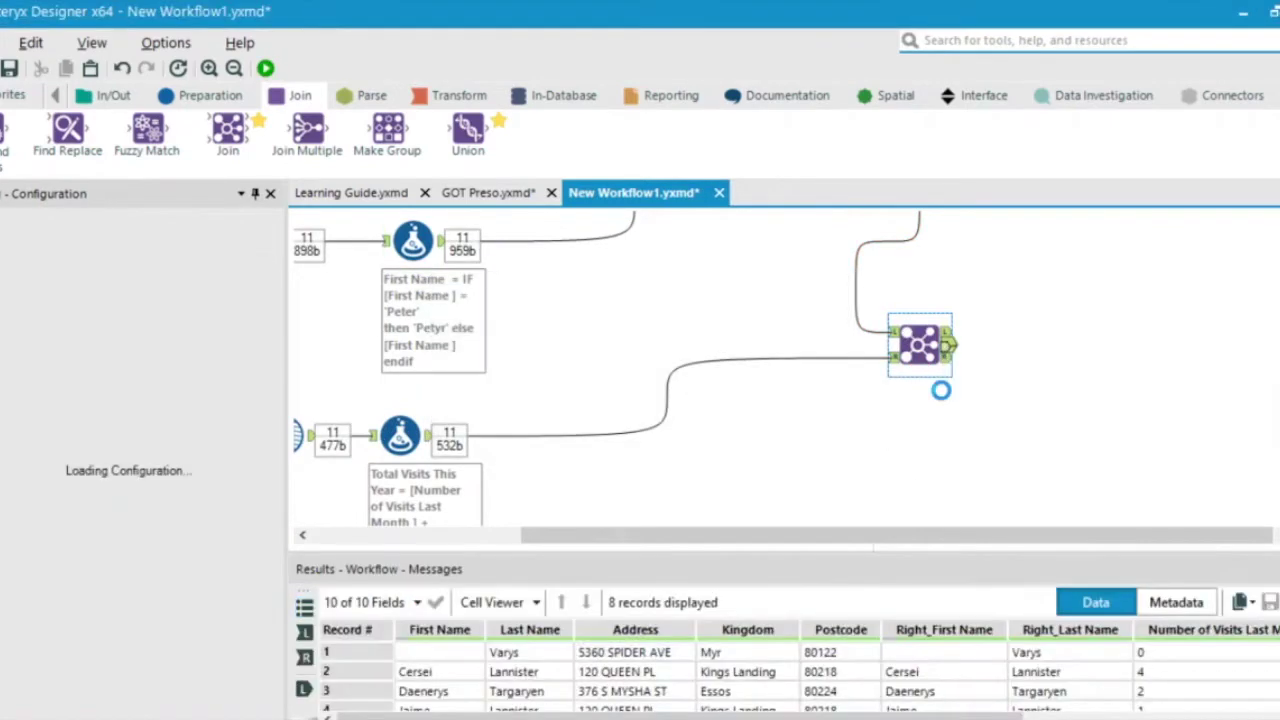
drag(929, 557, 915, 519)
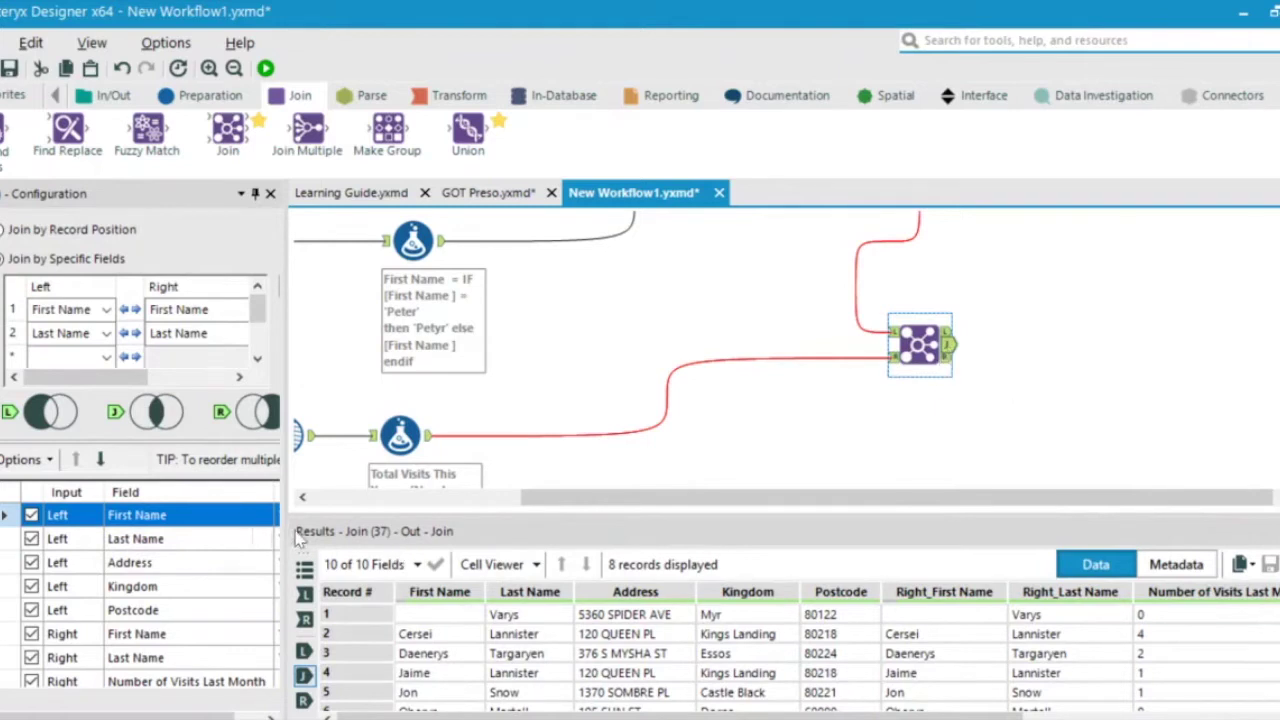
Exclude the right-input First Name, Last Name, Number of Visits Last Month and Number of Visits This Month fields from the new Join's output.
drag(288, 531, 334, 550)
scroll(308, 620, down, 1)
scroll(308, 620, down, 2)
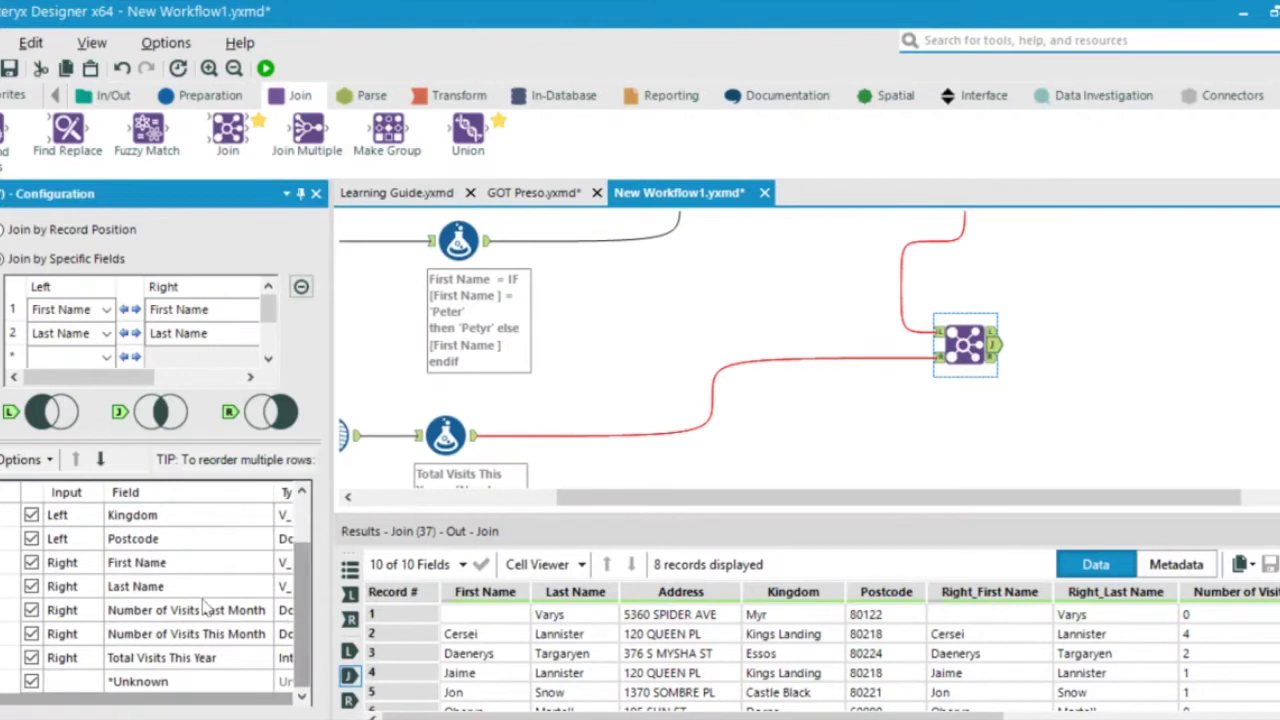
click(31, 563)
click(31, 587)
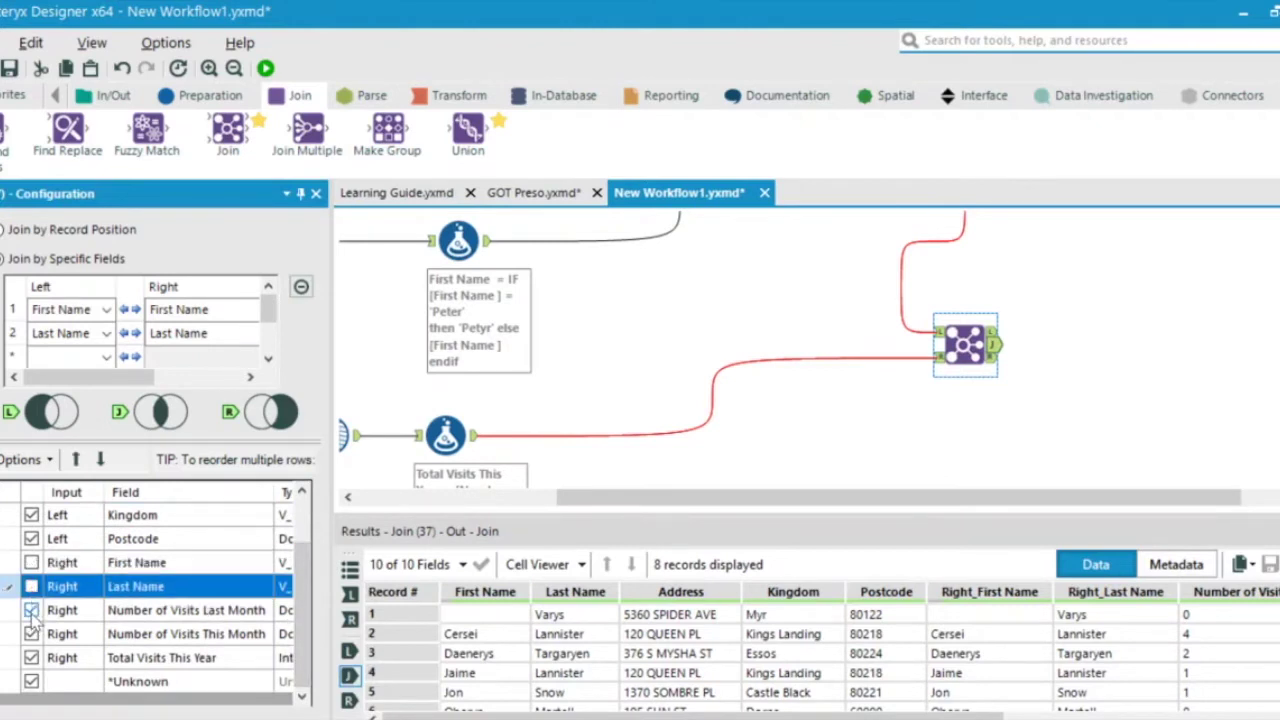
click(31, 610)
click(31, 634)
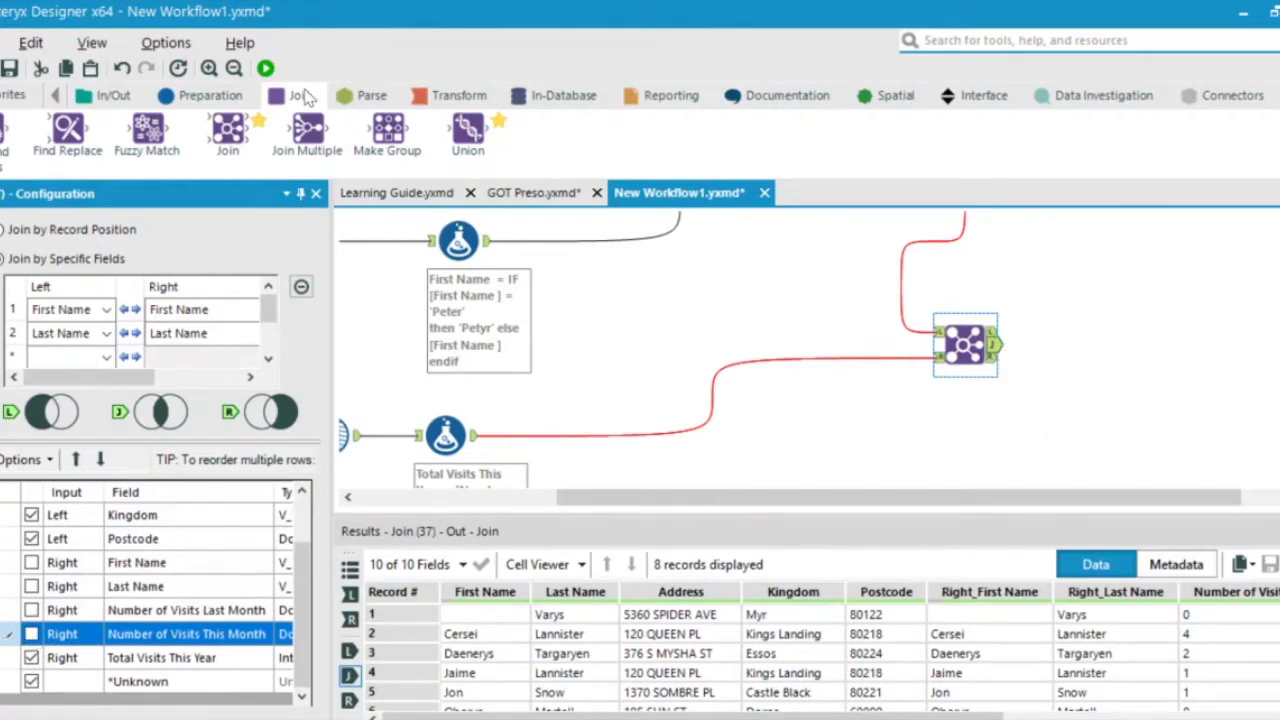
Add a Sort tool connected to the new Join's J output.
click(207, 95)
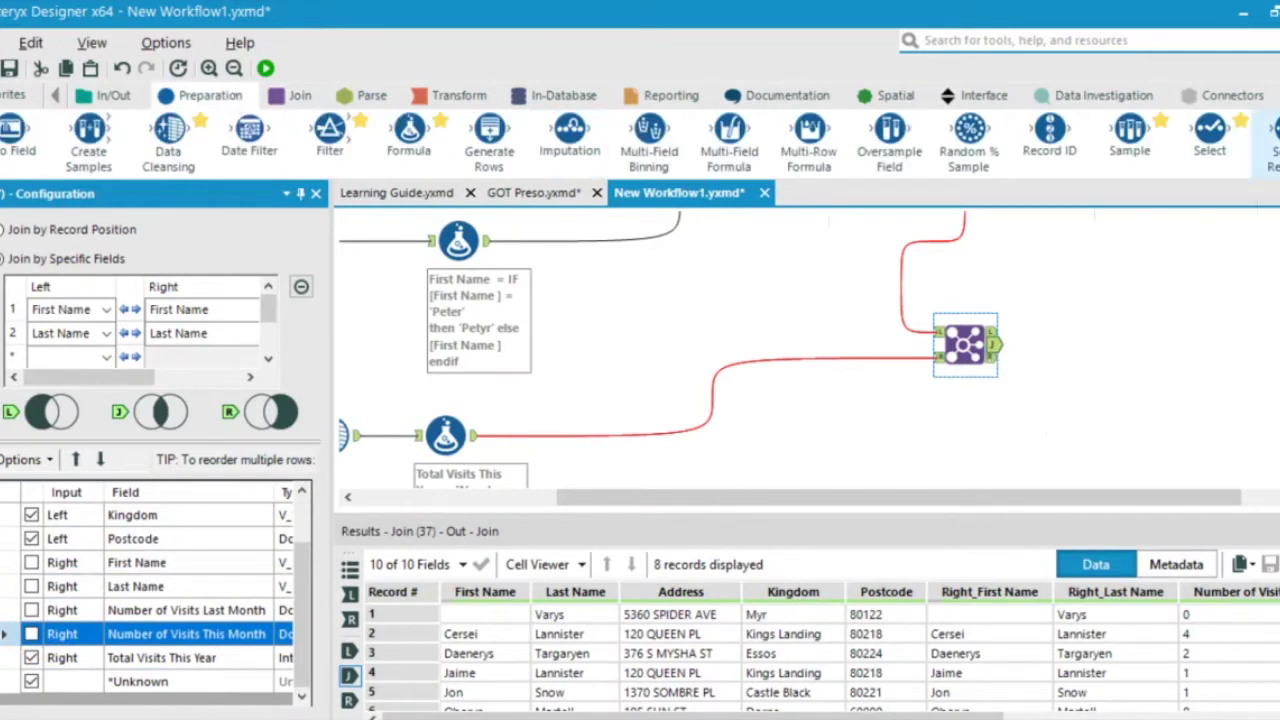
scroll(640, 140, right, 1)
drag(1265, 130, 1108, 345)
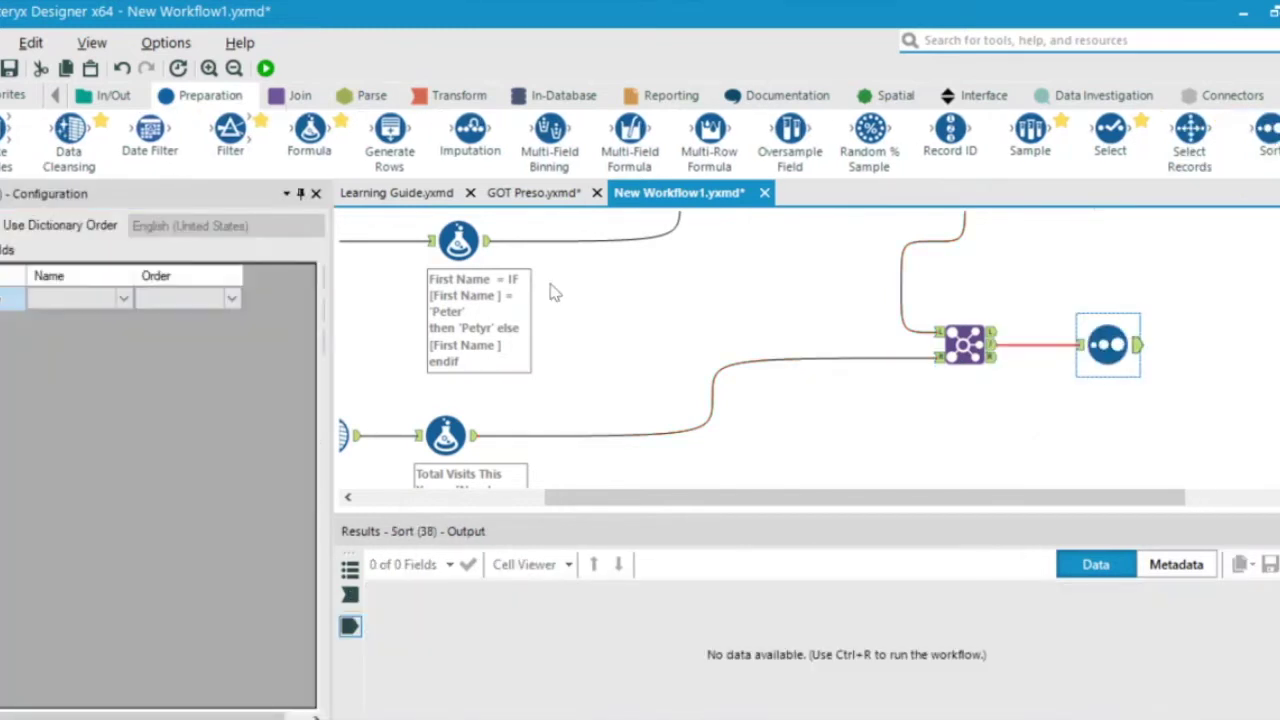
Configure the Sort tool to order records by Total Visits This Year in Descending order and select its output.
click(124, 298)
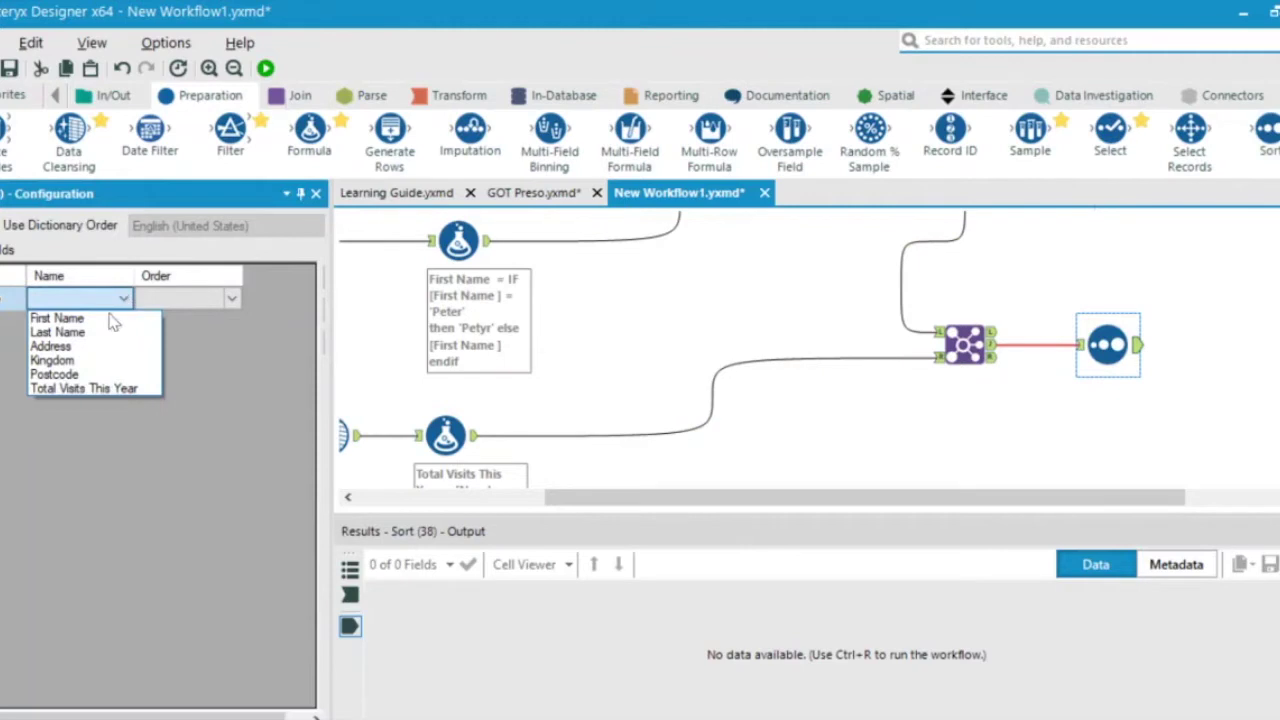
click(97, 388)
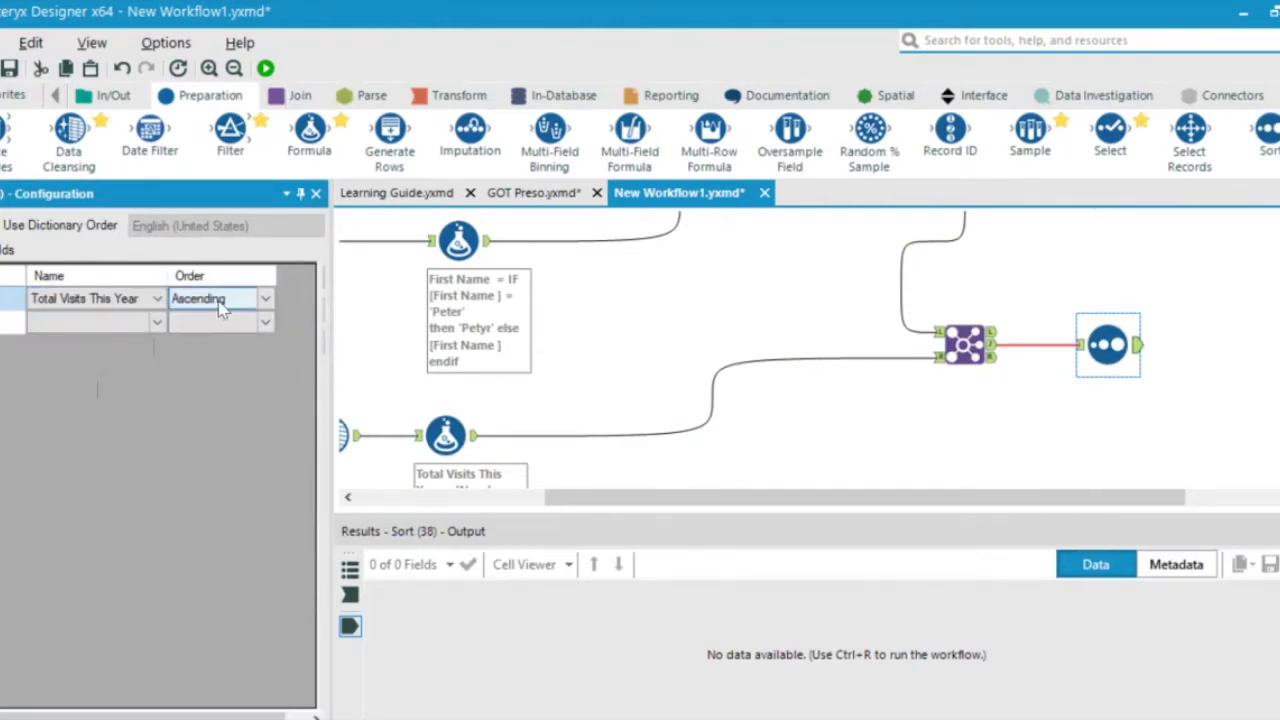
click(266, 300)
click(210, 333)
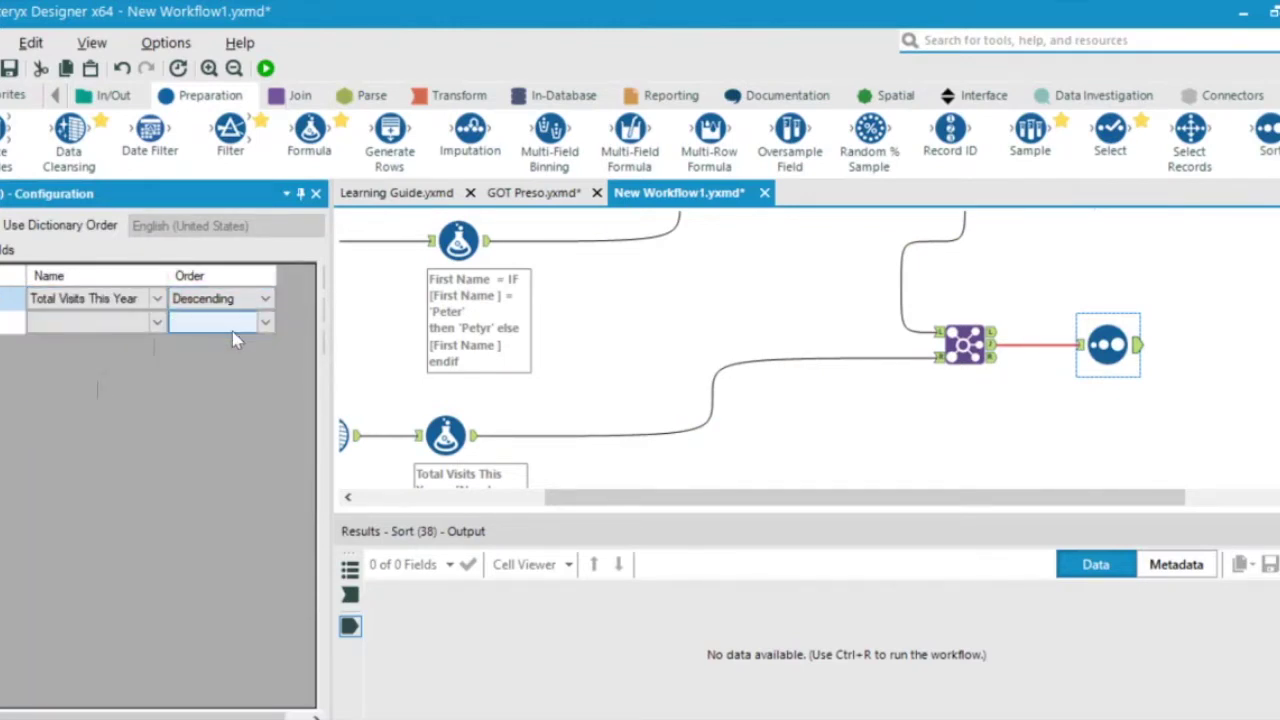
click(1140, 355)
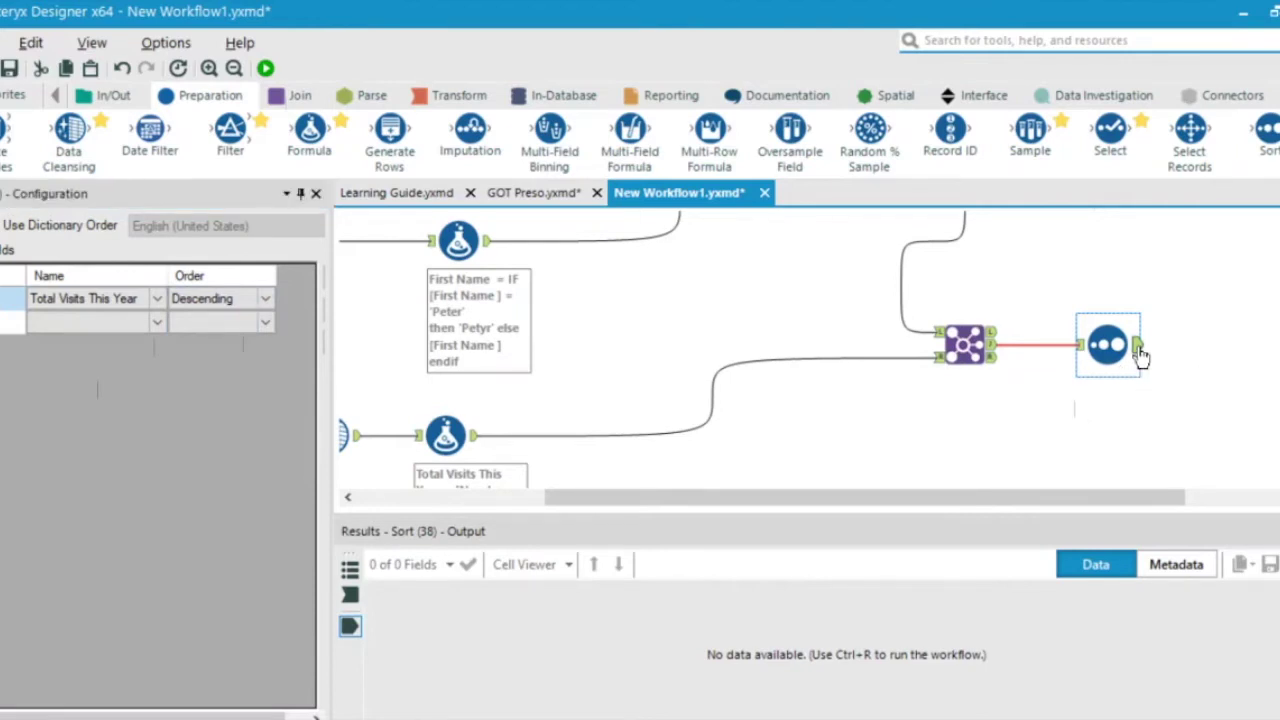
Run the workflow and examine the Sort tool's output in an enlarged results area.
key(ctrl+r)
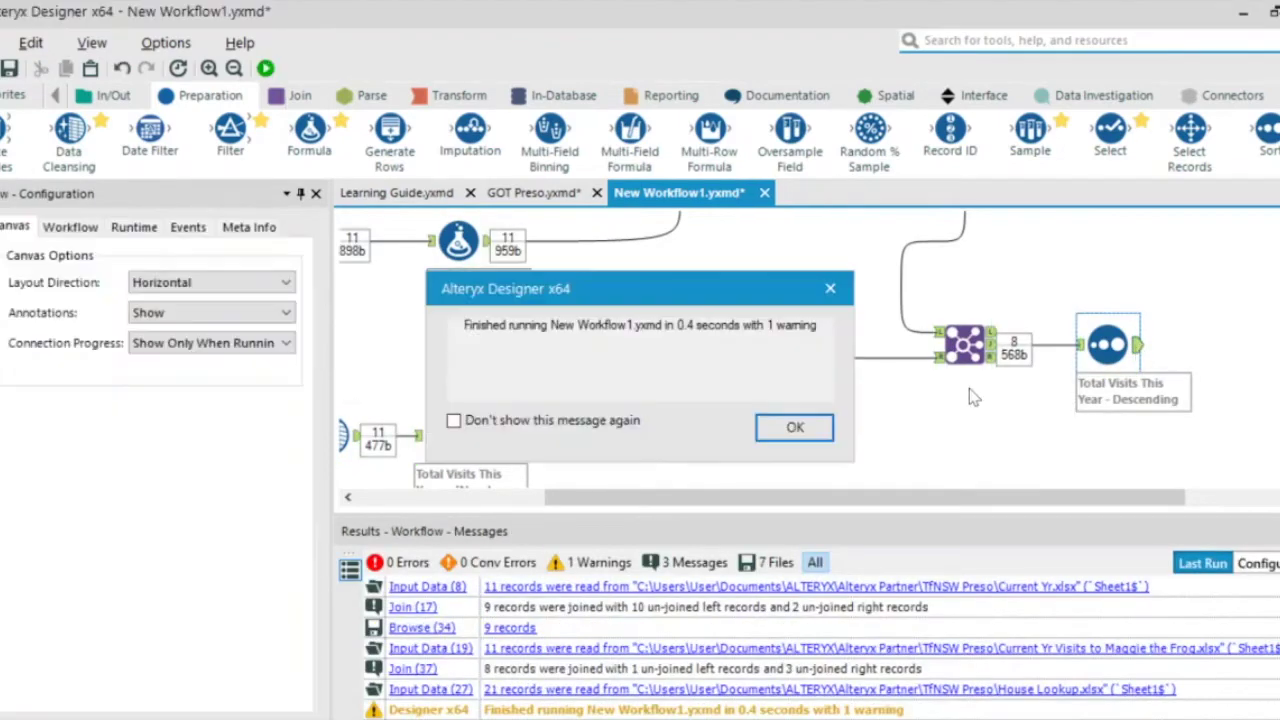
click(794, 427)
click(1140, 347)
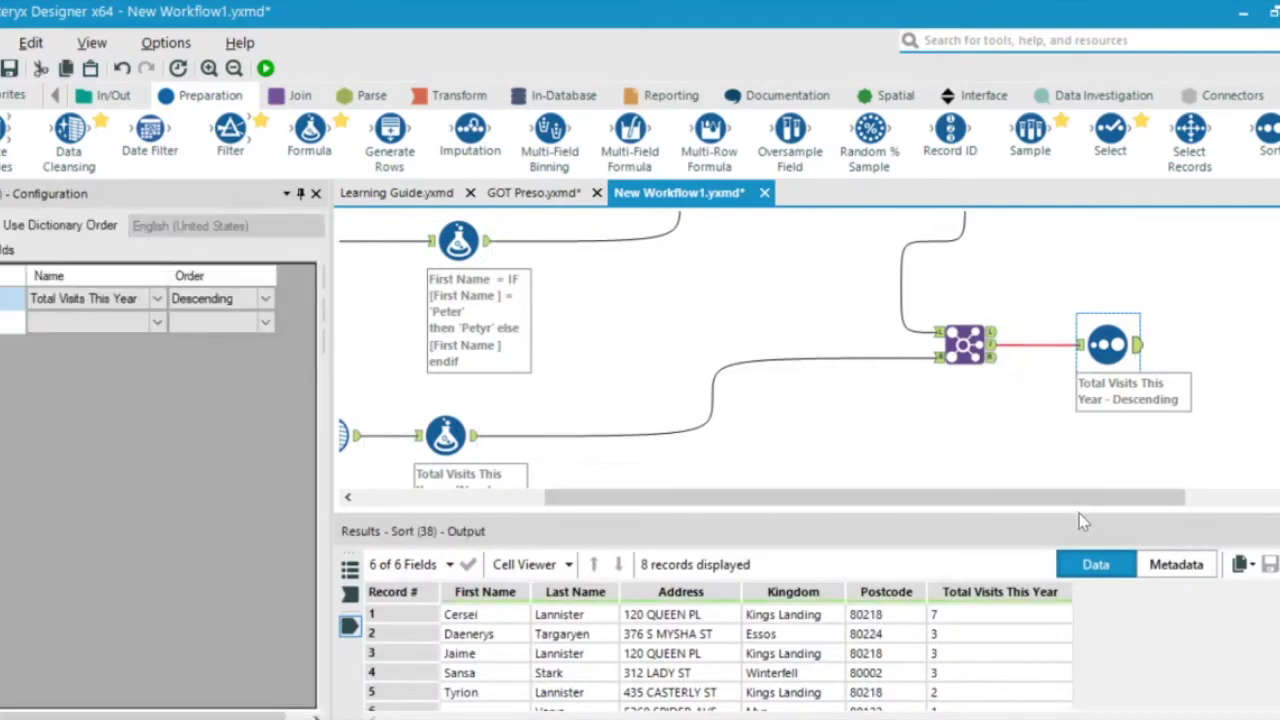
click(1083, 525)
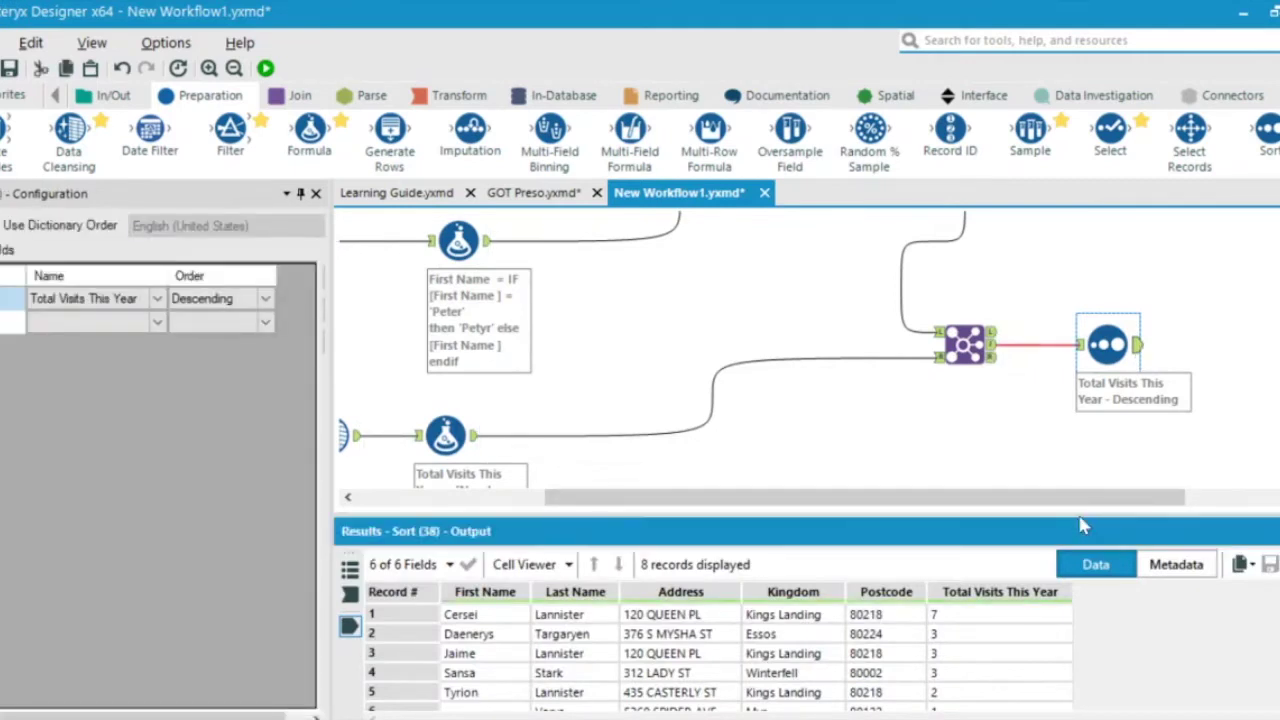
drag(1084, 520, 1078, 461)
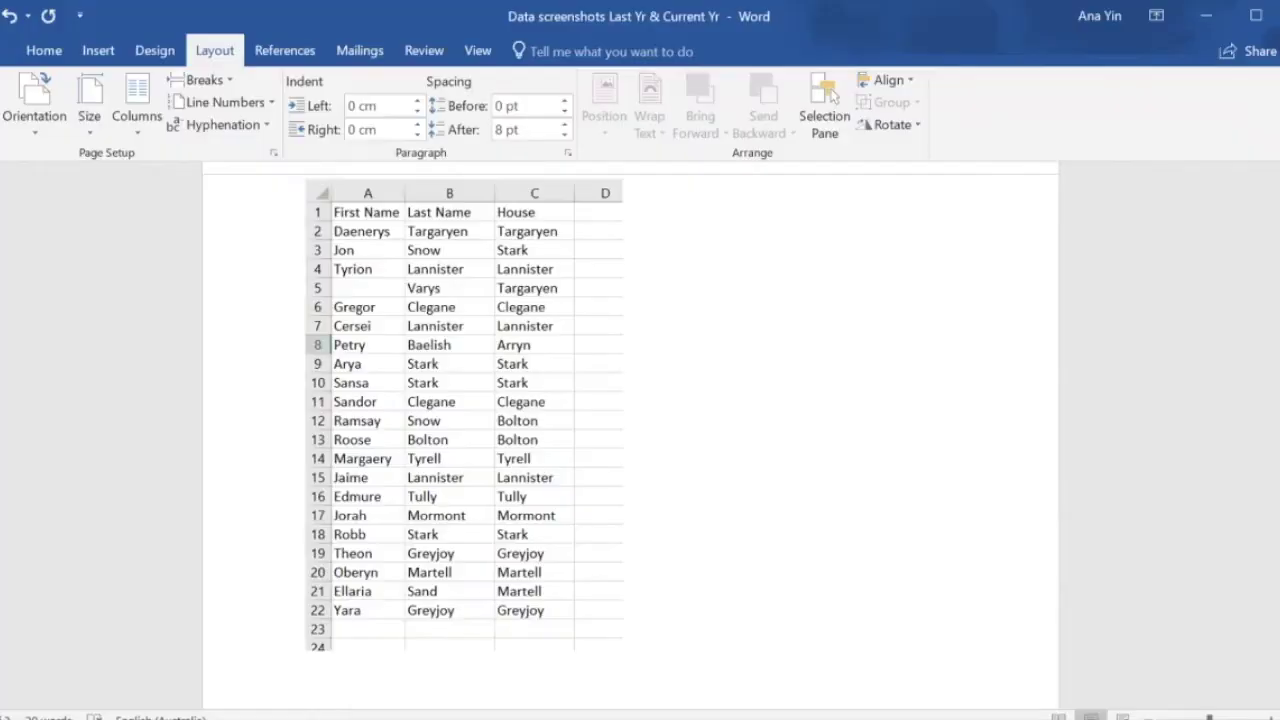
Review the House Lookup table in the Word document and switch back to Alteryx Designer.
scroll(685, 481, up, 1)
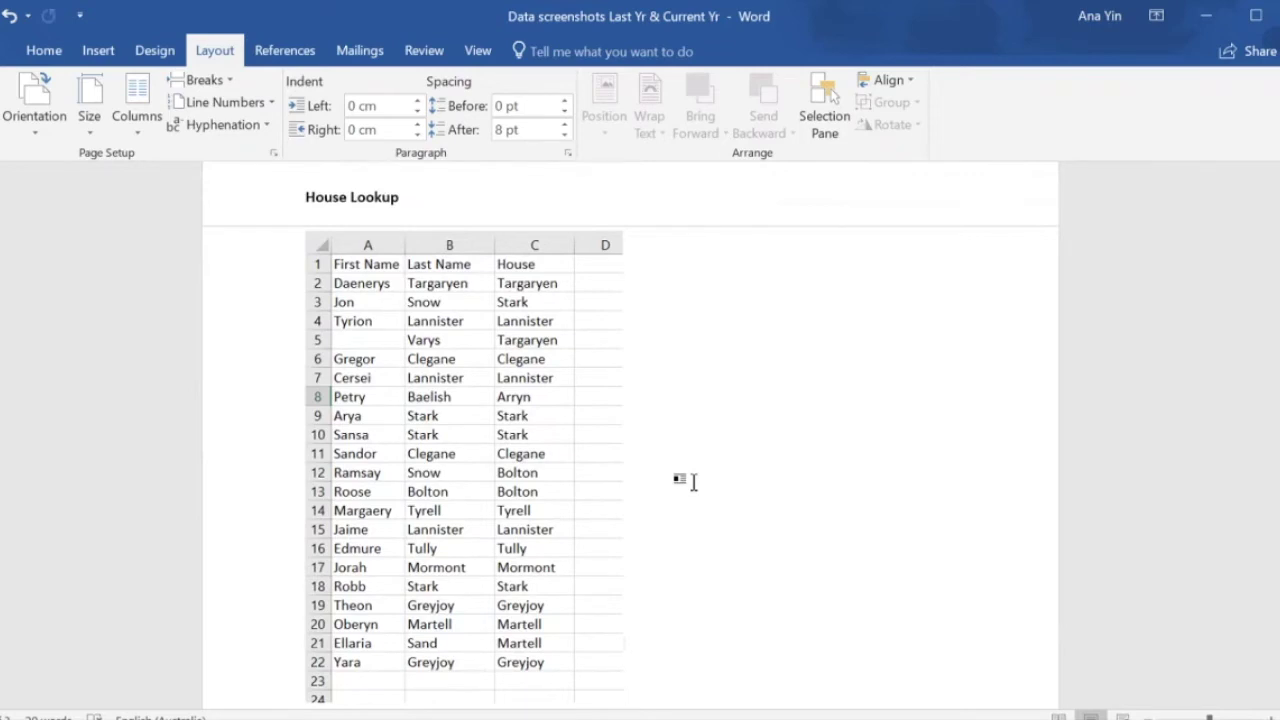
key(alt+Tab)
key(alt+Tab)
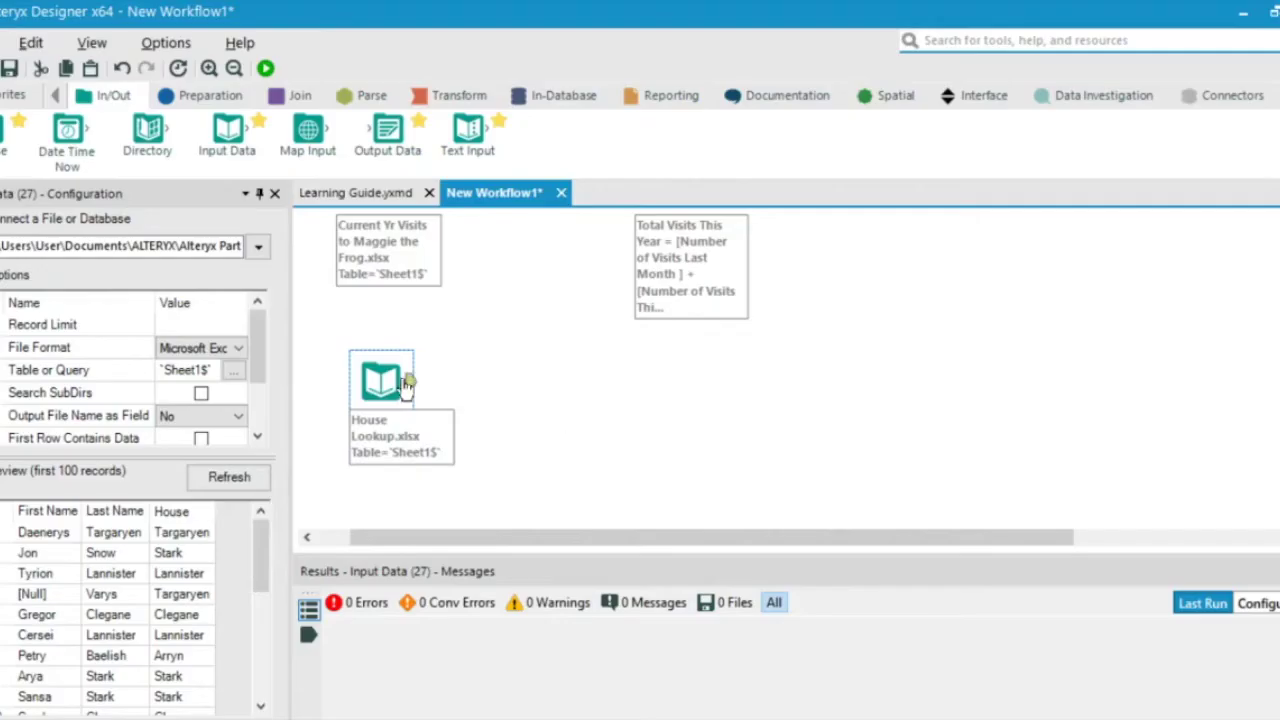
Run the workflow and add a Join tool with the Total Visits This Year formula as left input and House Lookup as right input.
key(ctrl+r)
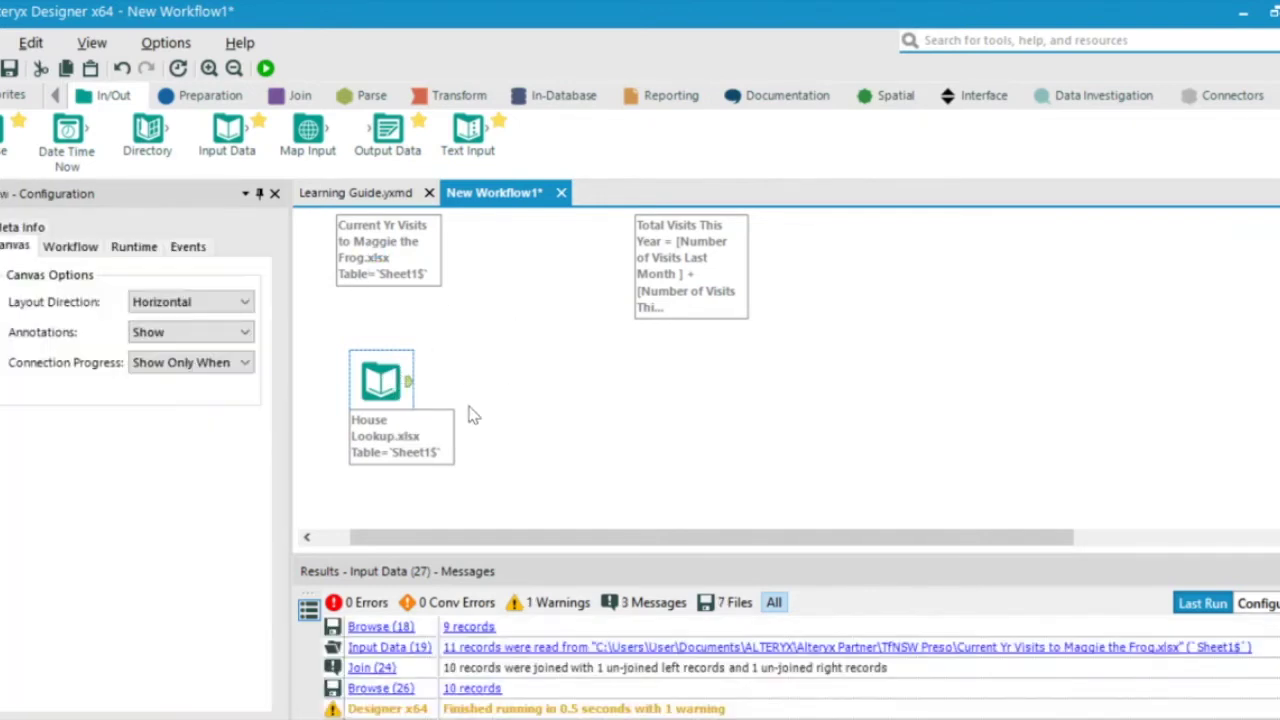
click(474, 416)
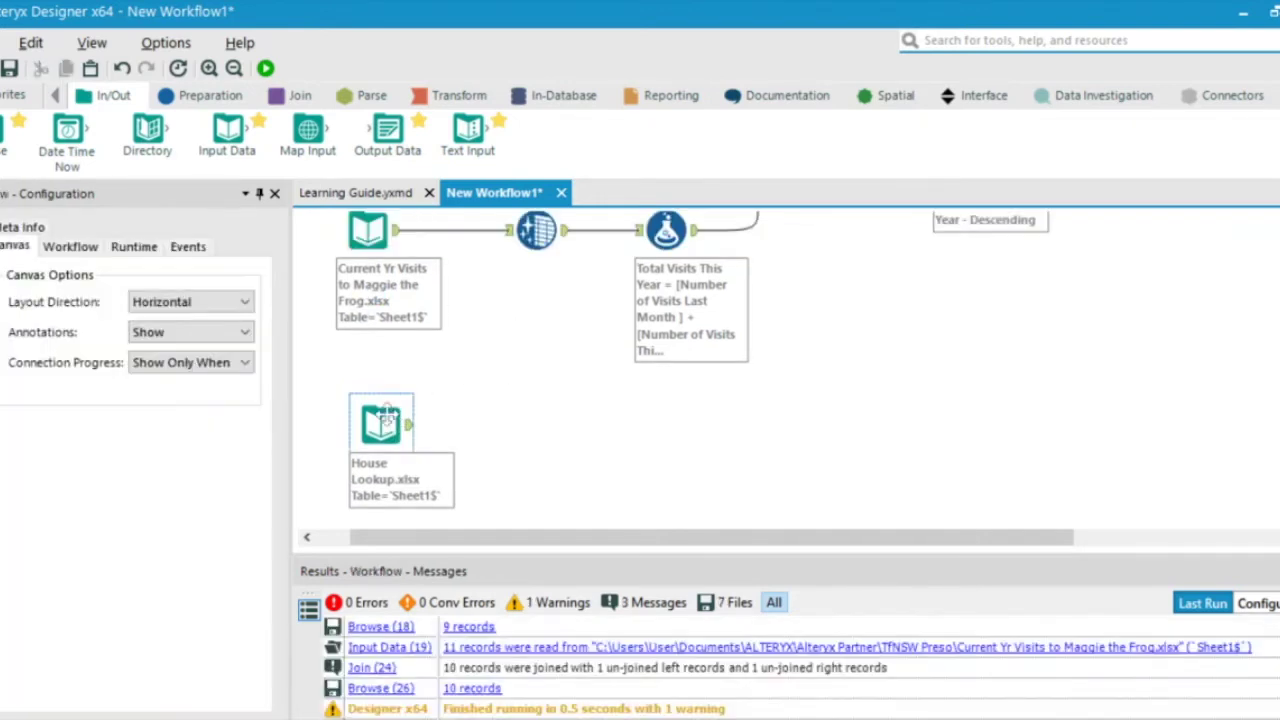
click(292, 100)
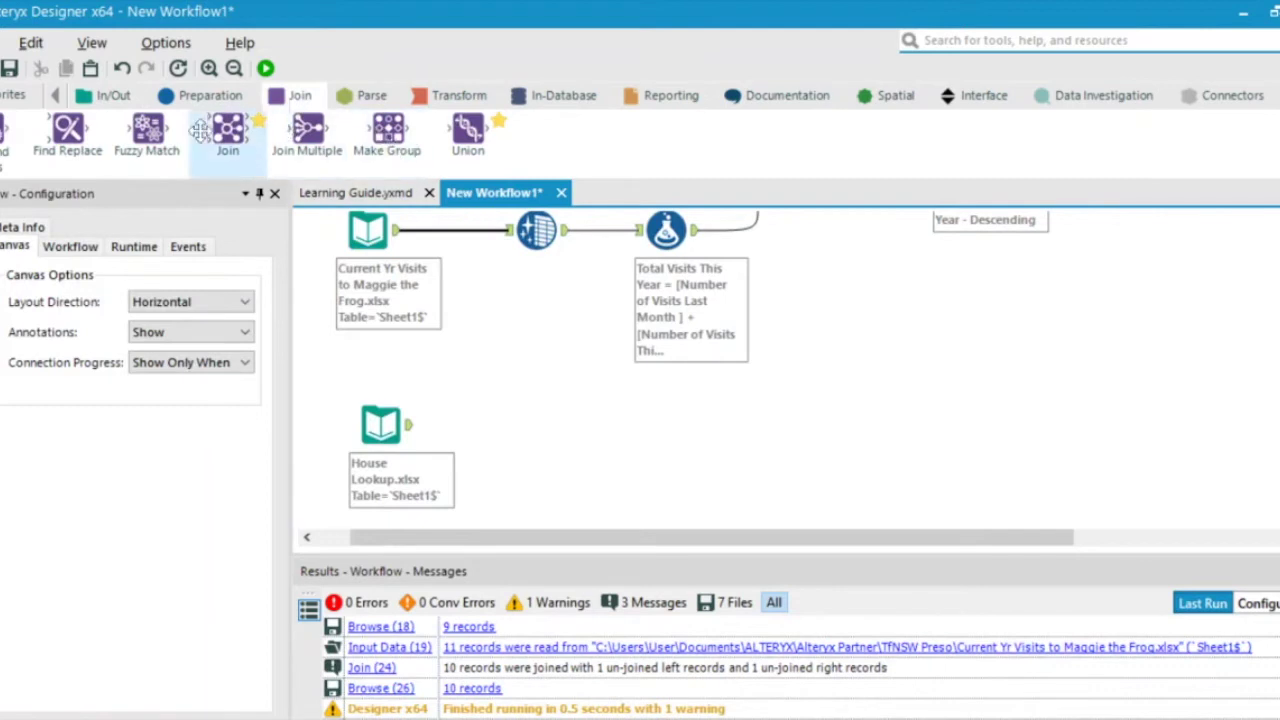
drag(250, 132, 889, 360)
drag(697, 231, 862, 350)
drag(410, 425, 872, 376)
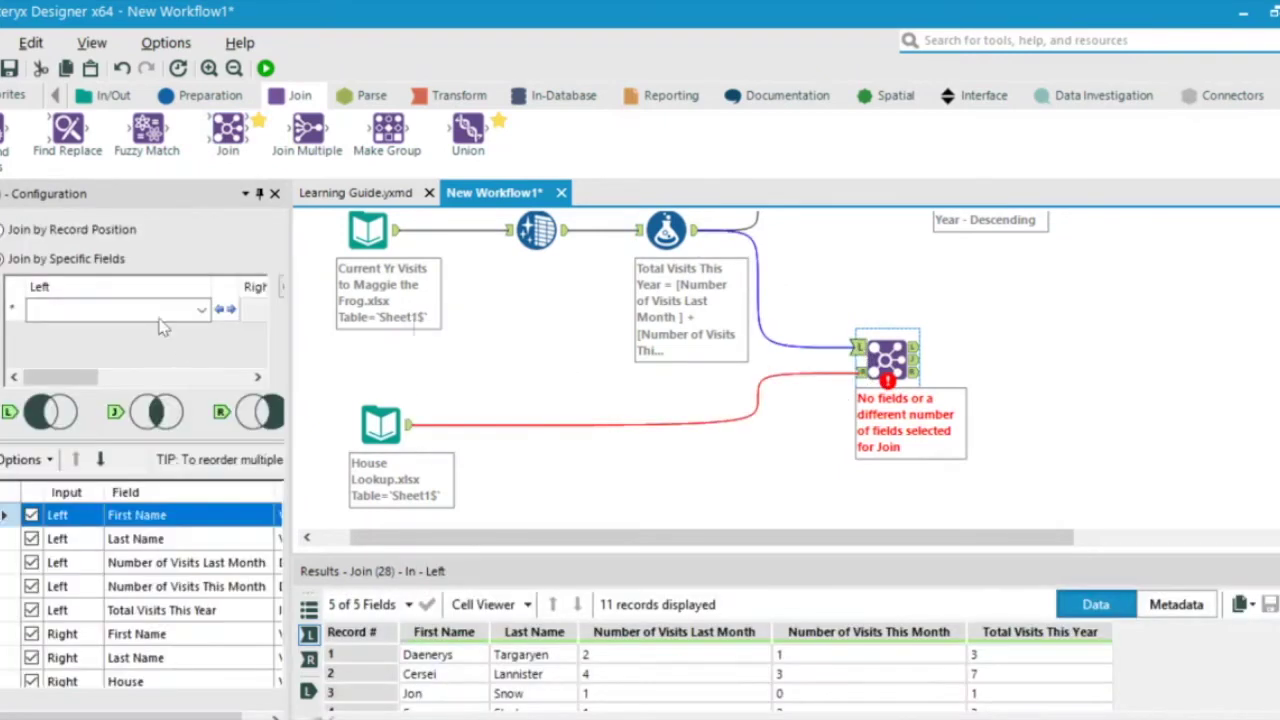
Set the House Lookup Join to match on the First Name and Last Name fields from both inputs.
click(162, 312)
click(118, 340)
click(128, 336)
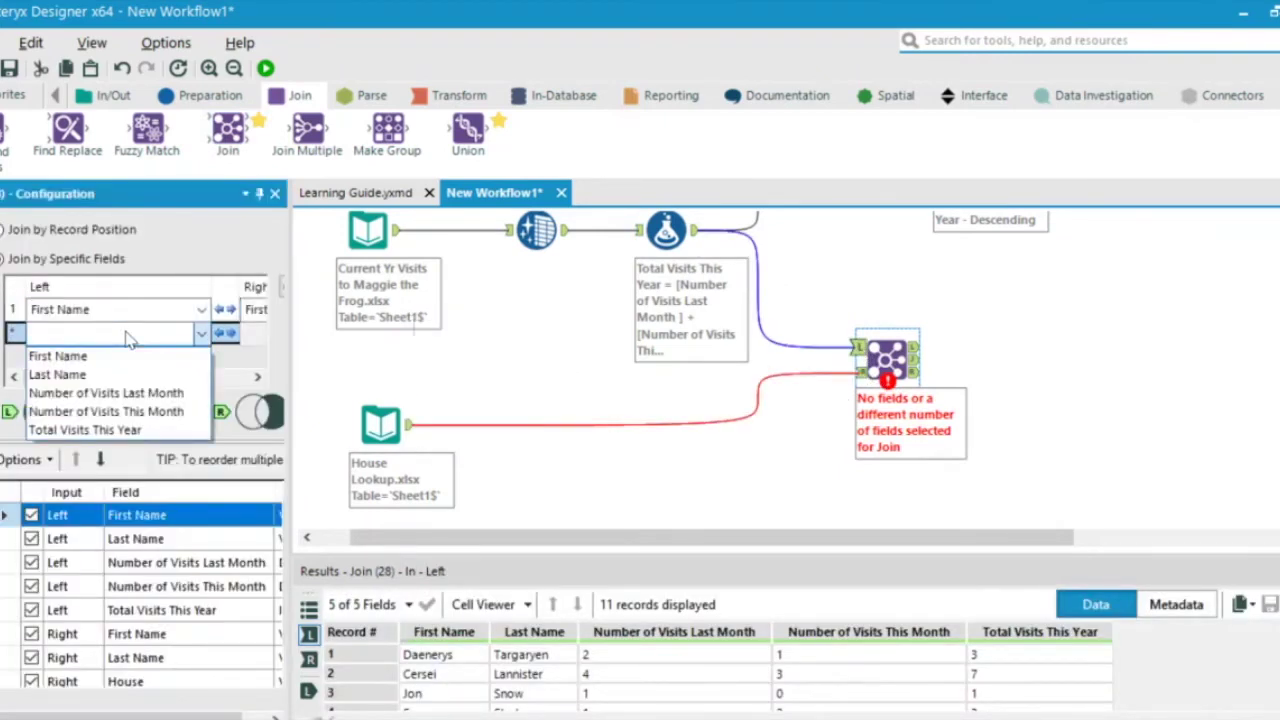
click(115, 378)
drag(60, 376, 148, 376)
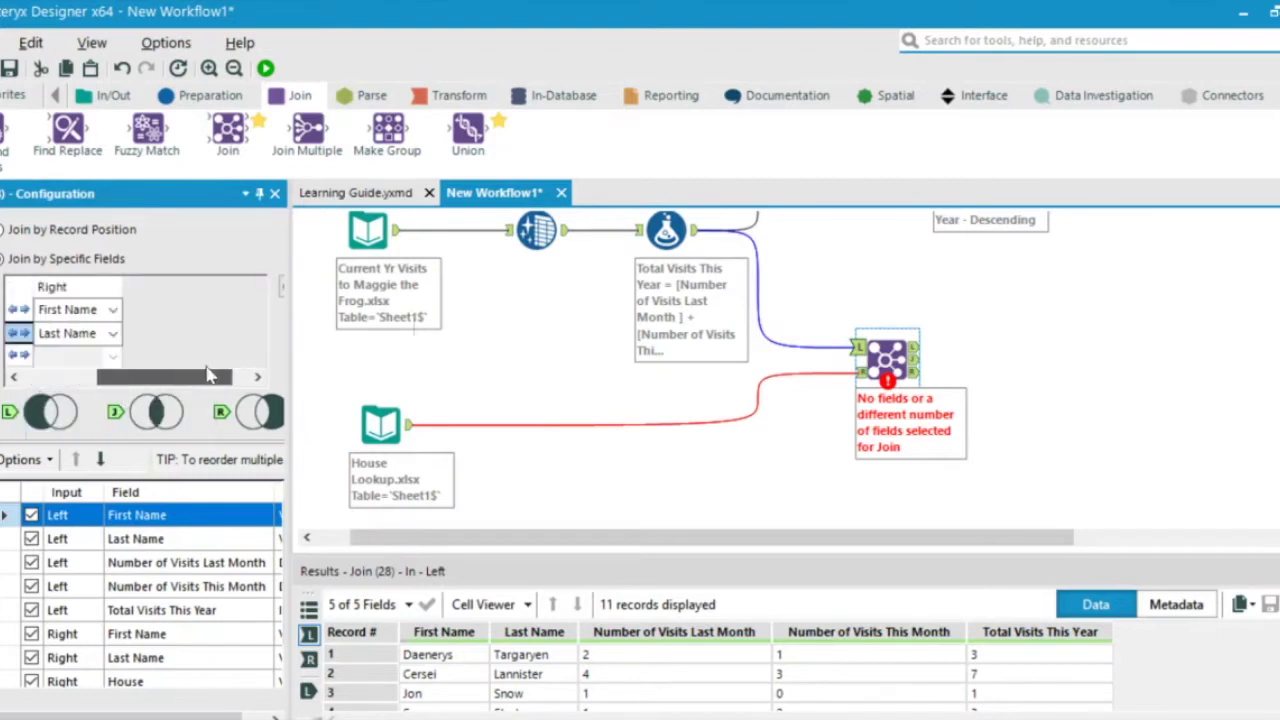
Exclude the right-input First Name, Last Name and House fields from the House Lookup Join's output.
scroll(700, 370, up, 1)
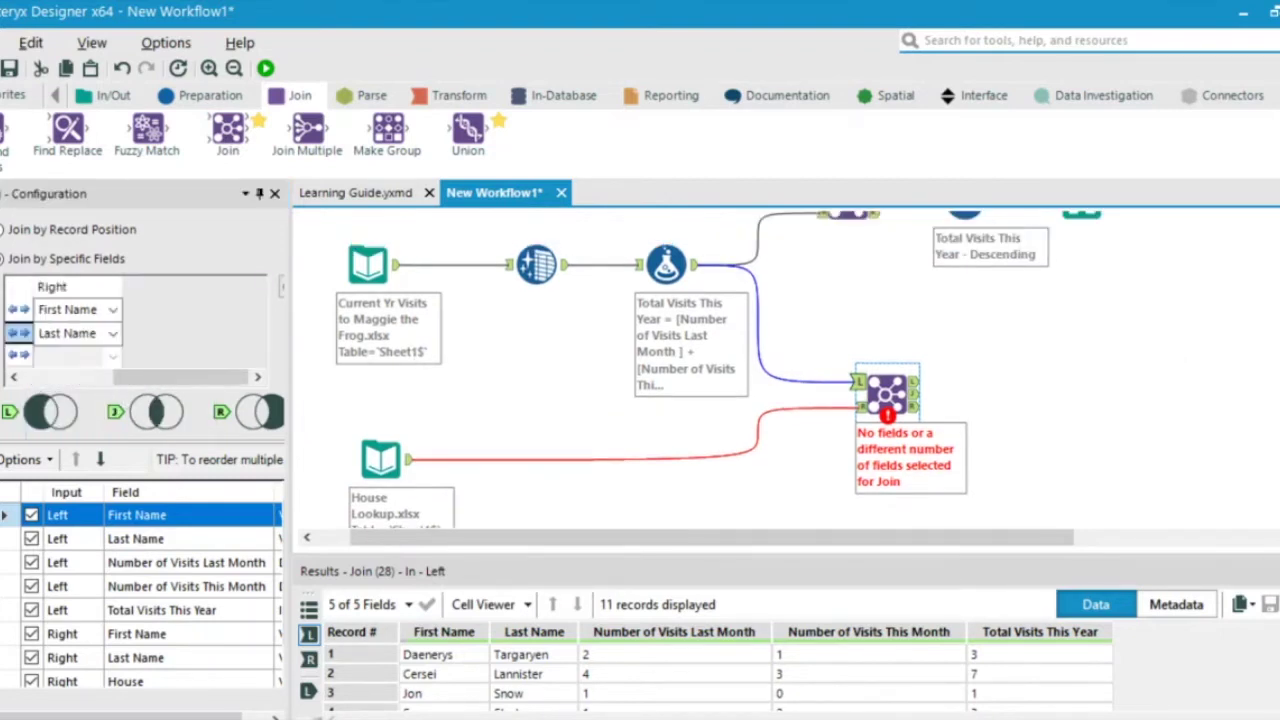
scroll(172, 588, down, 1)
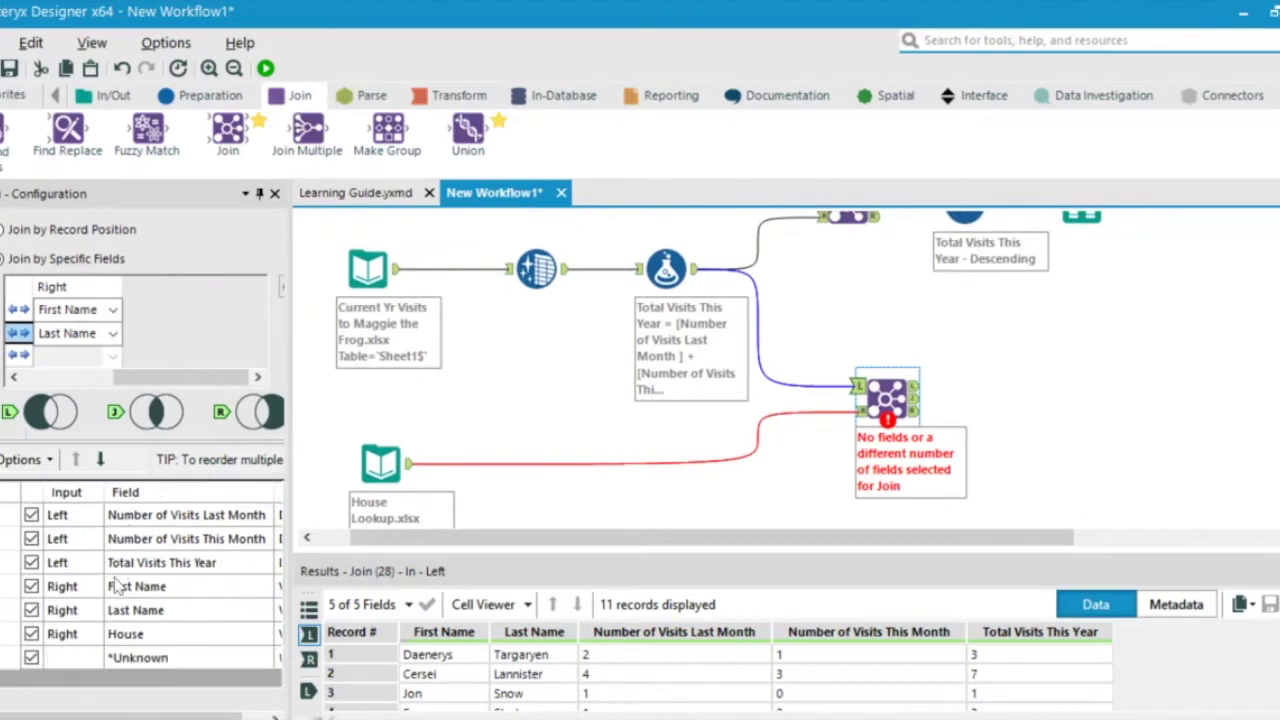
click(24, 632)
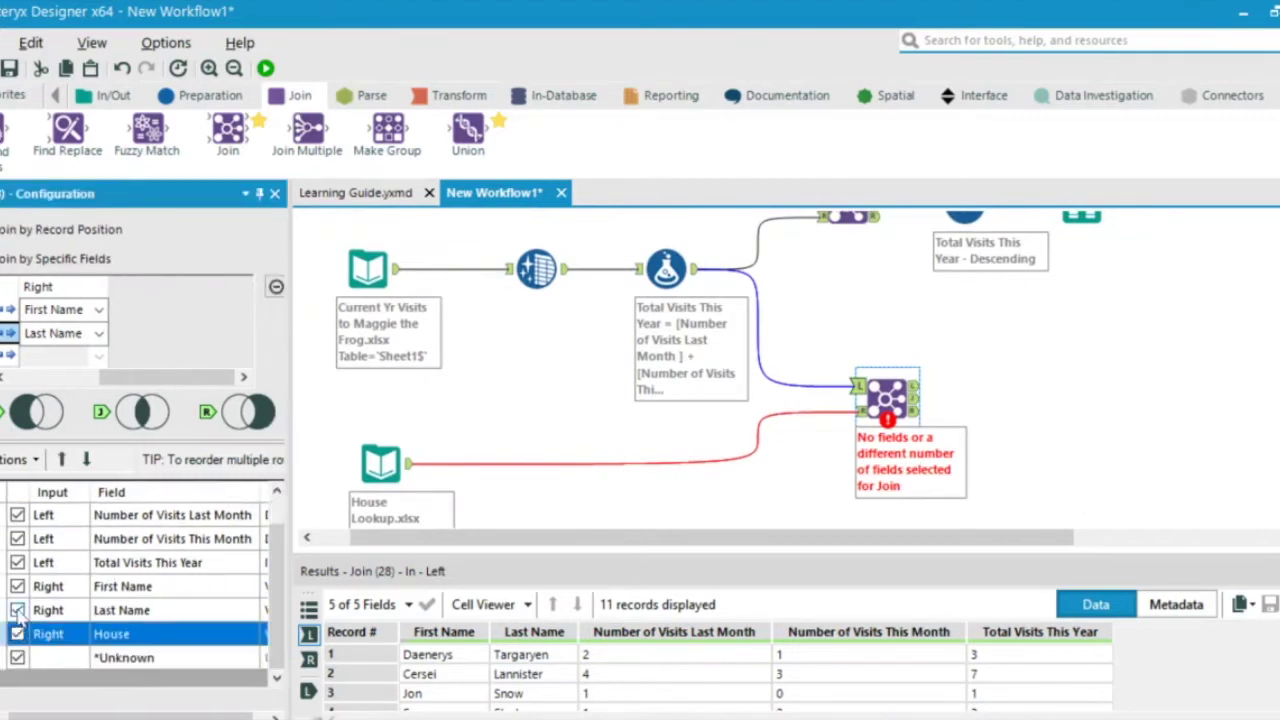
click(18, 610)
click(18, 586)
click(18, 634)
click(18, 586)
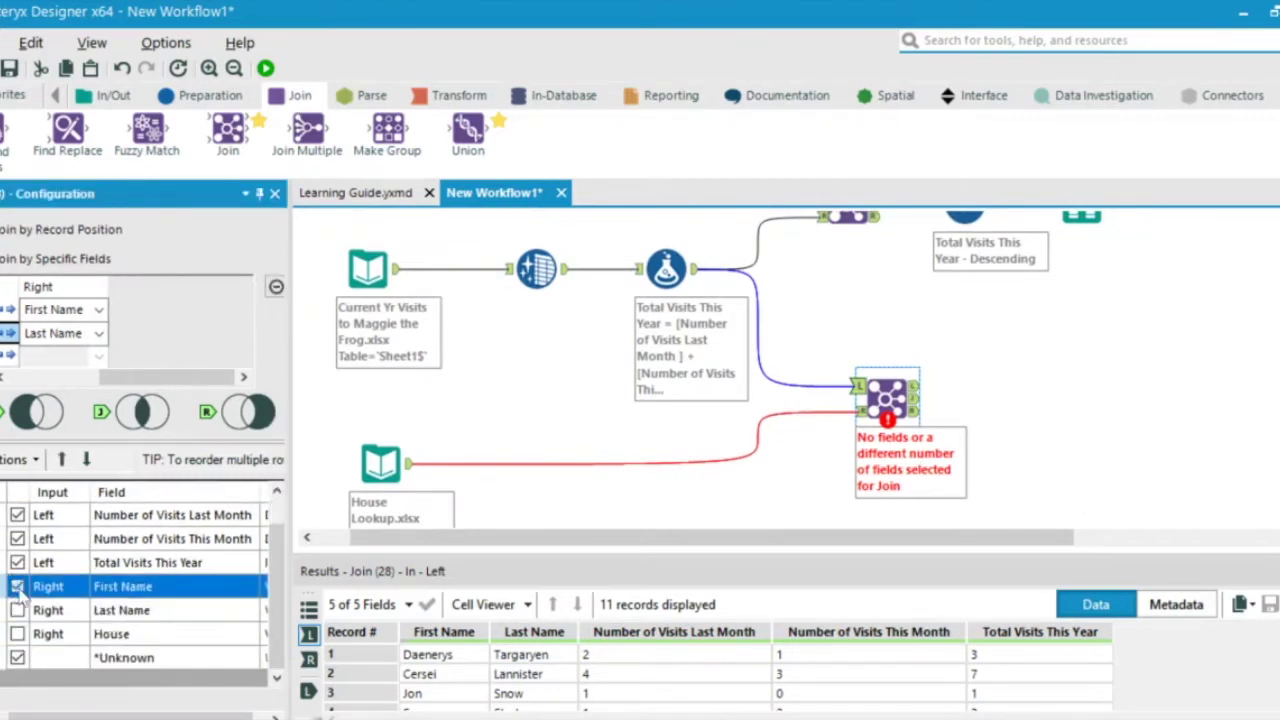
click(18, 562)
click(18, 562)
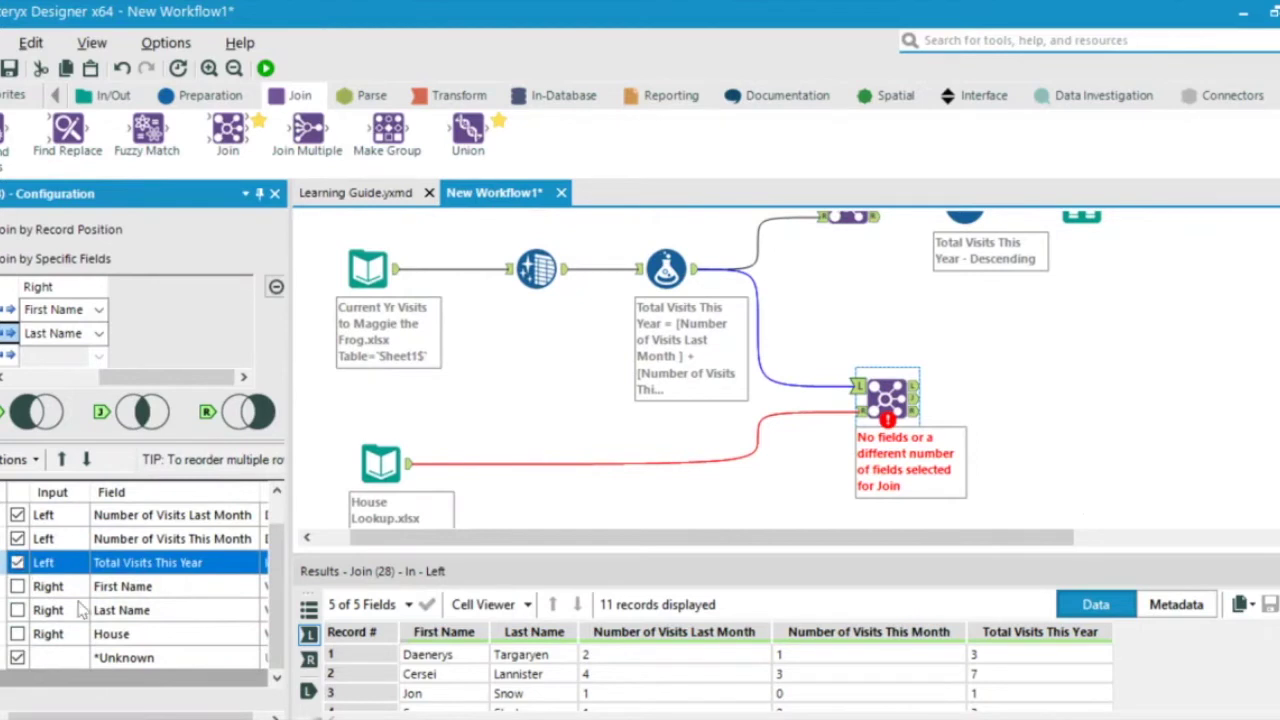
scroll(82, 610, up, 1)
scroll(97, 600, down, 1)
scroll(97, 600, up, 1)
mouse_move(276, 620)
mouse_down()
mouse_move(288, 652)
mouse_move(276, 596)
mouse_up()
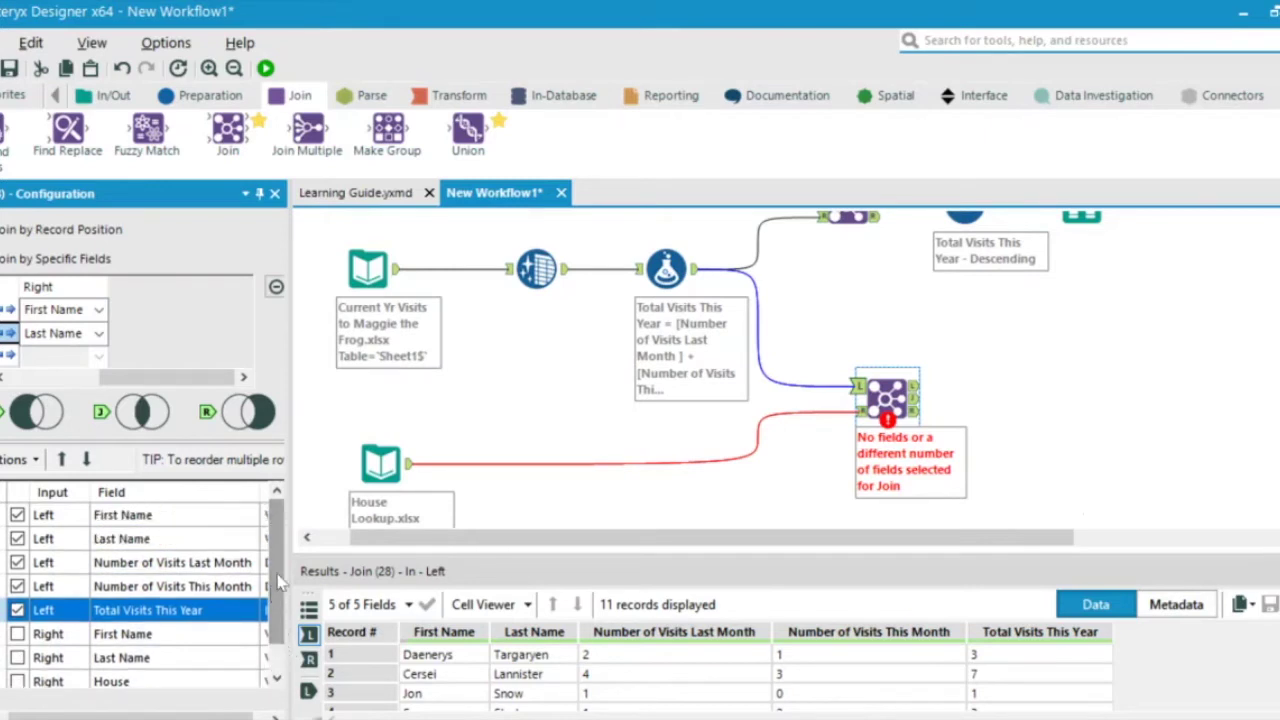
click(900, 390)
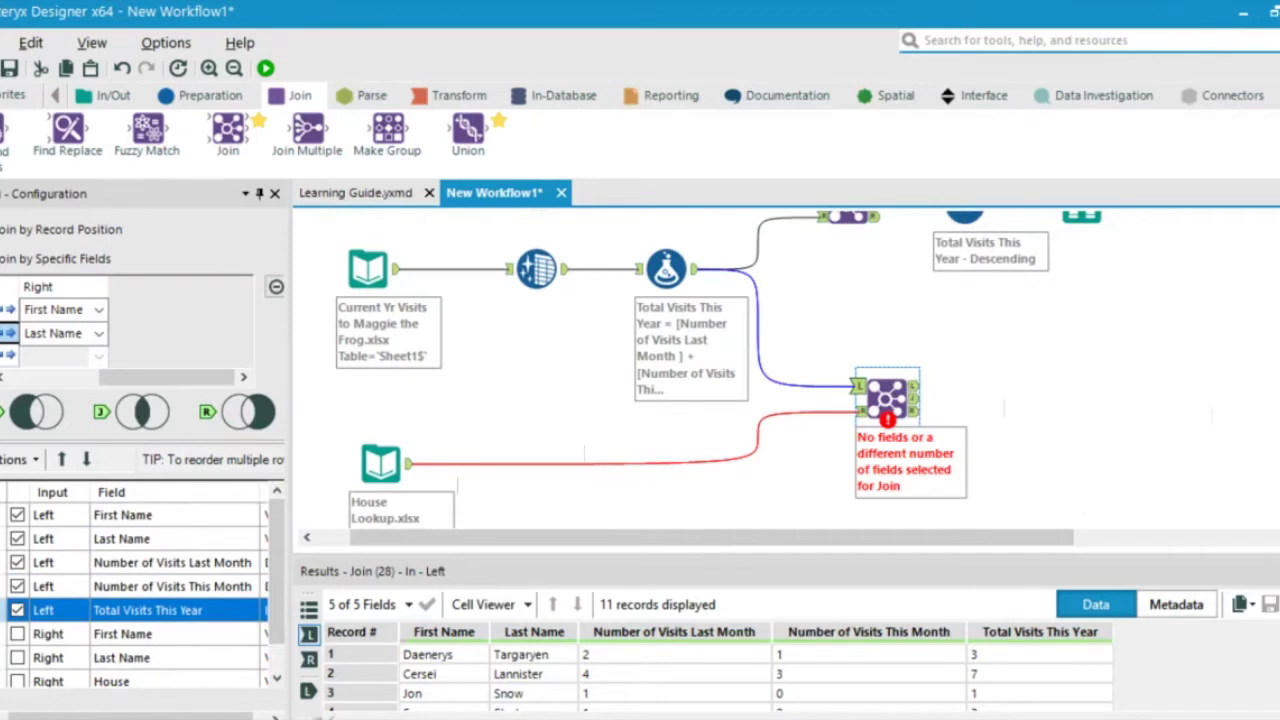
Add a Summarize tool connected to the House Lookup Join's J output.
scroll(700, 370, up, 1)
click(459, 95)
drag(312, 135, 1003, 416)
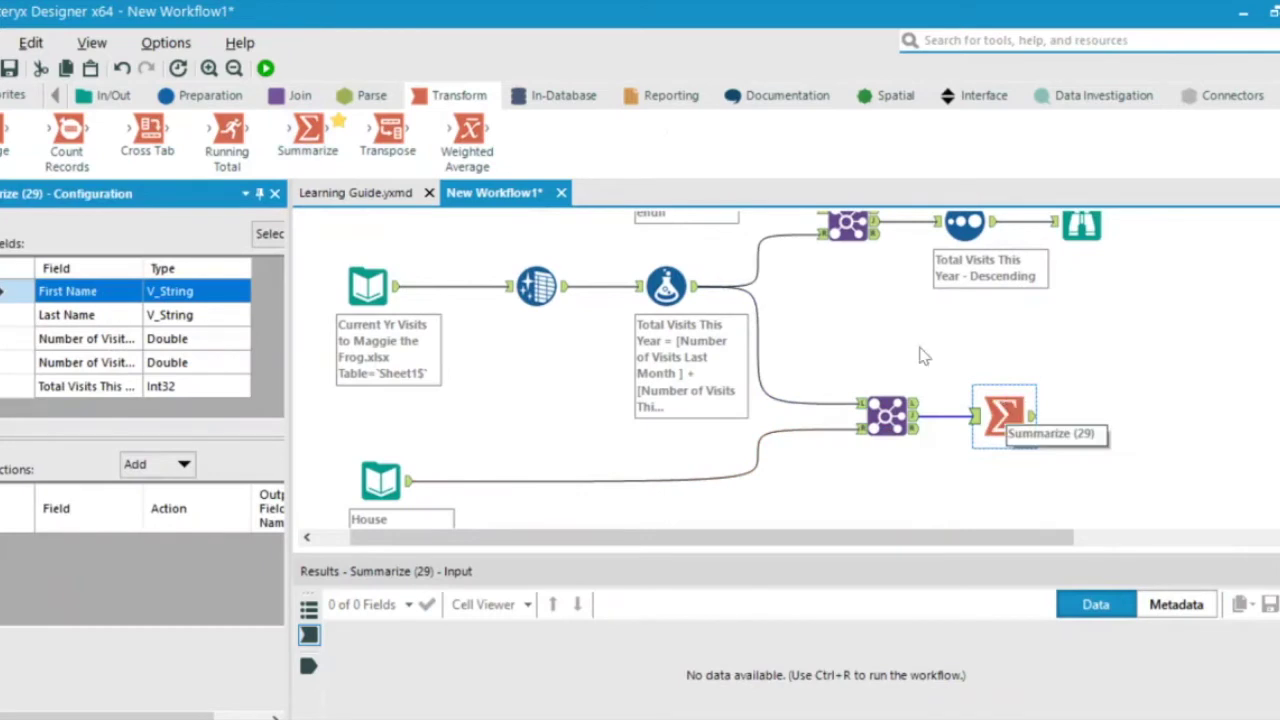
Add a Group By action on First Name to the Summarize tool and view the alternative action types offered for it.
click(160, 465)
click(205, 332)
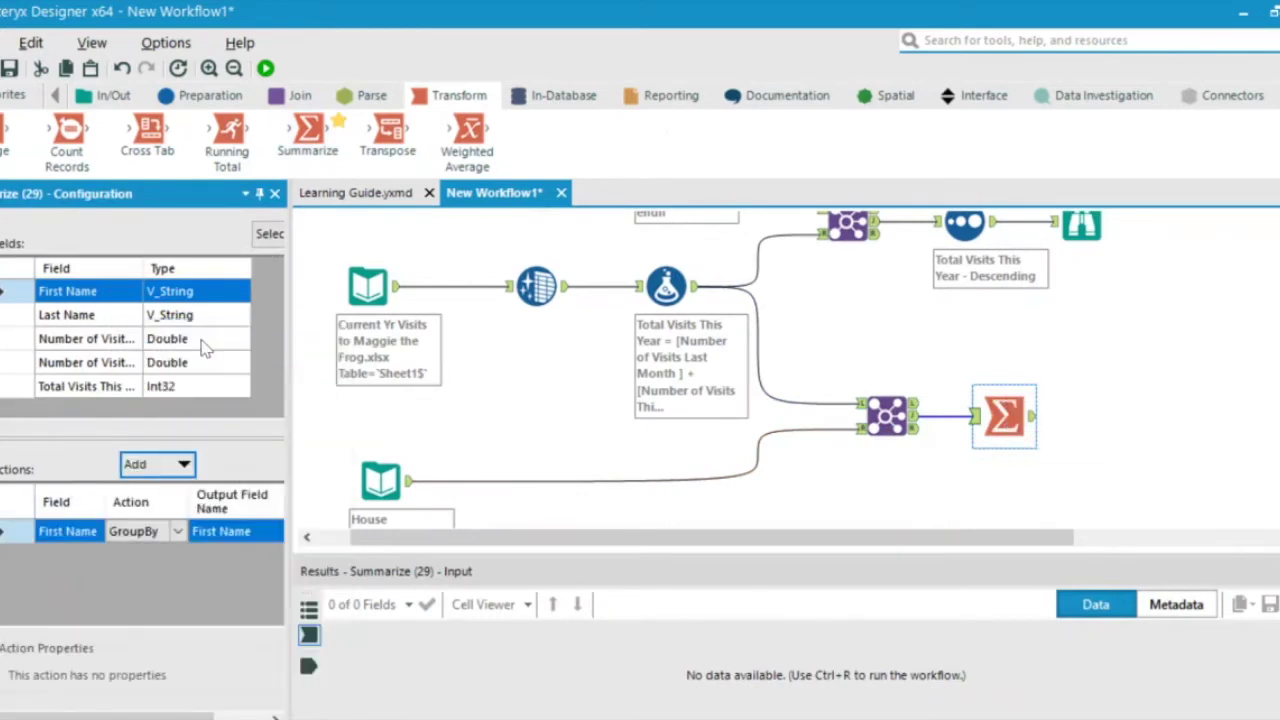
click(160, 535)
click(166, 533)
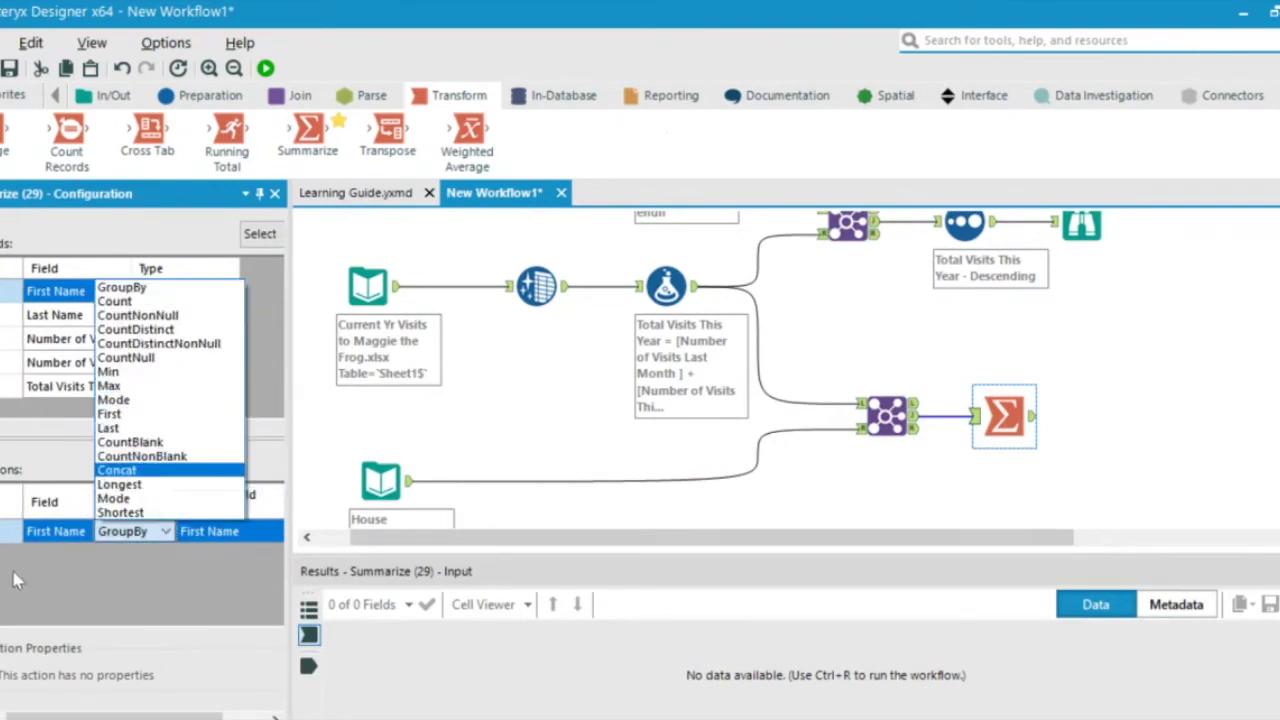
click(60, 535)
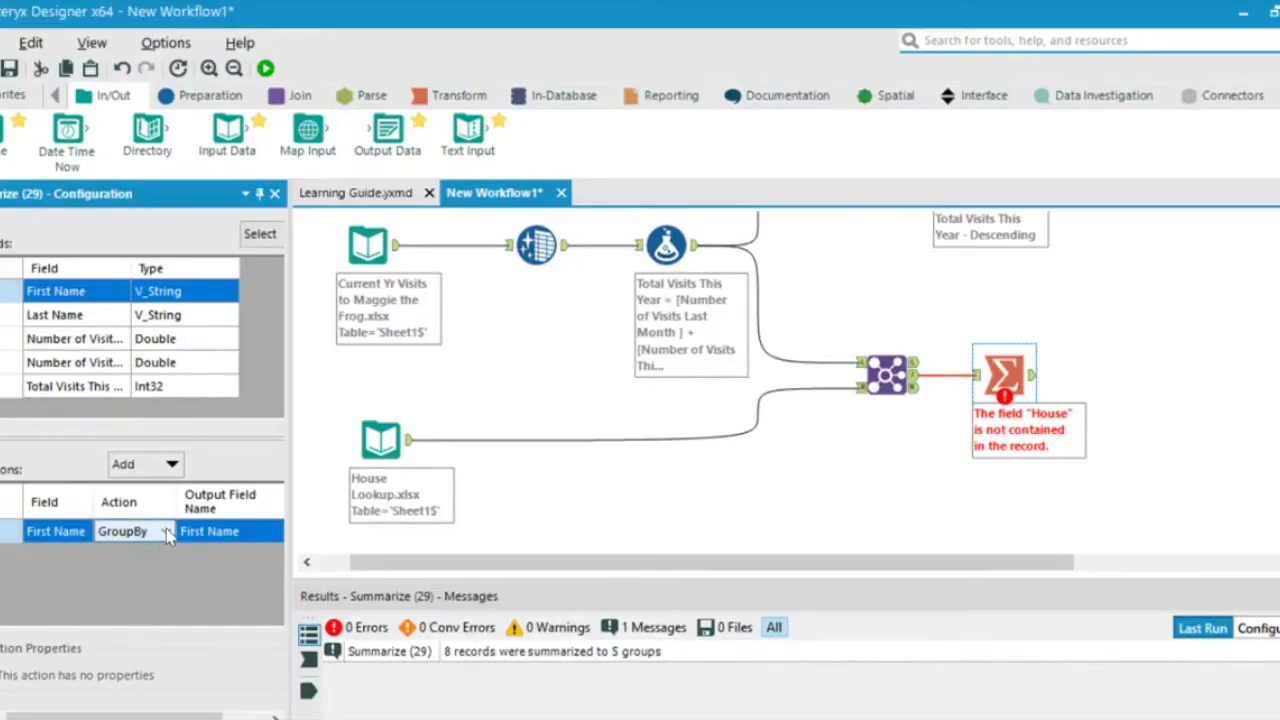
click(166, 533)
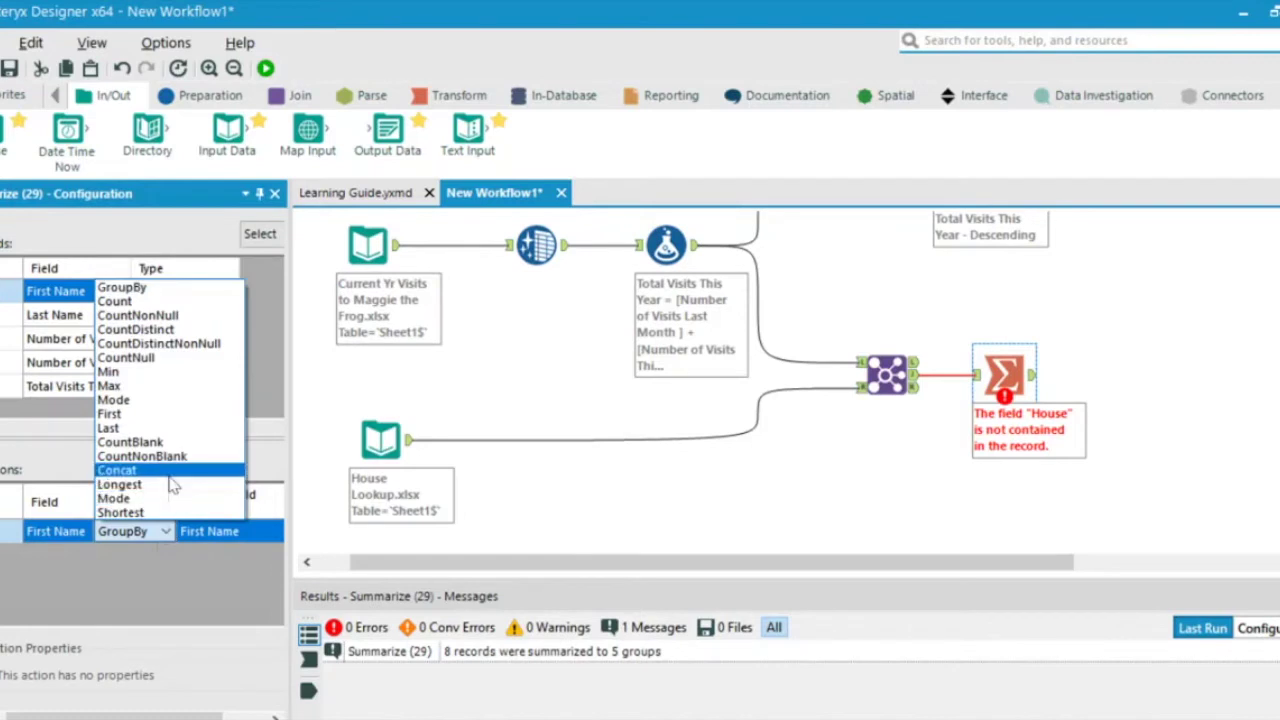
key(Escape)
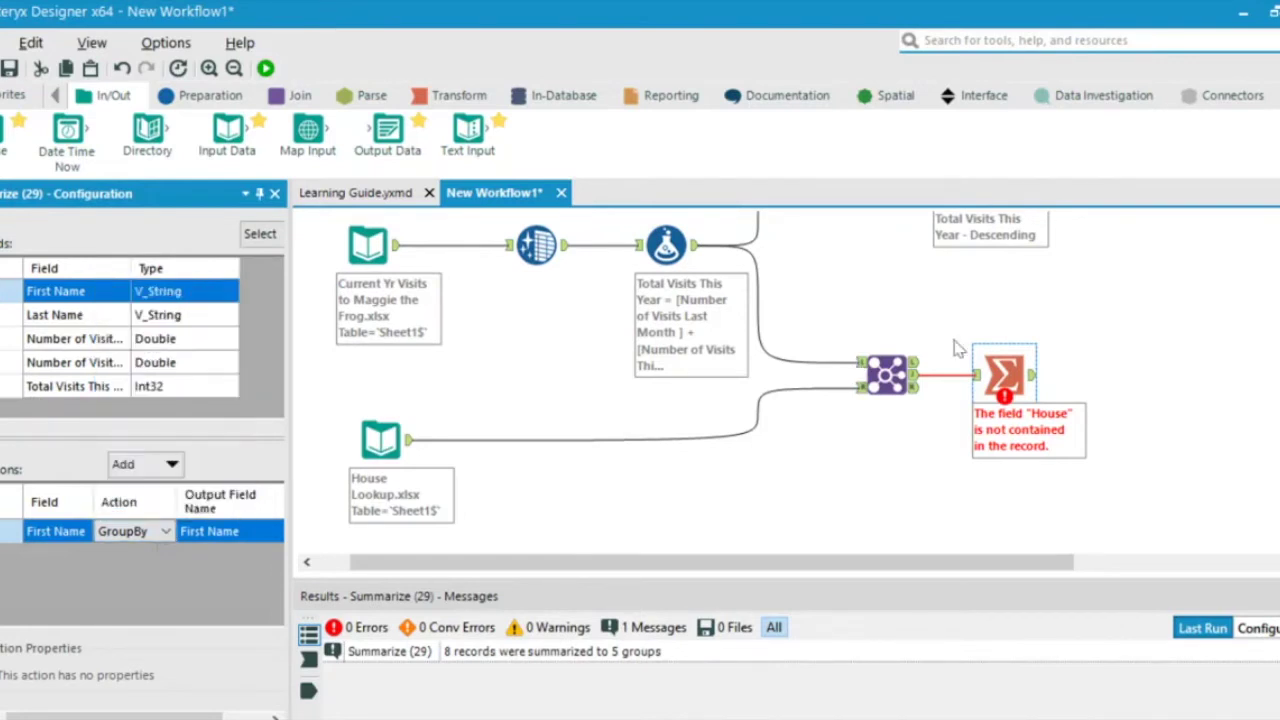
Include the right-input House field again in the House Lookup Join's output.
click(885, 380)
scroll(200, 586, down, 1)
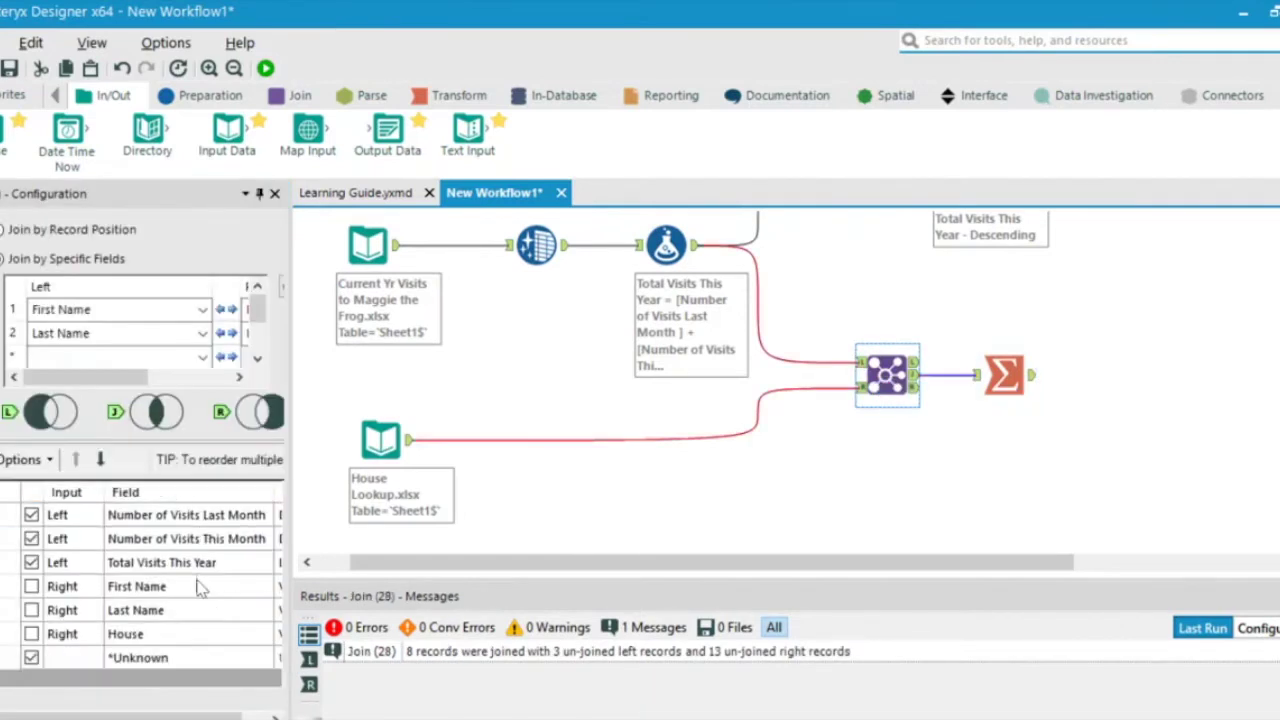
click(30, 634)
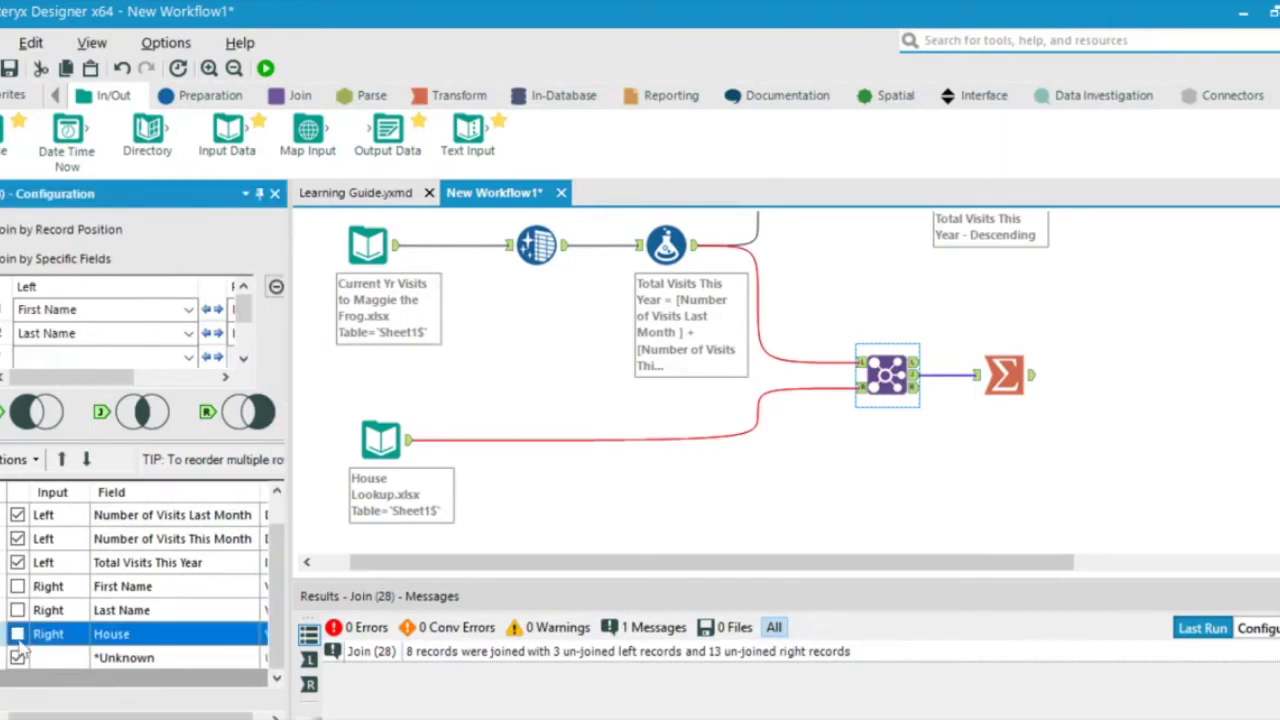
Replace the Summarize tool's First Name grouping with a Group By action on House.
click(988, 395)
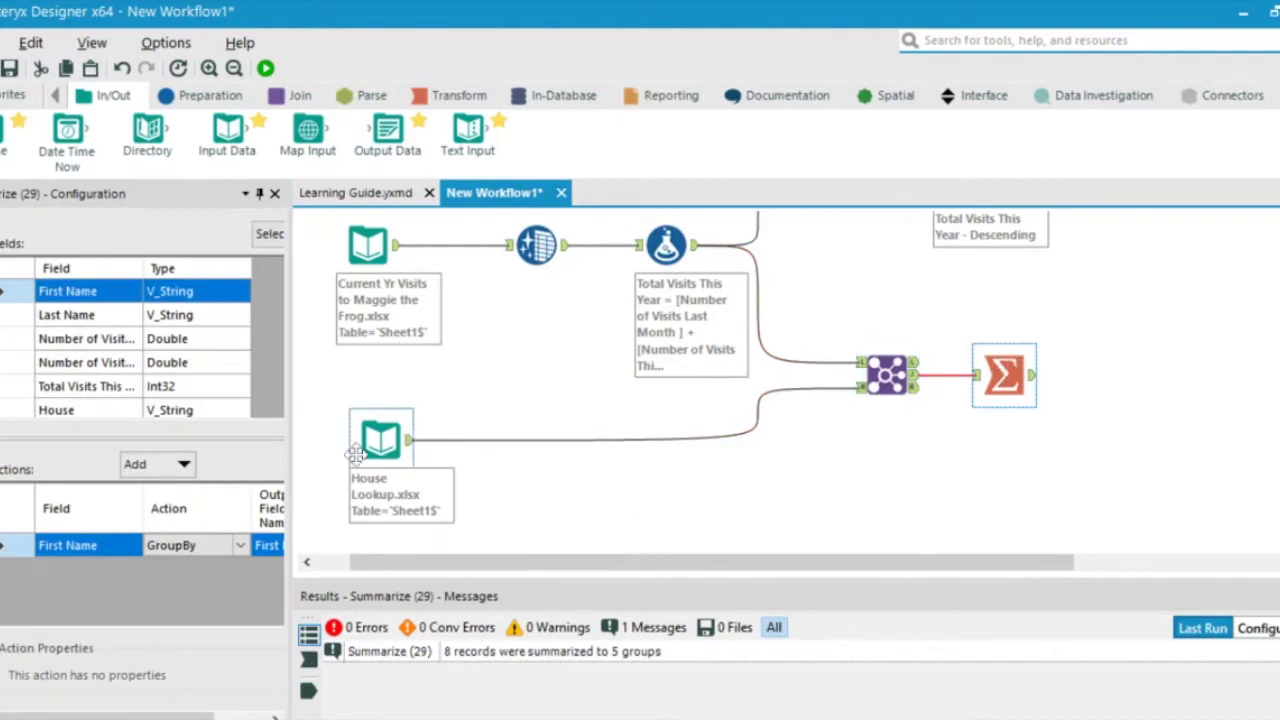
click(218, 568)
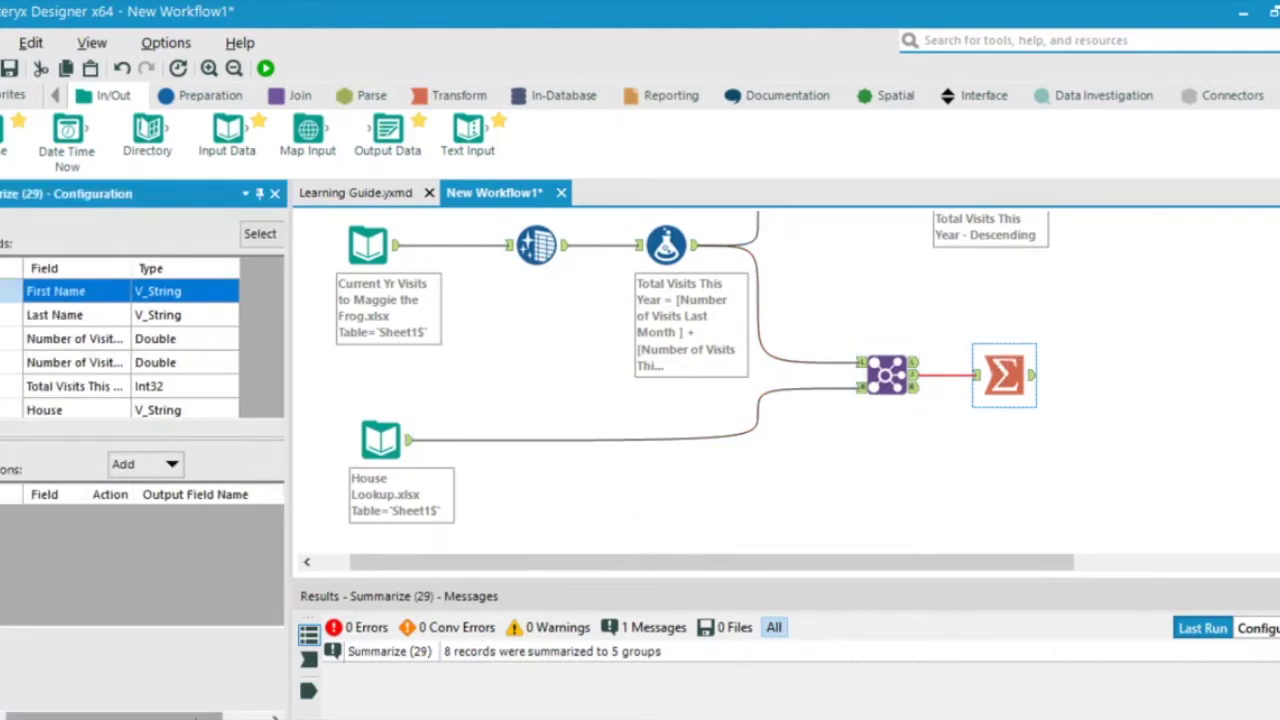
drag(110, 716, 156, 716)
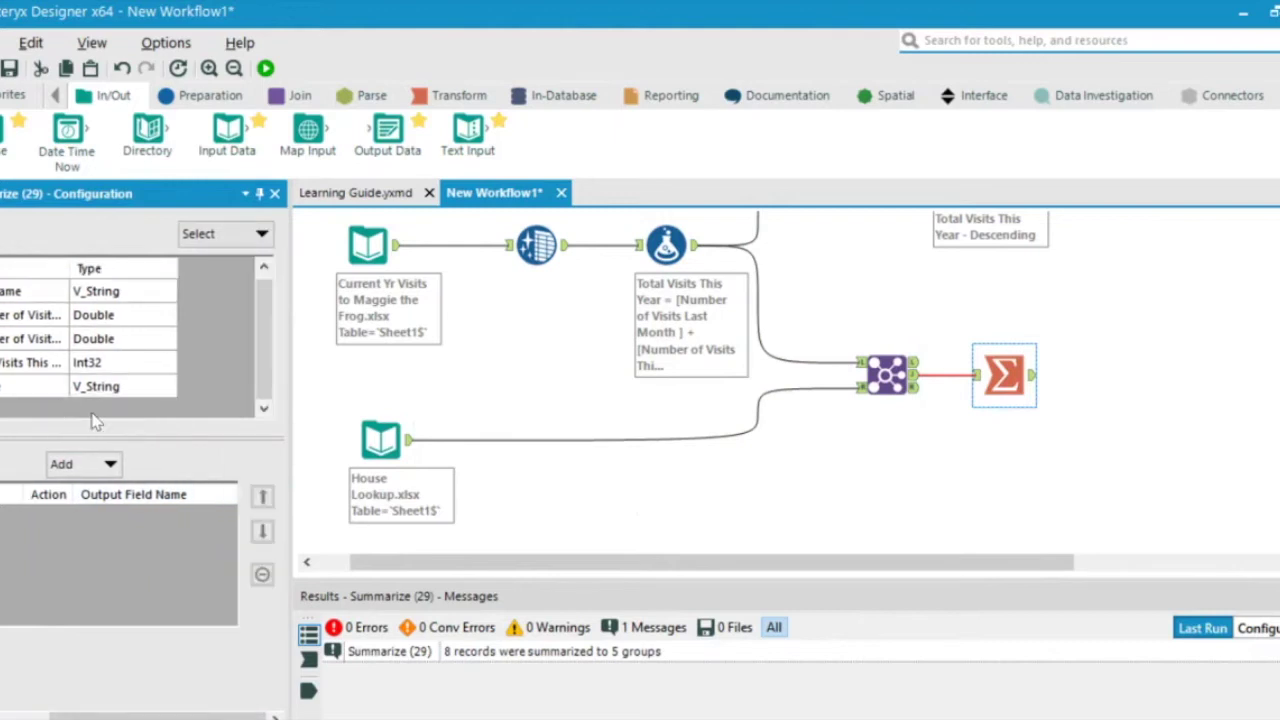
scroll(250, 396, down, 1)
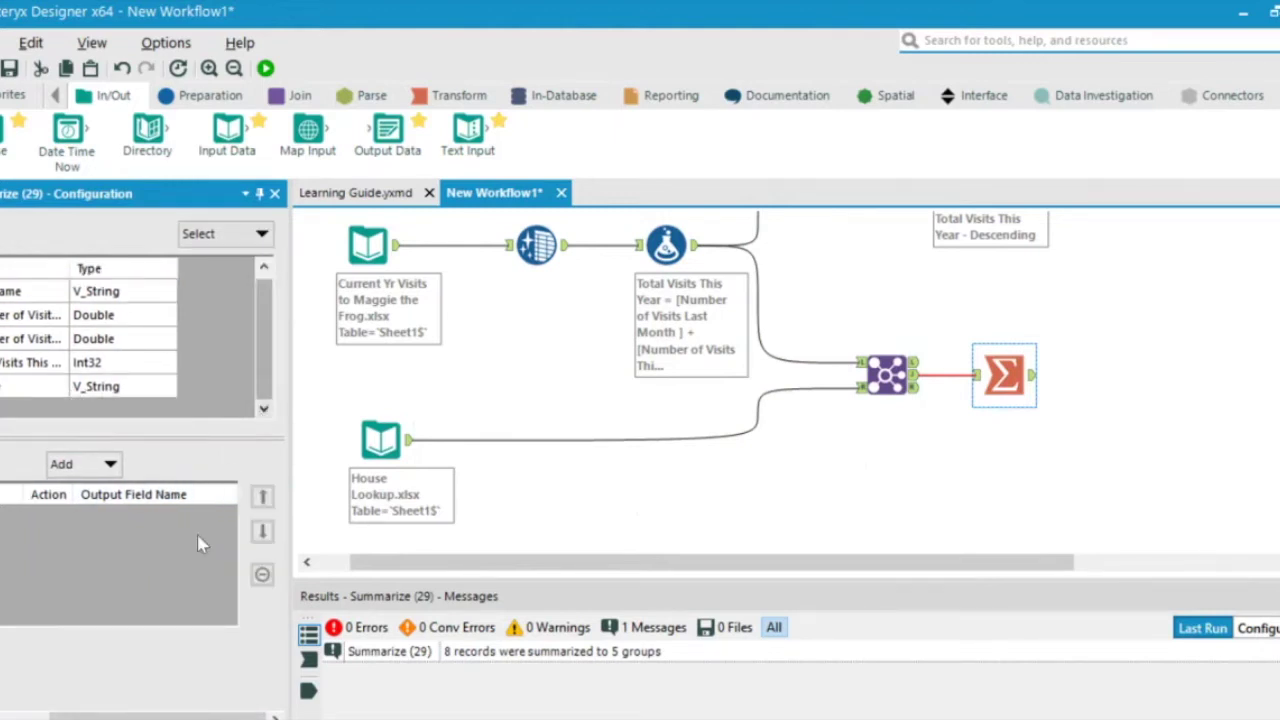
drag(105, 716, 57, 716)
click(80, 390)
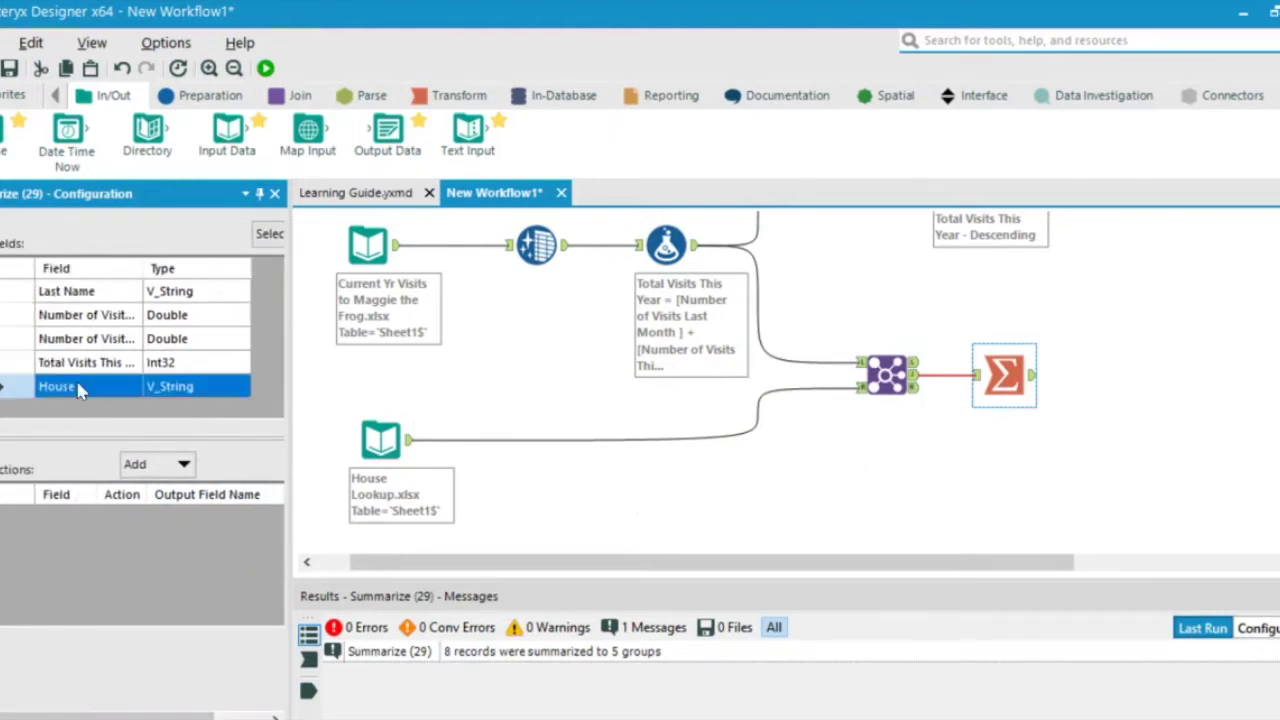
click(142, 462)
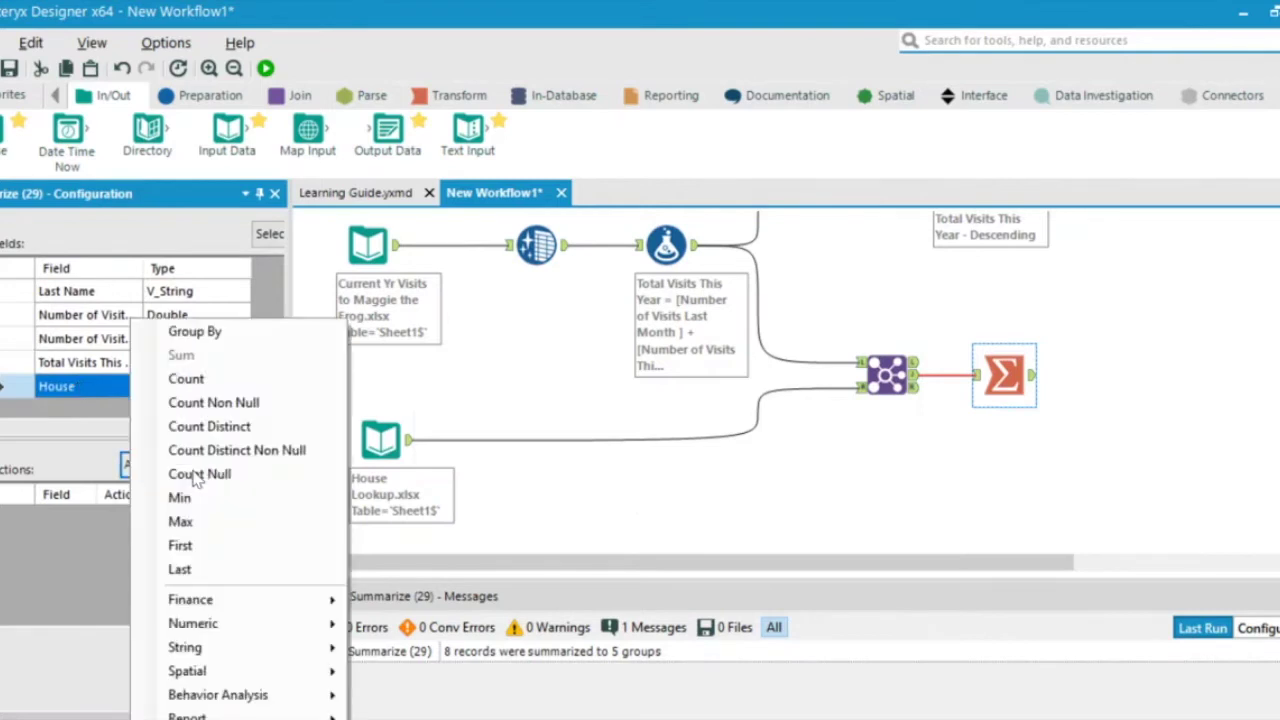
click(210, 334)
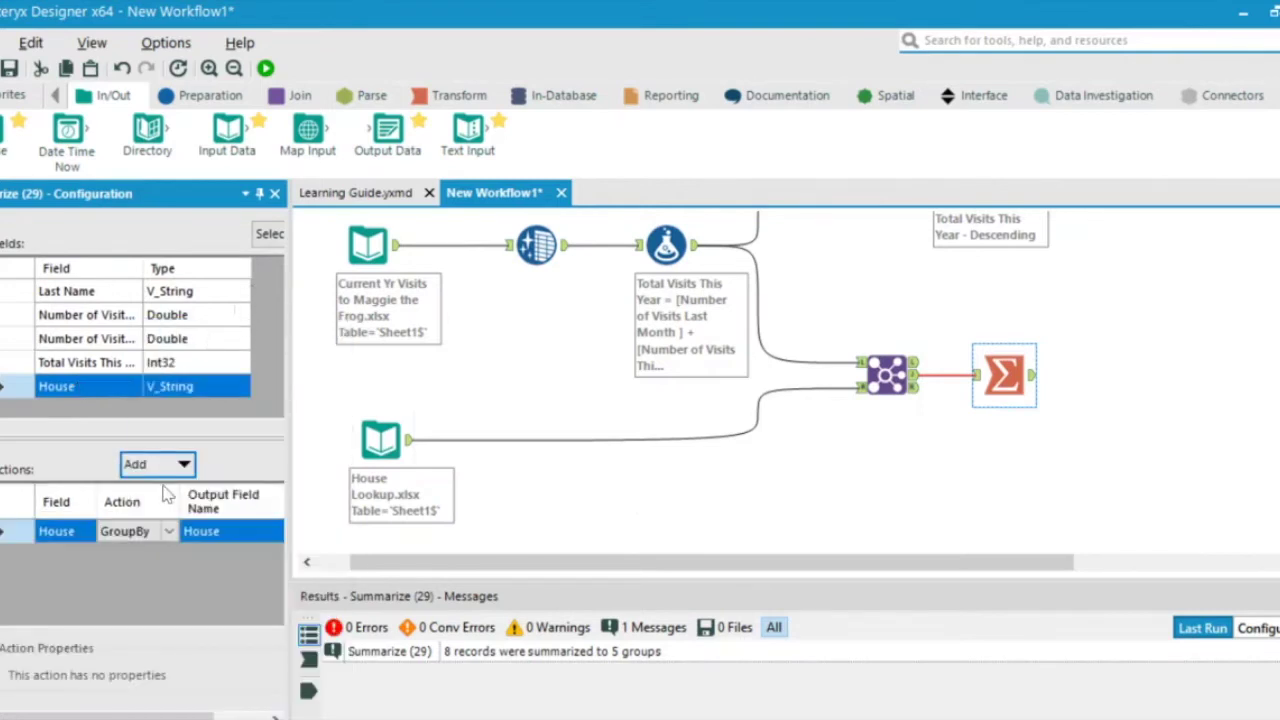
Add a Sum action on Total Visits This Year to the Summarize tool.
click(85, 368)
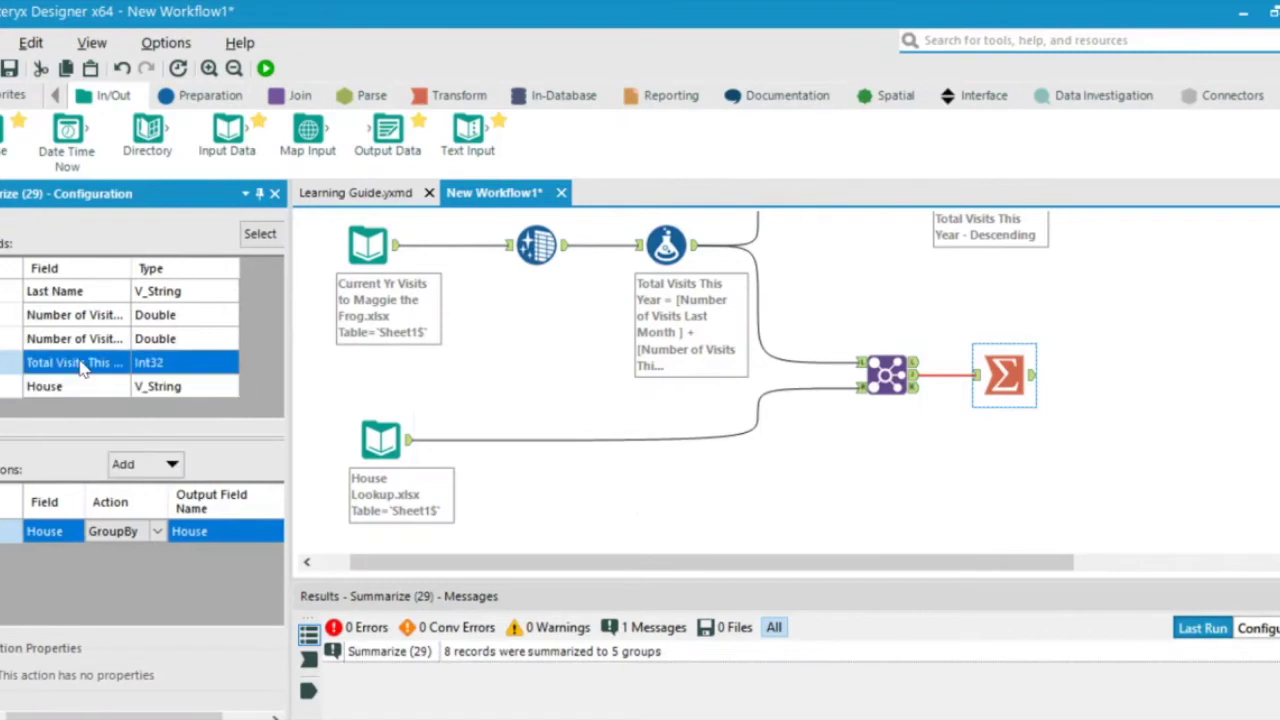
click(177, 465)
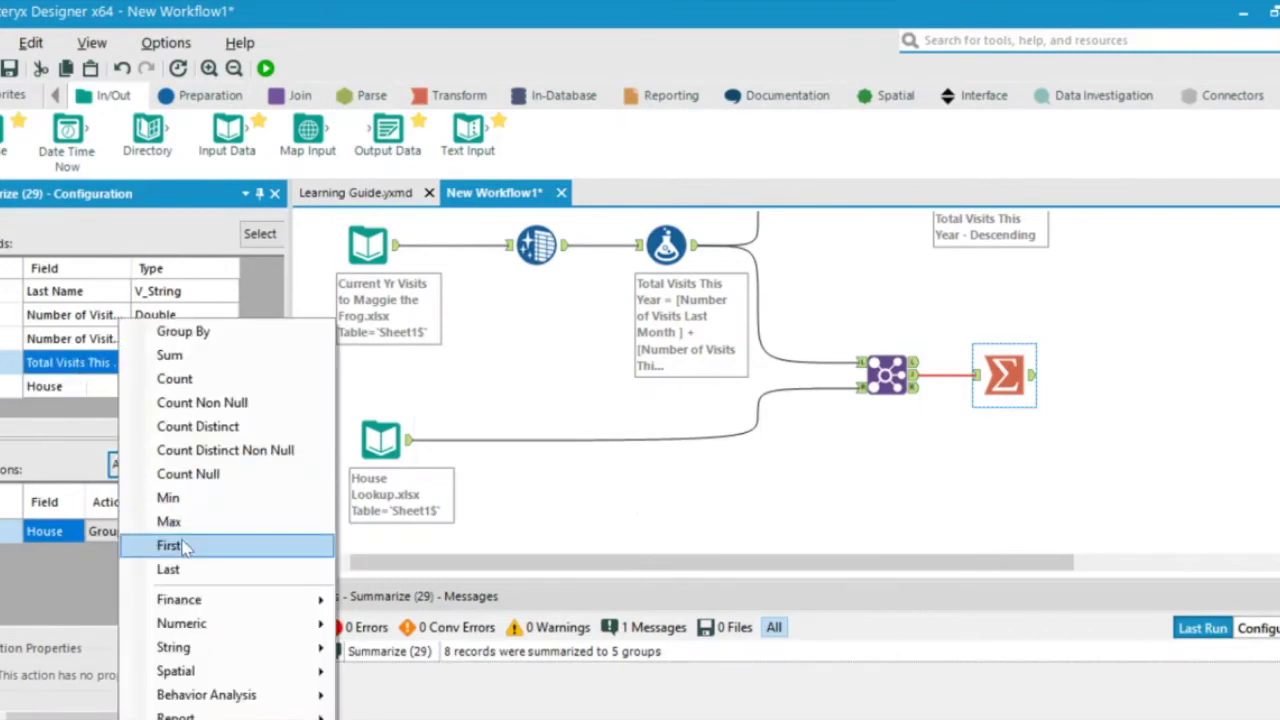
click(182, 356)
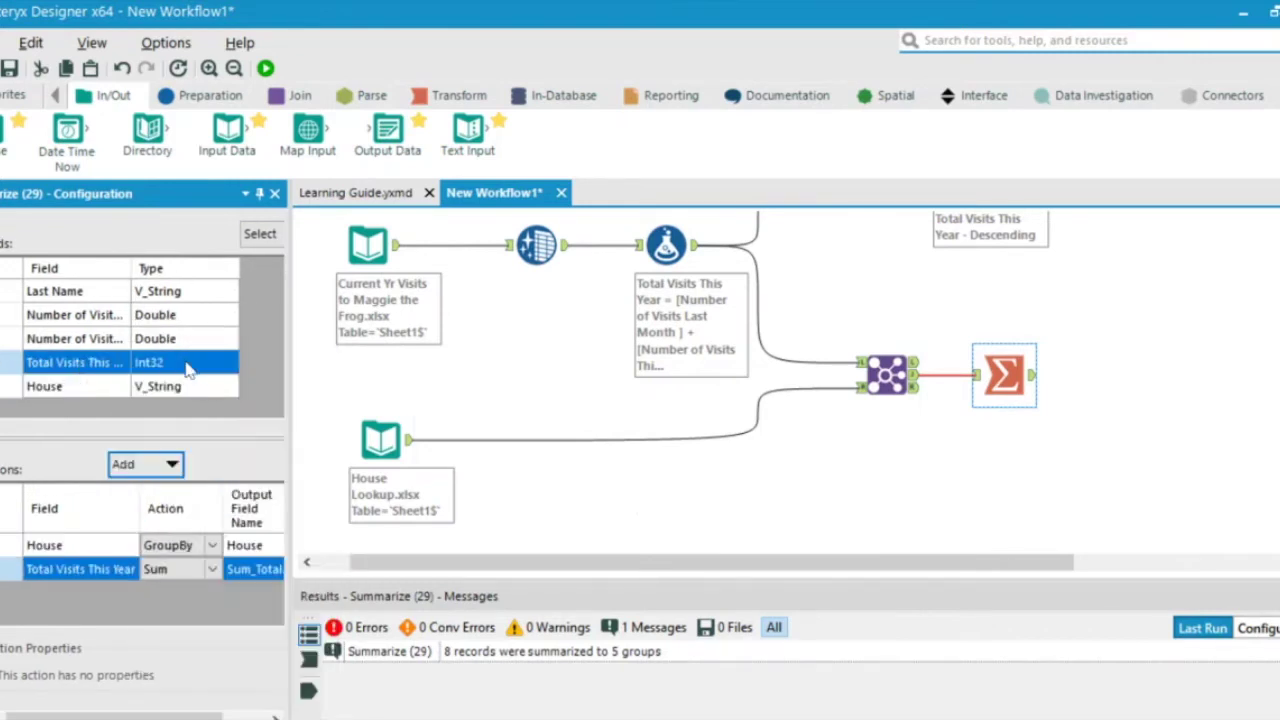
Add a Sort tool connected to the Summarize tool's output.
click(1005, 370)
click(195, 96)
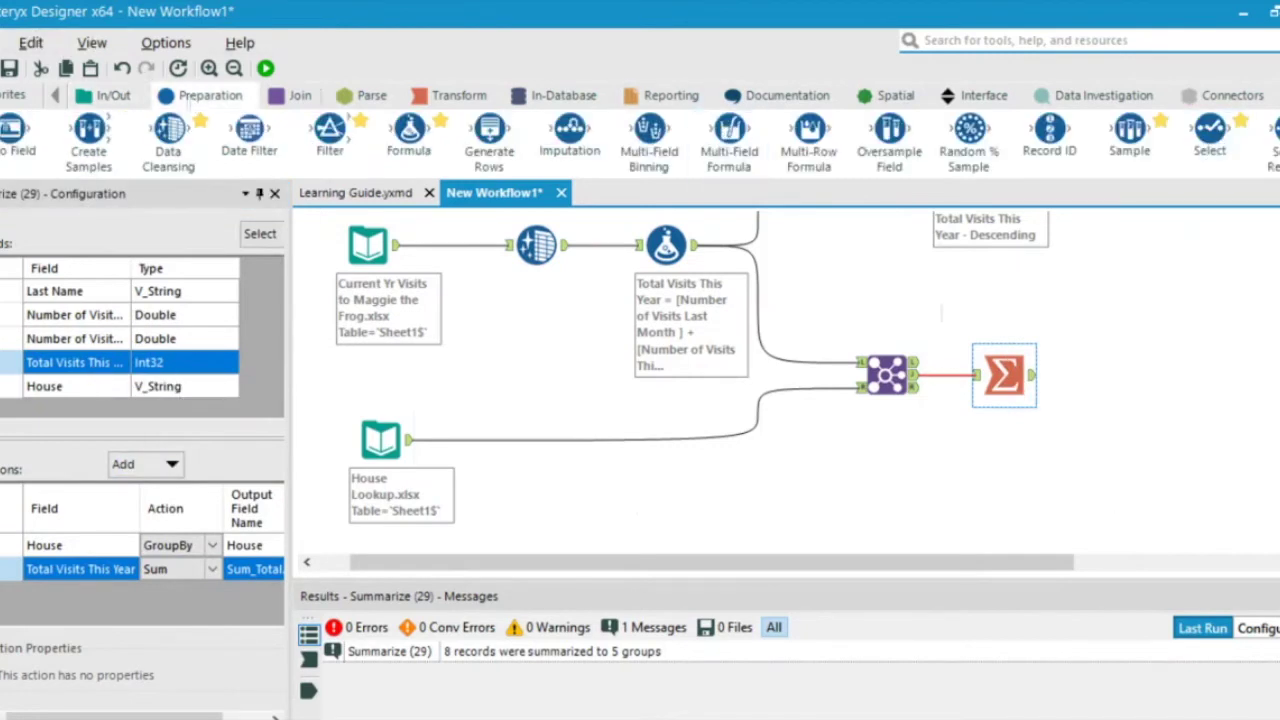
scroll(1162, 140, down, 3)
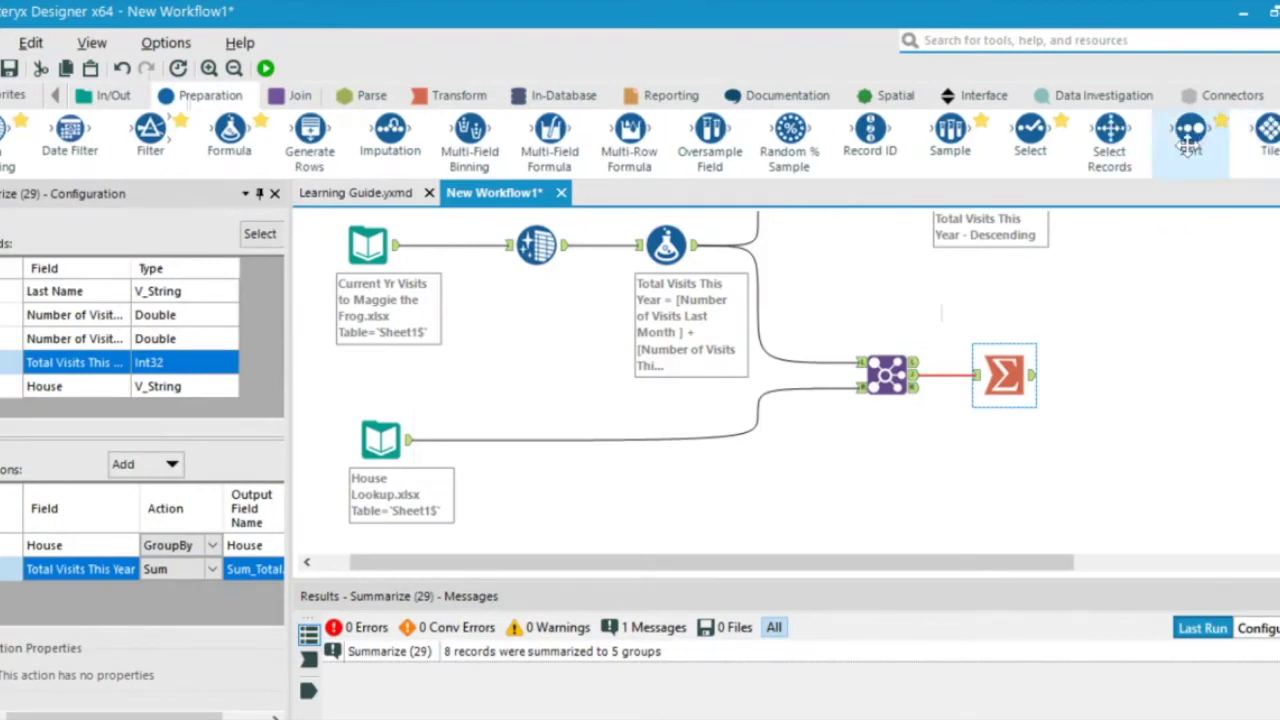
drag(1162, 178, 1128, 374)
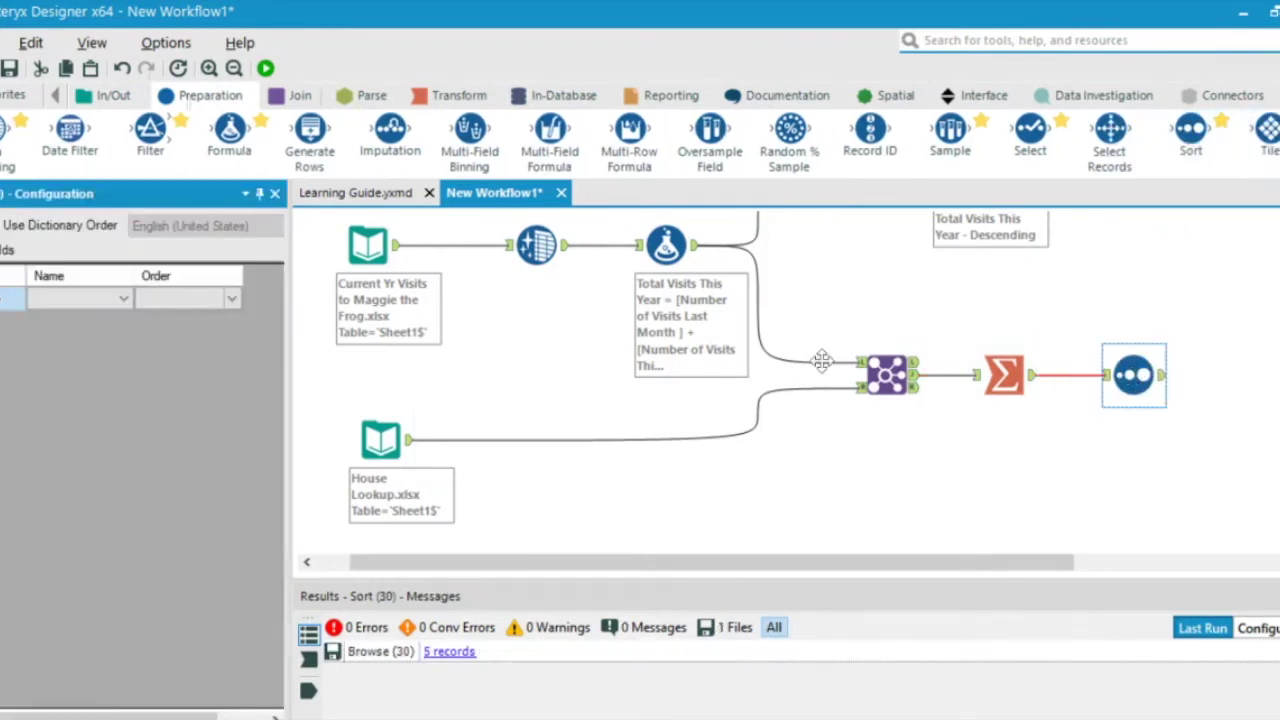
Configure the new Sort tool to order Sum_Total Visits This Year in descending order.
click(94, 298)
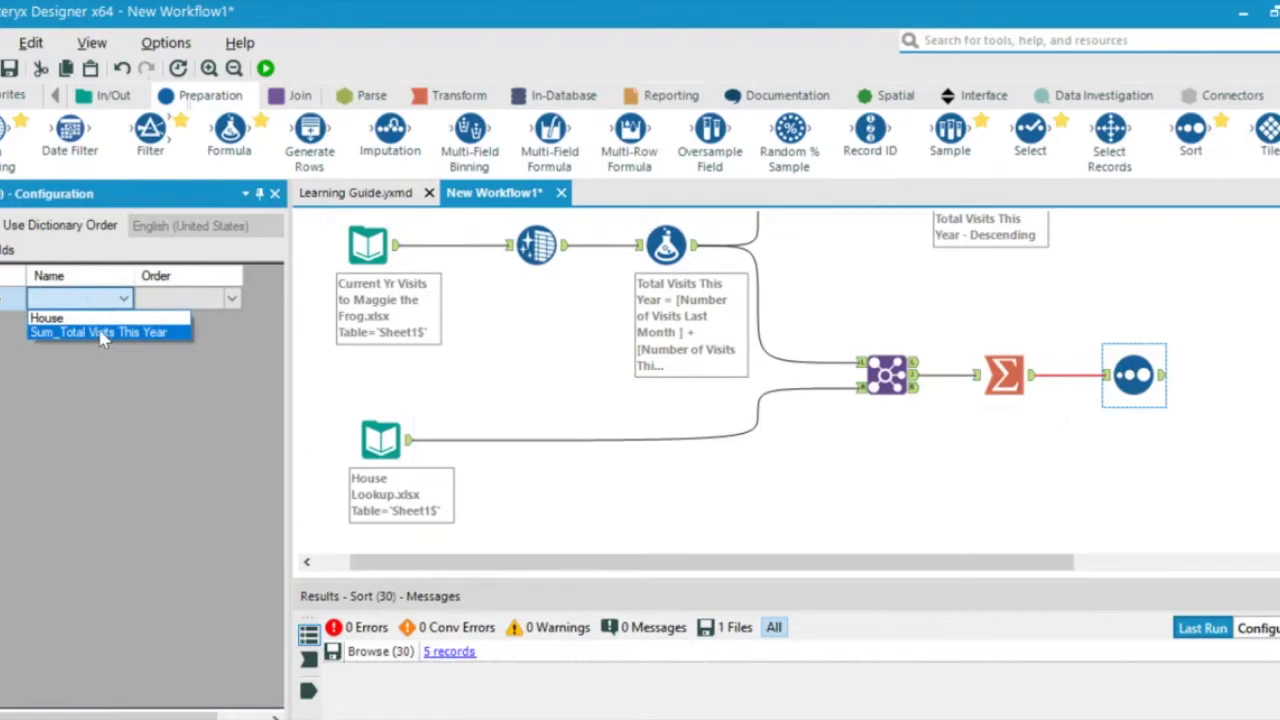
click(100, 332)
click(222, 298)
click(222, 333)
click(1133, 377)
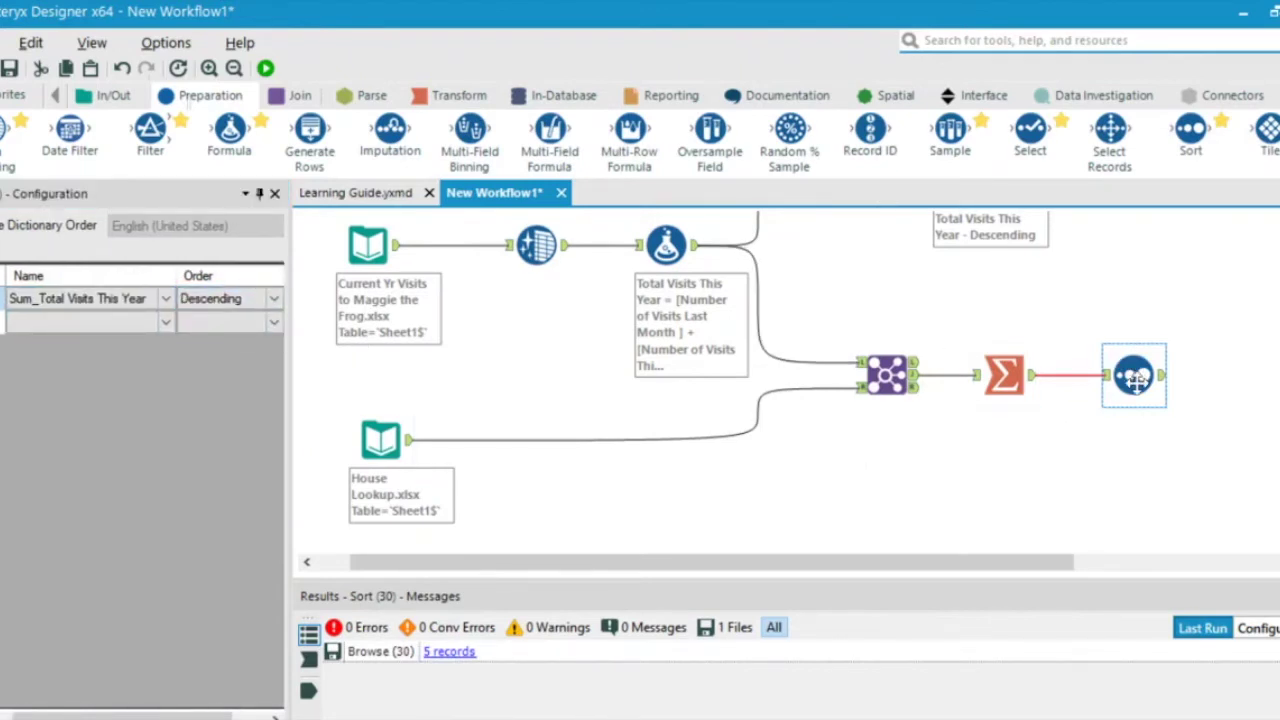
Add a Browse tool after the house totals Sort tool, run the workflow and view its sorted results.
click(113, 95)
drag(8, 142, 1262, 377)
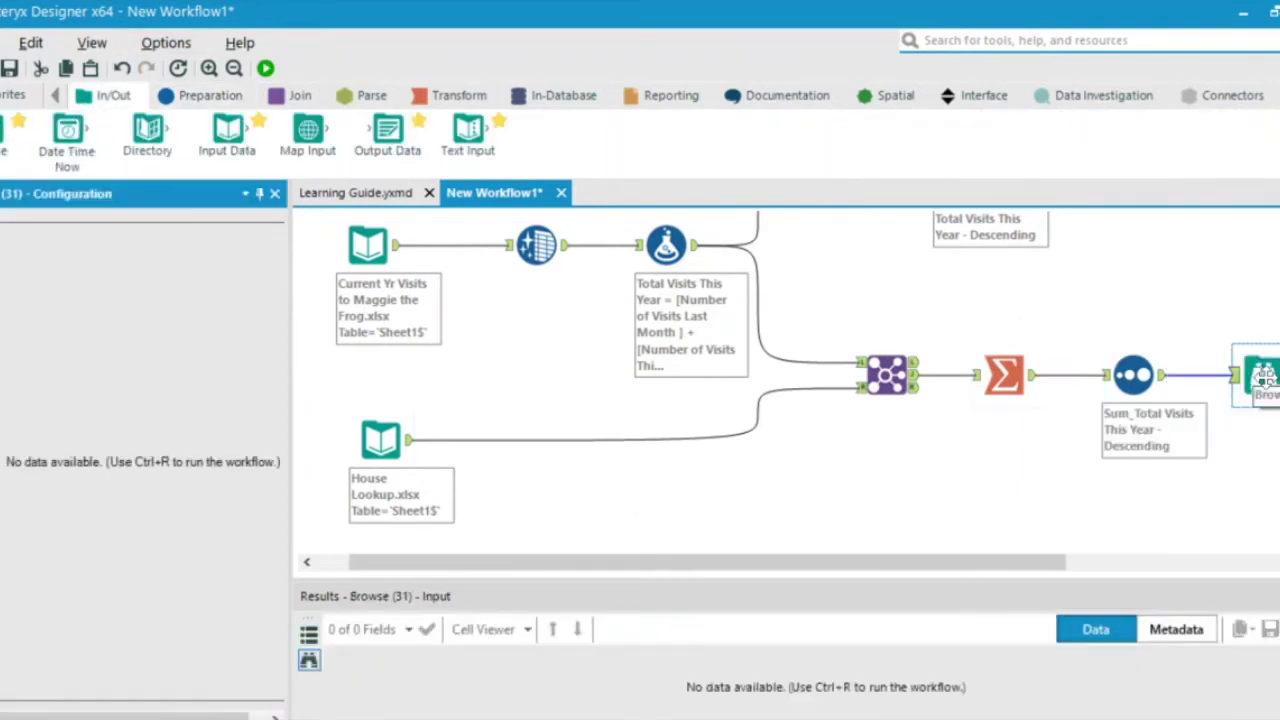
key(ctrl+r)
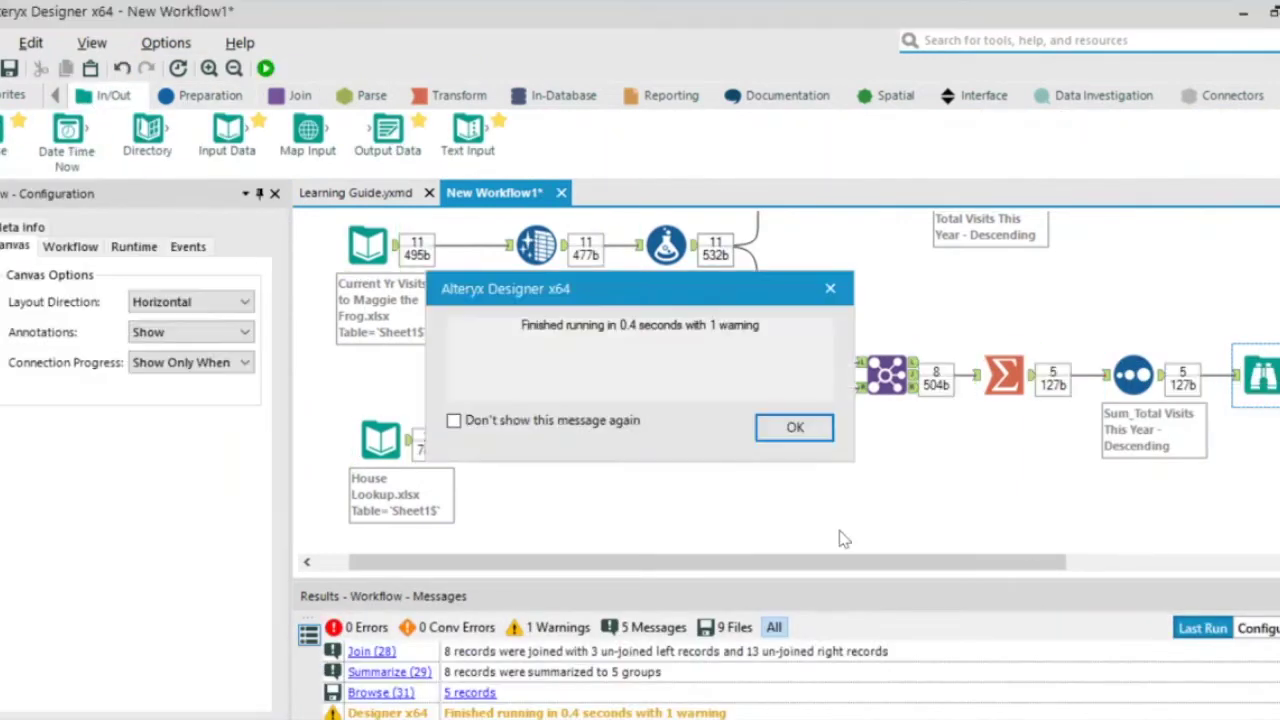
click(795, 428)
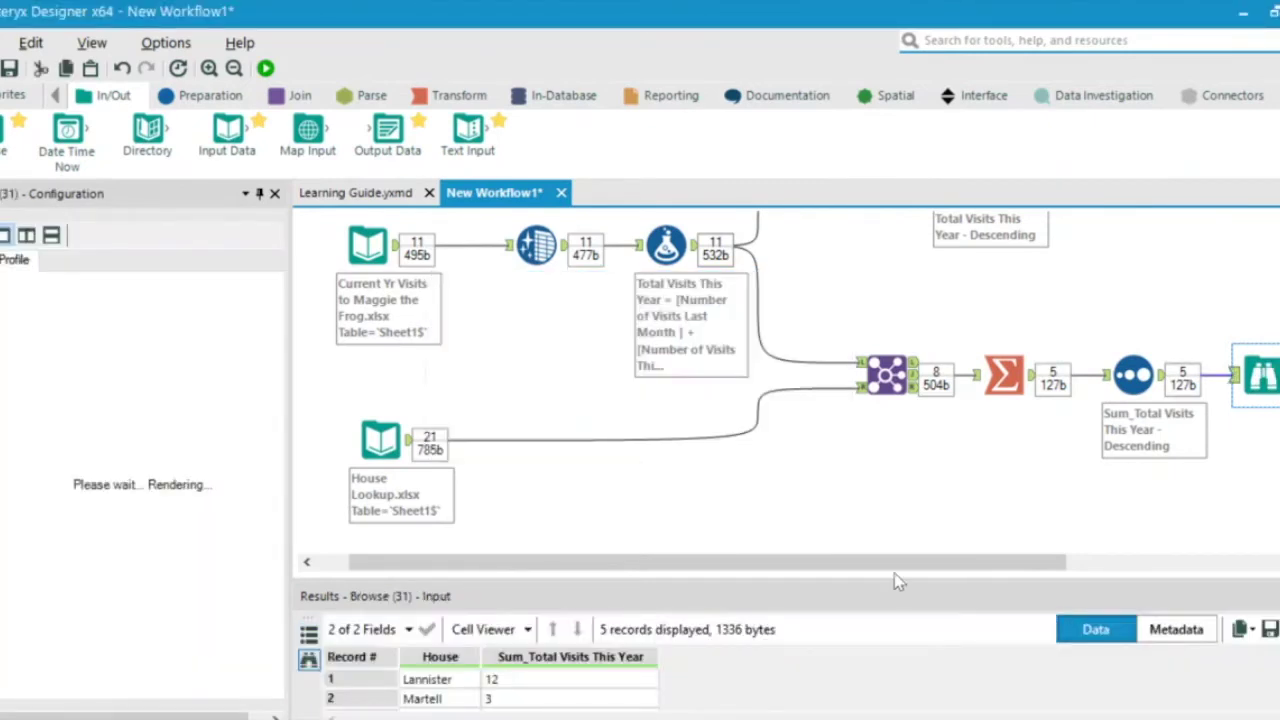
drag(897, 586, 905, 418)
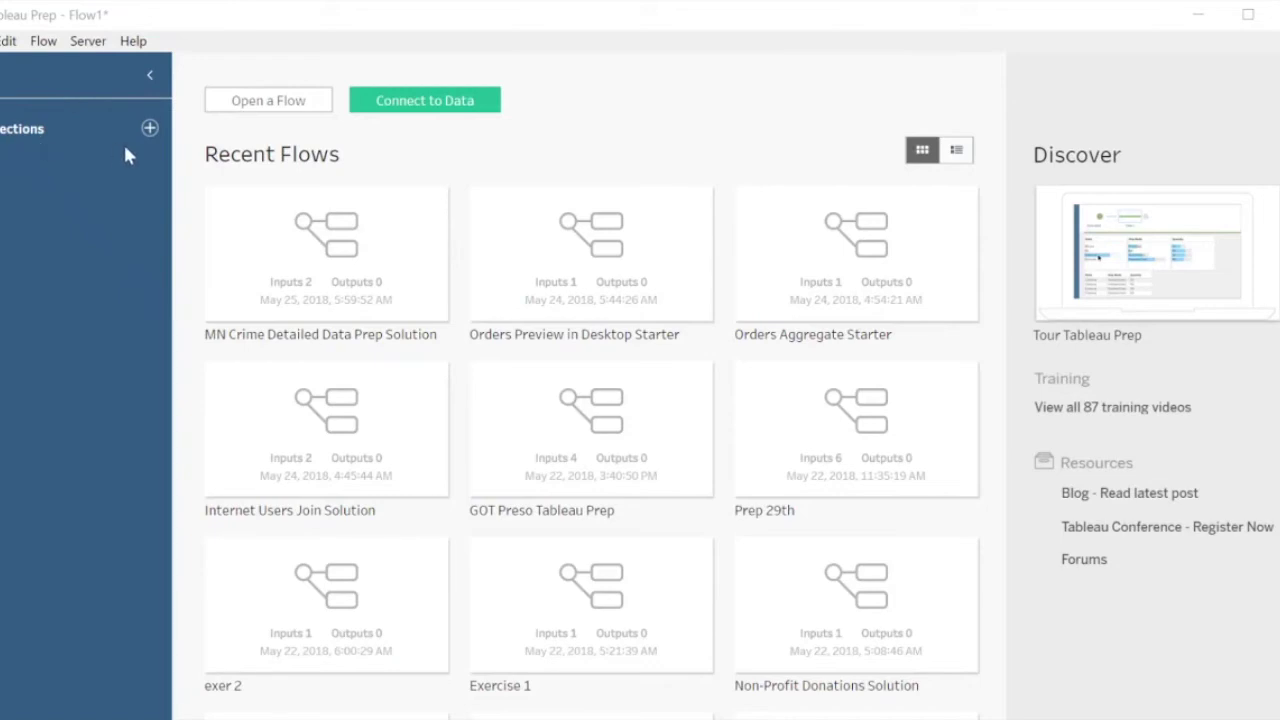
In Tableau Prep, connect the flow to the Excel file Last Yr 1 in the TfNSW Preso folder.
click(150, 129)
click(250, 177)
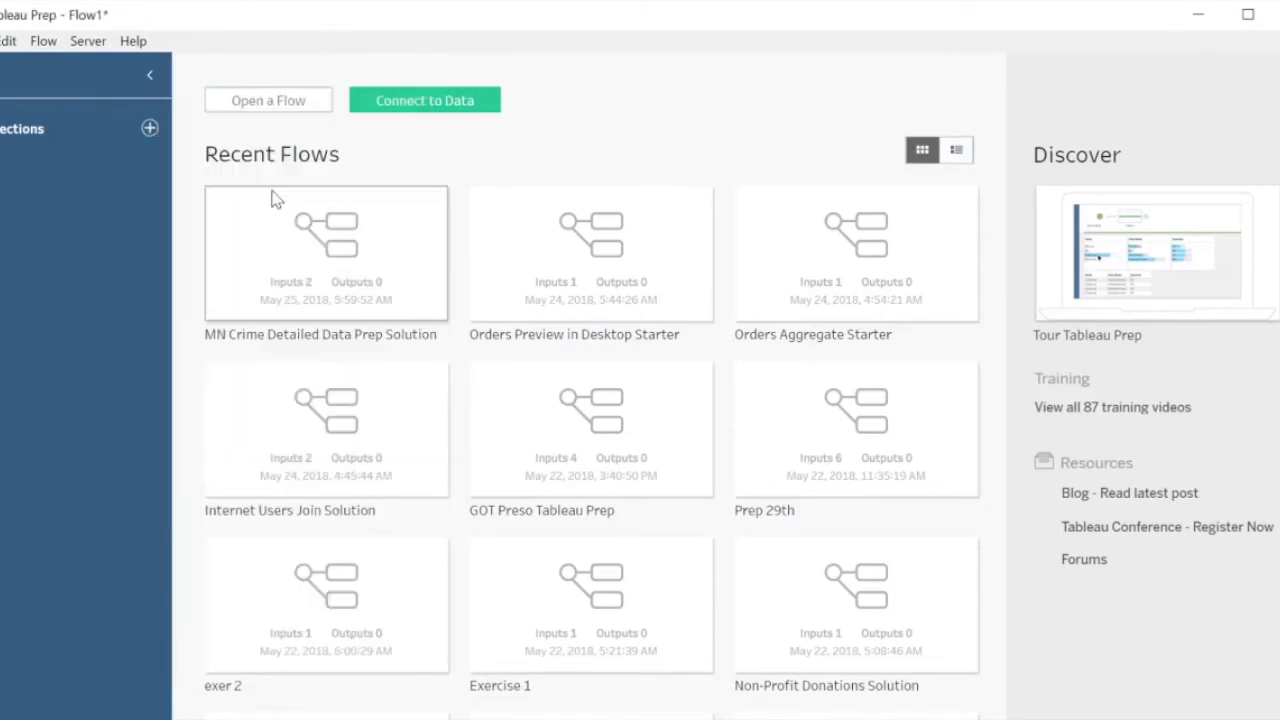
click(318, 280)
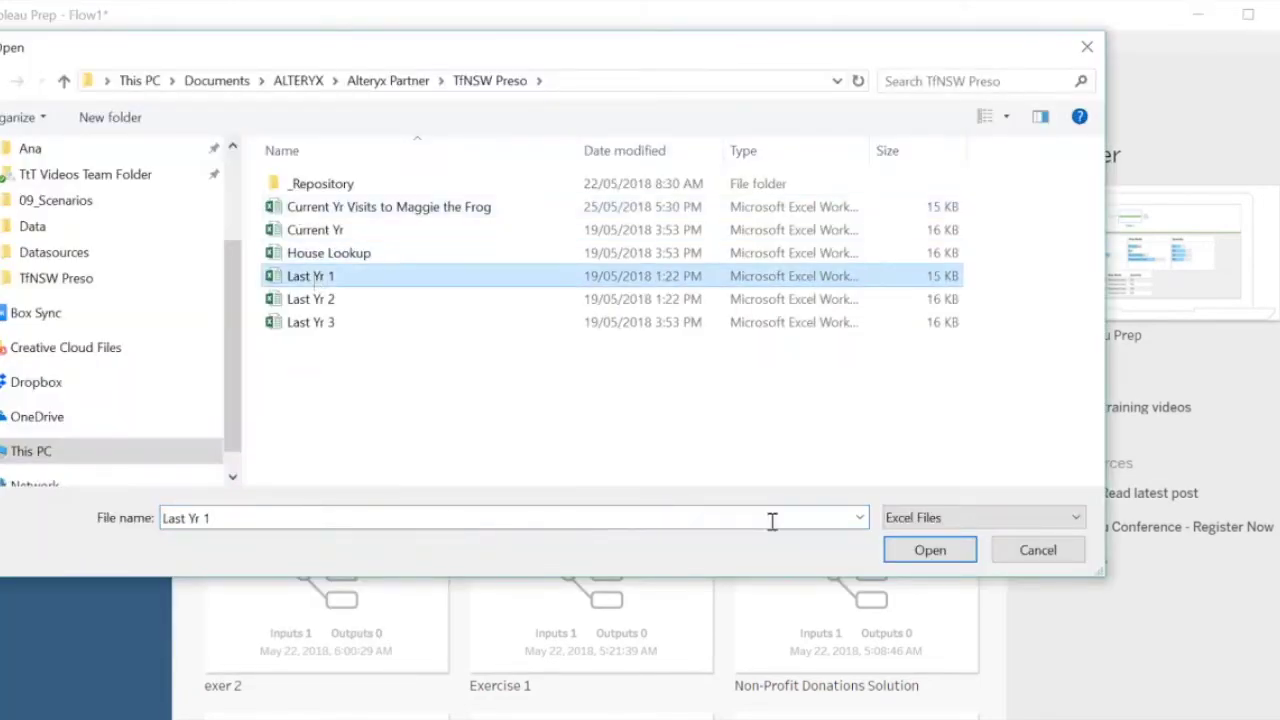
click(925, 560)
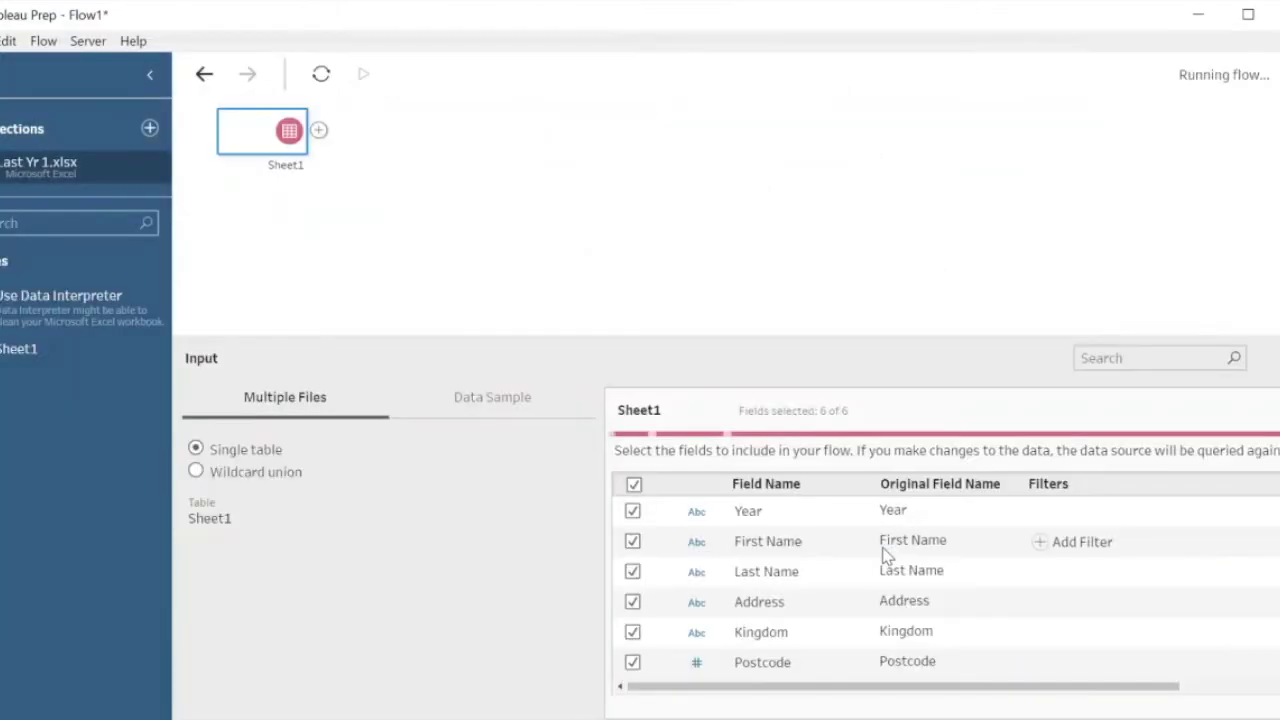
Configure the Sheet1 input as a wildcard union with the file matching pattern Last Yr*.xlsx and apply it.
click(196, 472)
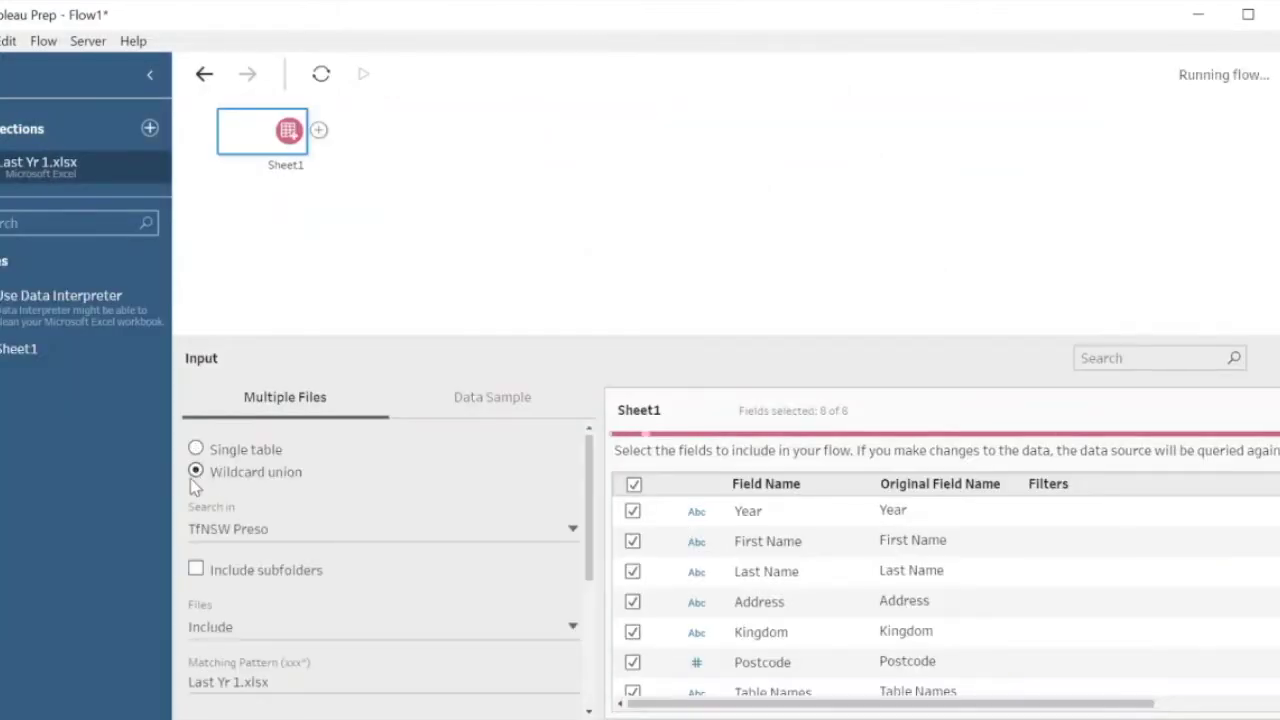
drag(382, 338, 389, 264)
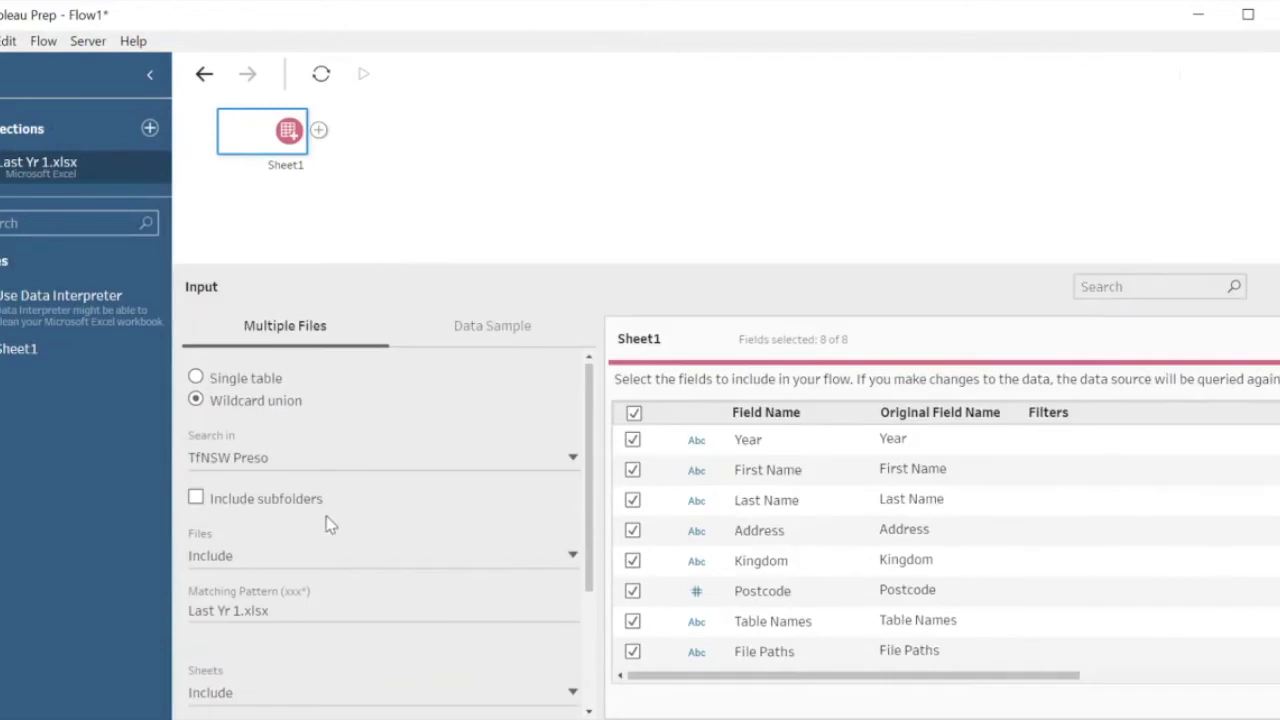
triple_click(233, 608)
click(234, 610)
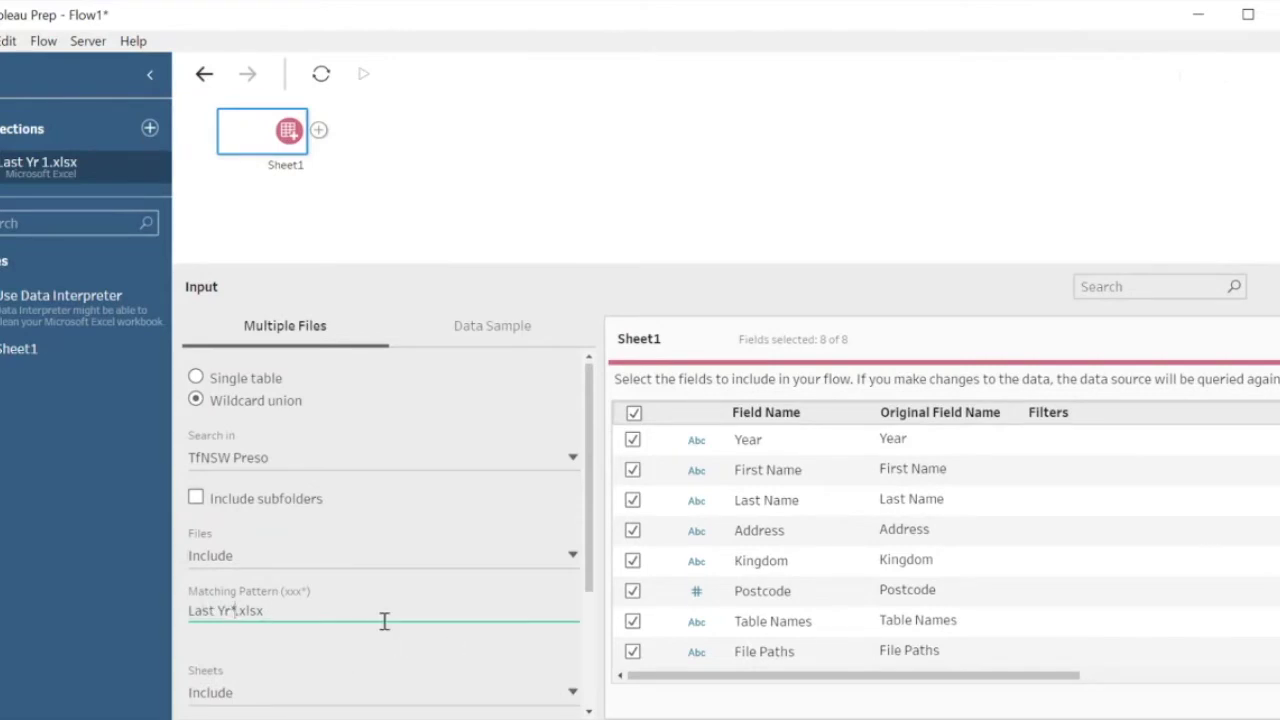
drag(600, 565, 600, 690)
scroll(576, 650, down, 1)
scroll(576, 650, down, 1)
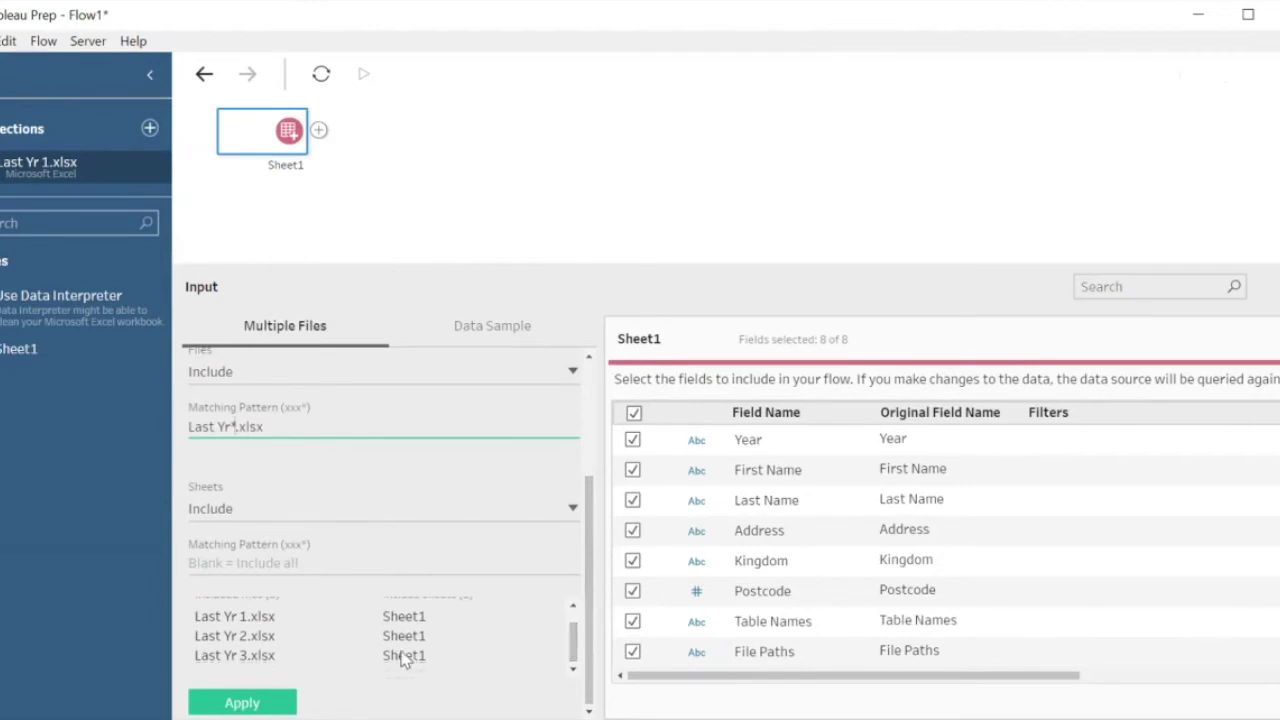
text(*)
click(280, 704)
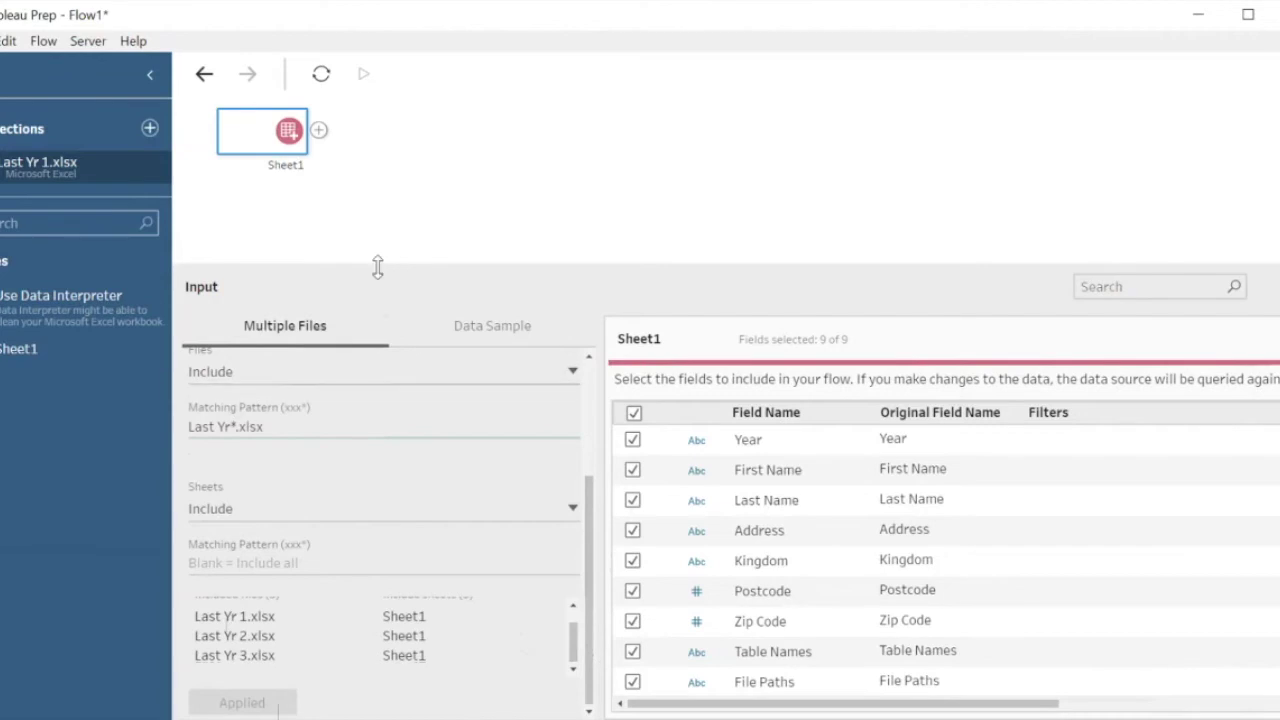
drag(377, 266, 400, 420)
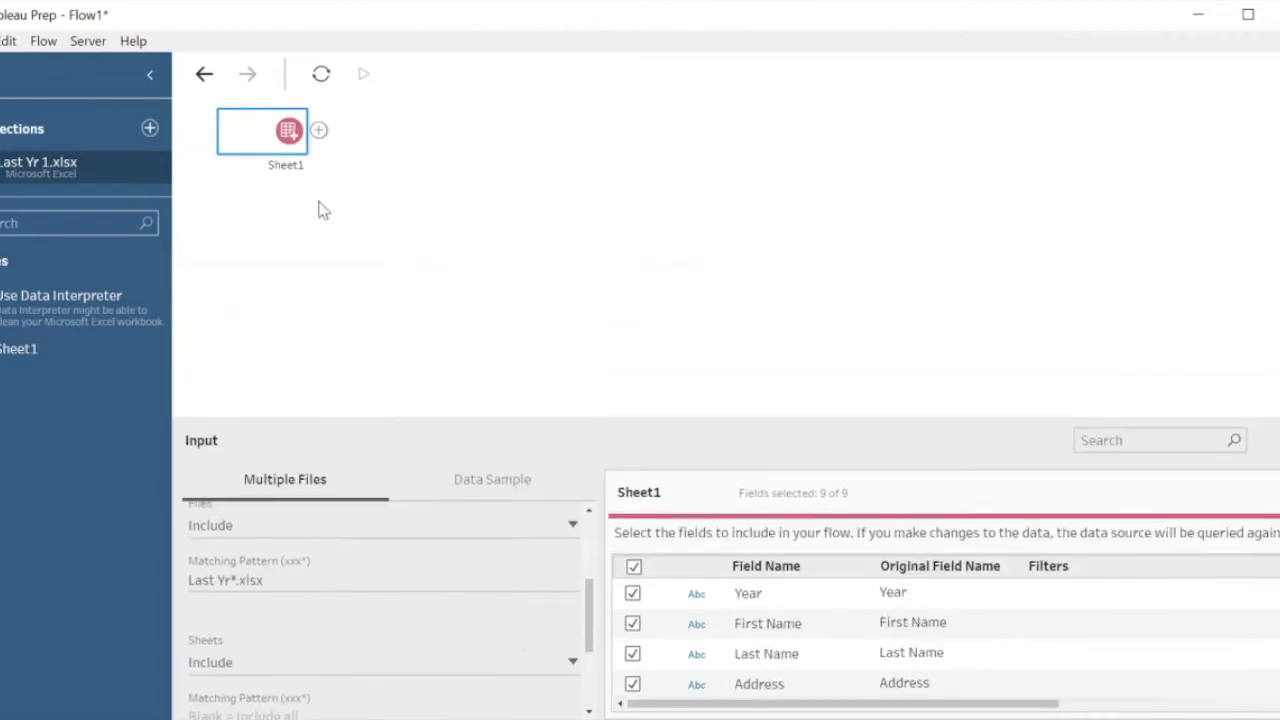
Add a cleaning step after the Sheet1 input and enlarge its profile area.
click(318, 131)
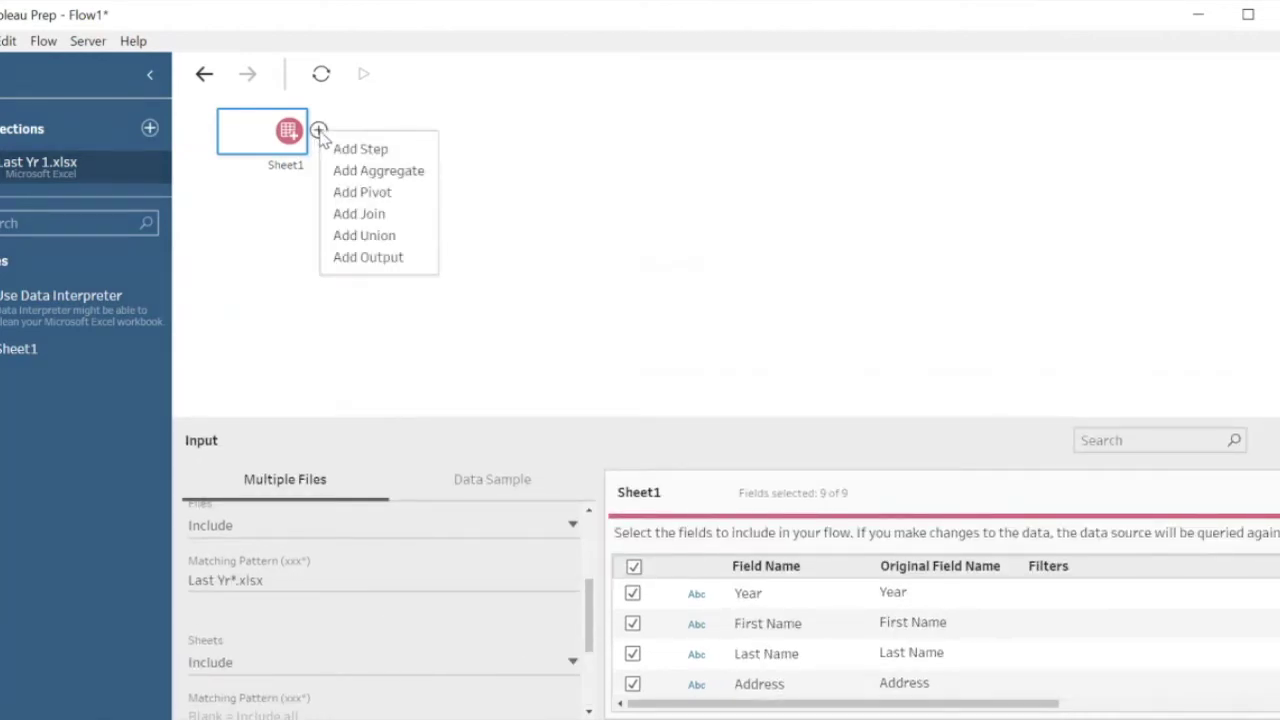
click(352, 150)
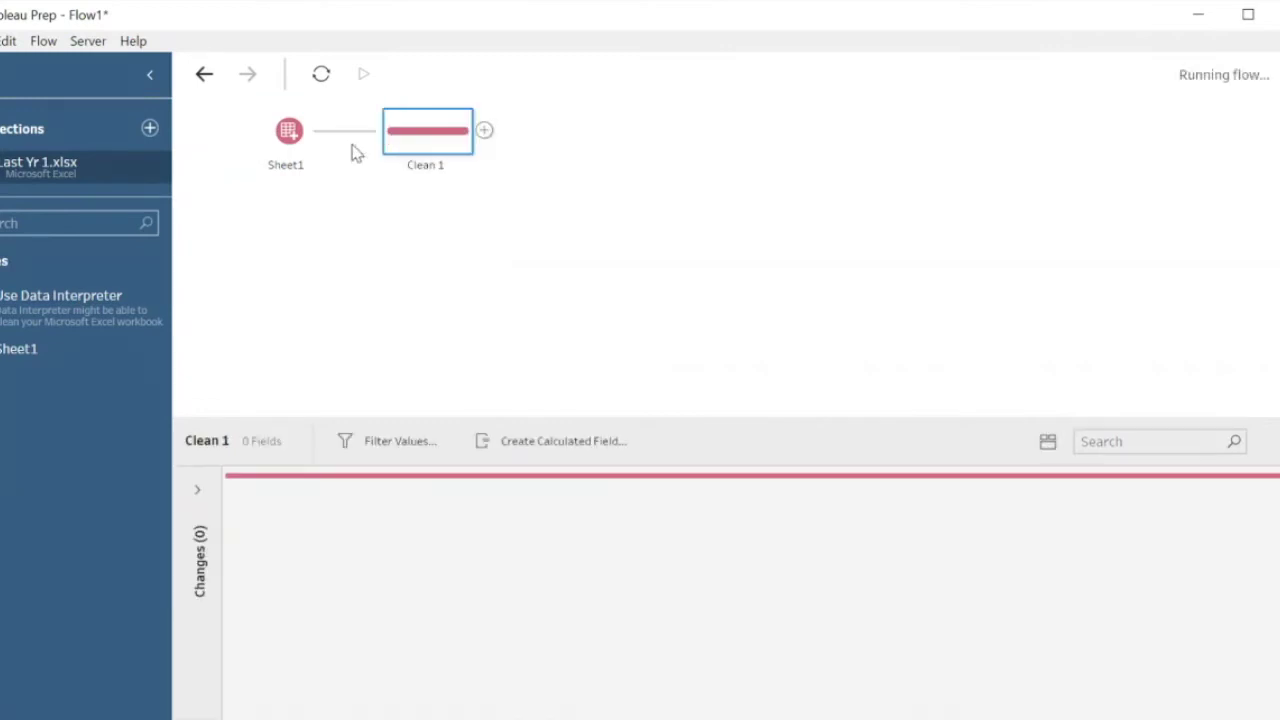
drag(634, 417, 656, 285)
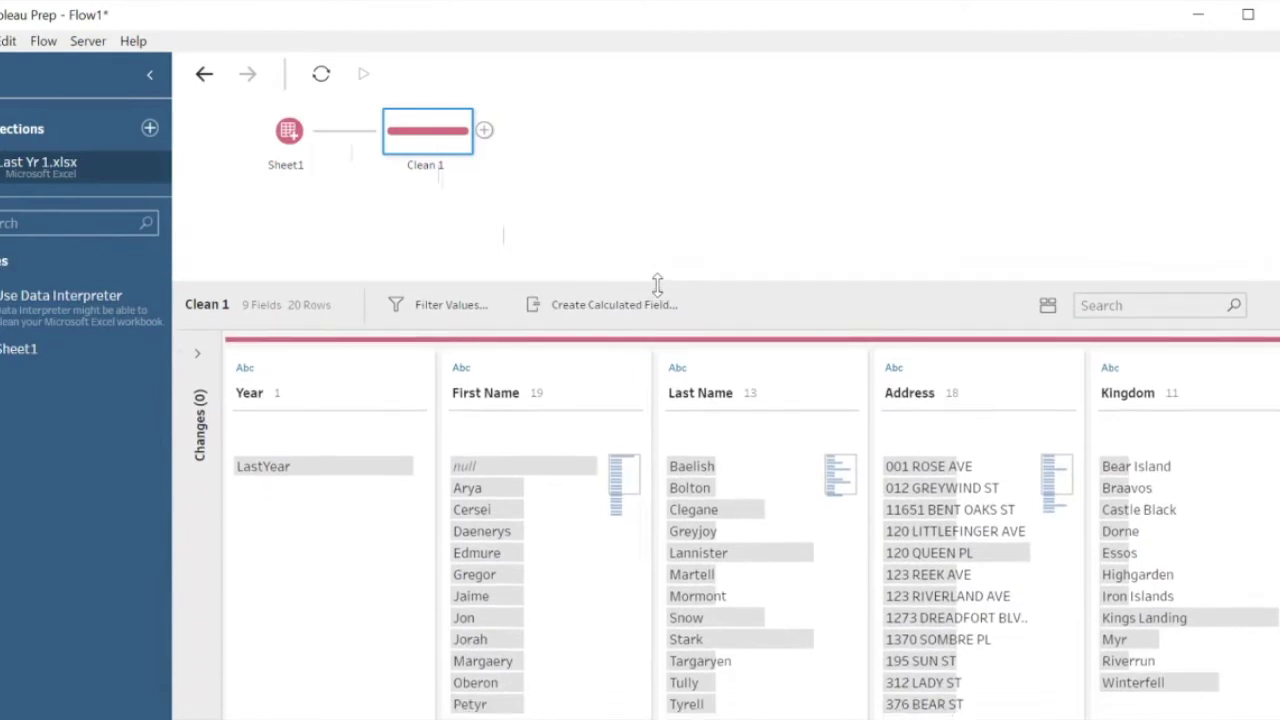
Examine the unioned fields in the cleaning step, from Year across to Postcode, File Paths and Zip Code.
click(757, 377)
scroll(757, 374, right, 3)
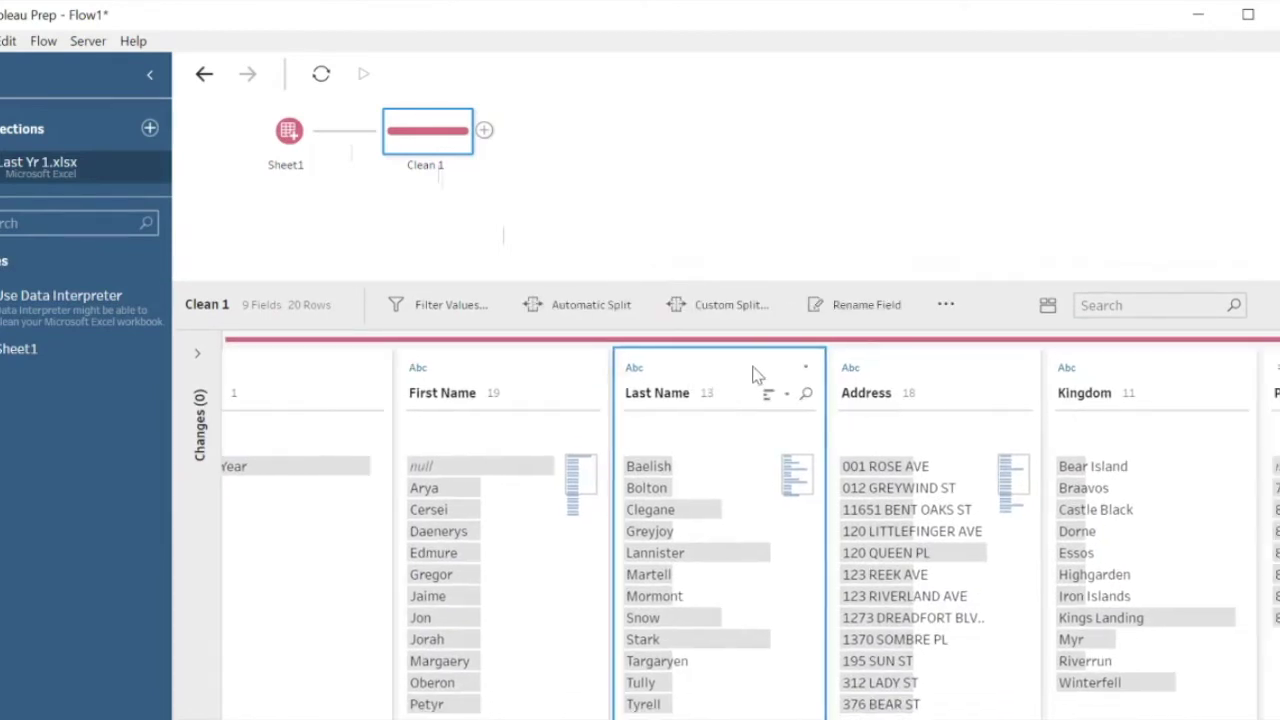
scroll(757, 374, right, 4)
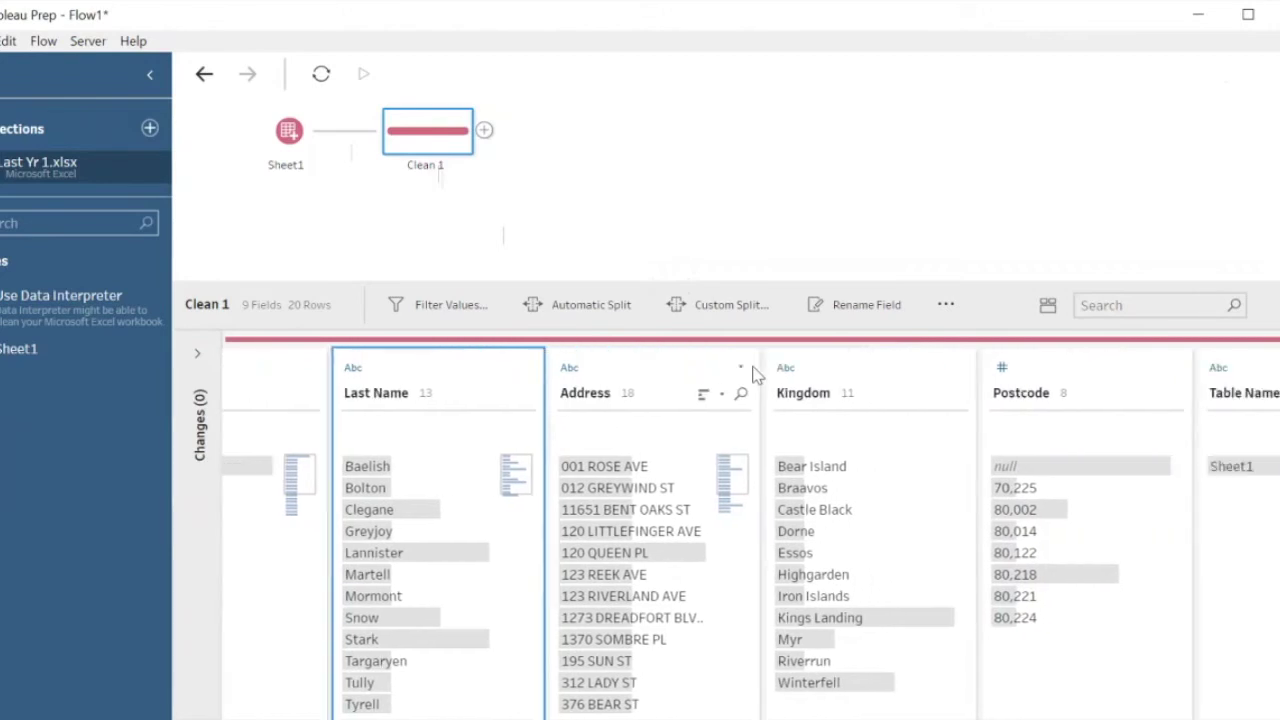
scroll(757, 374, right, 2)
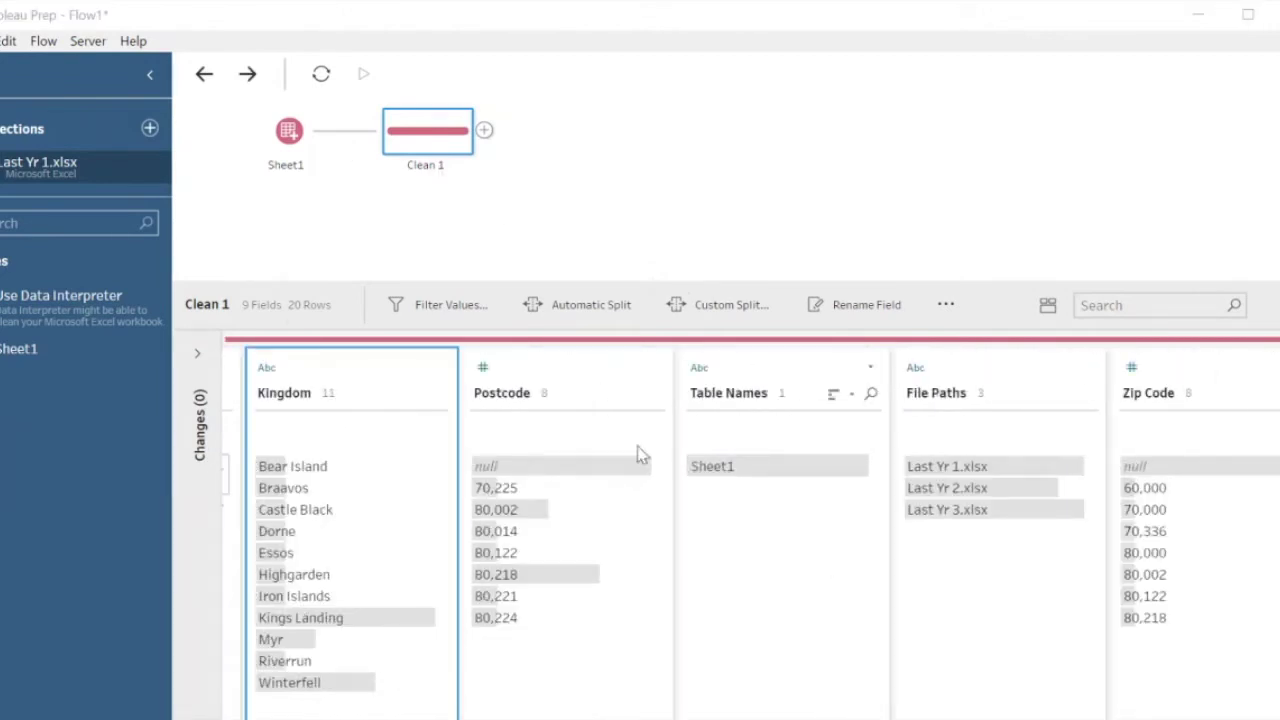
click(354, 371)
scroll(353, 370, left, 10)
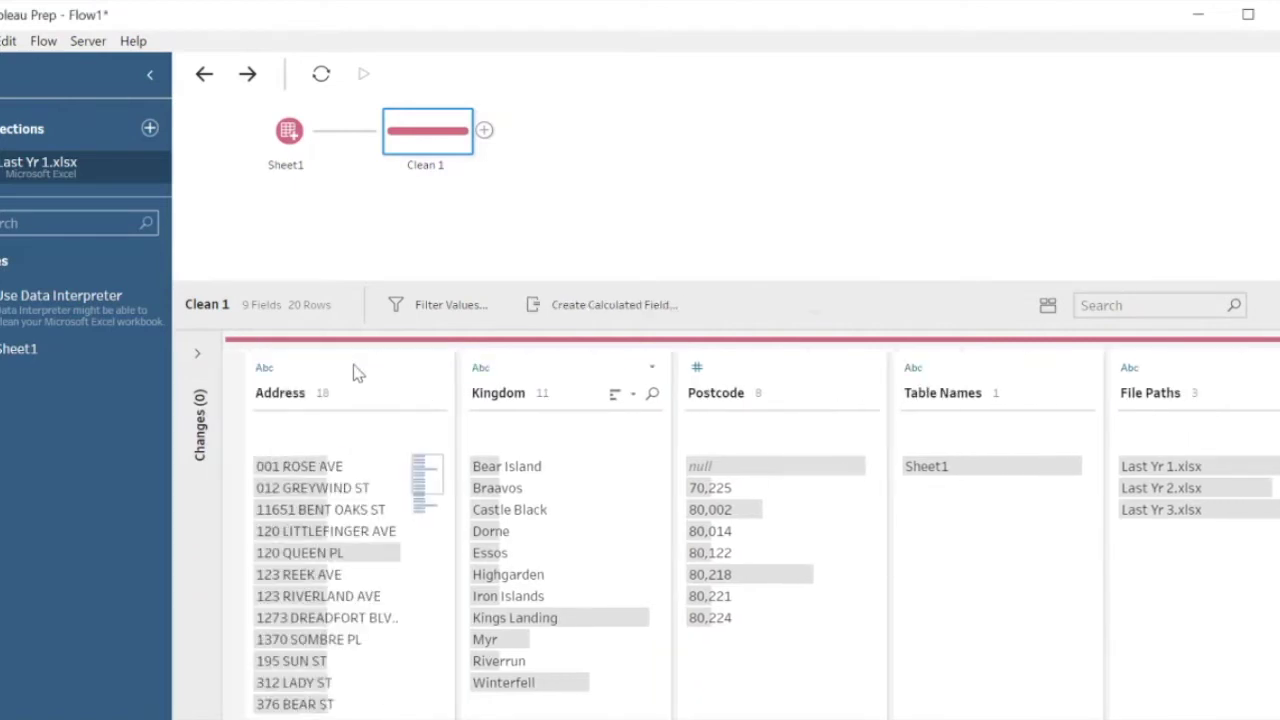
scroll(353, 370, left, 3)
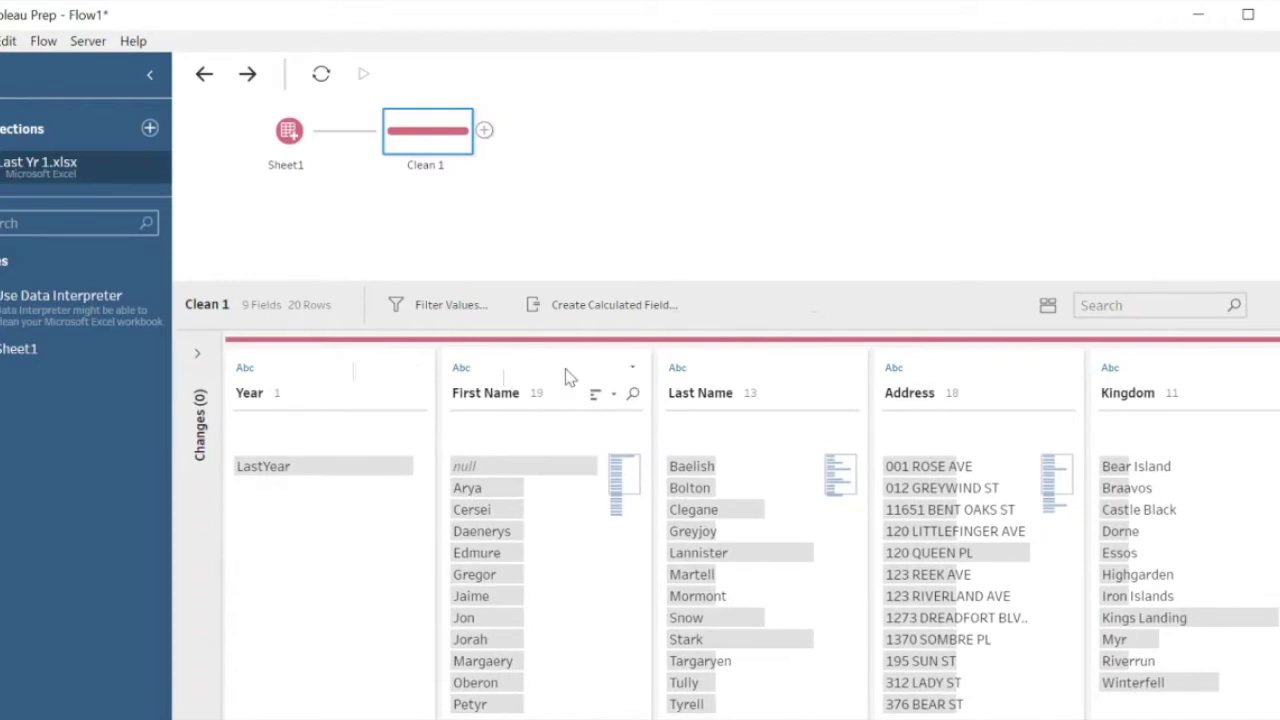
Change the value Oberon in the First Name field to Oberyn.
scroll(511, 665, down, 3)
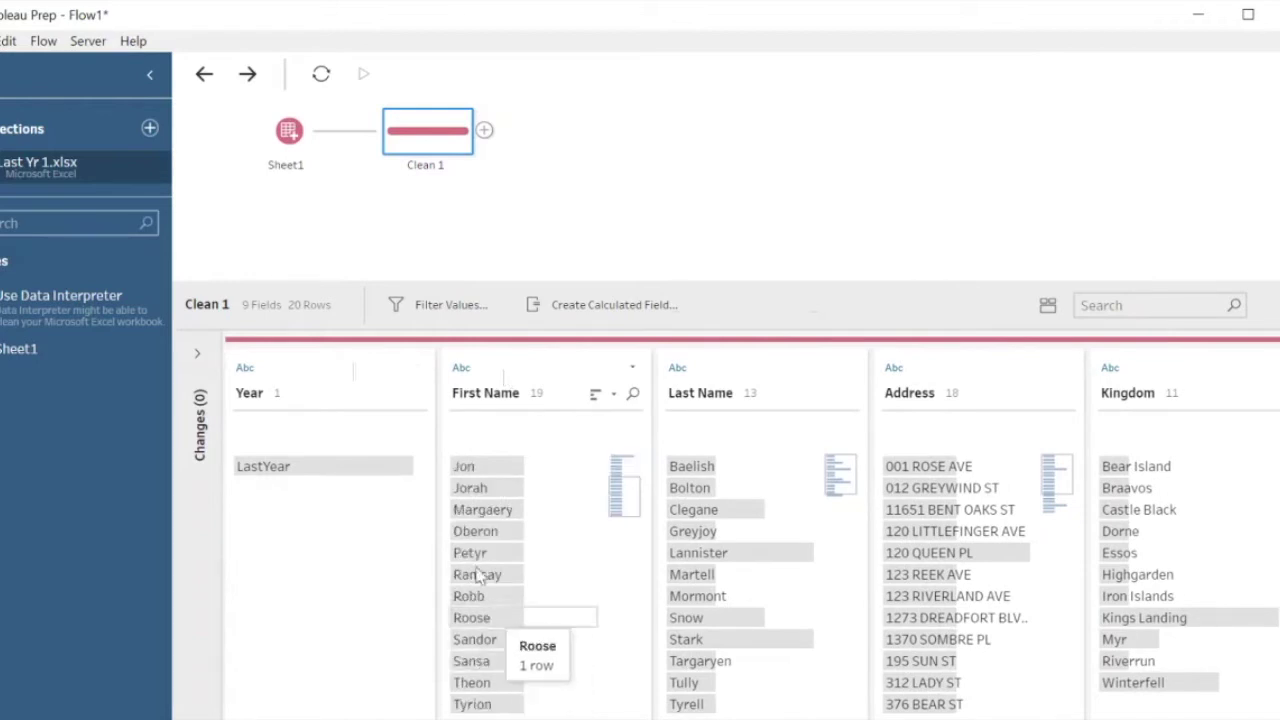
scroll(524, 597, up, 3)
scroll(525, 620, down, 3)
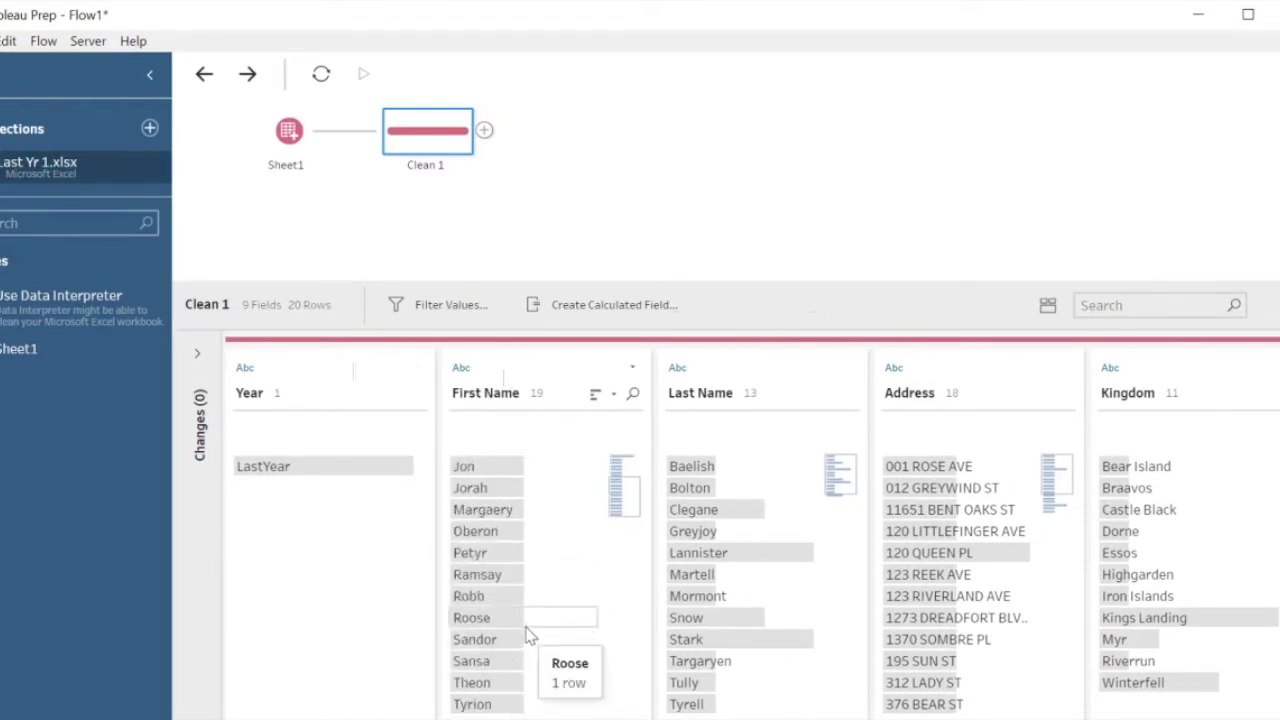
click(500, 533)
click(503, 536)
click(503, 536)
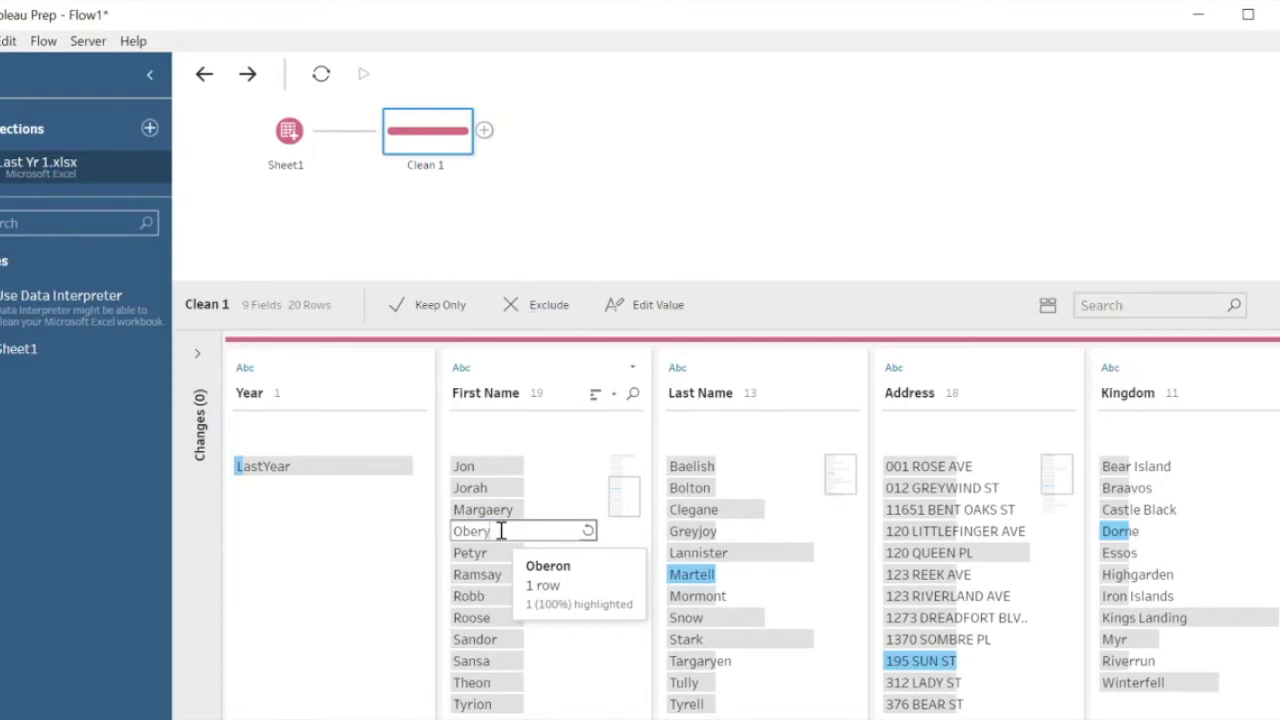
key(Return)
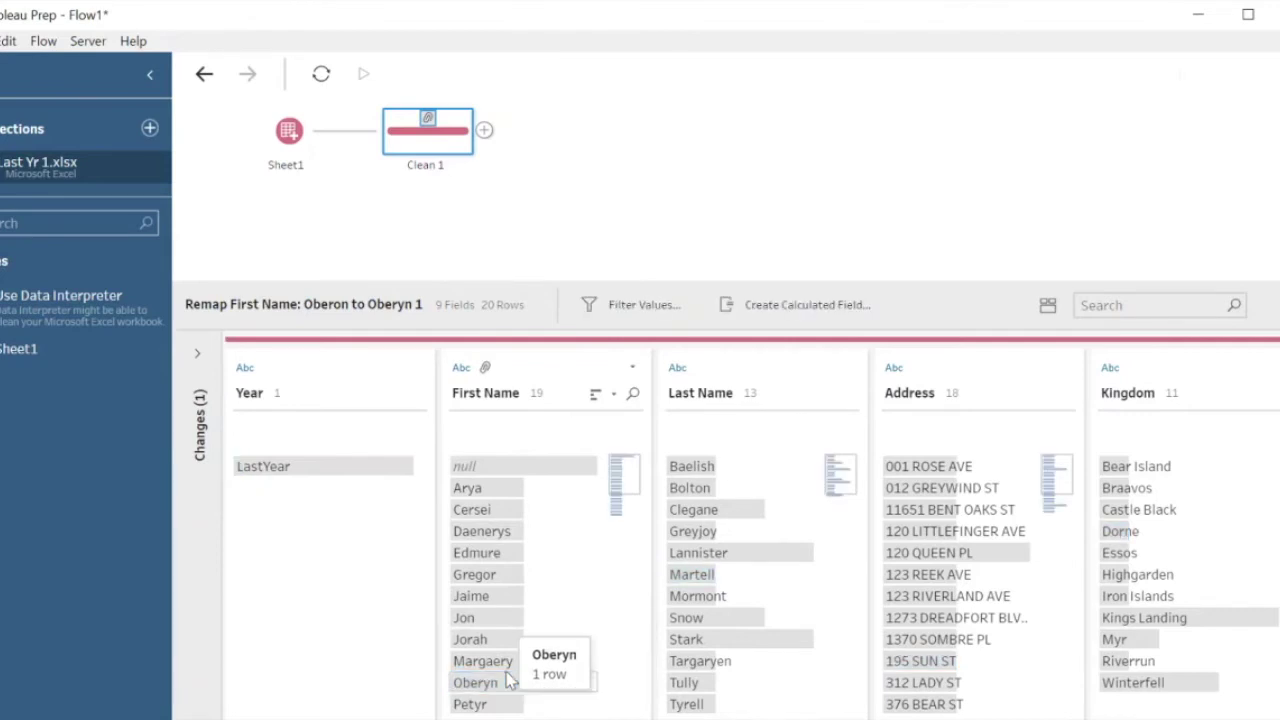
Merge the Postcode and Zip Code fields in the cleaning step for last year's data.
click(806, 366)
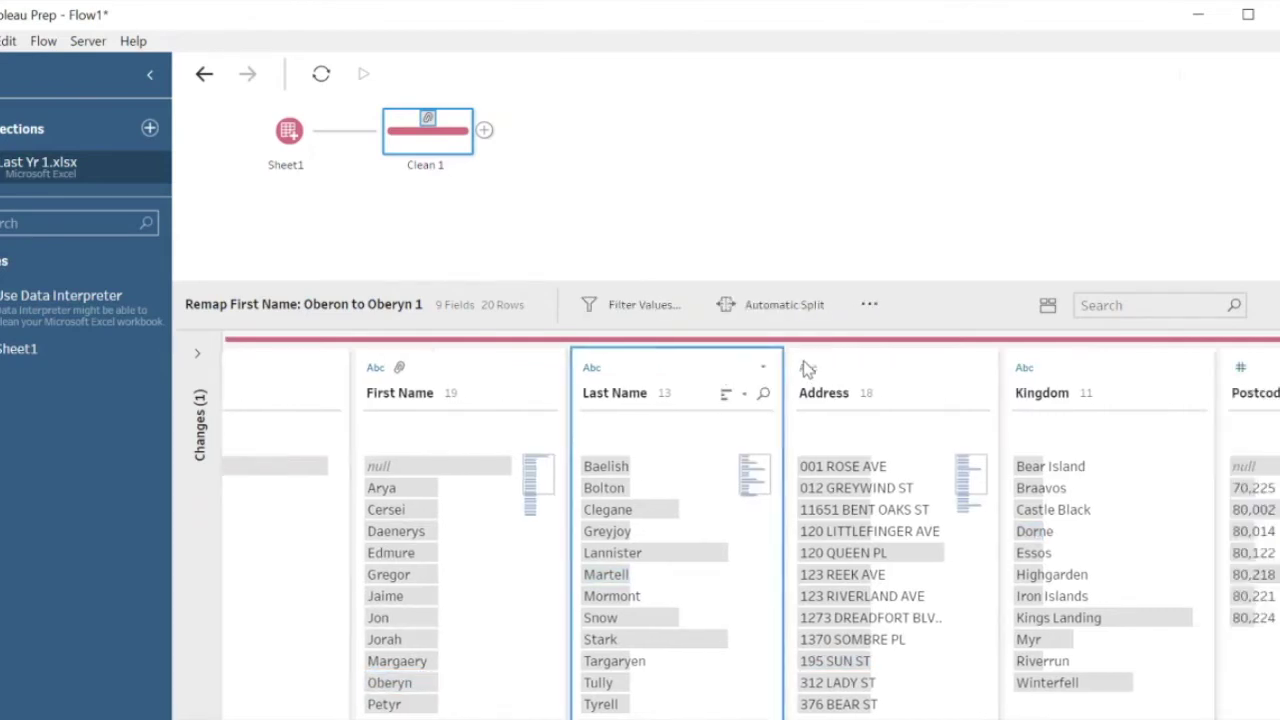
scroll(806, 368, right, 5)
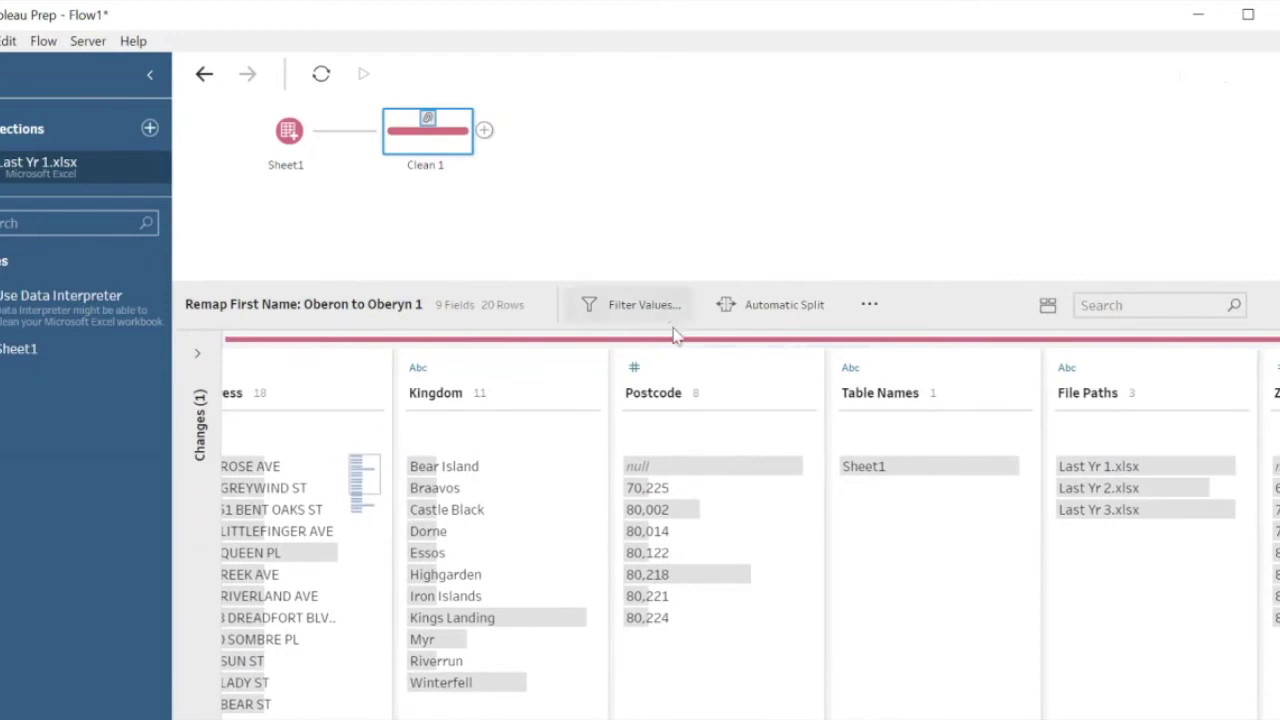
click(678, 371)
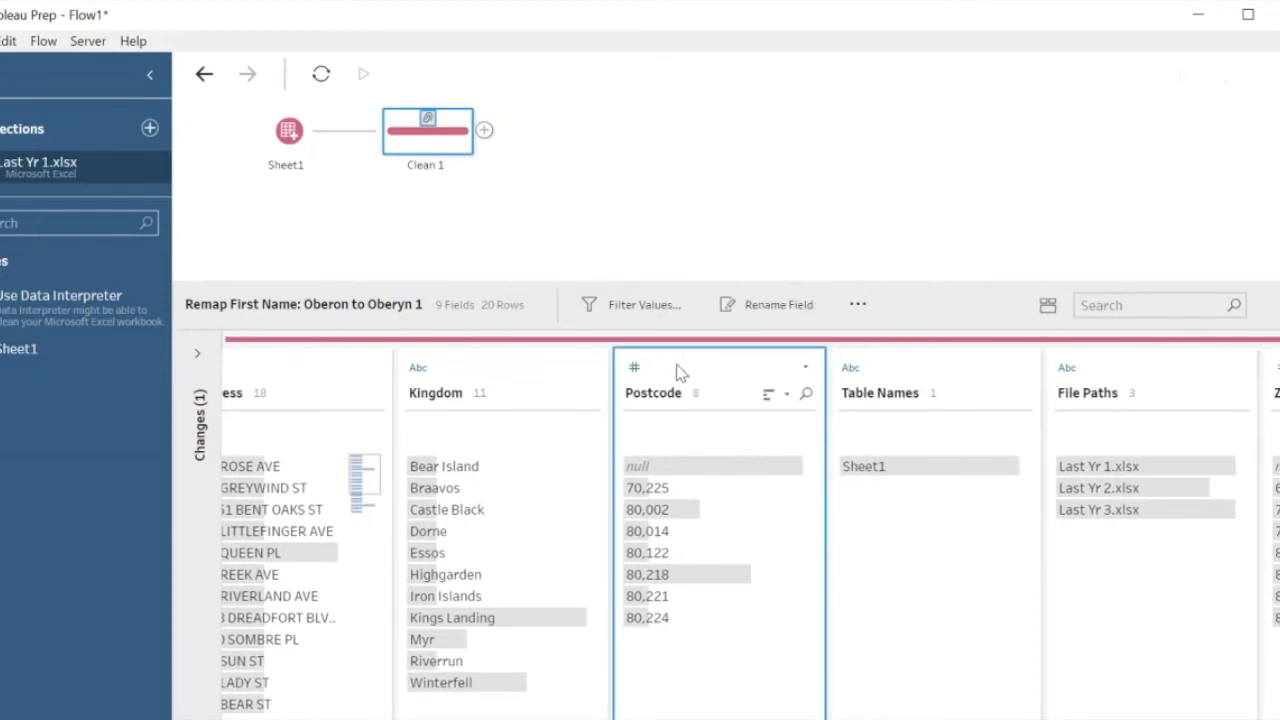
ctrl+click(1270, 390)
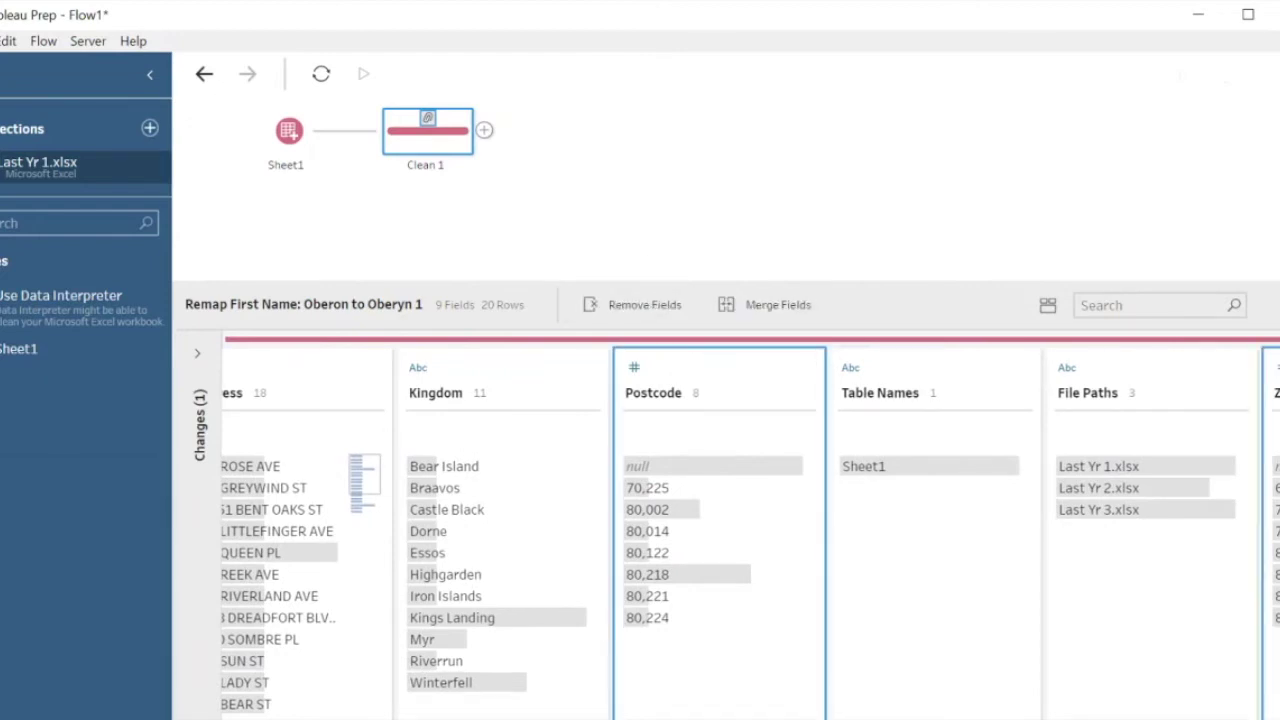
right_click(1270, 390)
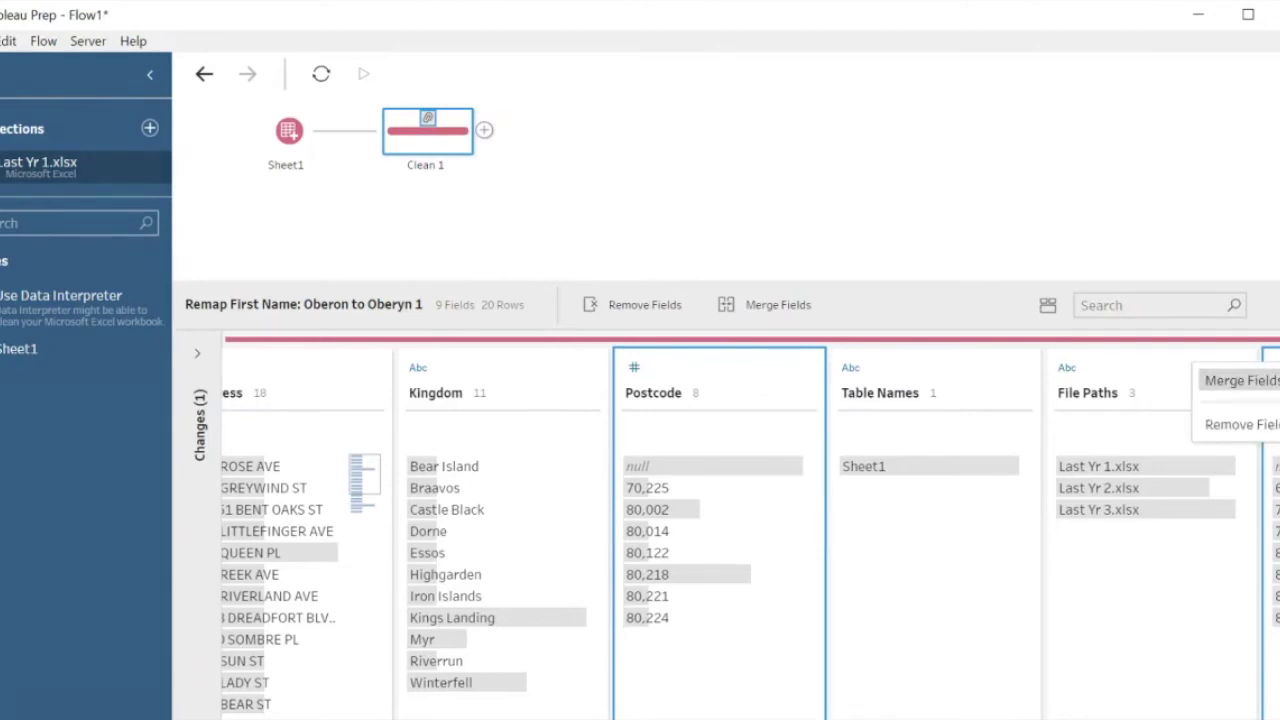
click(1240, 380)
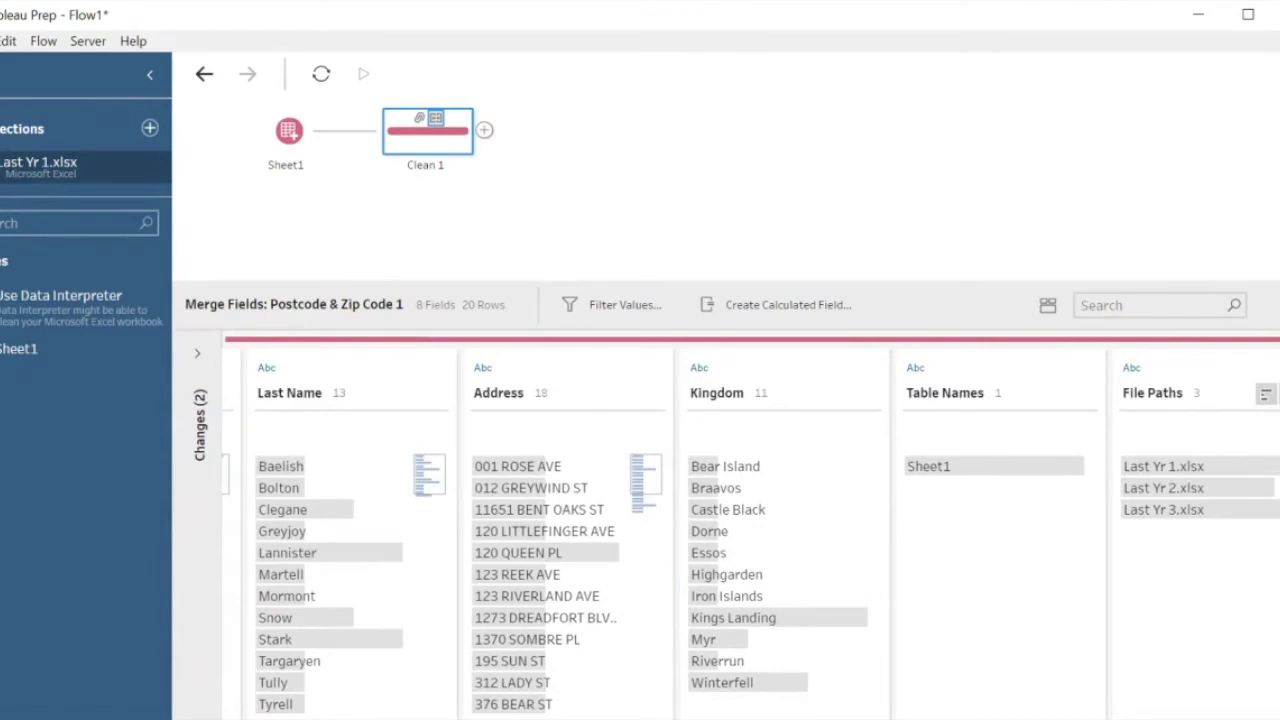
Rename the merged Postcode & Zip Code field as Zip Code.
click(376, 370)
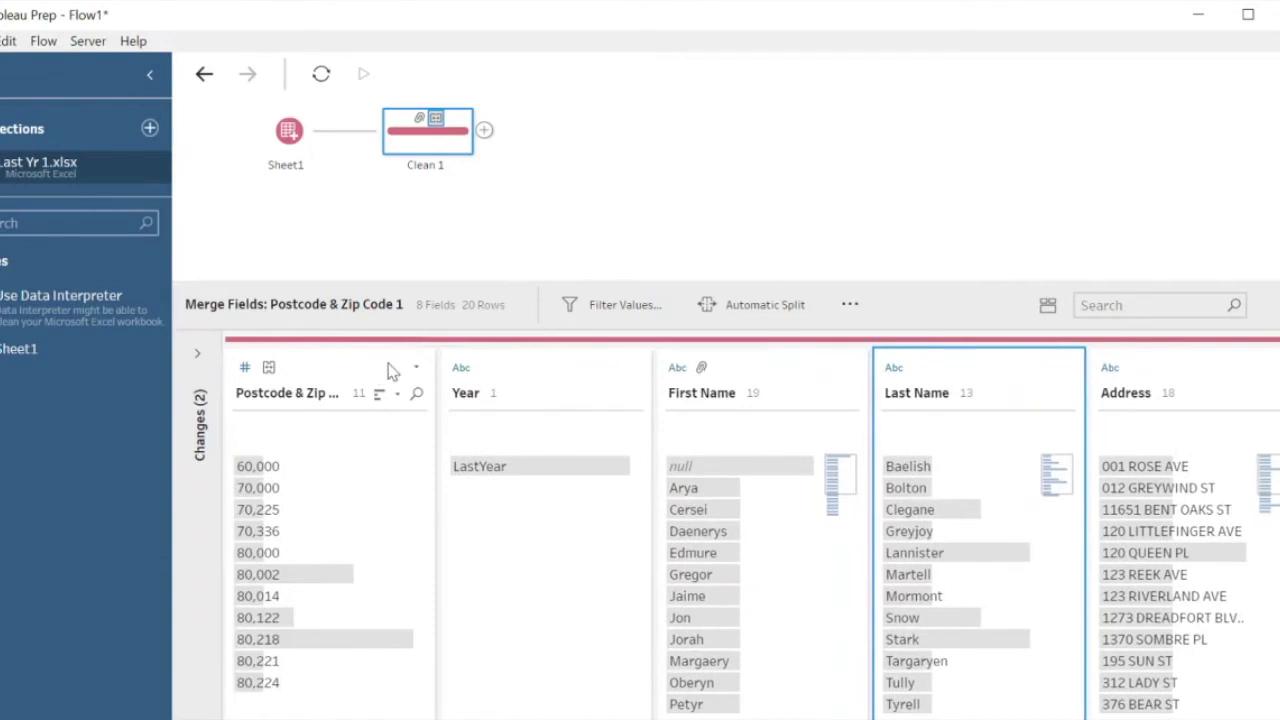
click(295, 398)
right_click(293, 398)
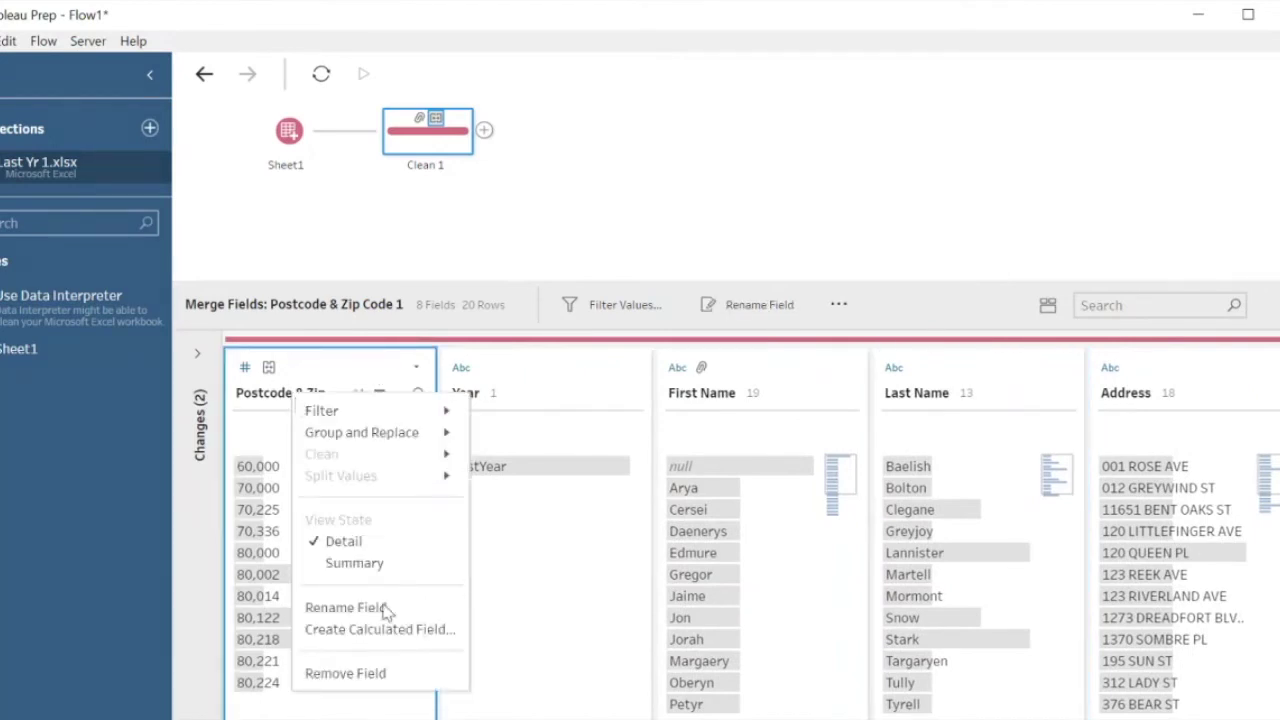
click(345, 607)
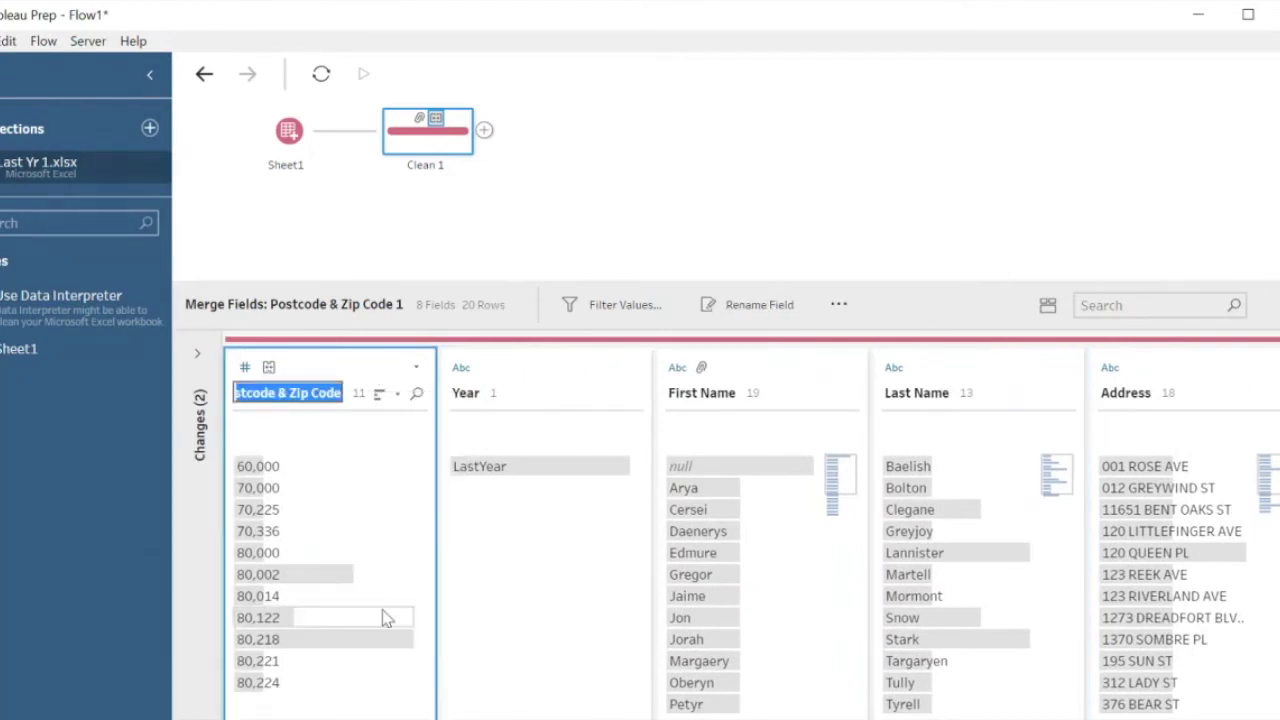
text(Zip)
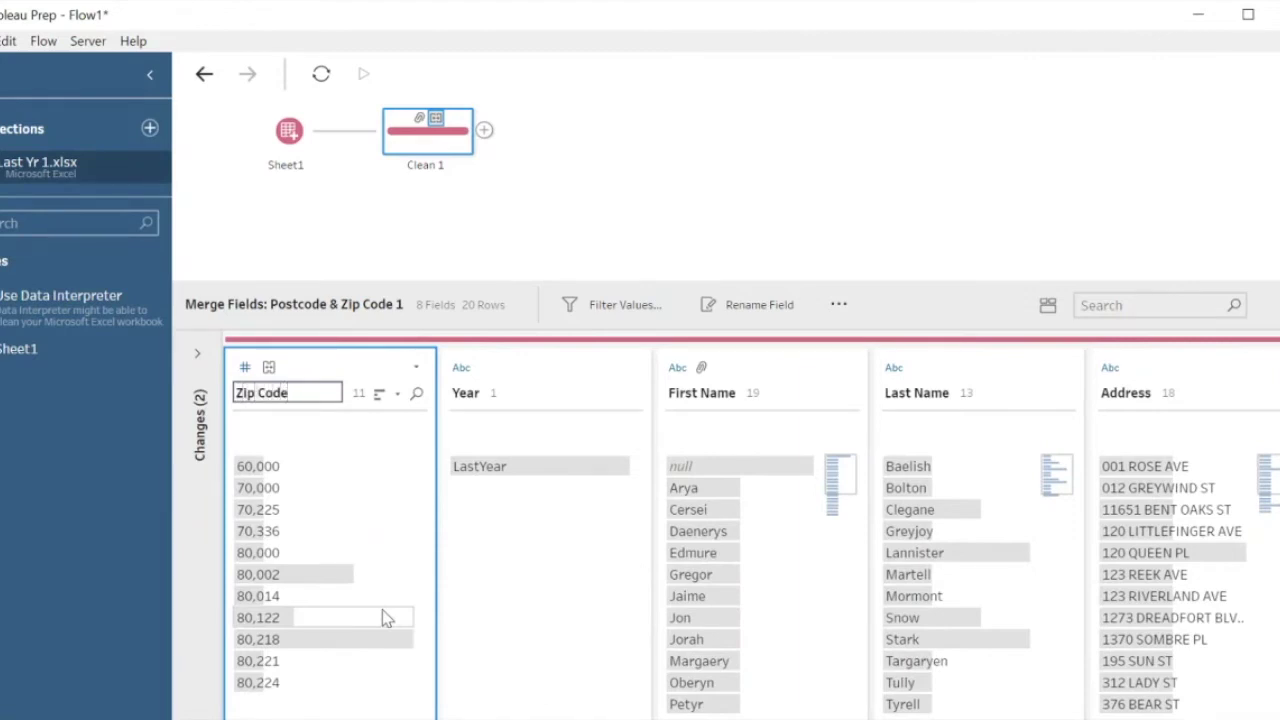
key(Return)
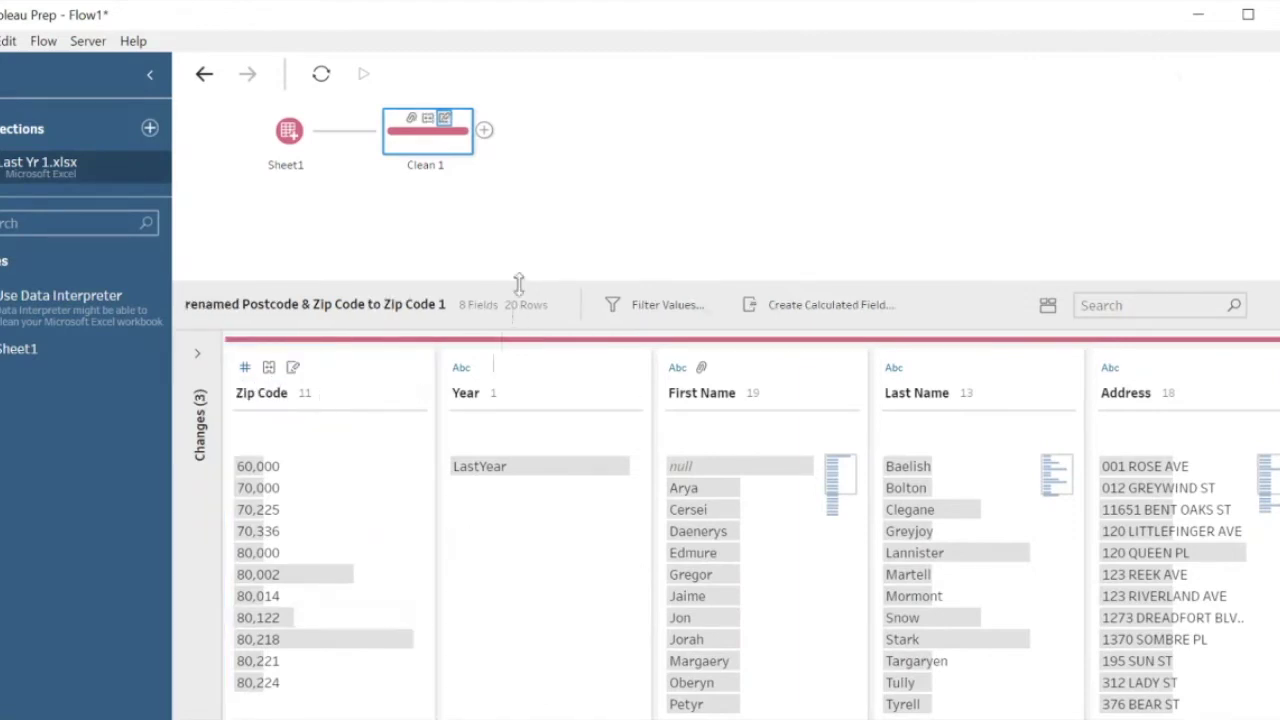
Enlarge the flow area and rename the Sheet1 input as Last Yr Combined.
drag(519, 283, 521, 376)
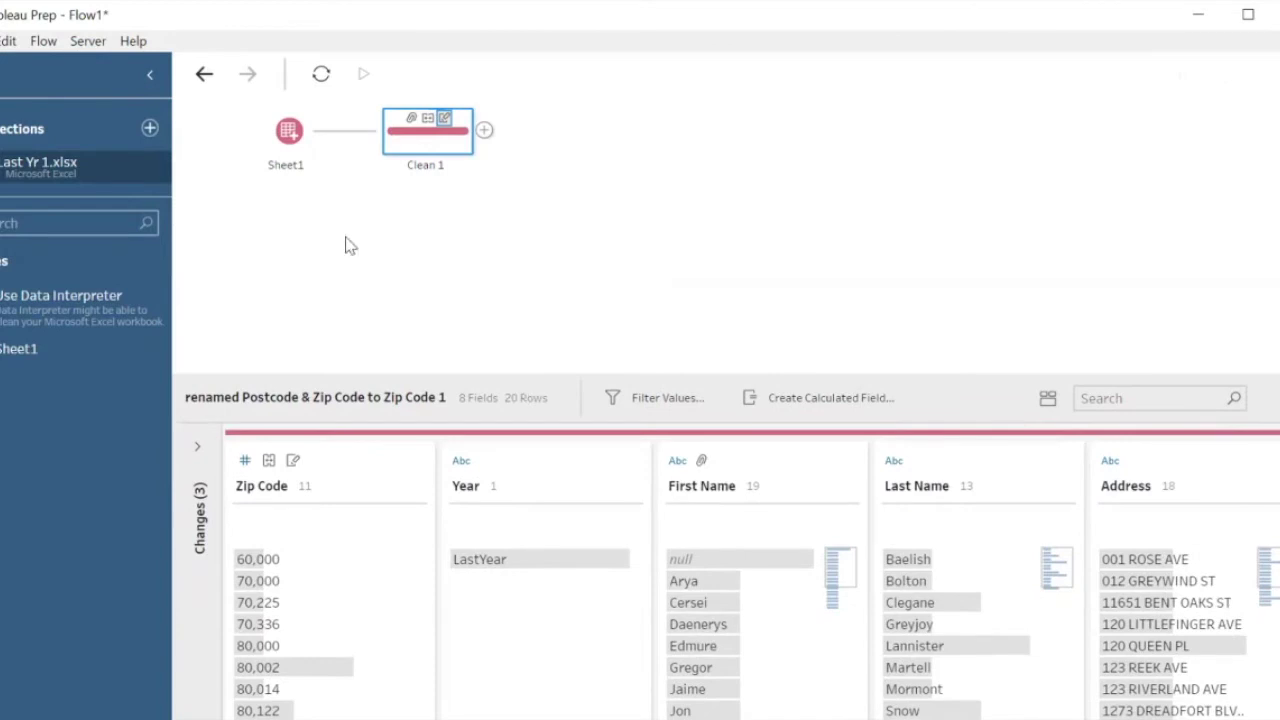
double_click(290, 167)
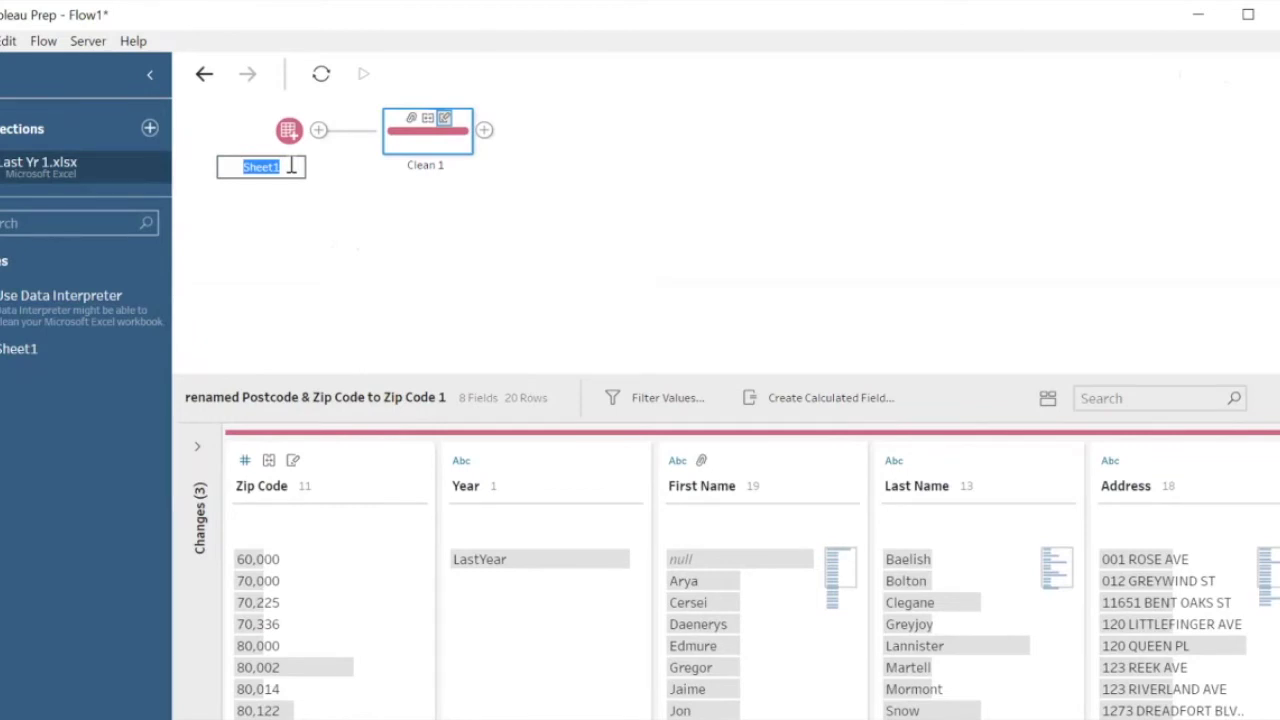
text(Last Yr Combined)
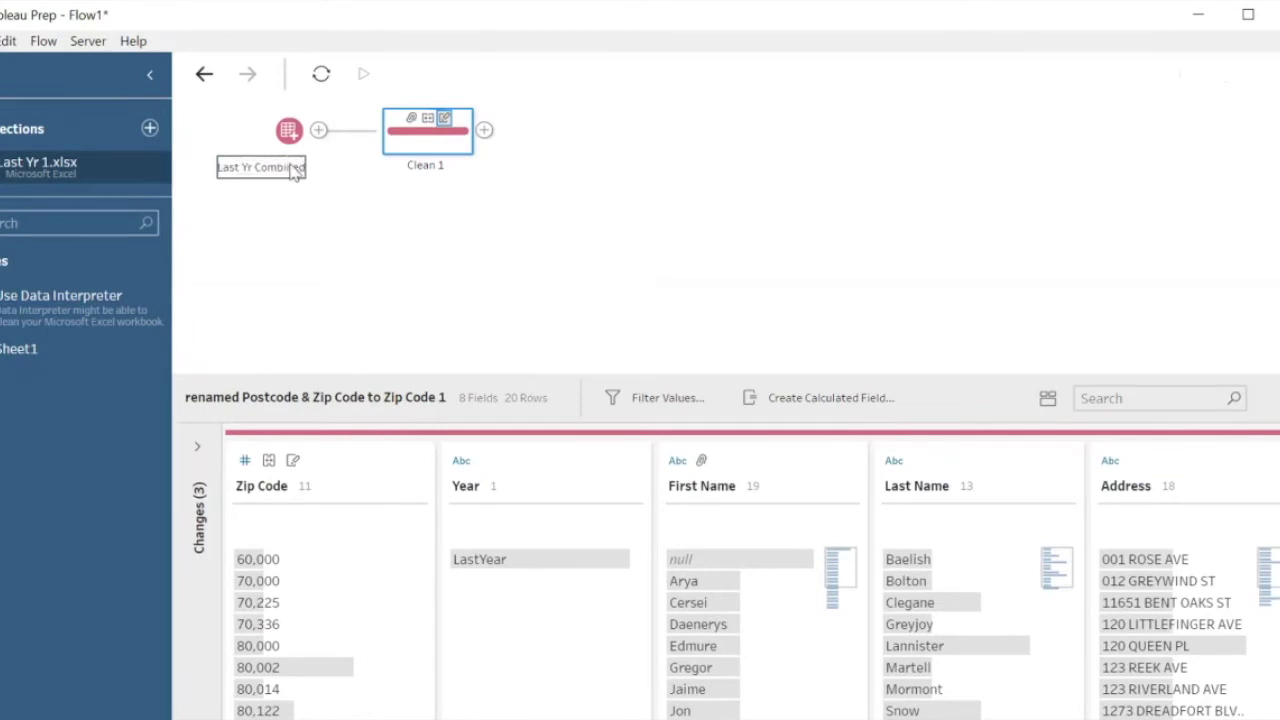
key(Return)
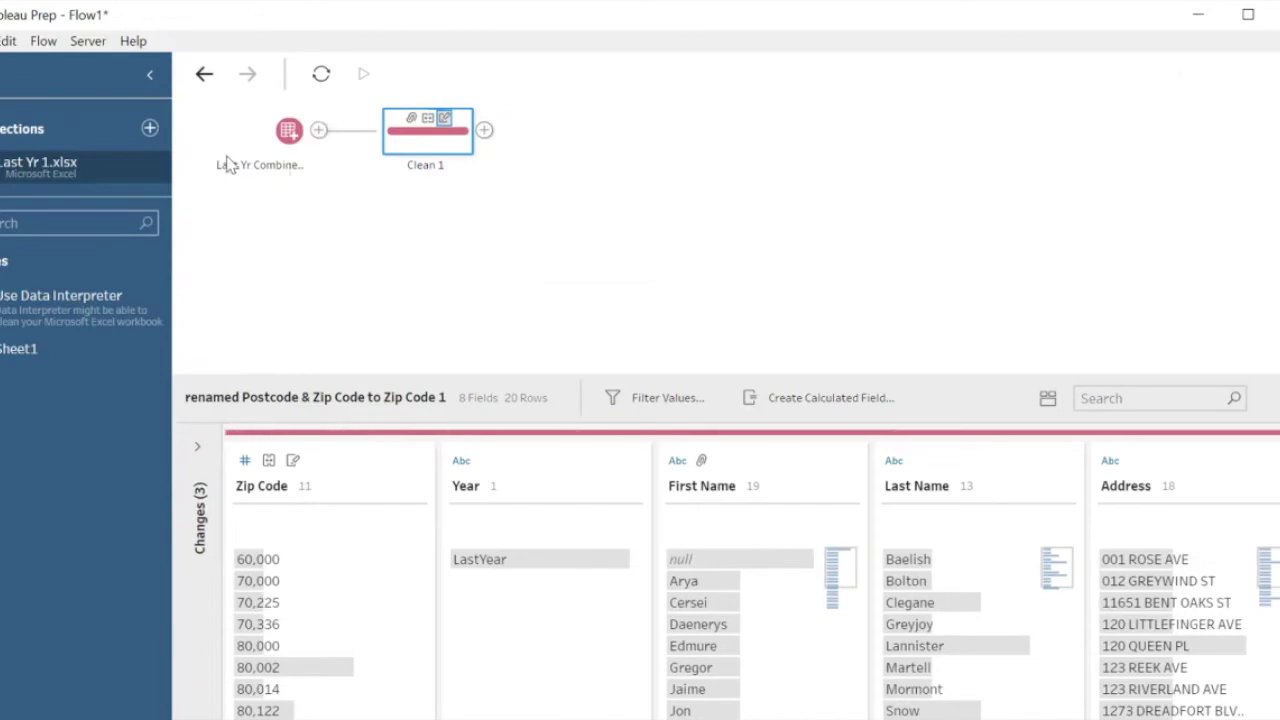
Add a connection to the Microsoft Excel file Current Yr in the TfNSW Preso folder.
click(150, 128)
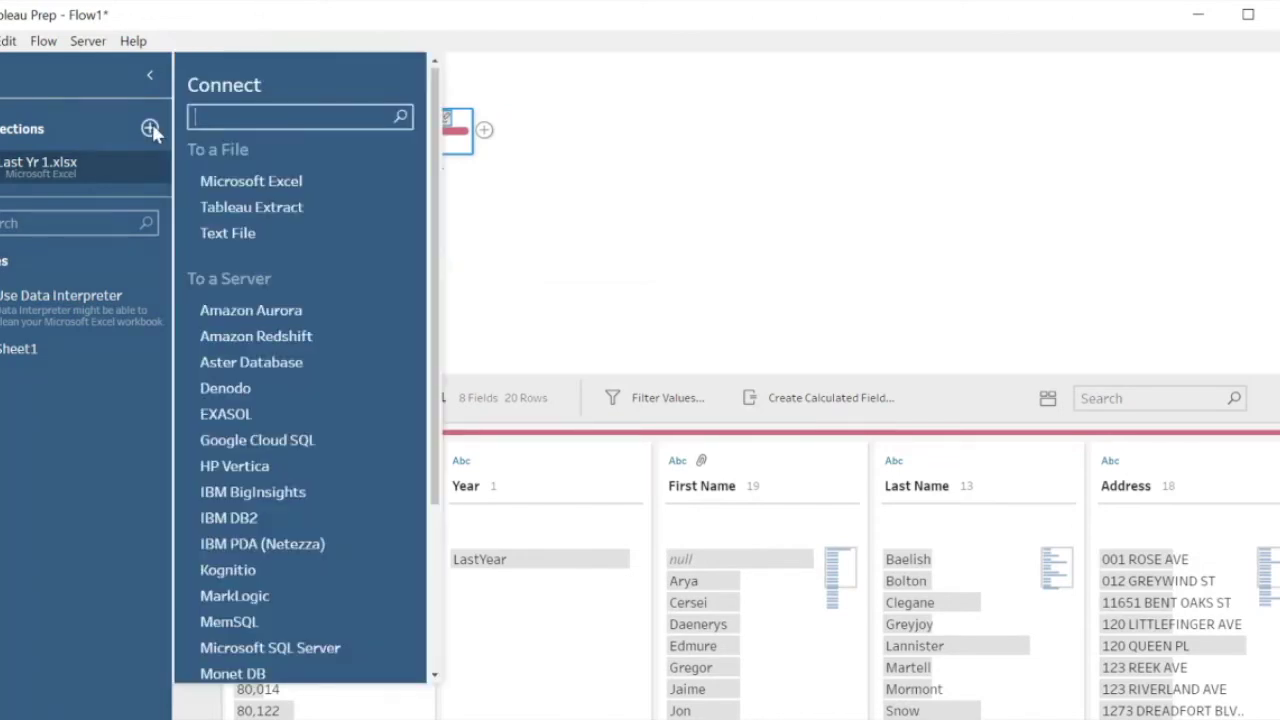
click(262, 184)
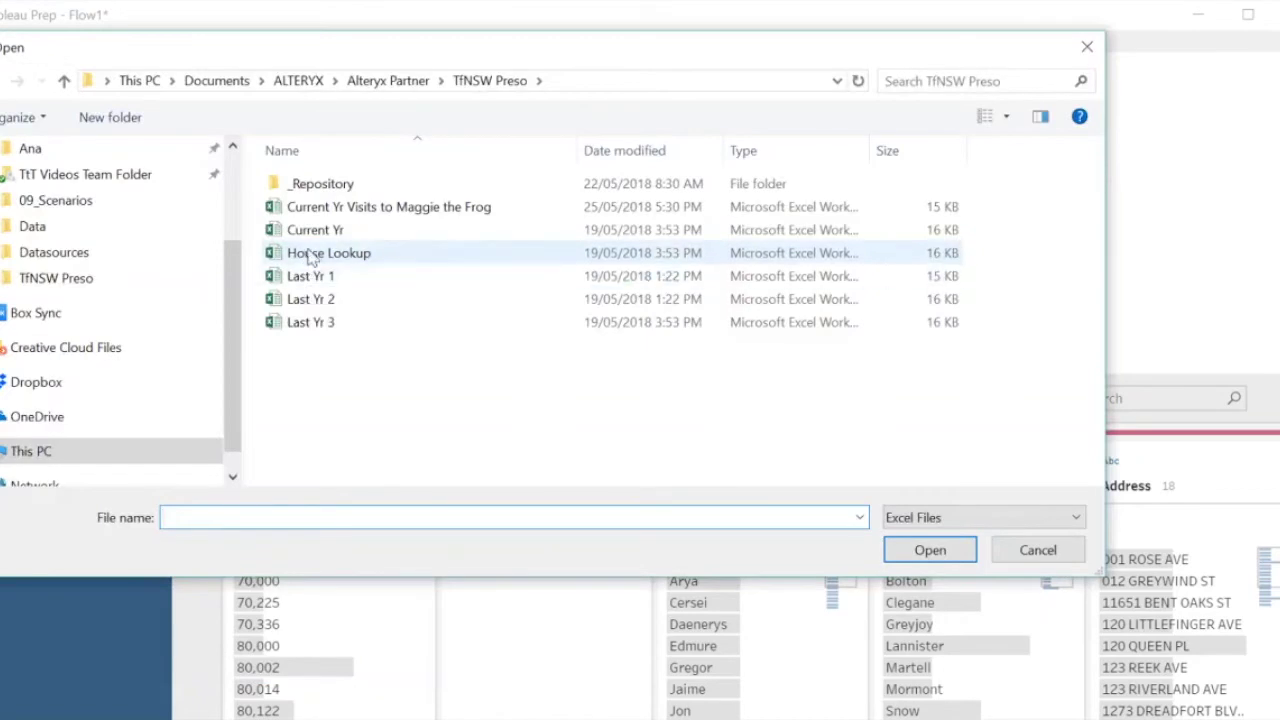
click(315, 232)
click(930, 548)
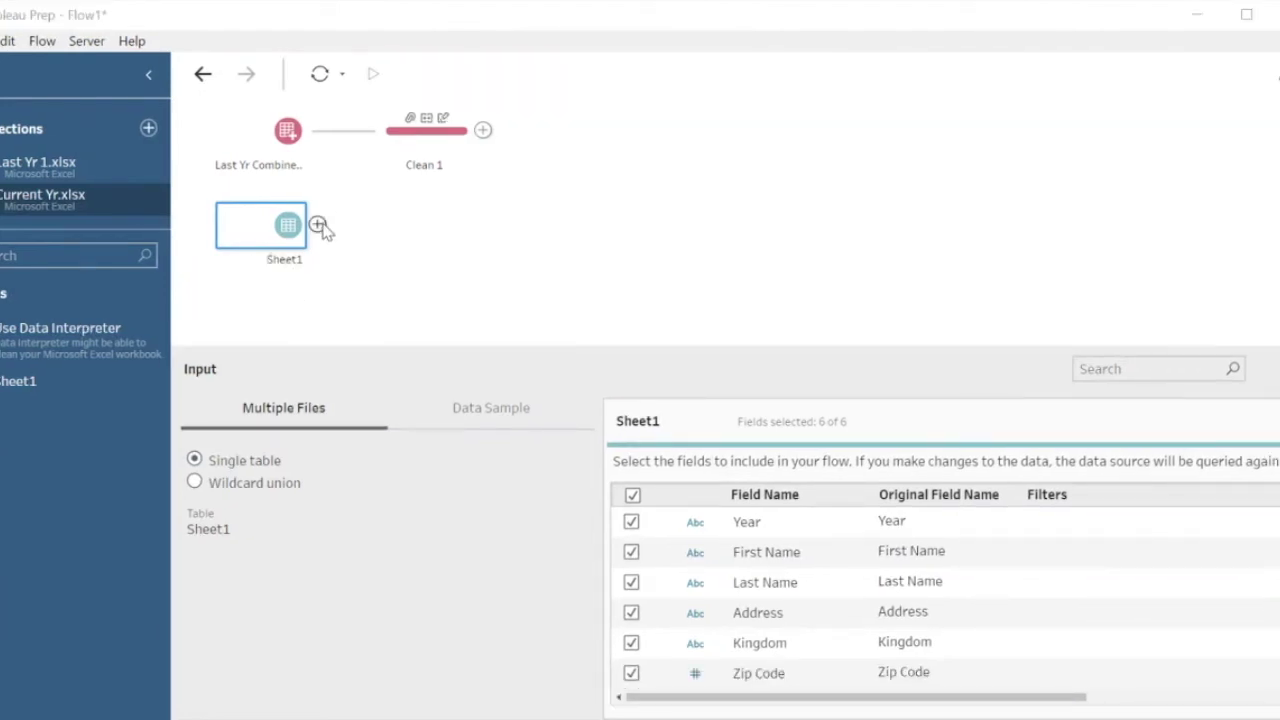
Add a cleaning step after the current-year Sheet1 input and enlarge its profile area.
click(318, 226)
click(362, 246)
drag(660, 345, 685, 280)
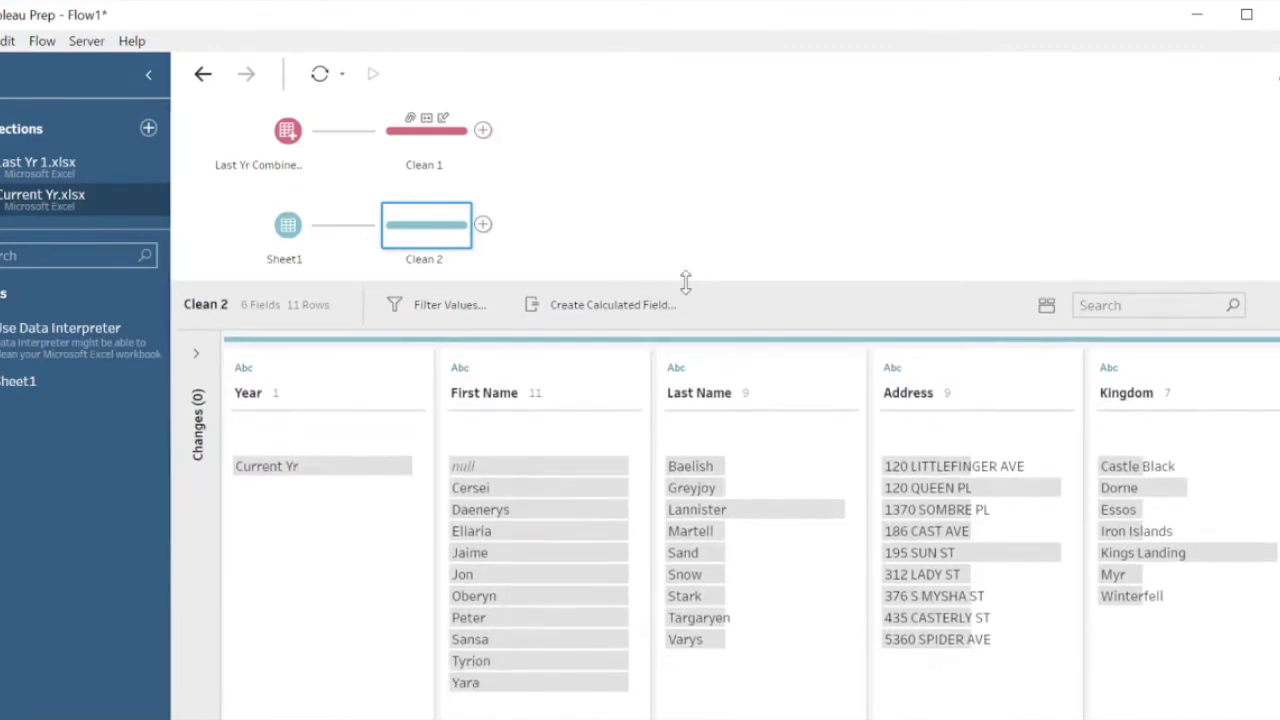
Change the value Peter in the current-year First Name field to Petyr and check the neighbouring fields.
click(510, 617)
click(507, 617)
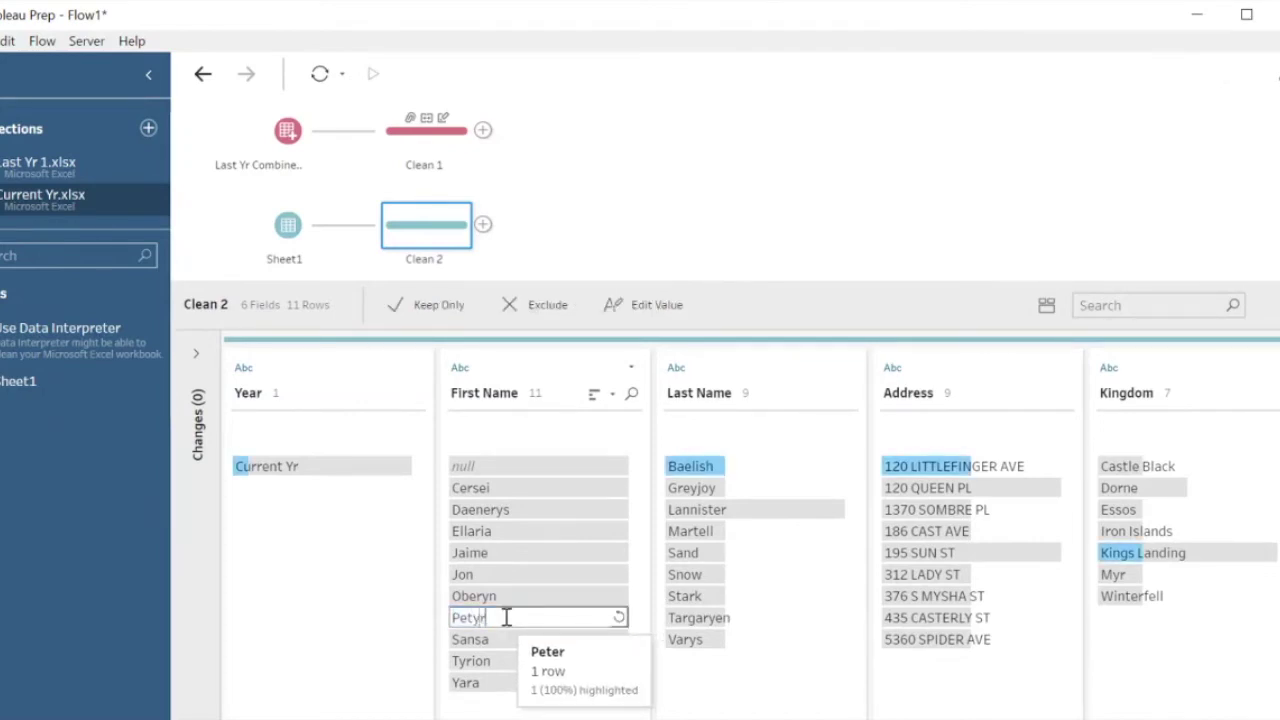
text(yr)
key(Return)
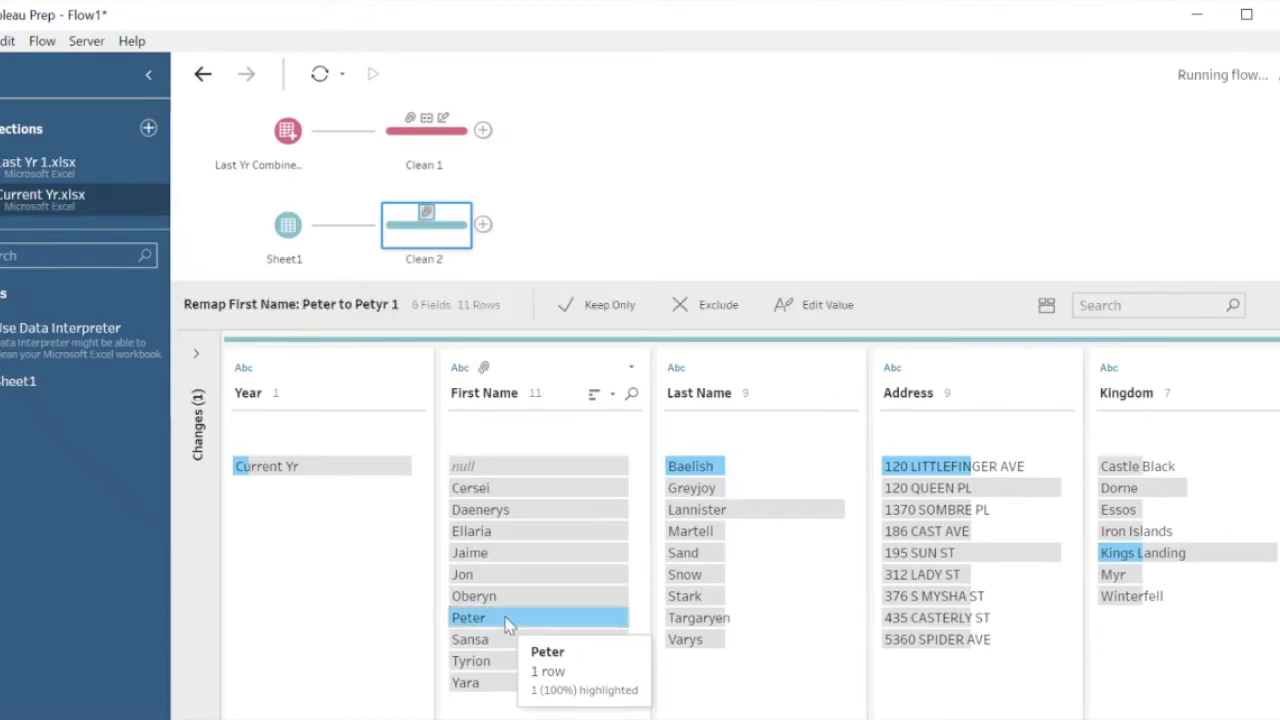
click(800, 377)
scroll(800, 377, right, 3)
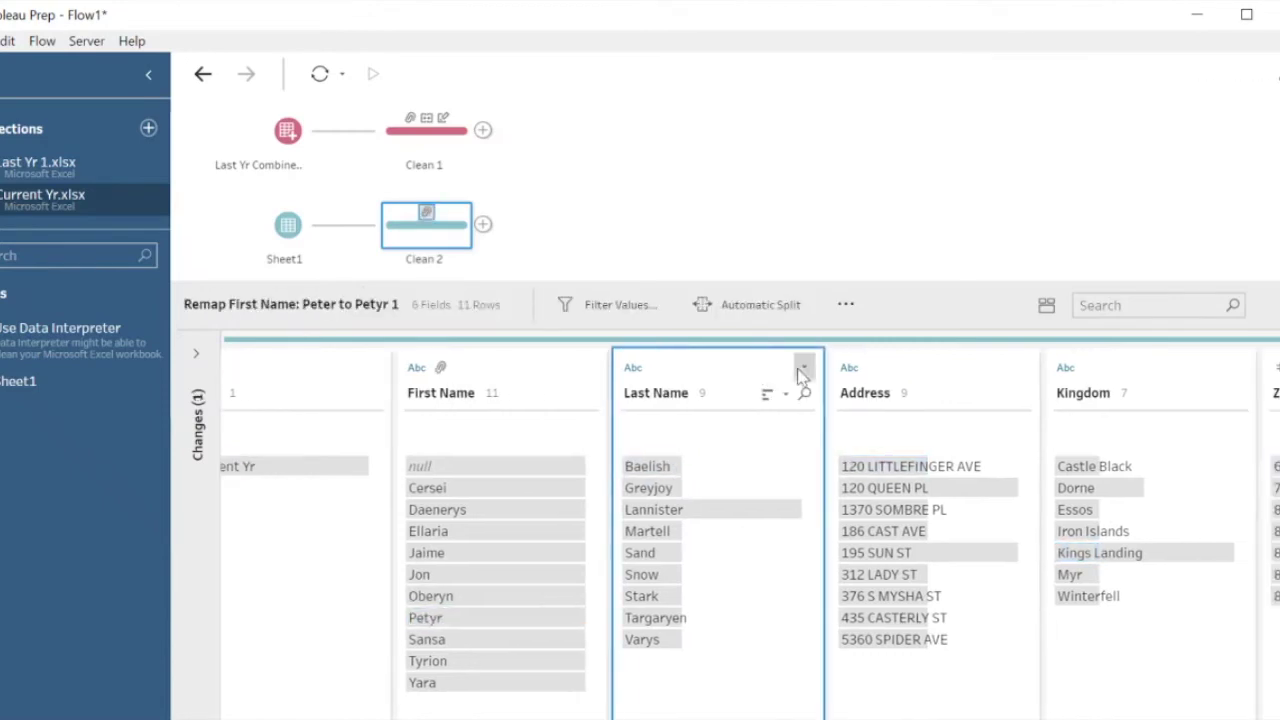
scroll(800, 377, left, 3)
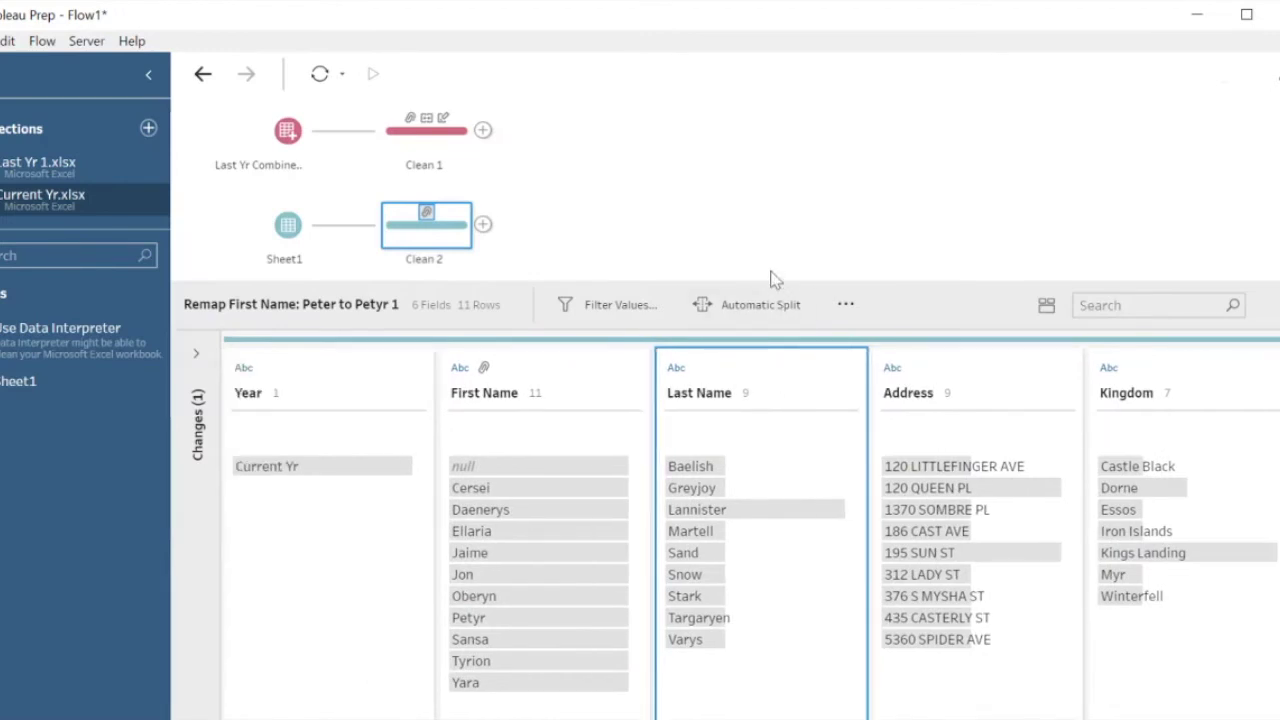
Enlarge the flow area and rename the current-year Sheet1 input as Current Yr.
drag(774, 288, 795, 394)
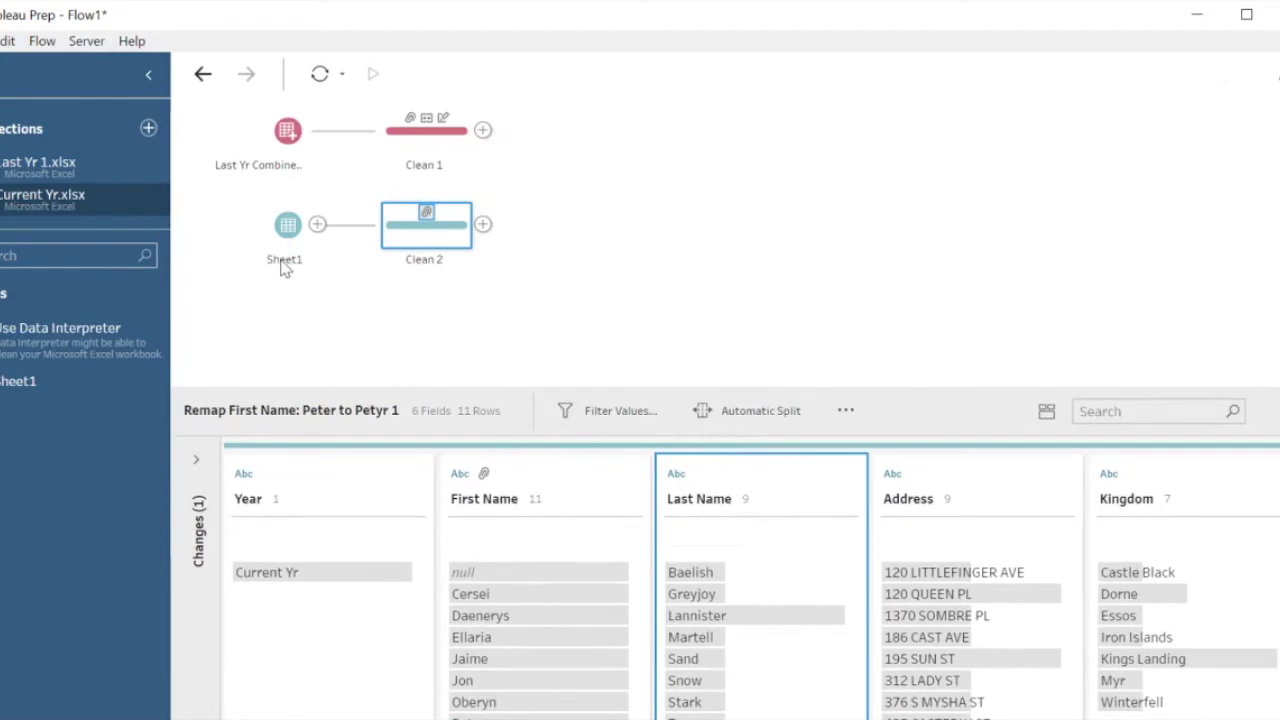
double_click(283, 261)
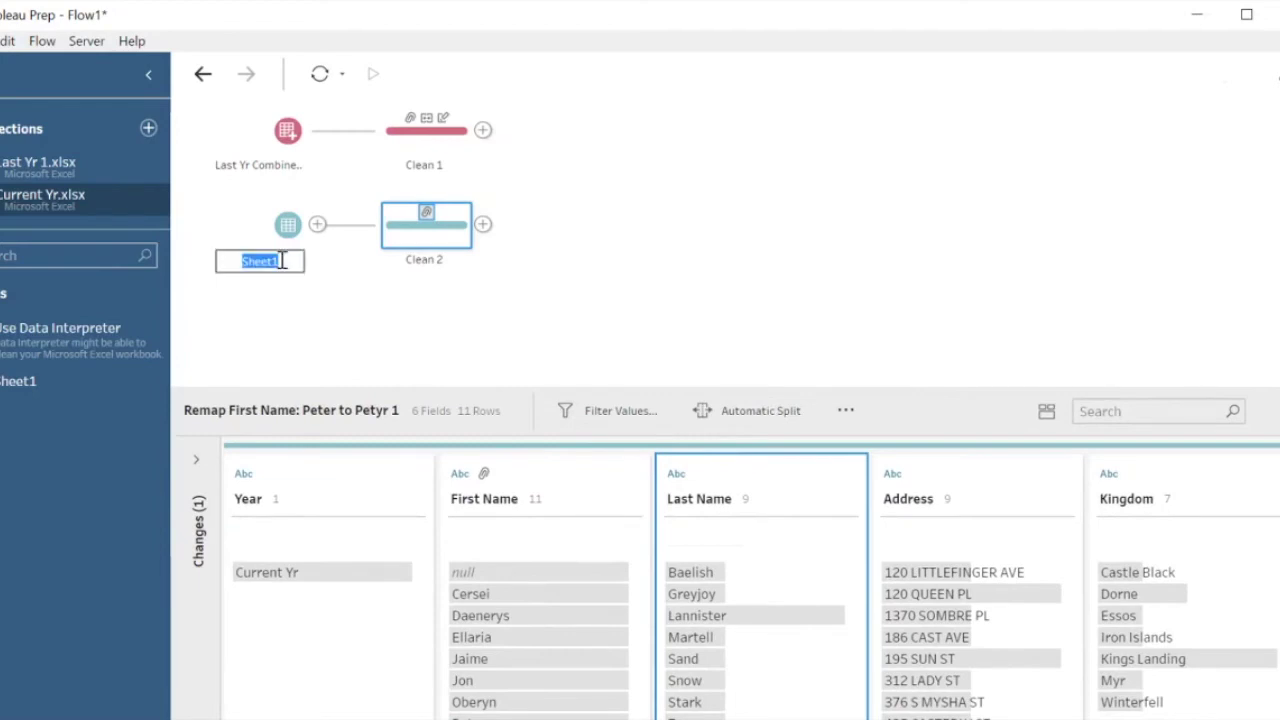
text(Current Yr)
key(Return)
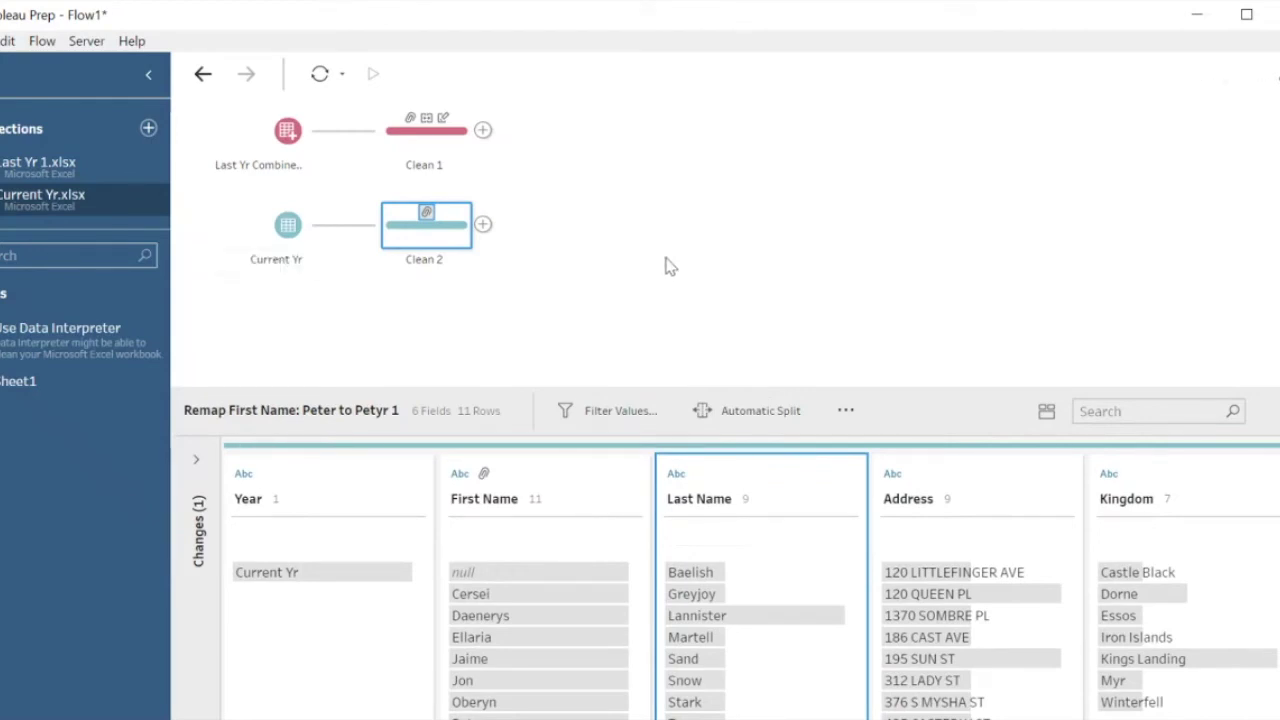
Join the Clean 1 step with the Clean 2 step and enlarge the join's settings area.
click(466, 152)
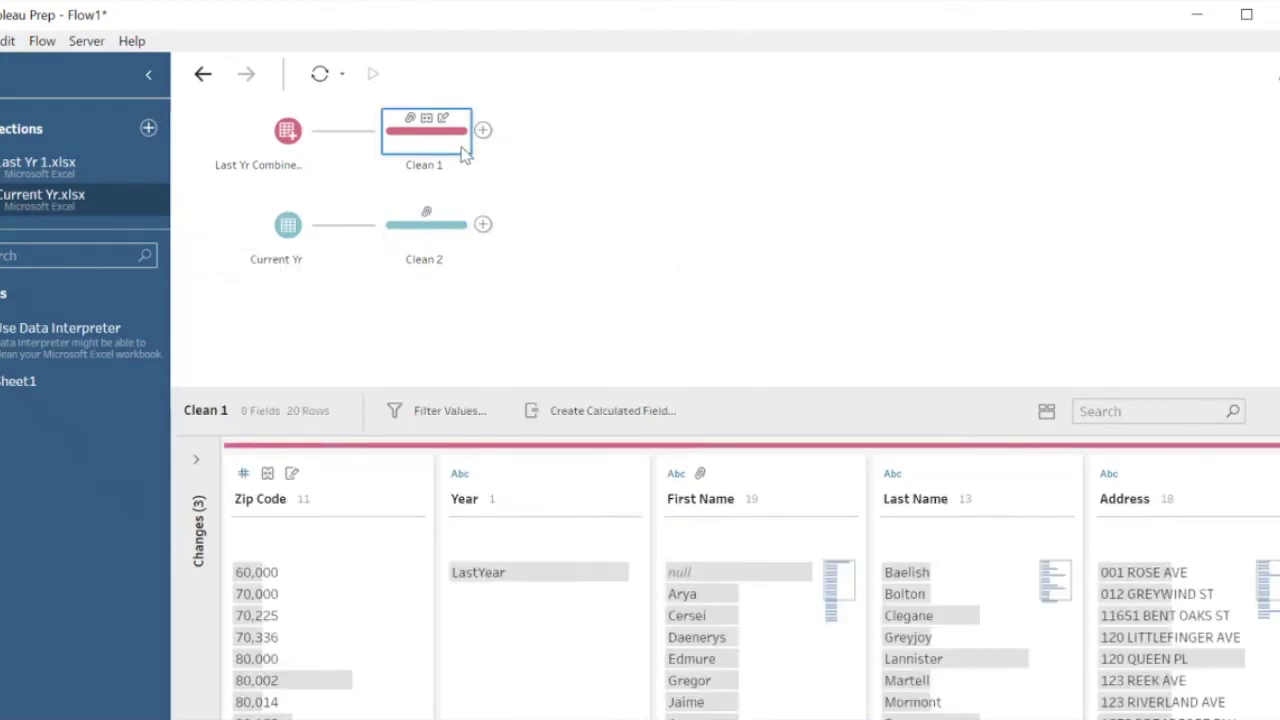
drag(462, 150, 494, 220)
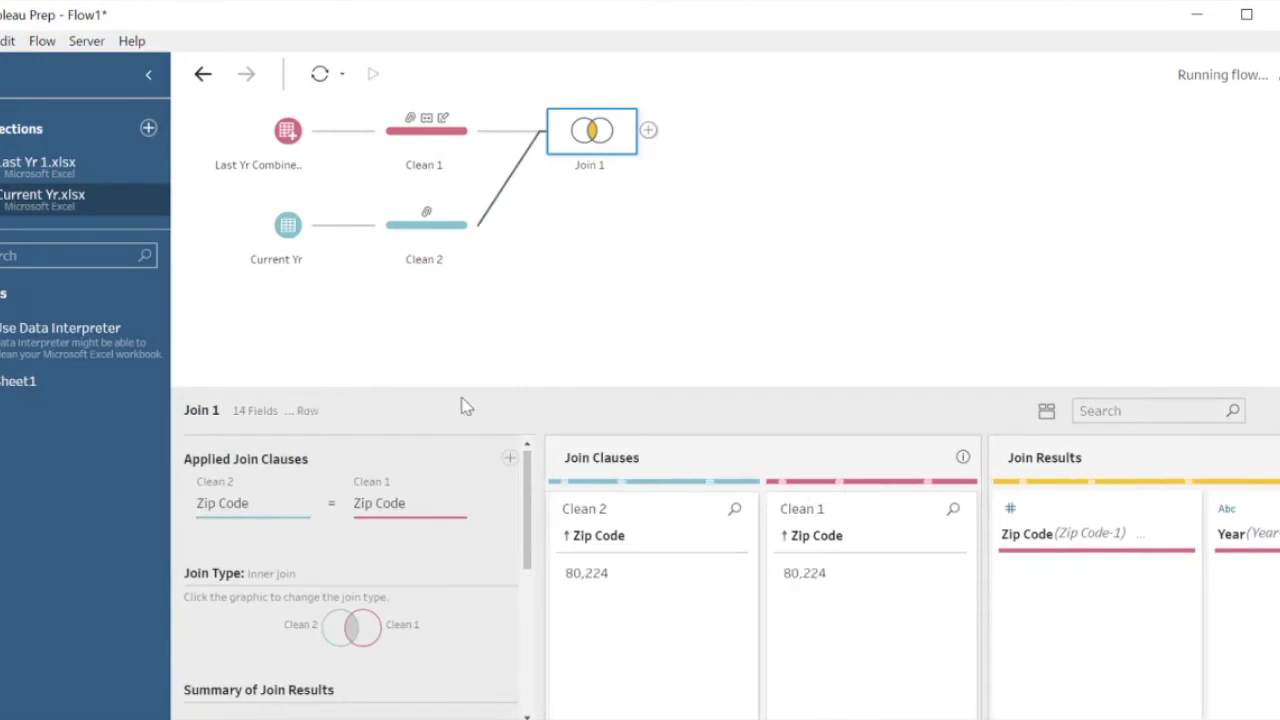
drag(434, 386, 447, 349)
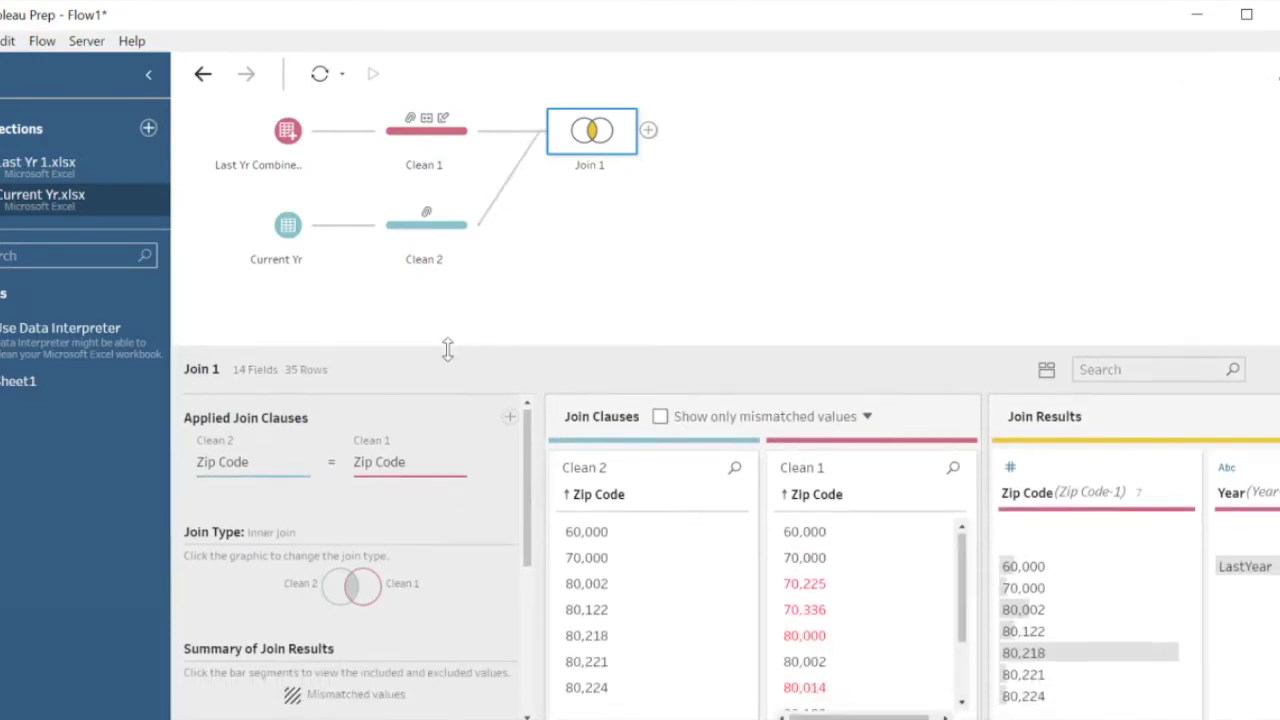
Change the Zip Code join clause to match First Name in Clean 2 with First Name in Clean 1.
click(282, 466)
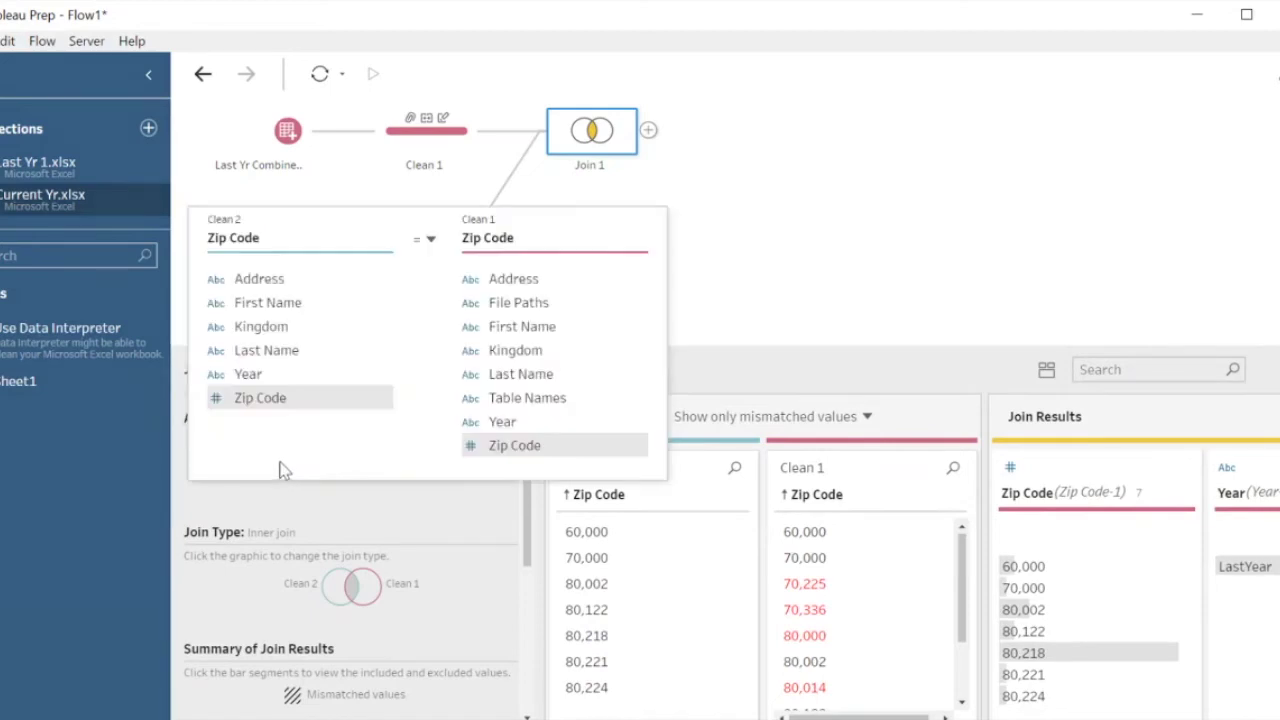
click(265, 306)
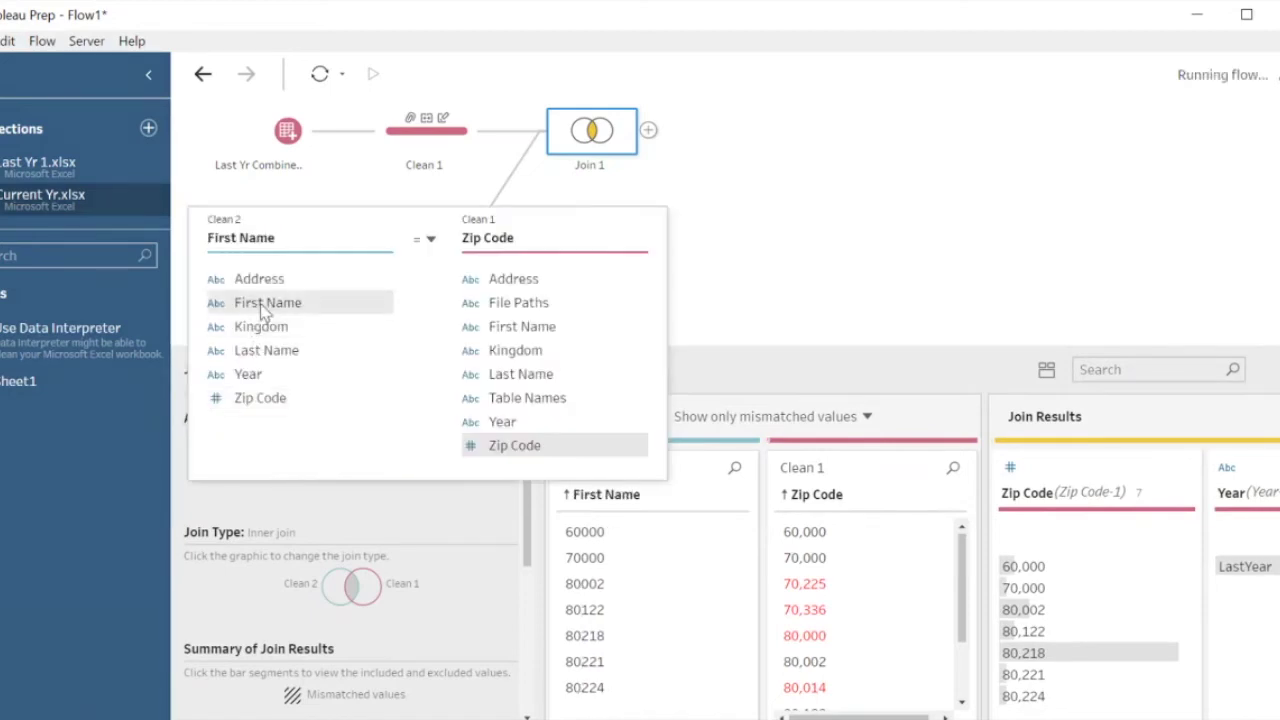
click(520, 328)
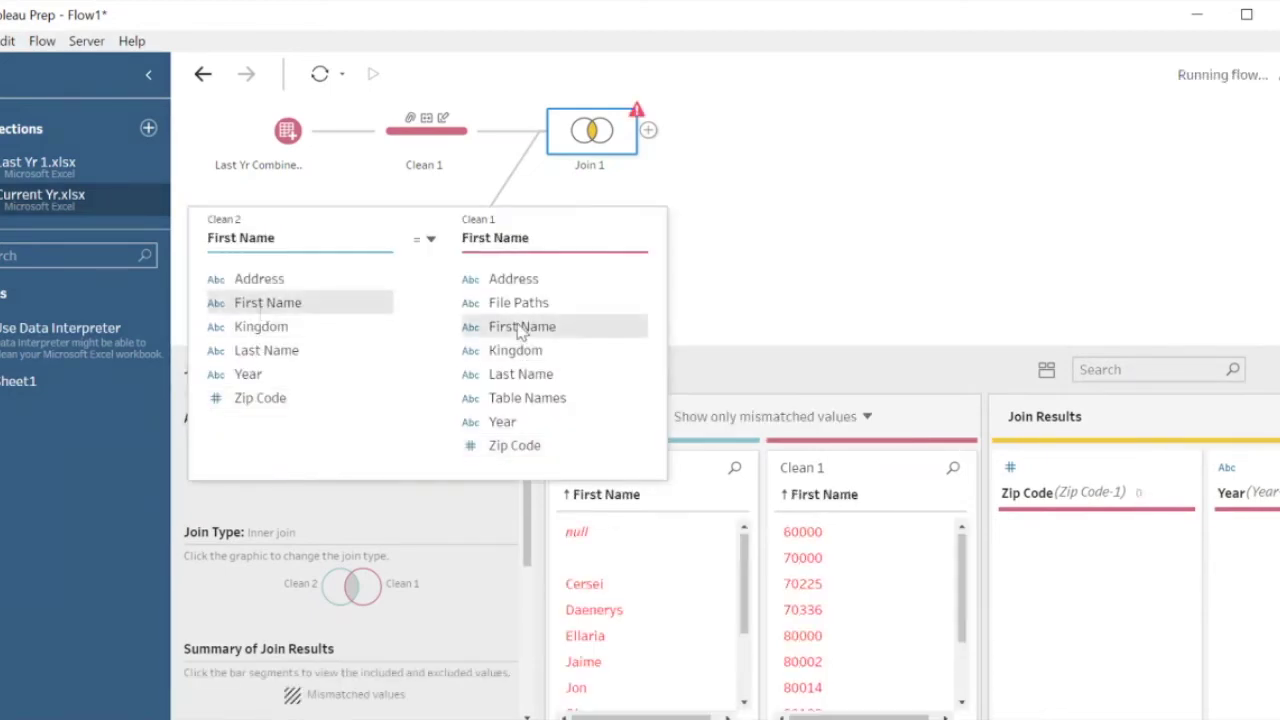
Add a second join clause matching Last Name in Clean 2 with Last Name in Clean 1.
click(441, 512)
click(440, 462)
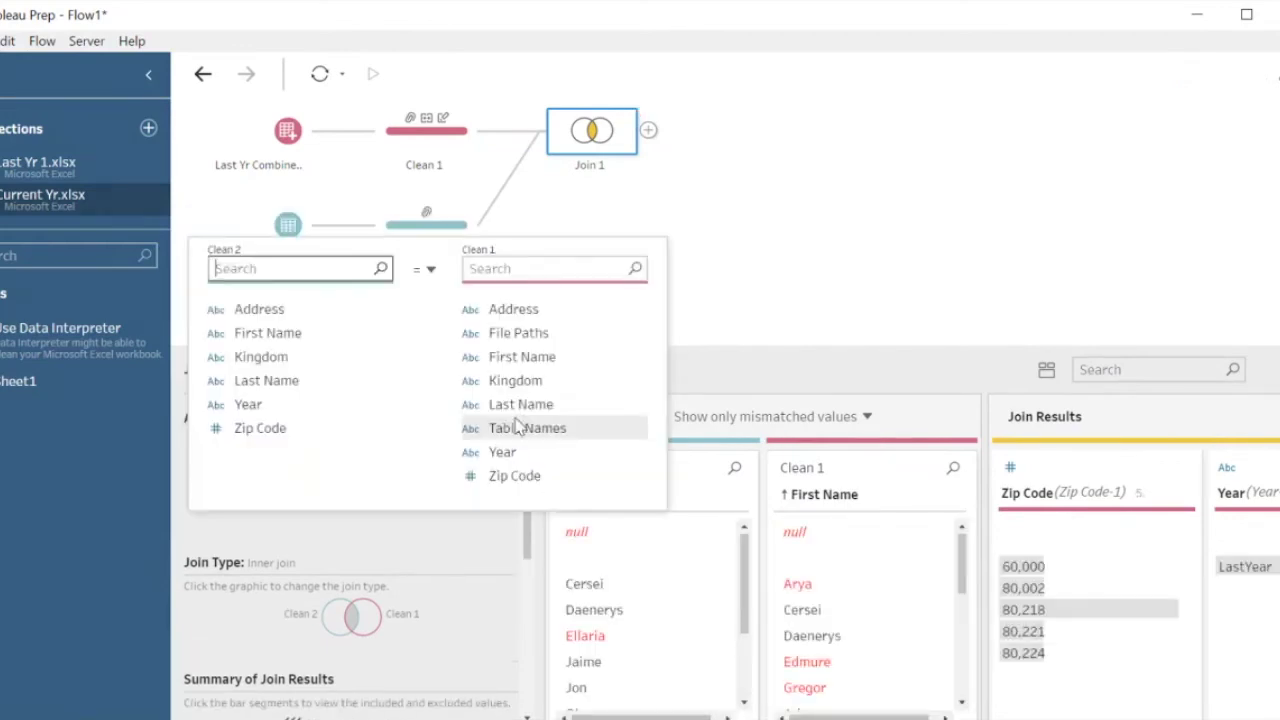
click(266, 380)
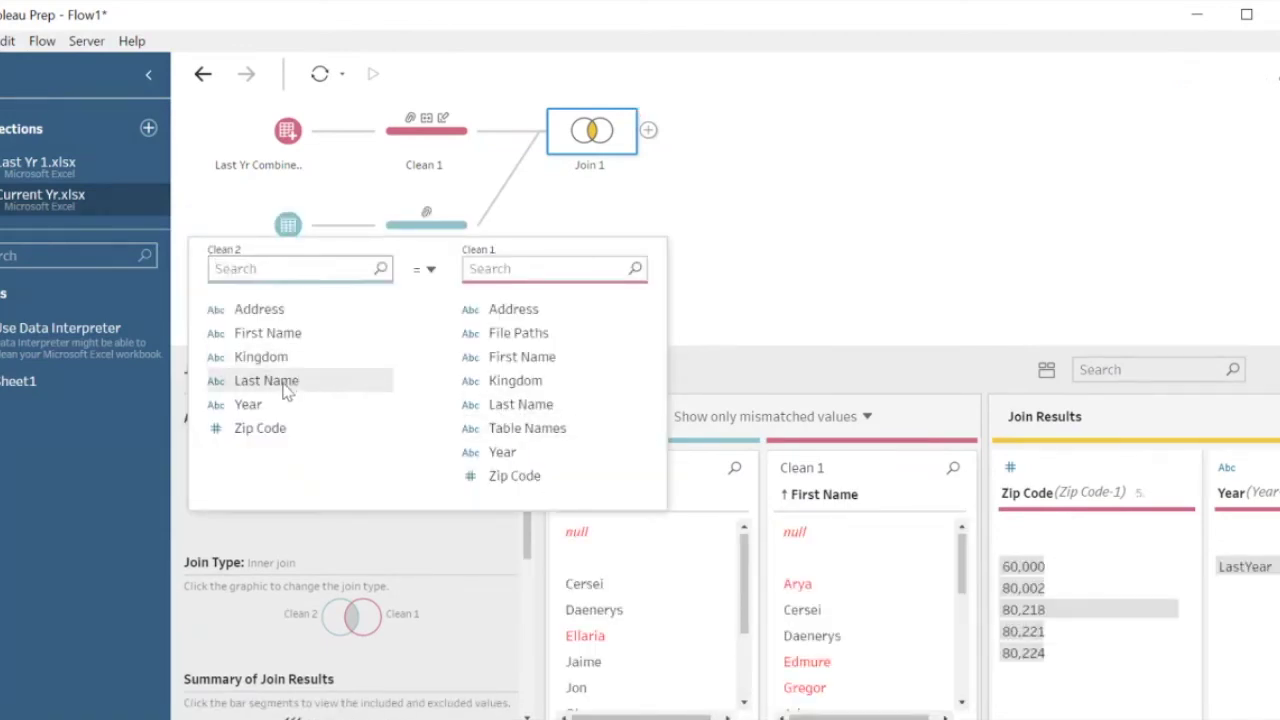
click(521, 404)
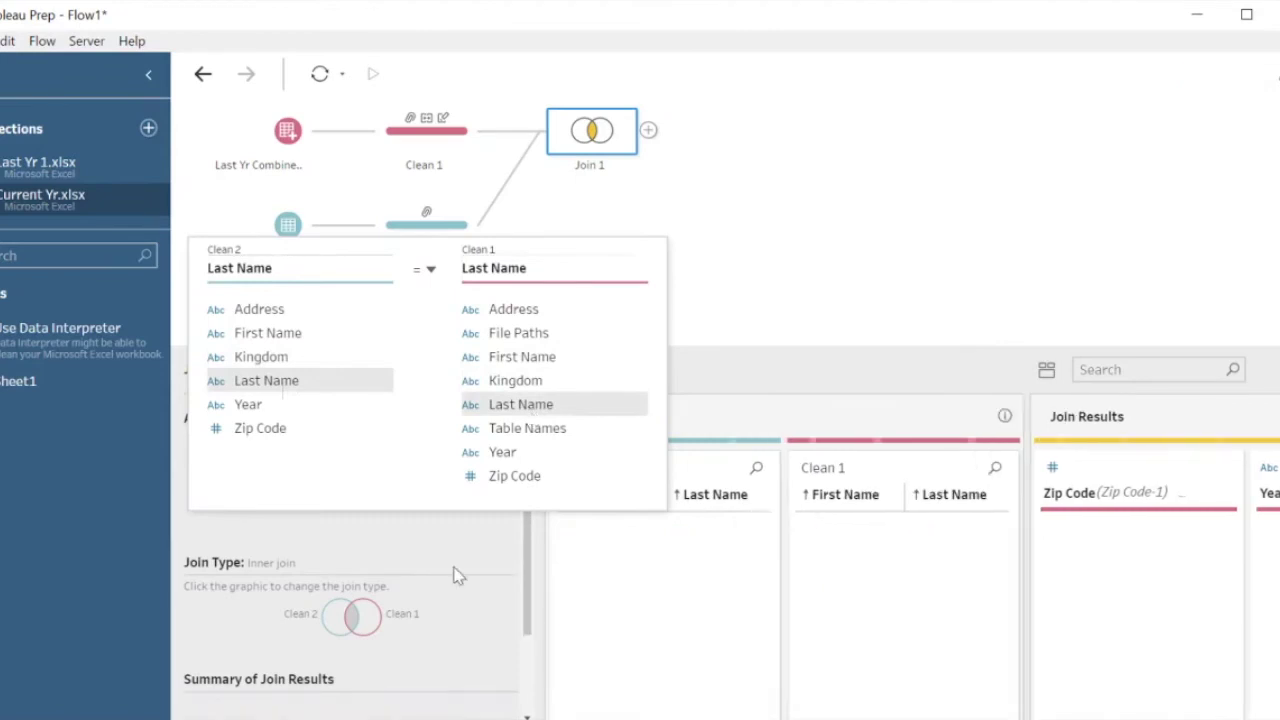
Close the last join clause's field lists and examine the fields in the Join 1 results.
click(455, 576)
mouse_move(710, 345)
mouse_down()
mouse_move(705, 360)
mouse_move(674, 337)
mouse_move(715, 332)
mouse_up()
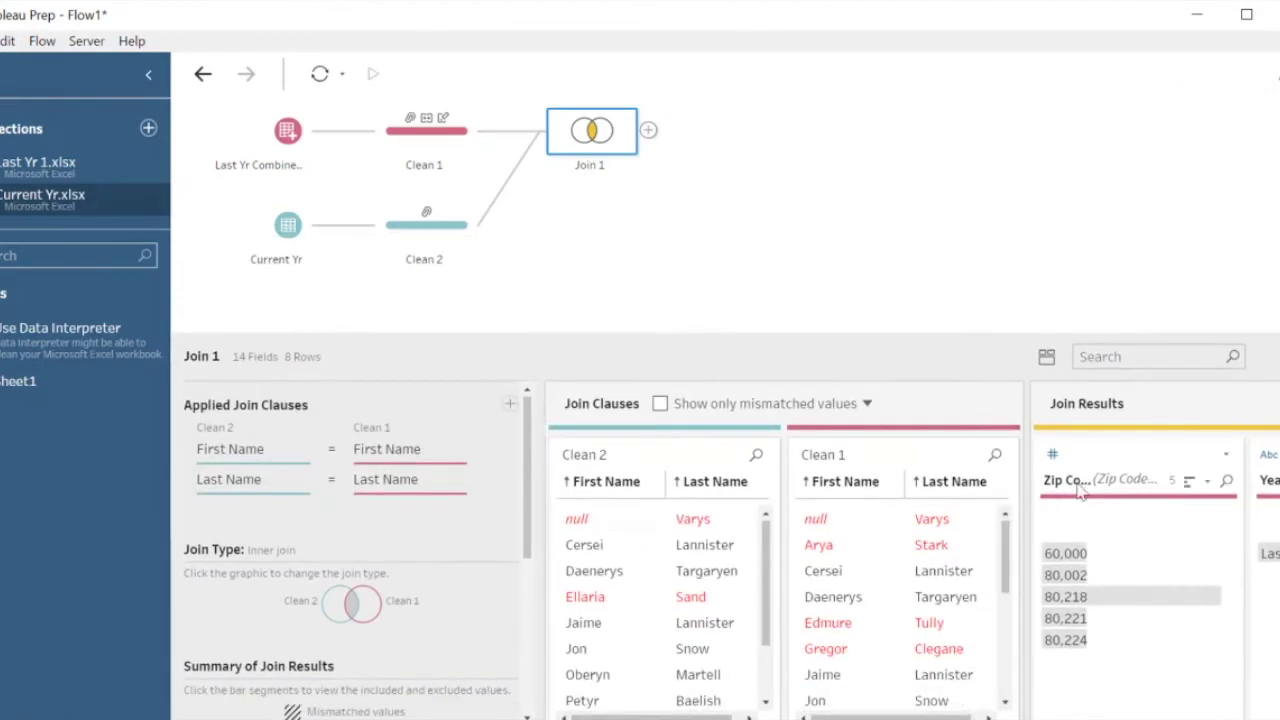
click(1166, 449)
scroll(1170, 452, right, 2)
scroll(1172, 452, right, 3)
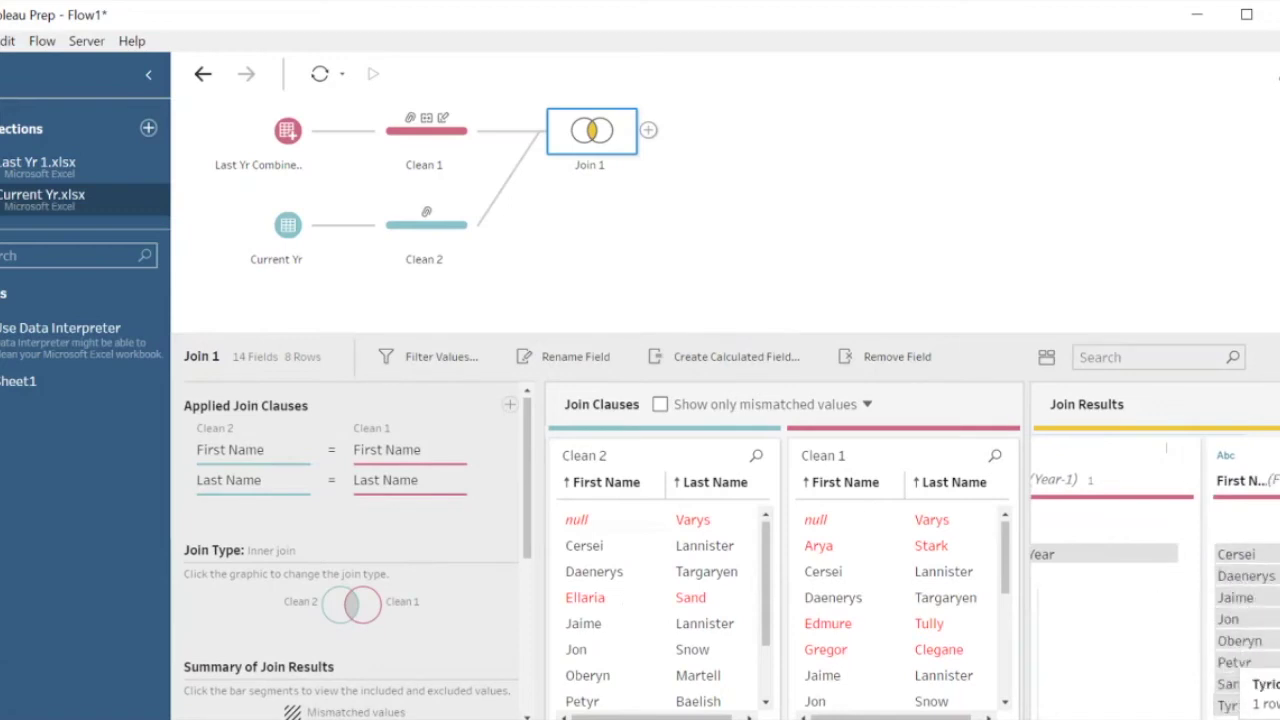
Add an output step after Join 1 and look through its preview of the joined rows.
drag(886, 333, 887, 410)
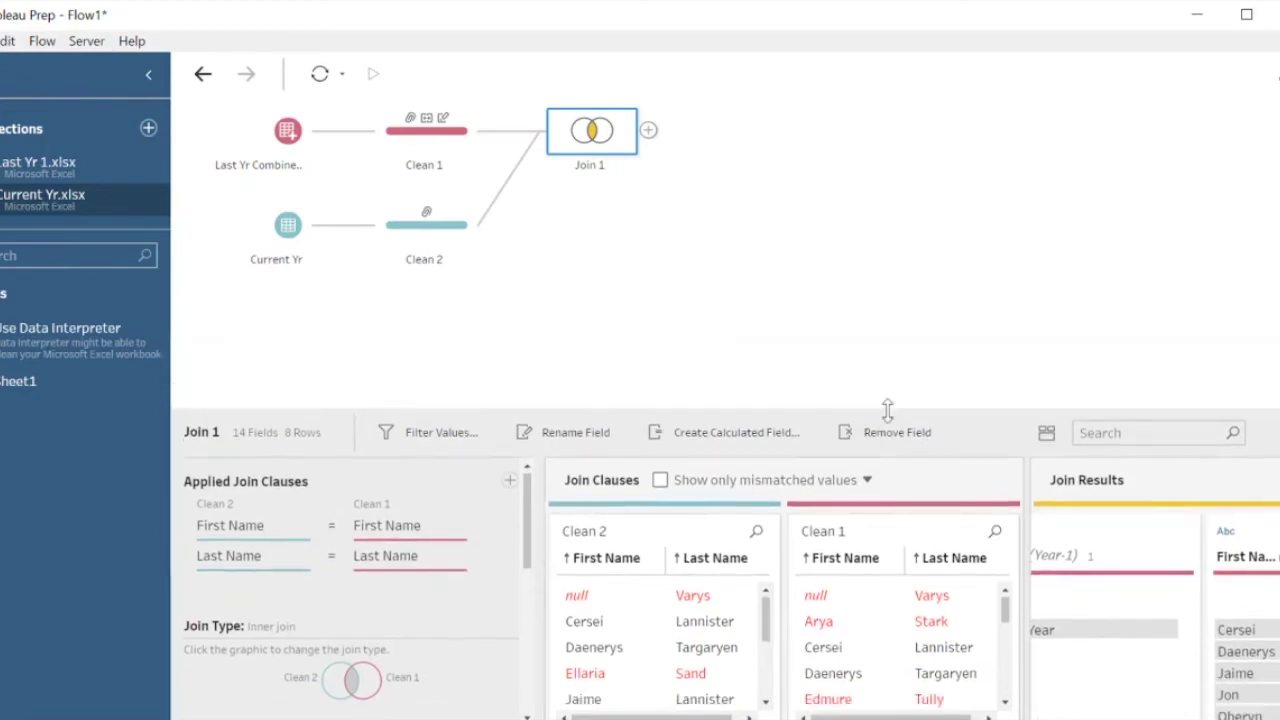
click(648, 131)
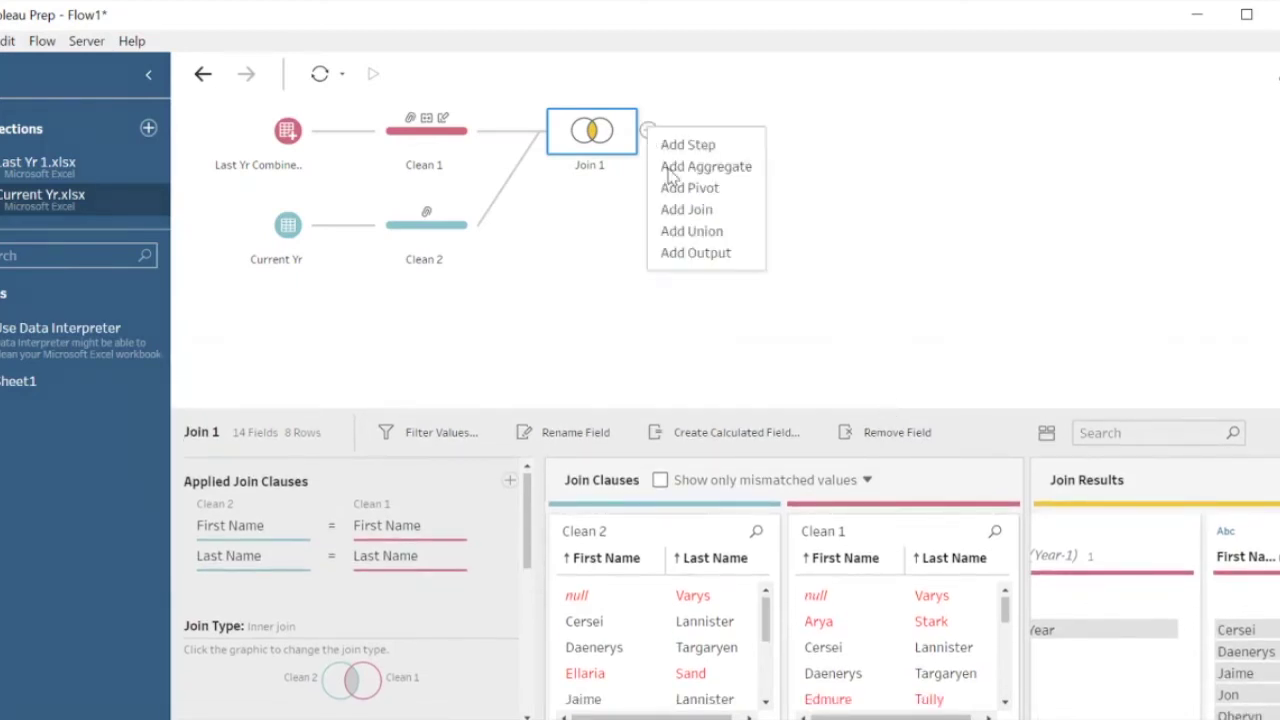
click(722, 252)
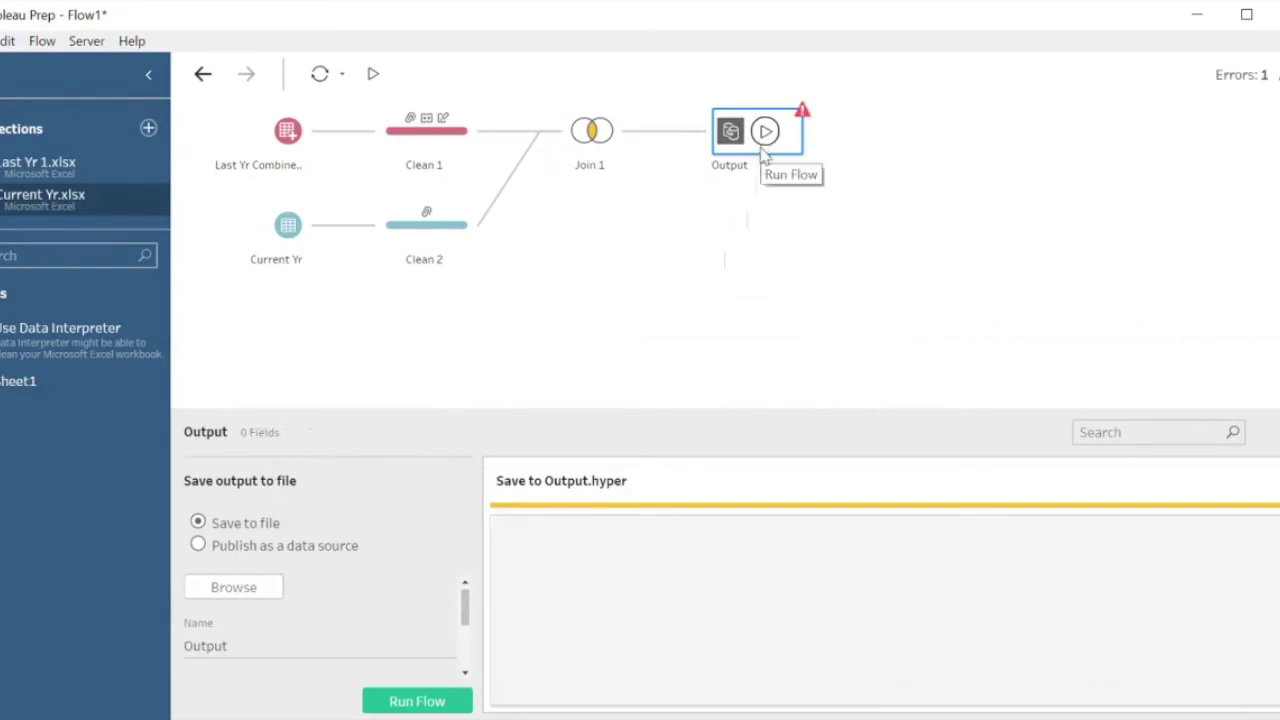
drag(703, 414, 694, 360)
click(597, 138)
click(735, 135)
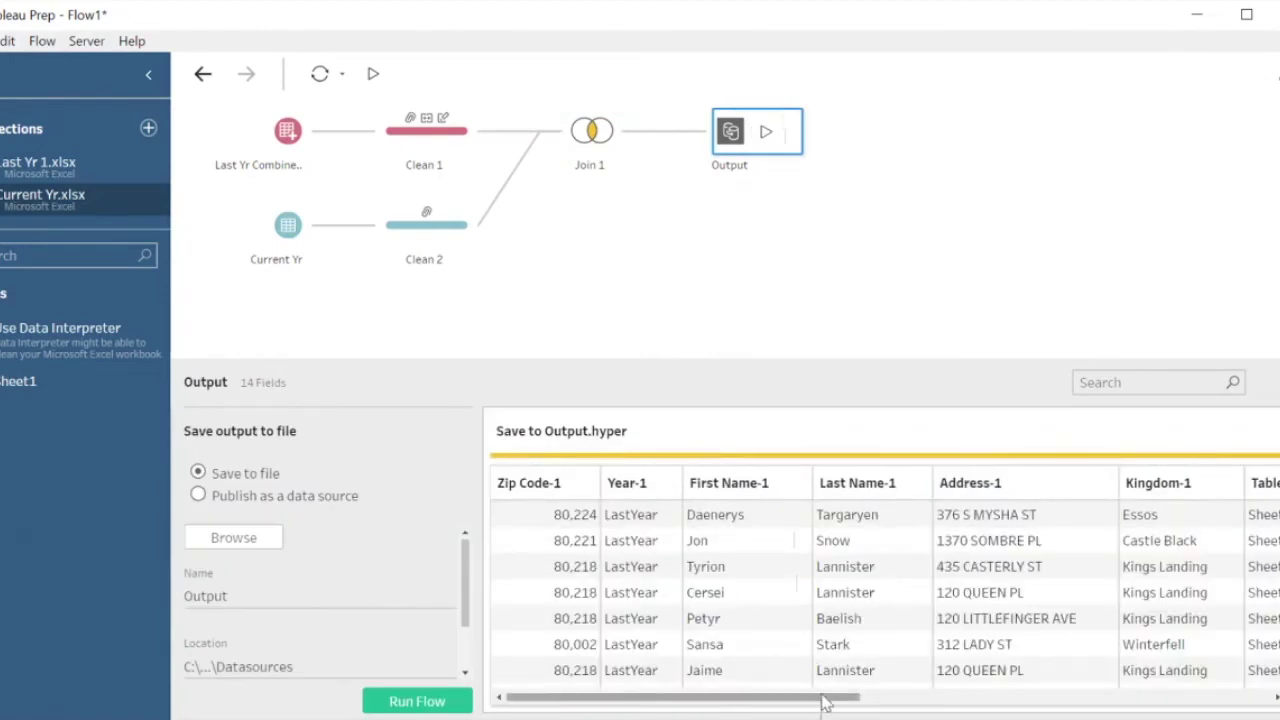
drag(824, 697, 848, 697)
drag(820, 358, 826, 320)
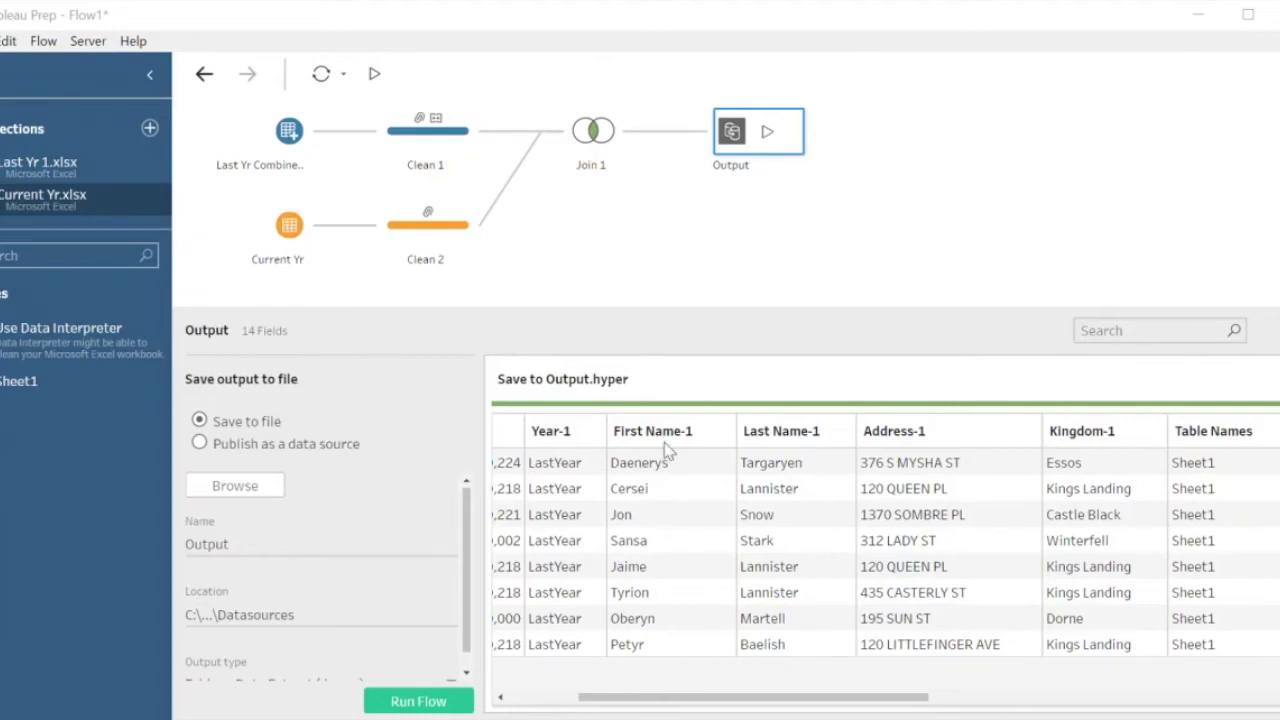
Replace the null First Name value in the Clean 1 step with NA.
click(452, 152)
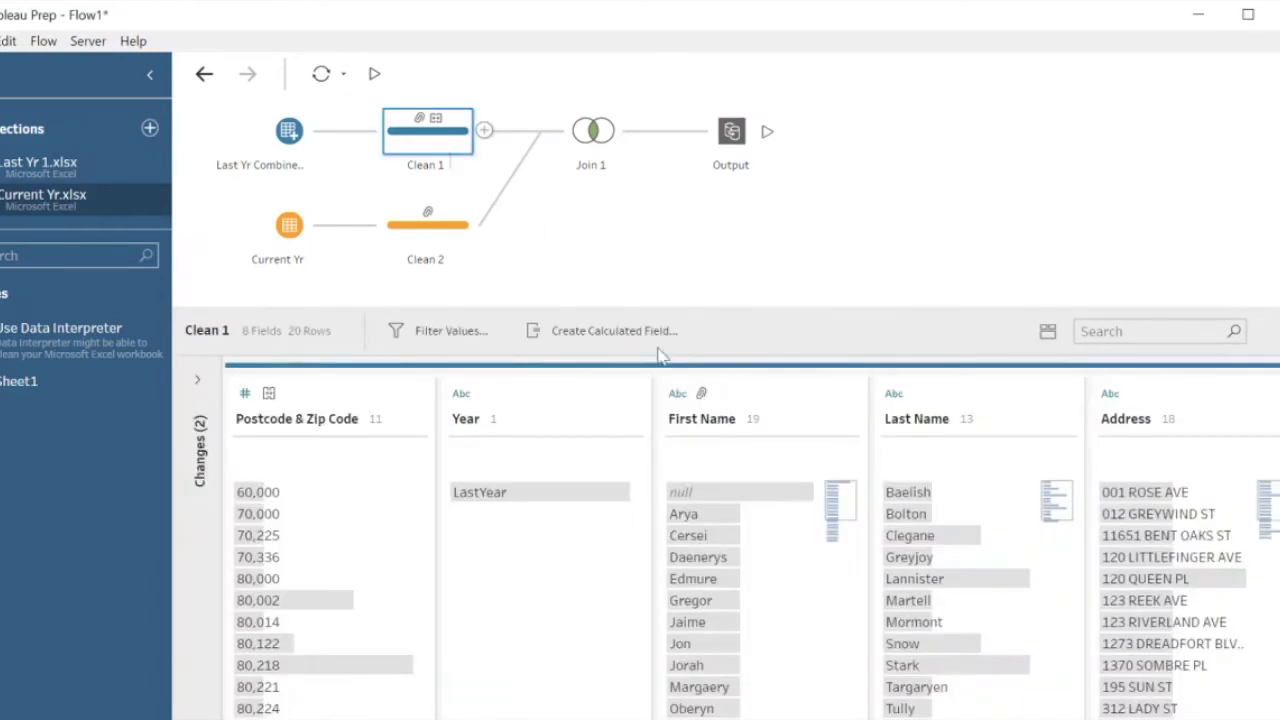
scroll(955, 546, down, 1)
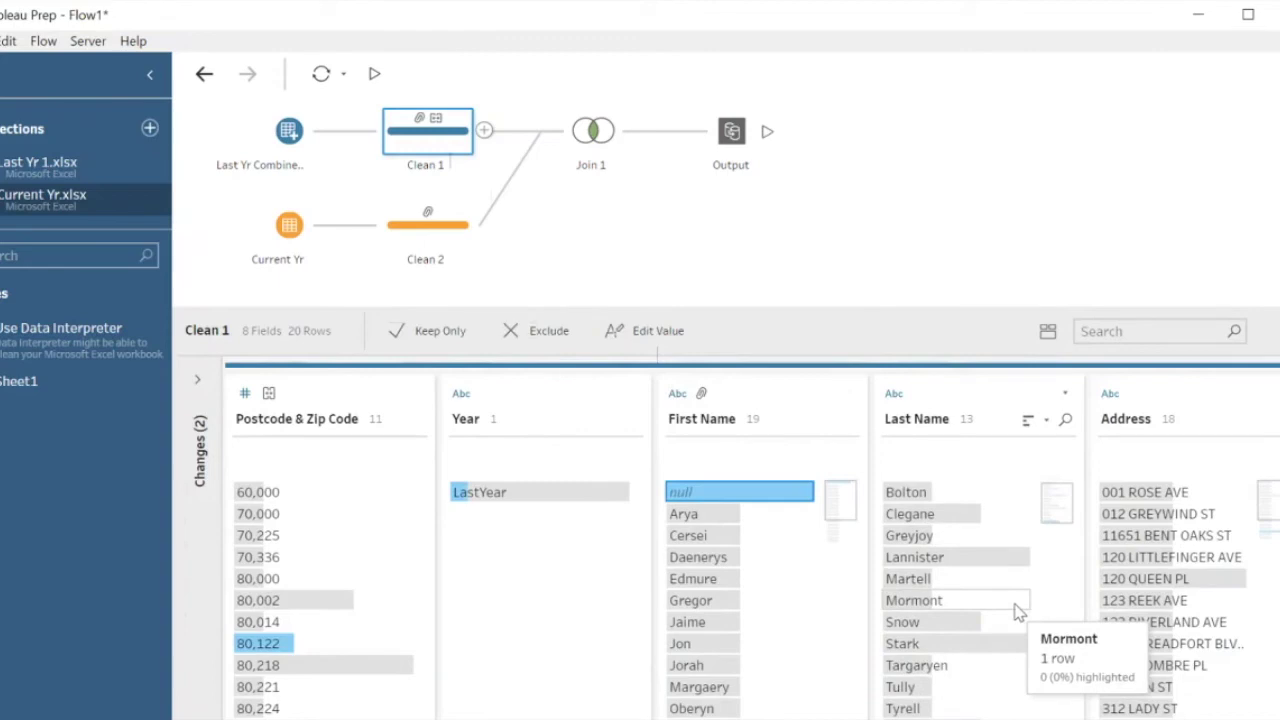
drag(958, 307, 986, 157)
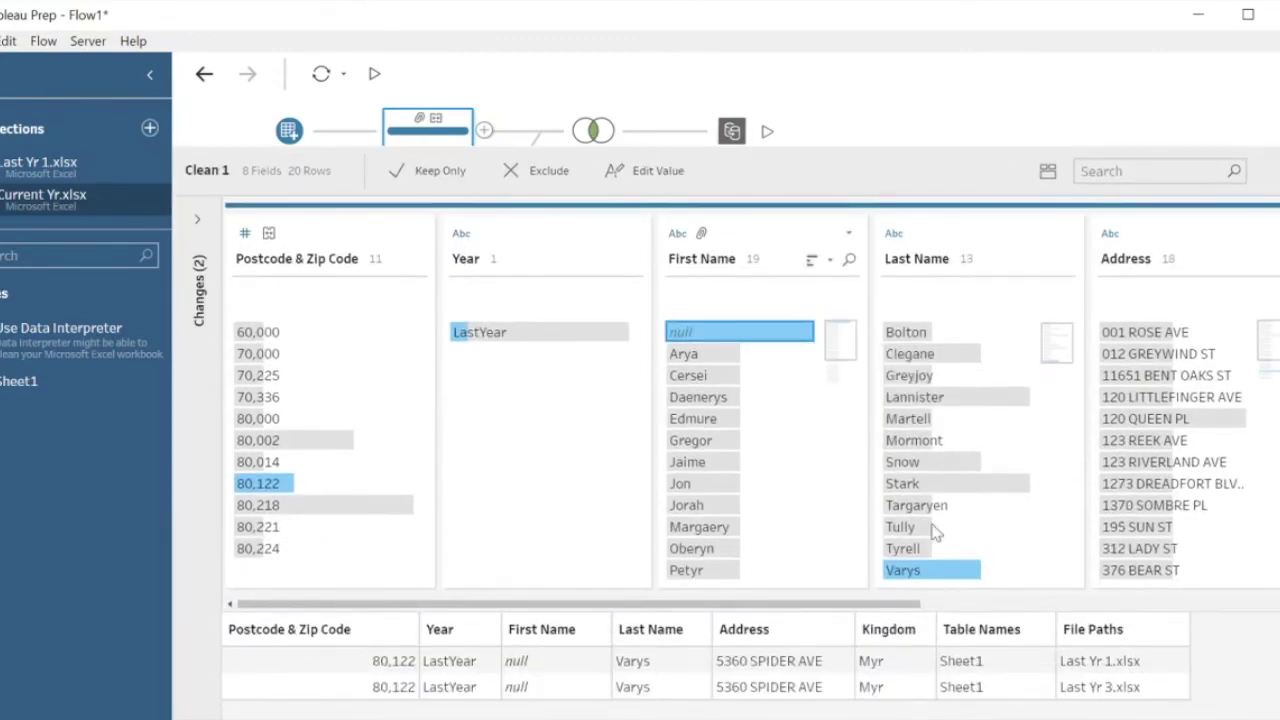
double_click(705, 332)
key(BackSpace)
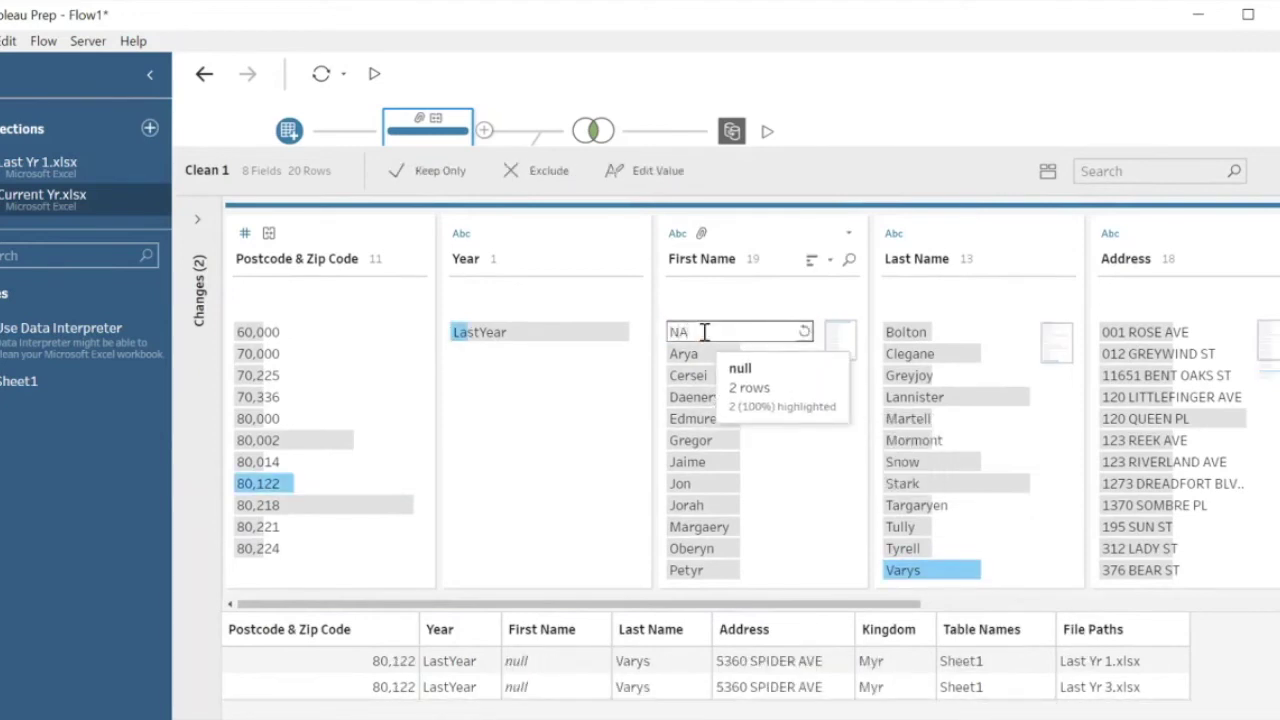
text(NA)
key(Return)
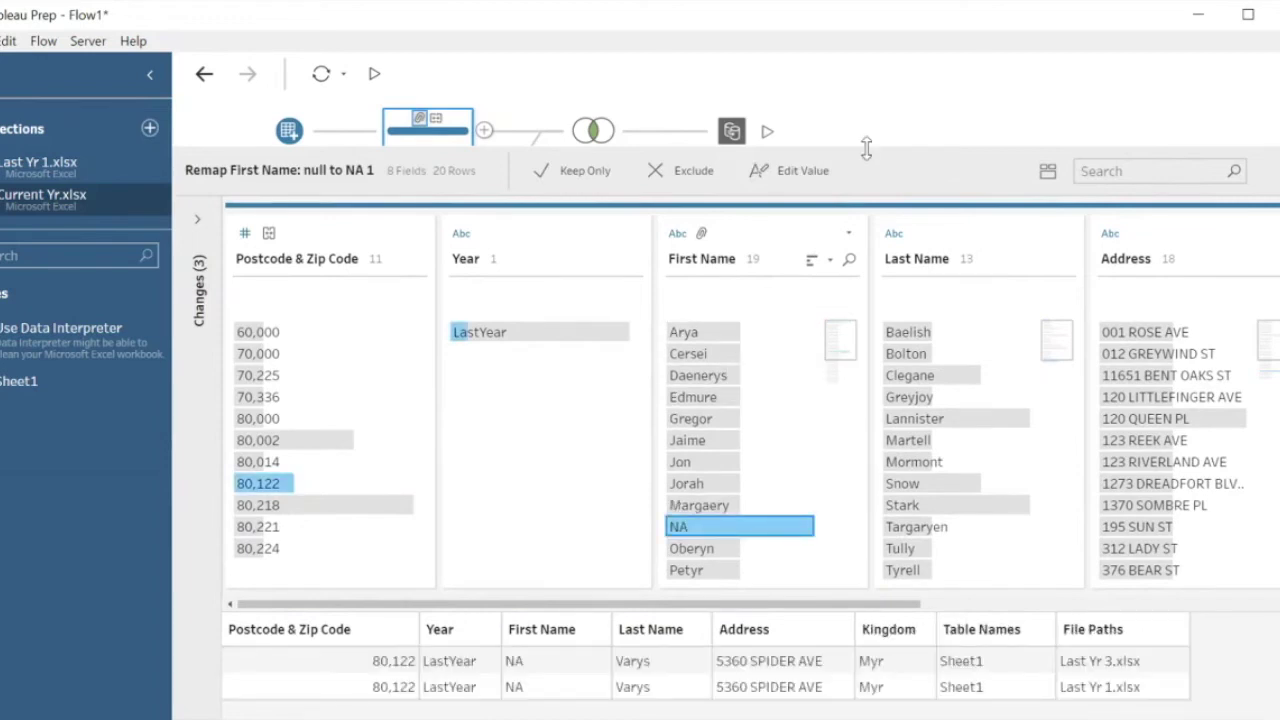
Replace the null First Name value in the Clean 2 step with NA.
drag(866, 148, 894, 345)
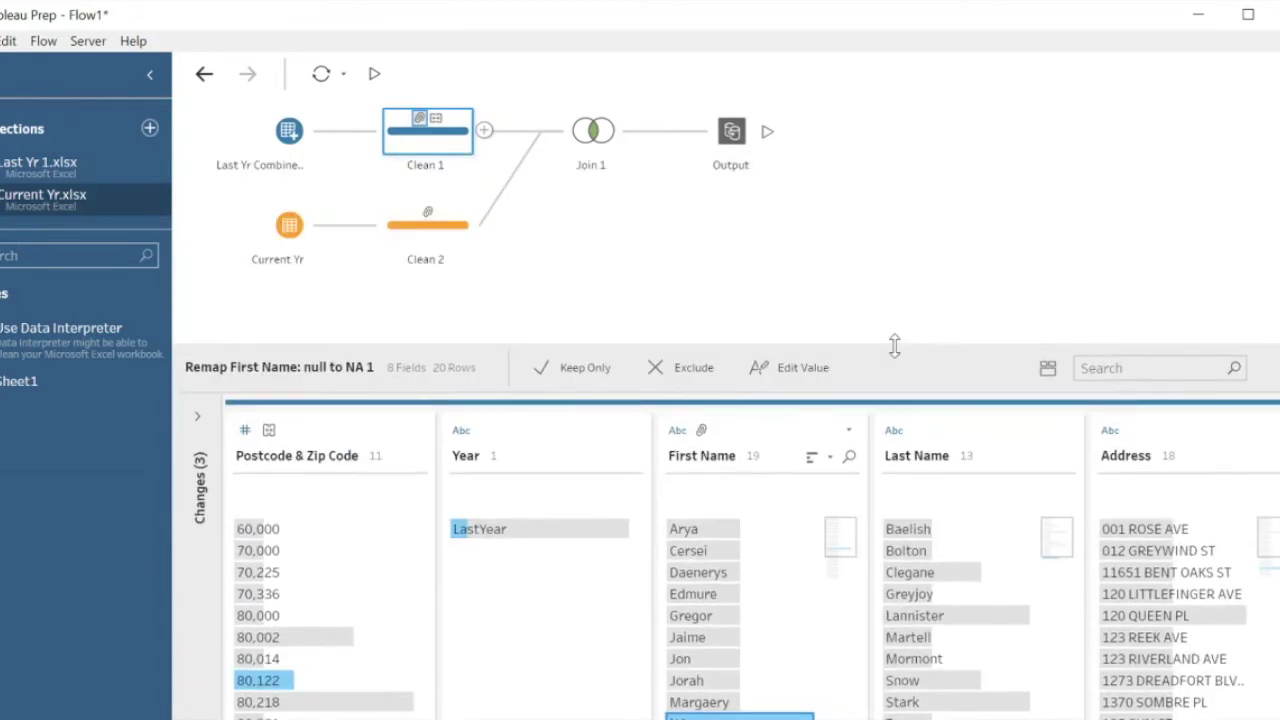
click(450, 240)
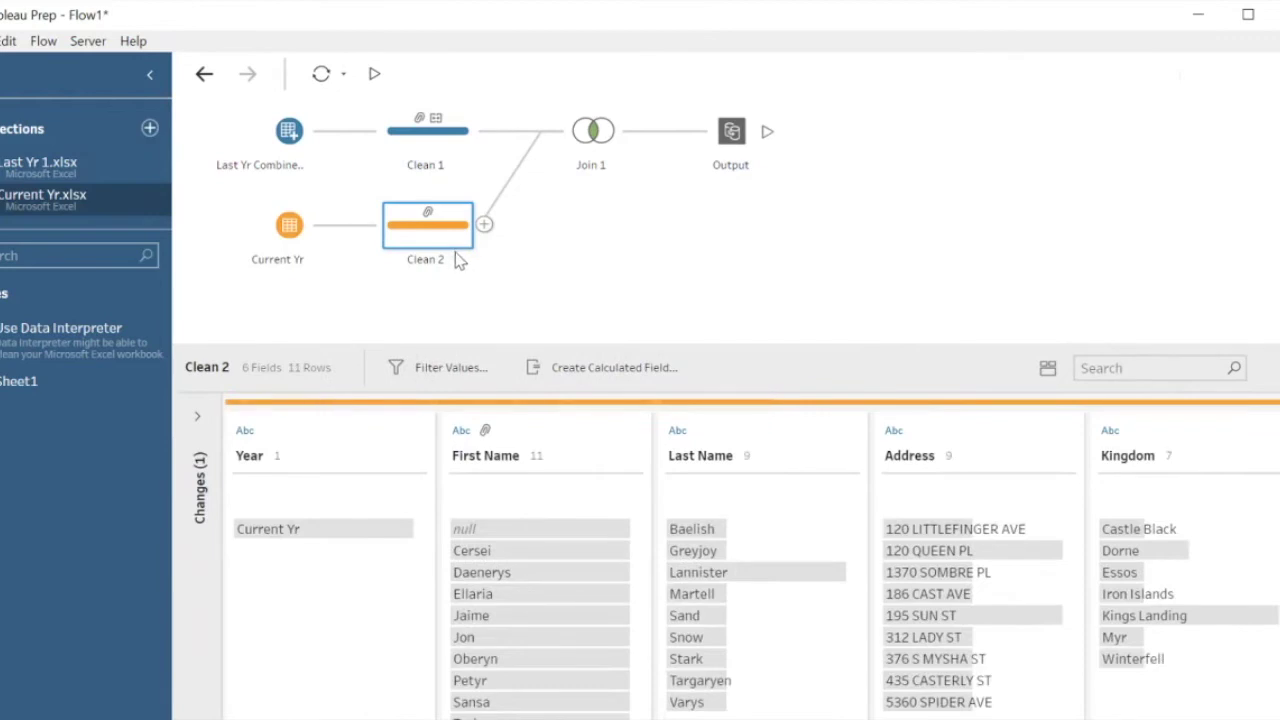
drag(744, 345, 748, 226)
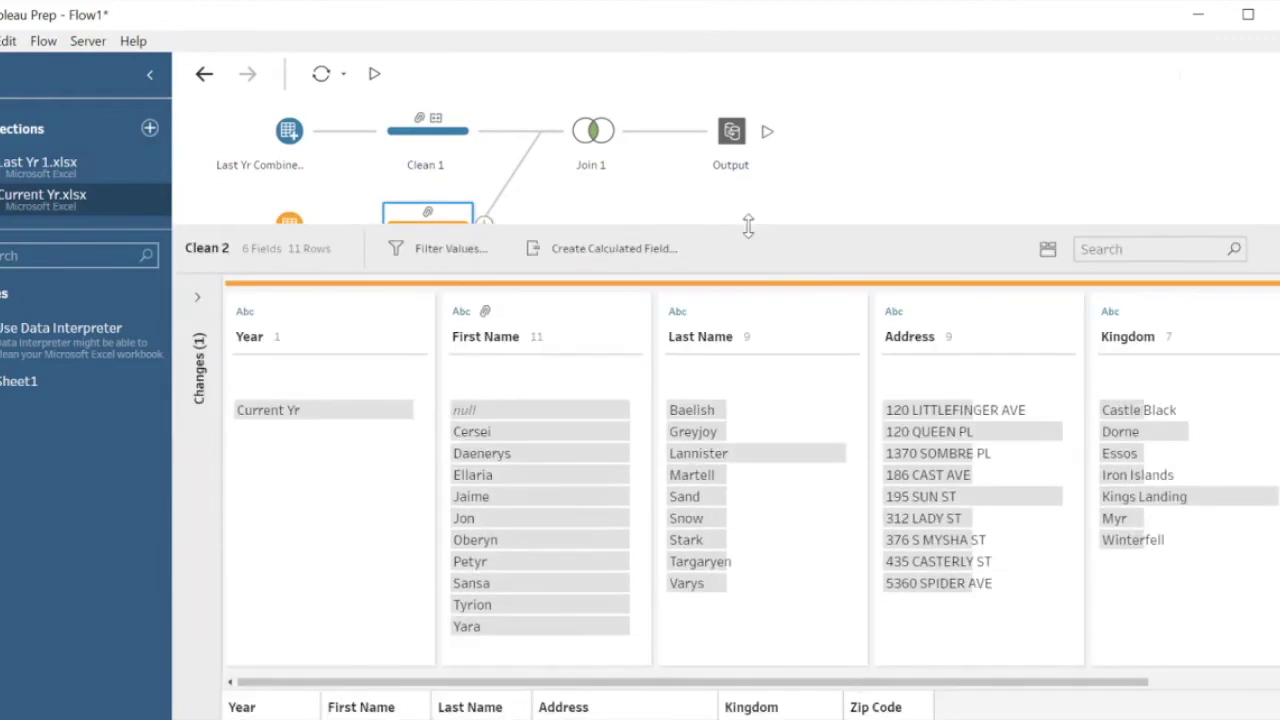
click(520, 409)
click(520, 408)
text(NA)
key(Return)
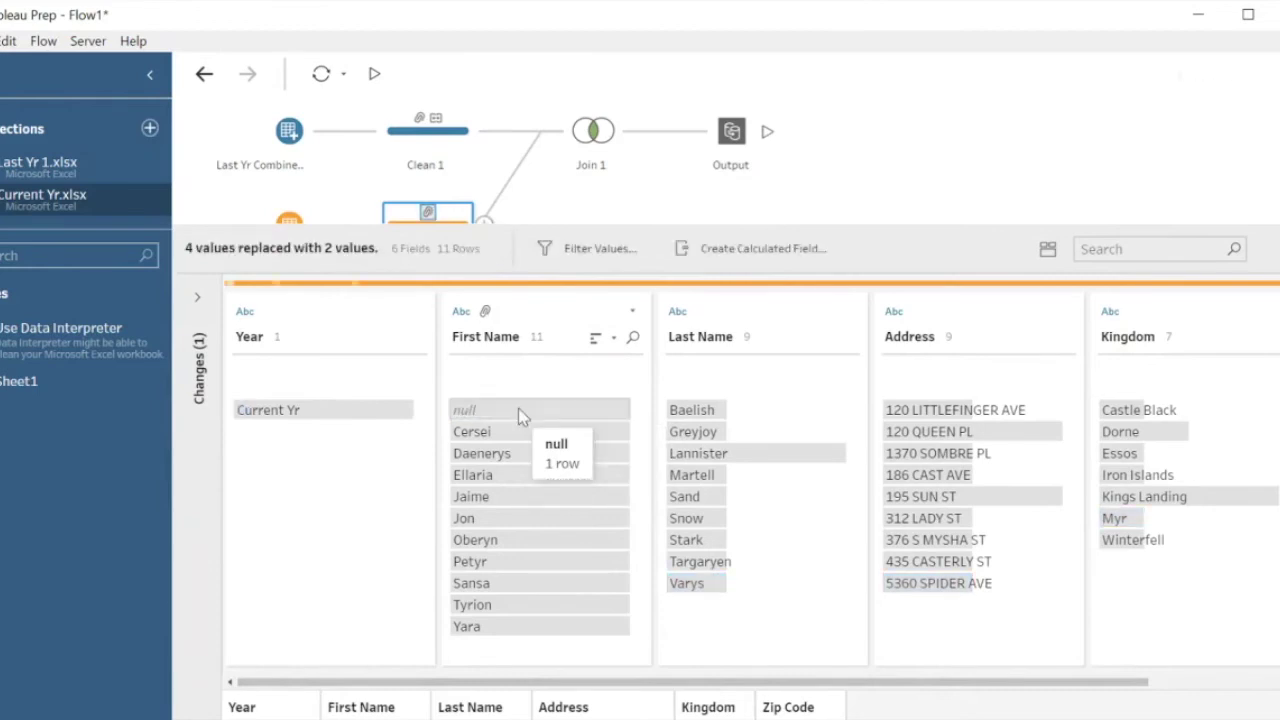
Review the updated Join 1 results and the rows in the output preview.
drag(800, 226, 820, 337)
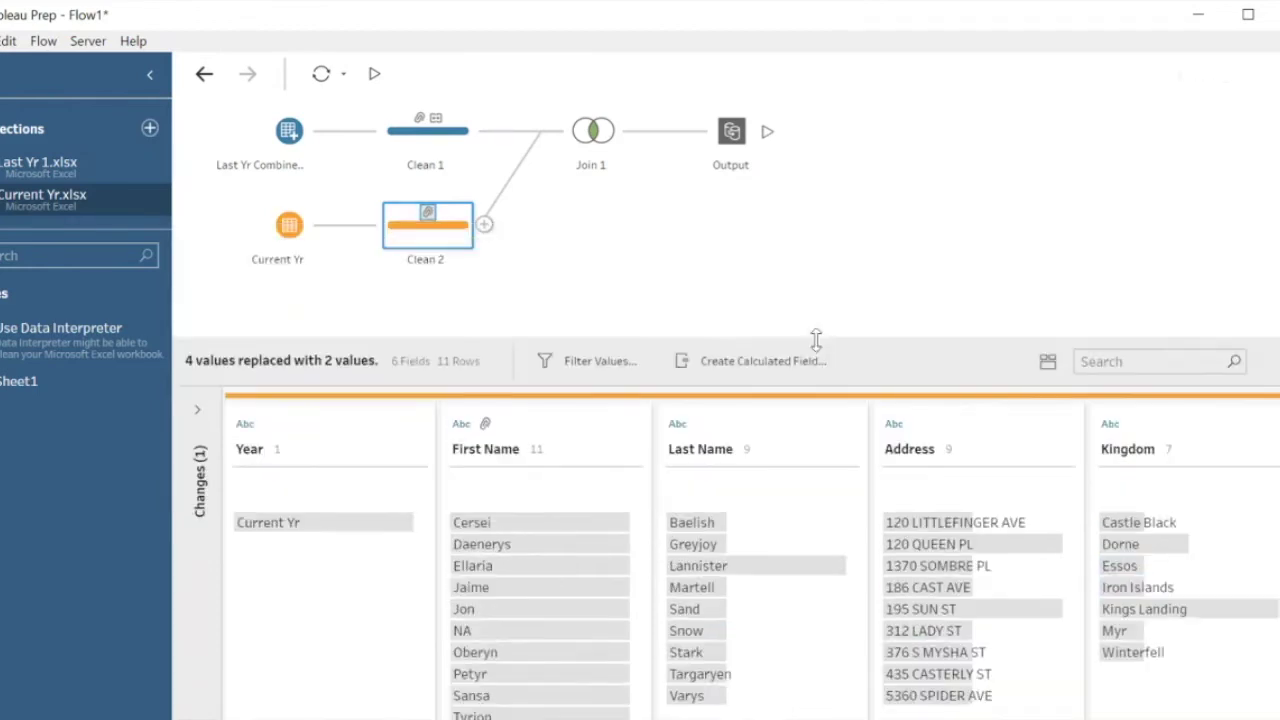
click(591, 131)
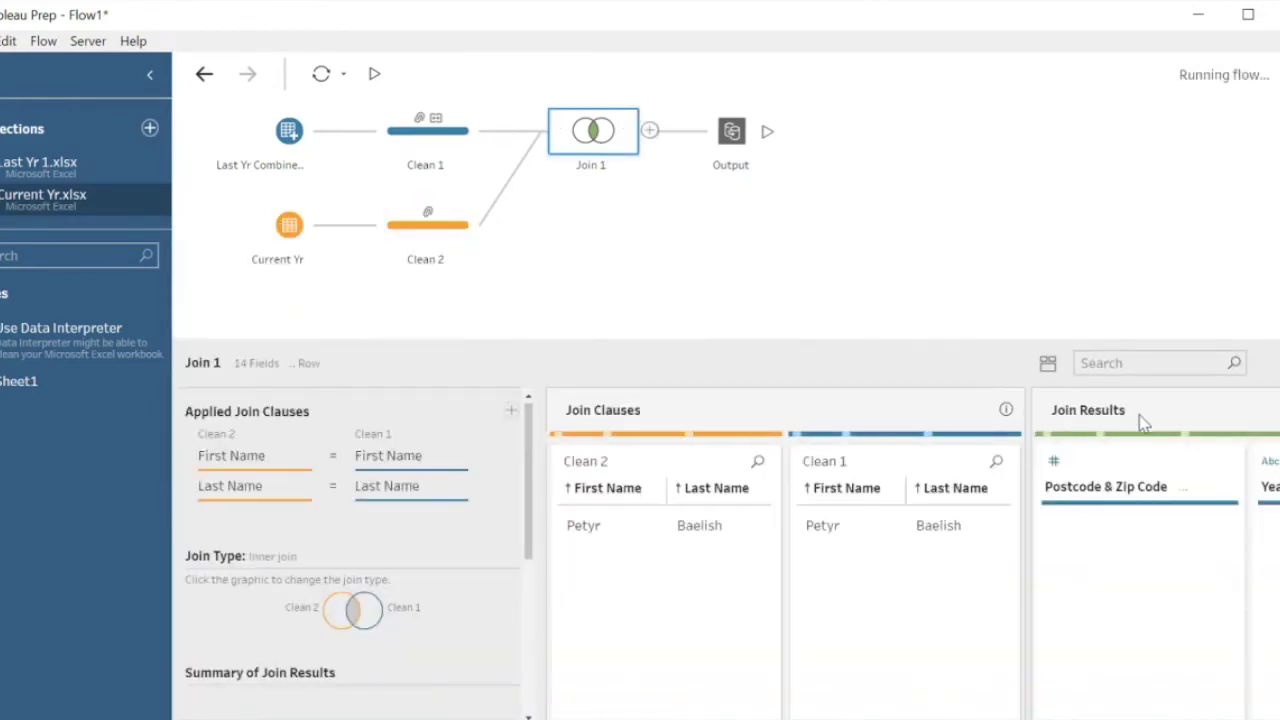
click(1157, 457)
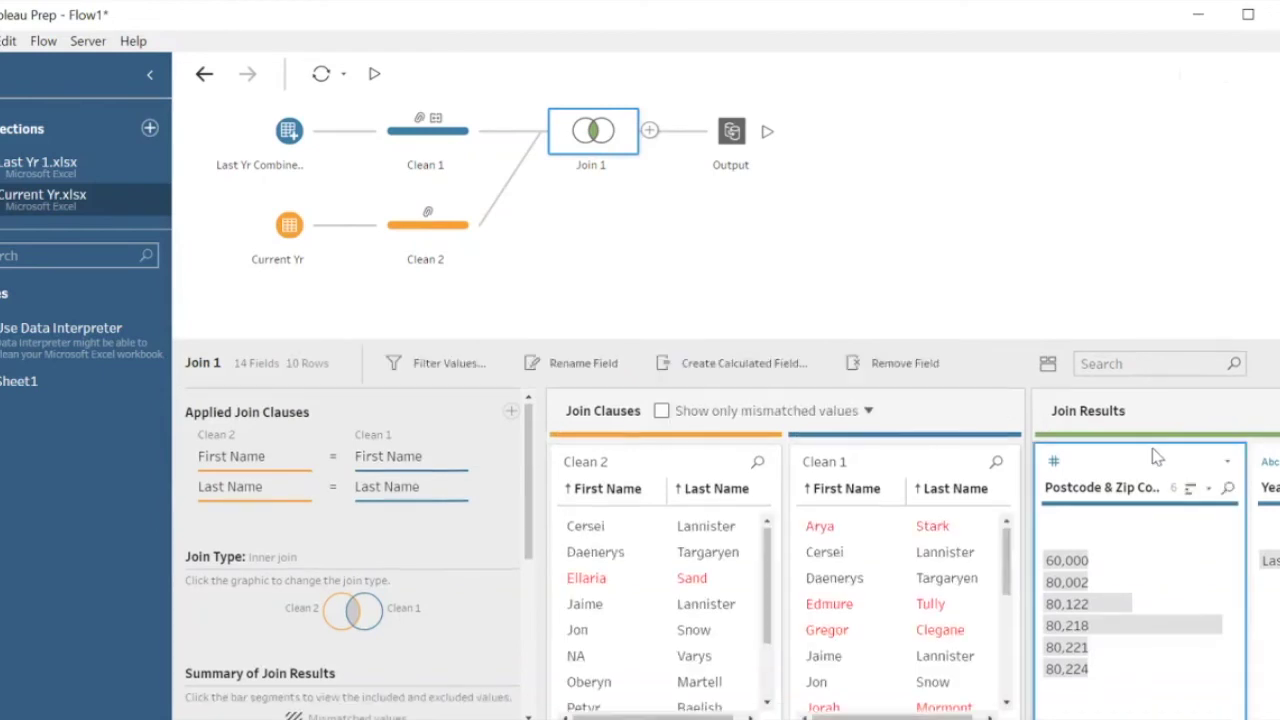
scroll(1157, 457, right, 3)
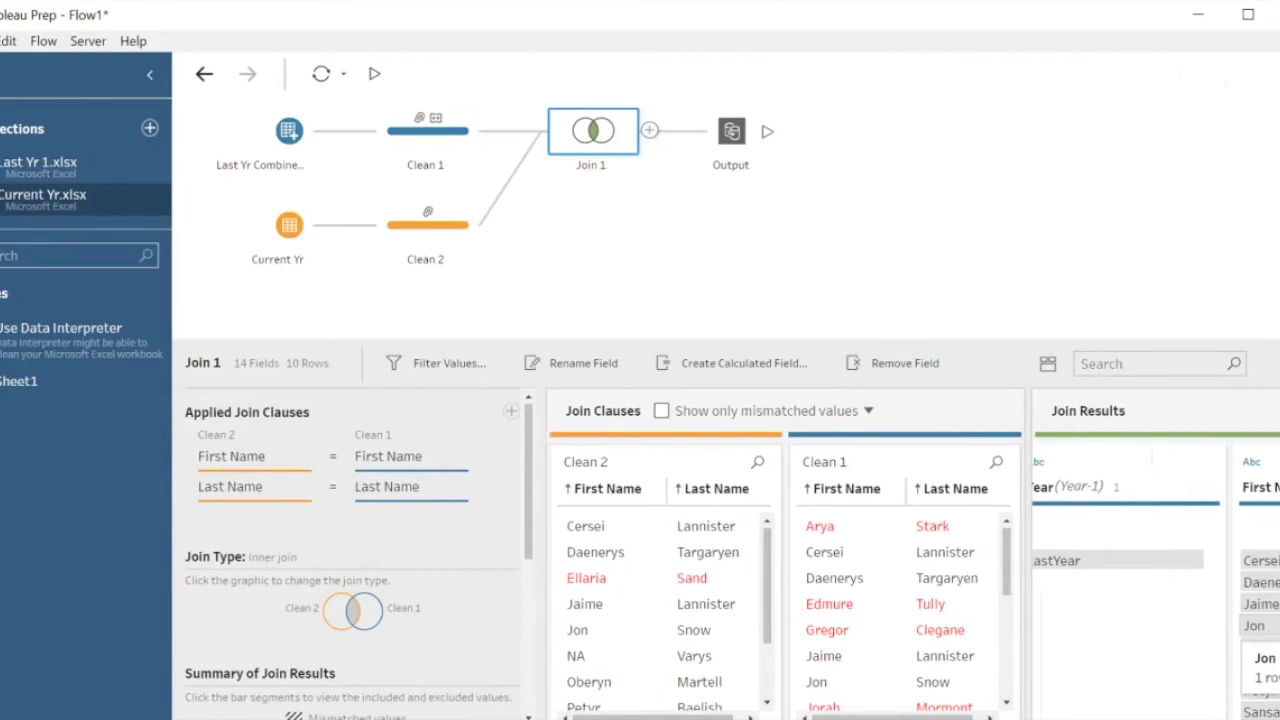
click(735, 165)
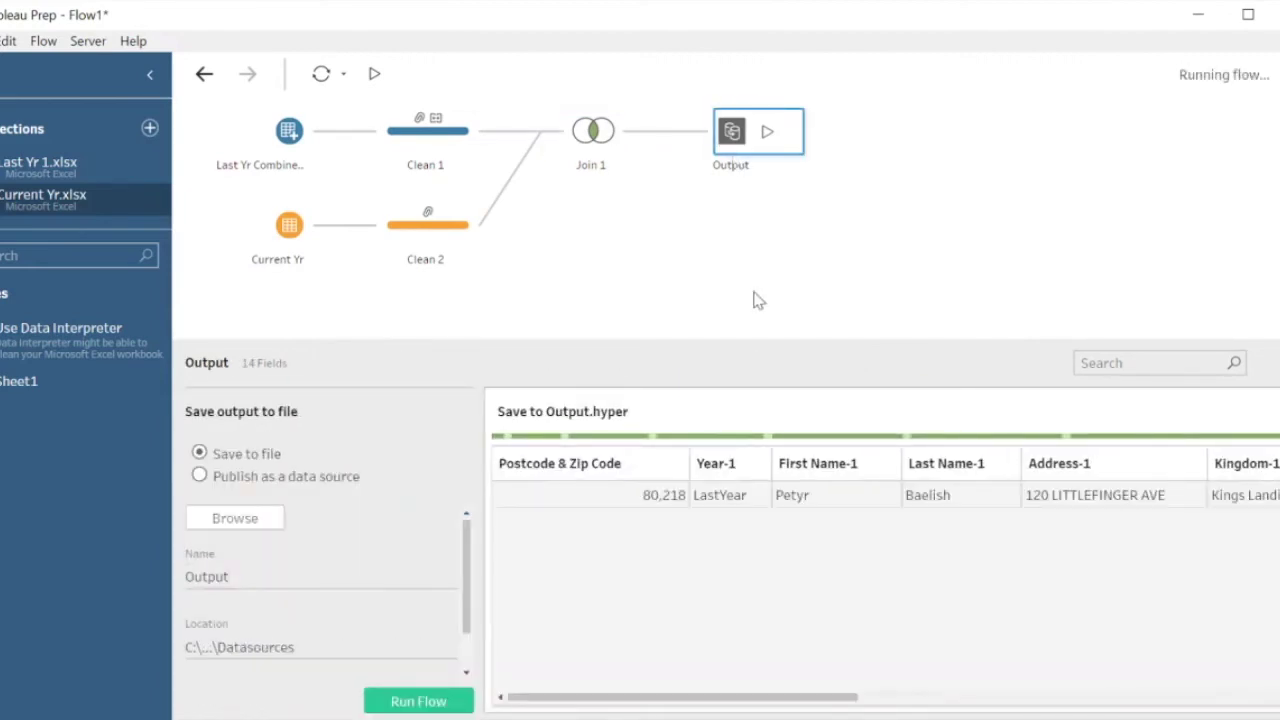
drag(750, 341, 766, 279)
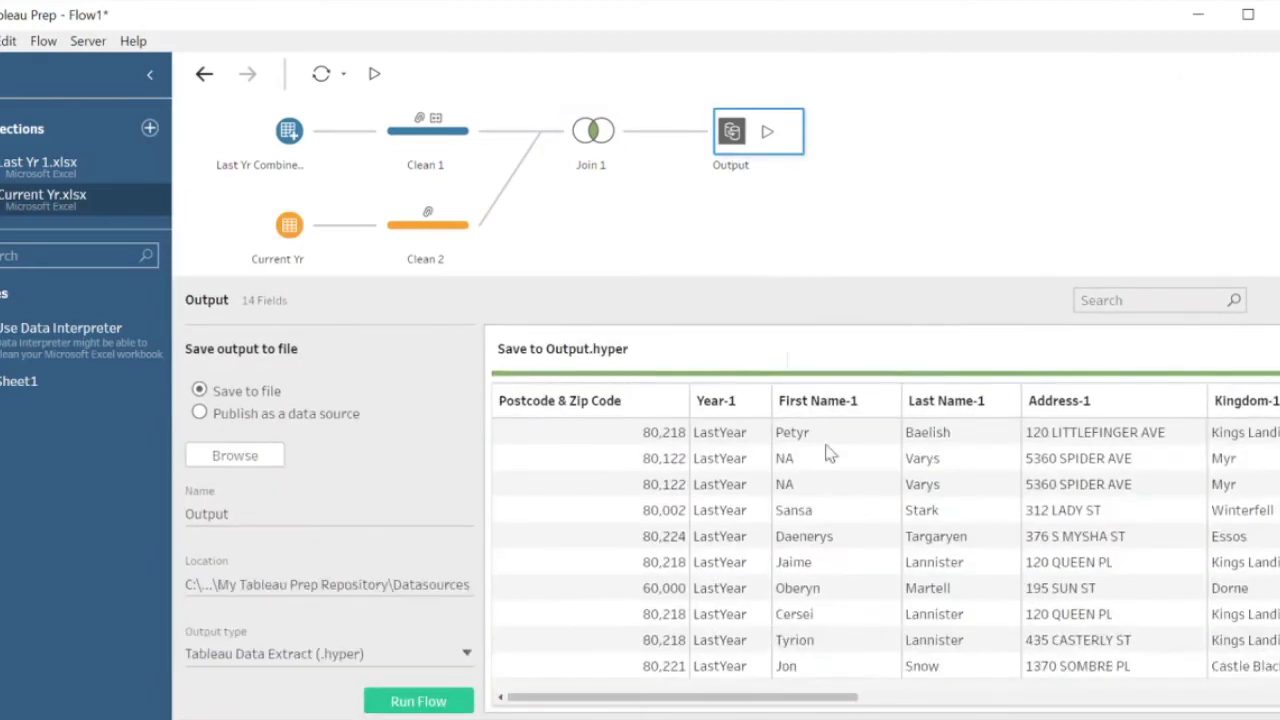
drag(889, 278, 893, 232)
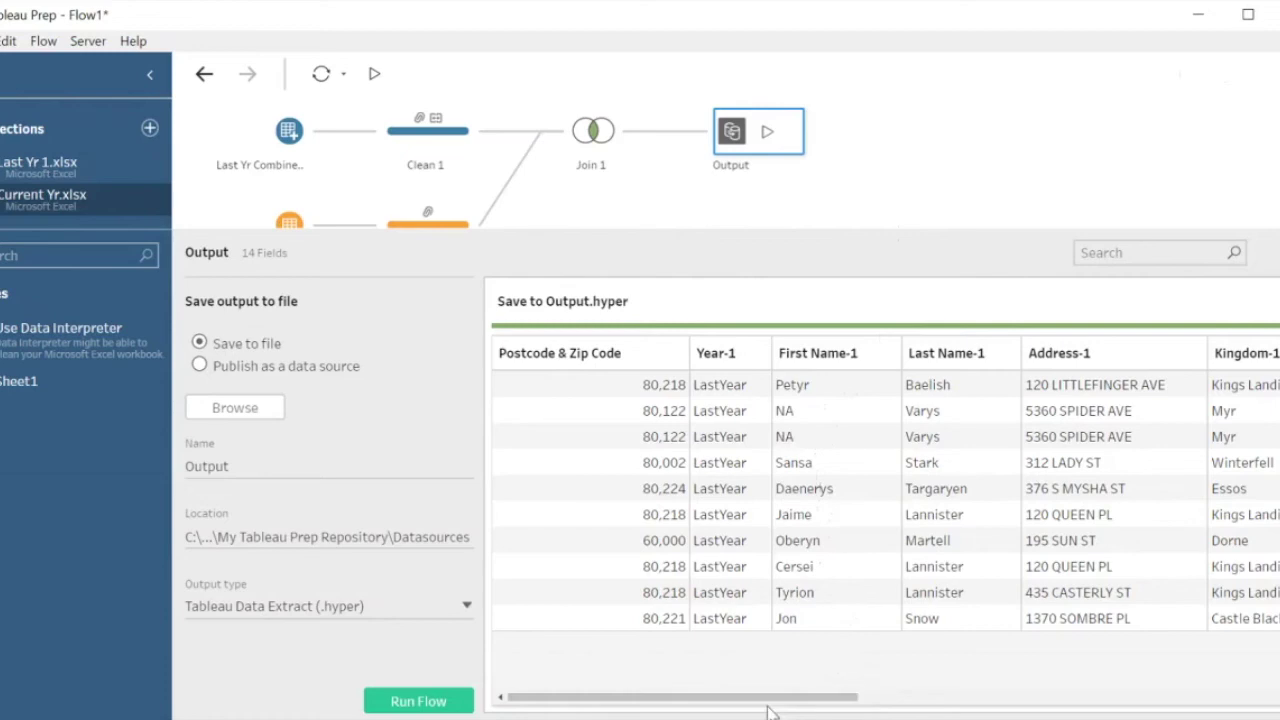
Return to Join 1 and compare its join clauses with the First Name and Last Name result fields.
drag(700, 708, 694, 206)
click(598, 135)
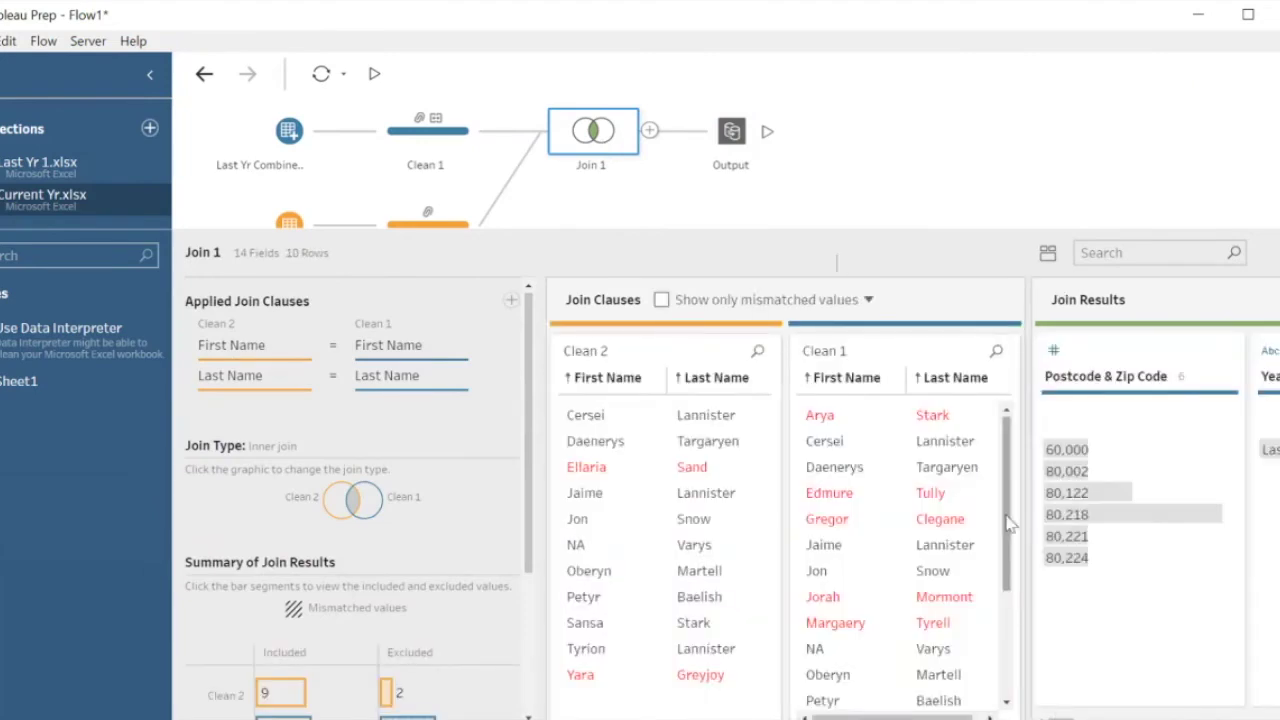
scroll(1156, 521, right, 1)
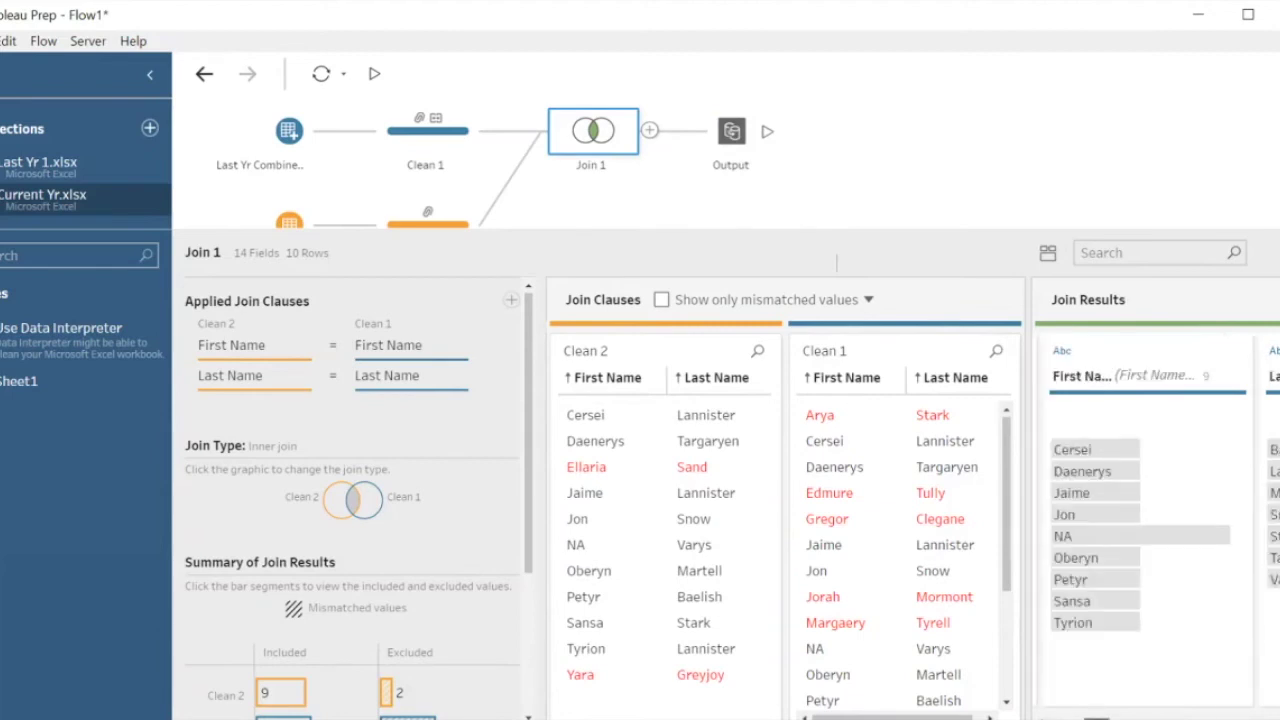
scroll(1156, 521, right, 1)
scroll(1156, 521, right, 3)
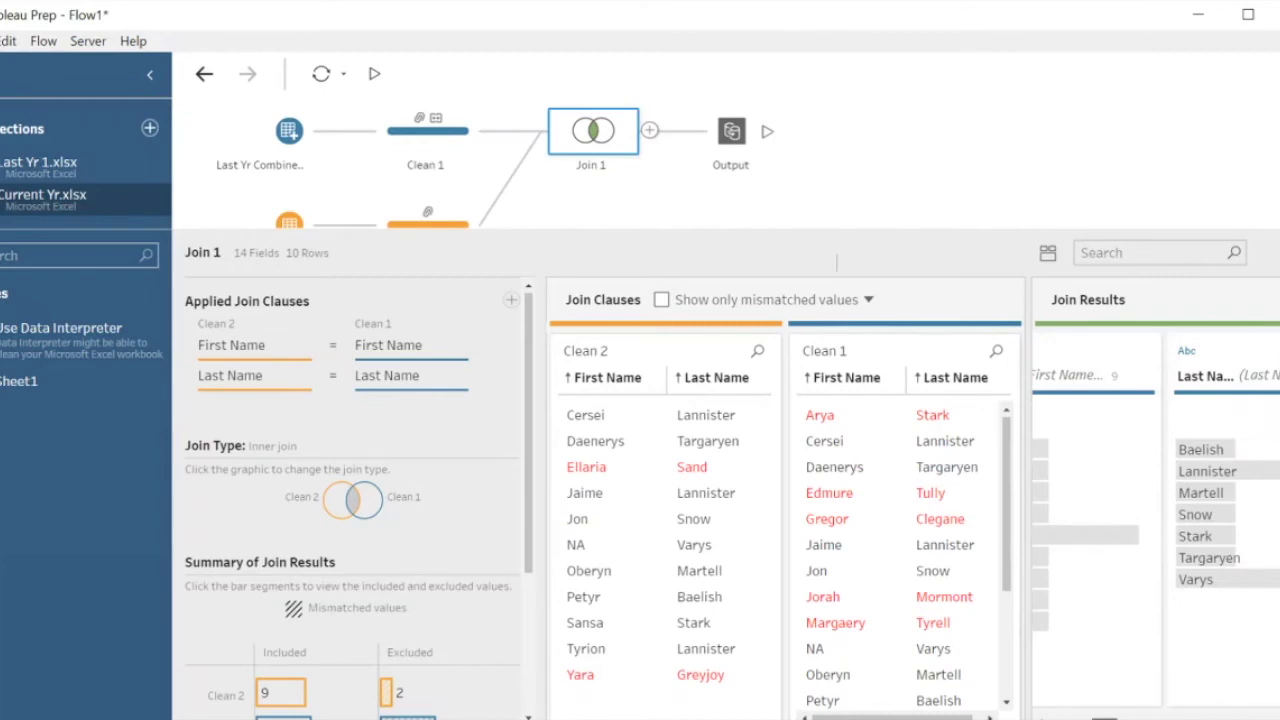
scroll(1190, 366, left, 4)
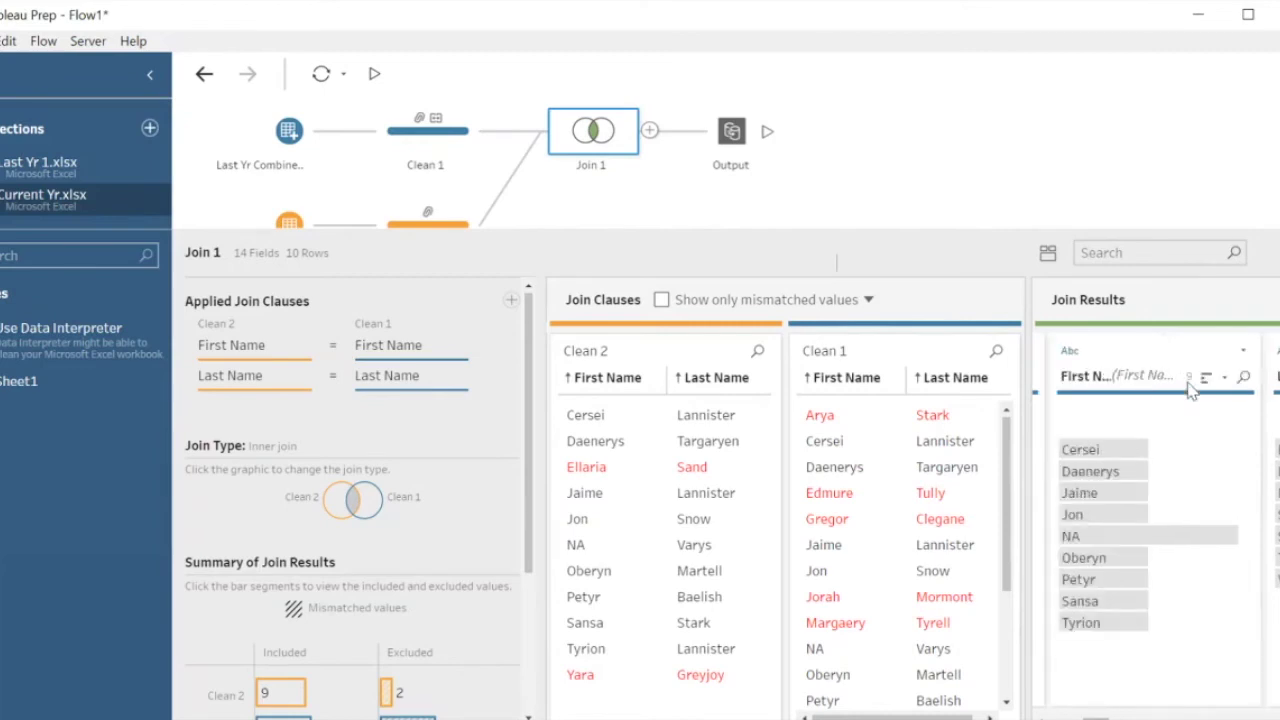
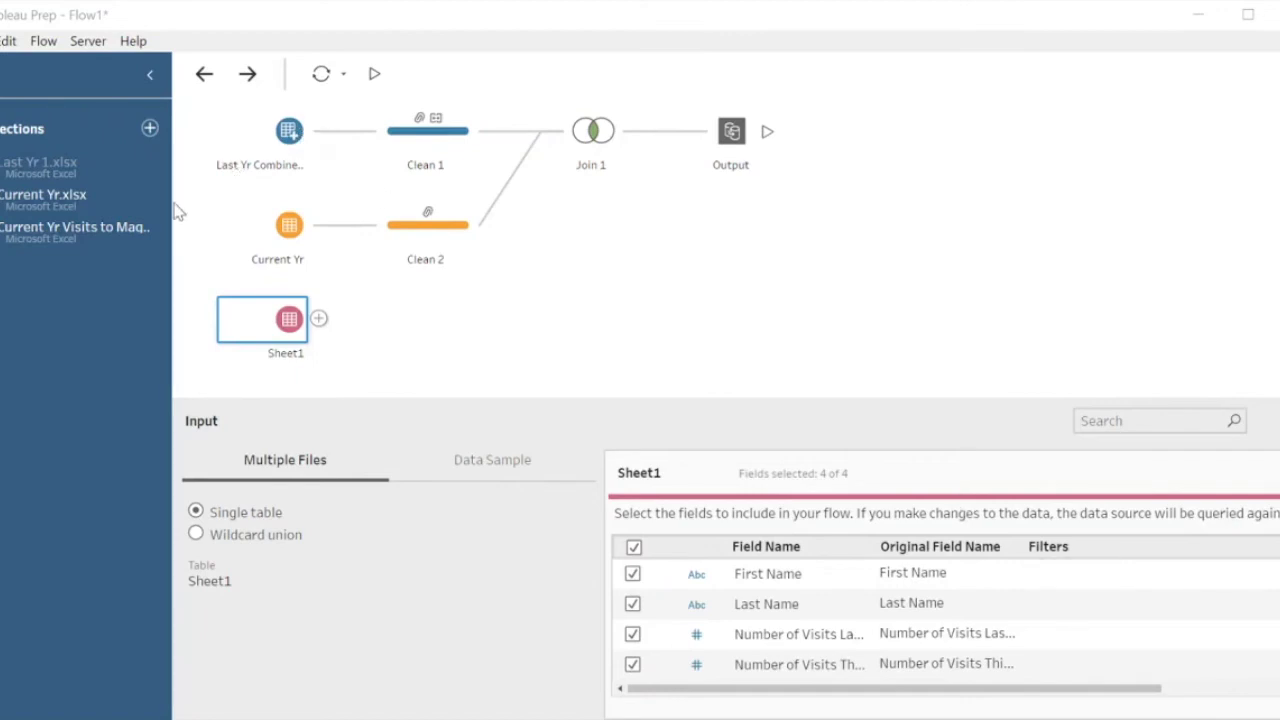
Widen the connections area and add a cleaning step after the Sheet1 visits input.
drag(170, 200, 187, 220)
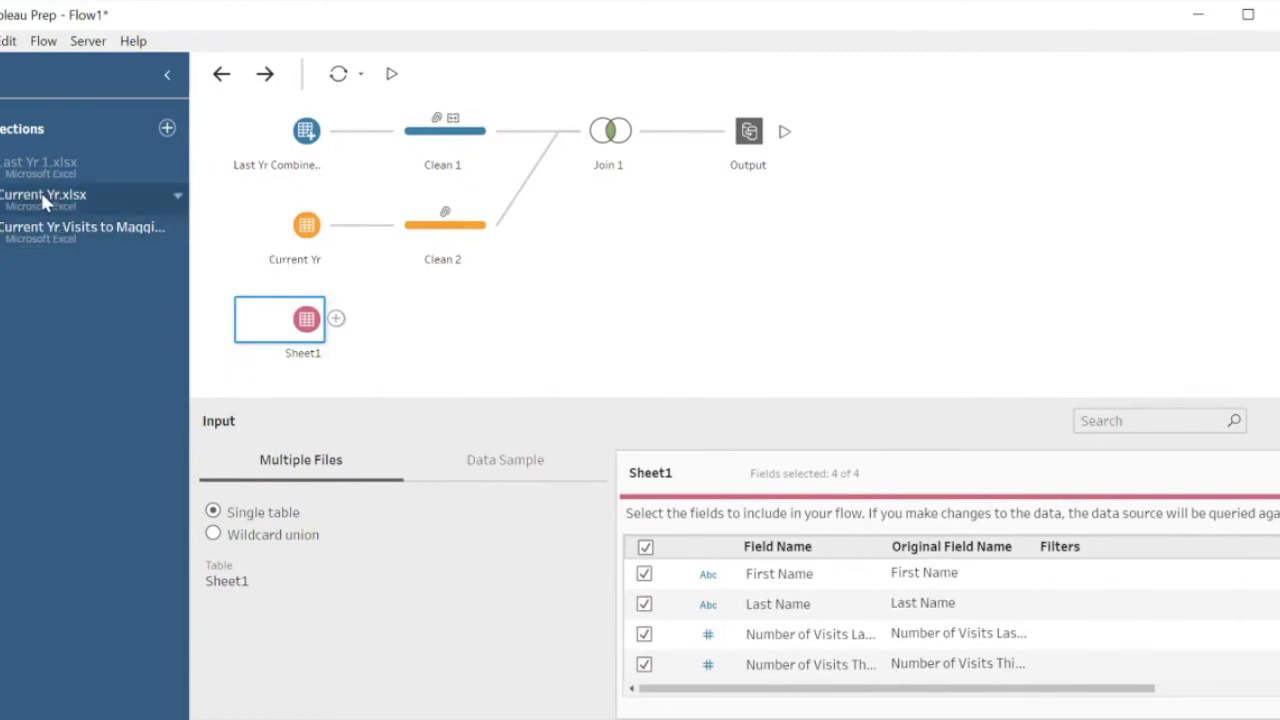
click(455, 247)
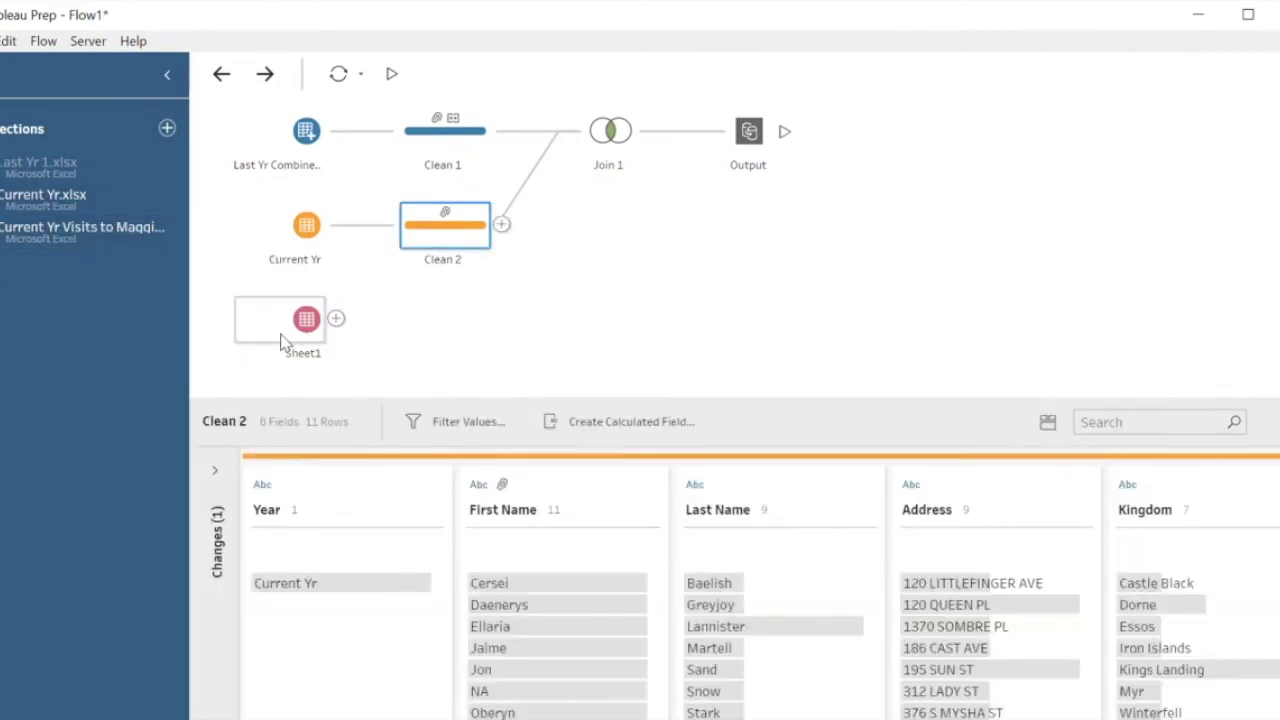
click(283, 342)
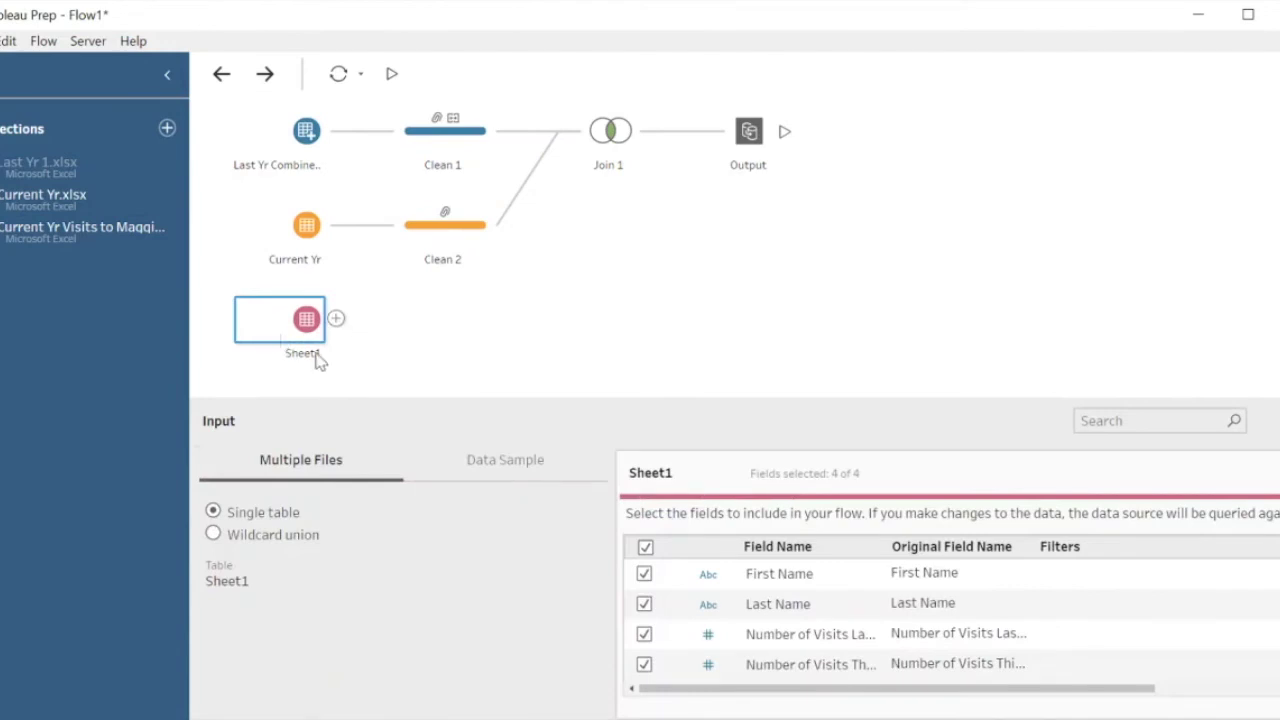
click(338, 320)
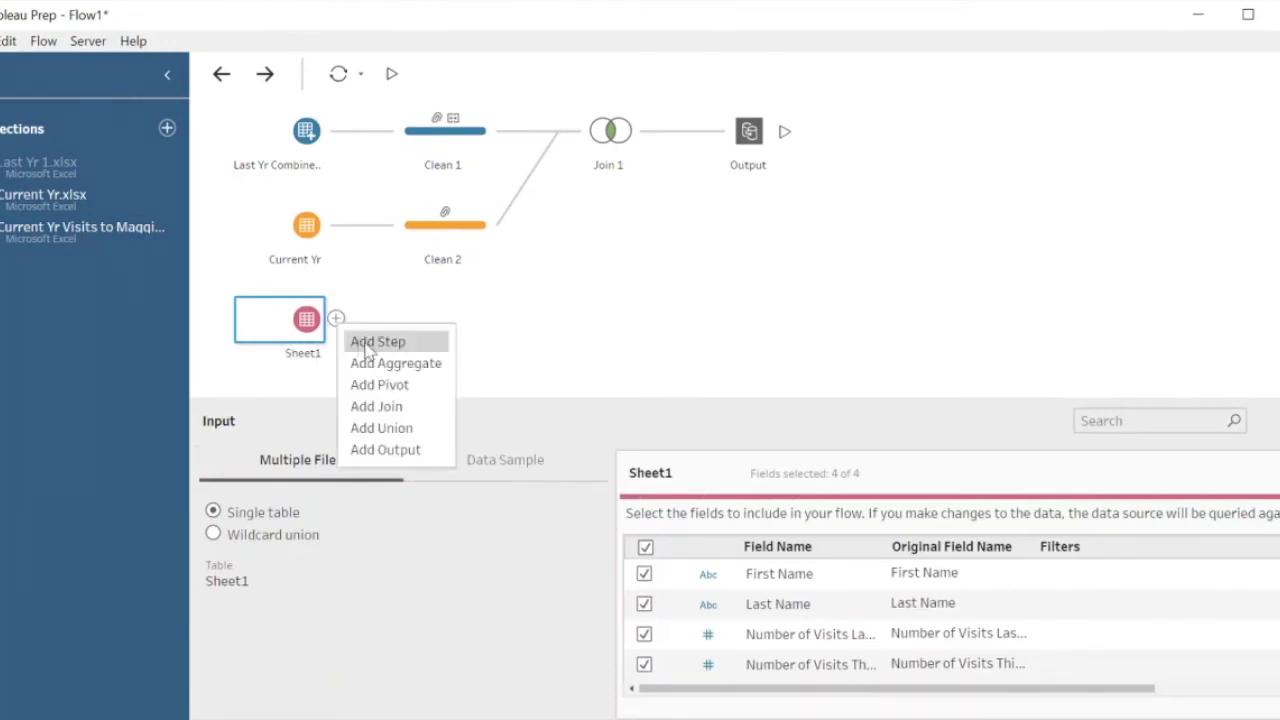
click(368, 342)
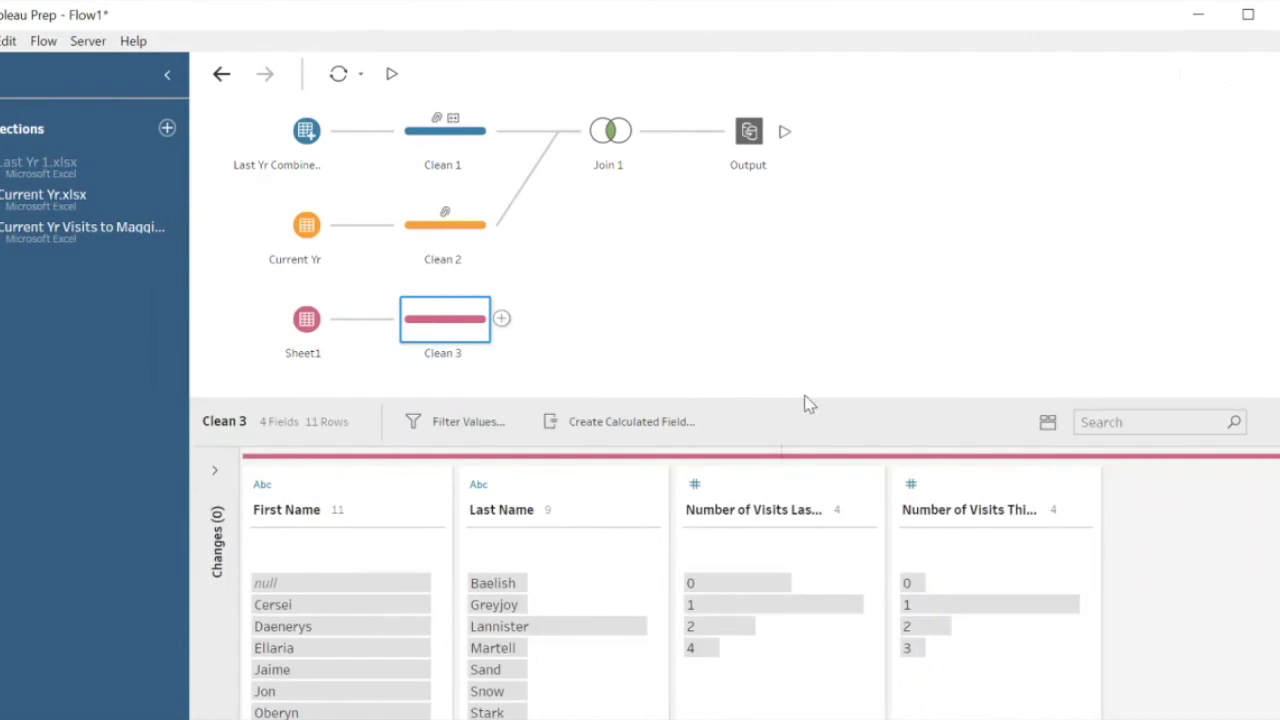
In Clean 3, replace the null First Name value with NA and change Peter to Petyr.
drag(809, 397, 812, 286)
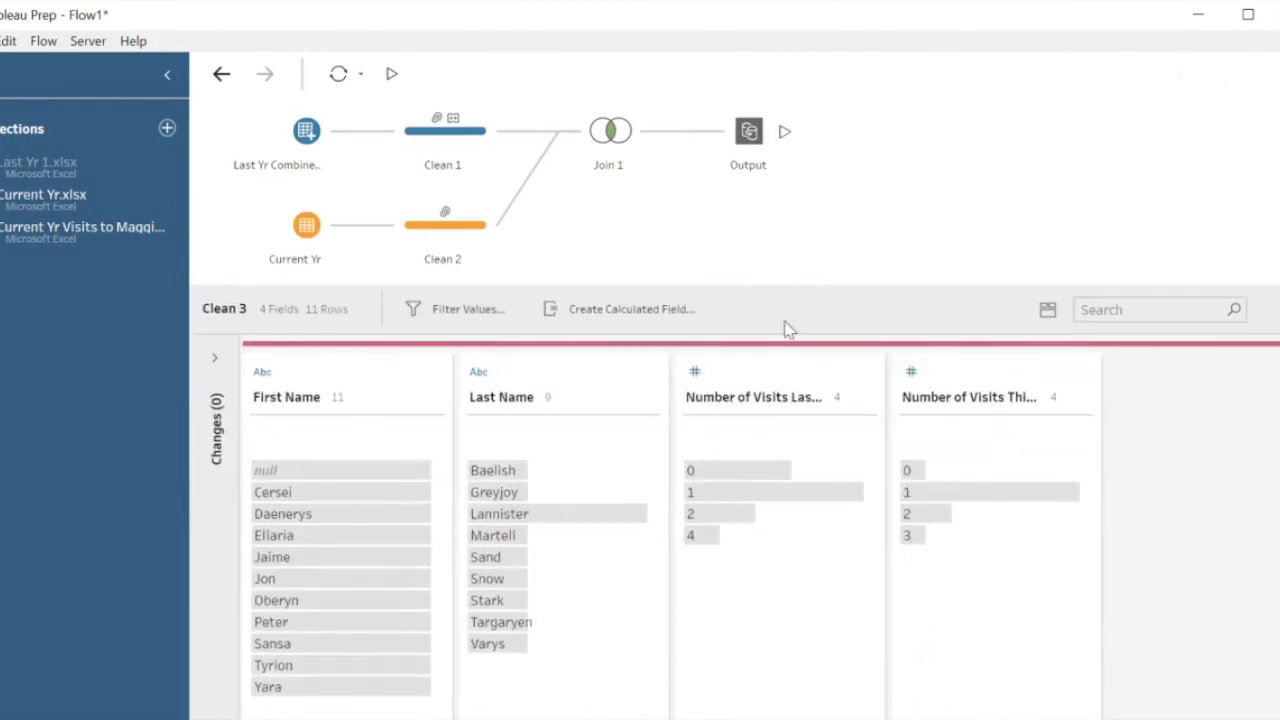
double_click(362, 472)
text(Na)
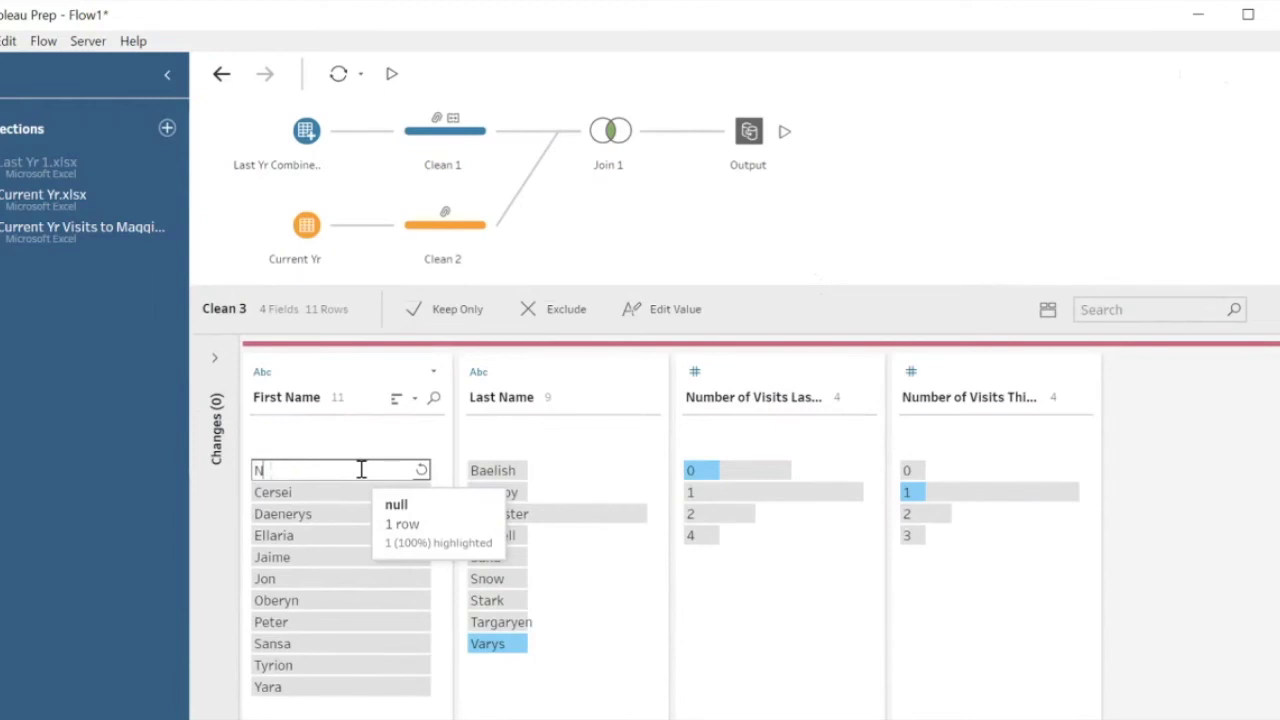
key(Return)
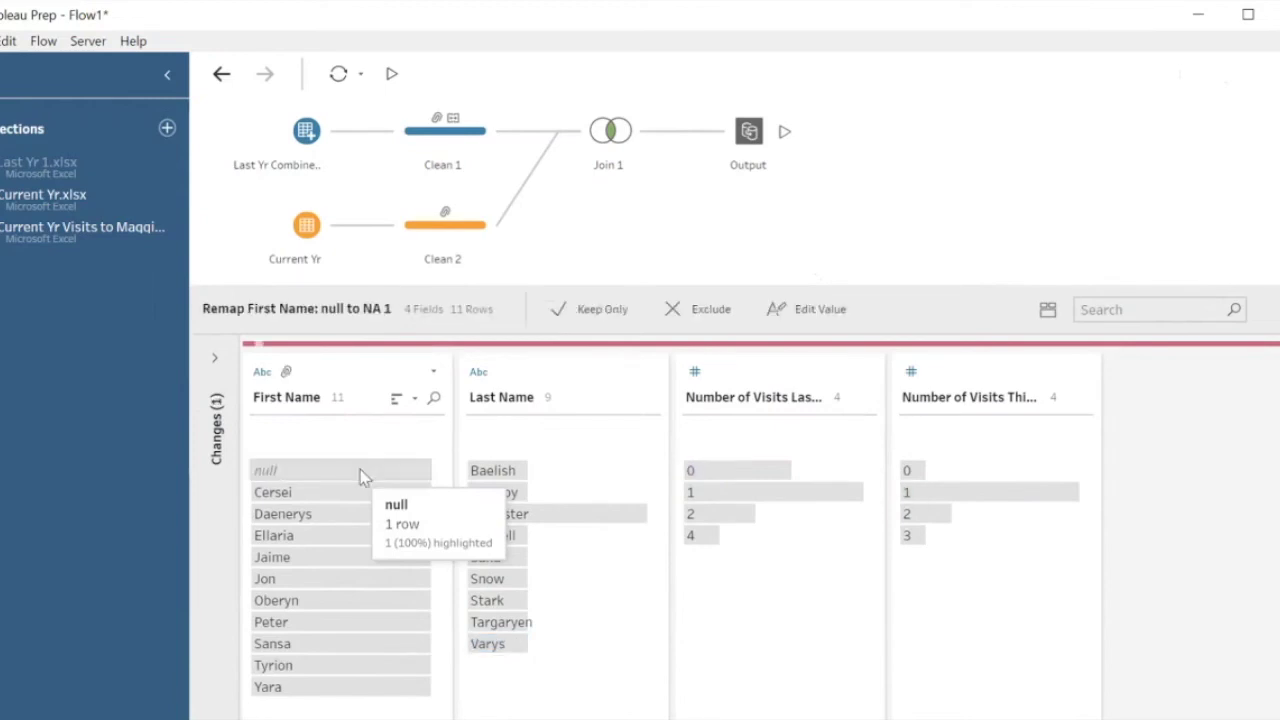
double_click(288, 624)
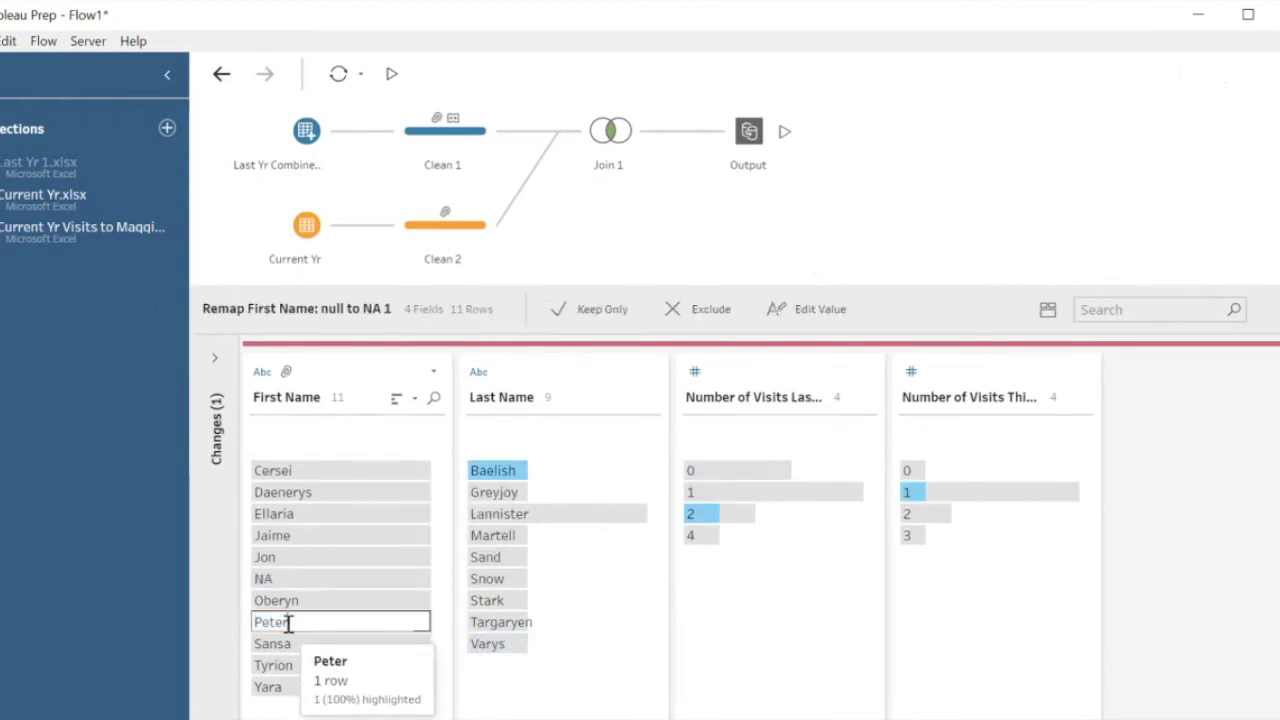
text(Petyr)
key(Return)
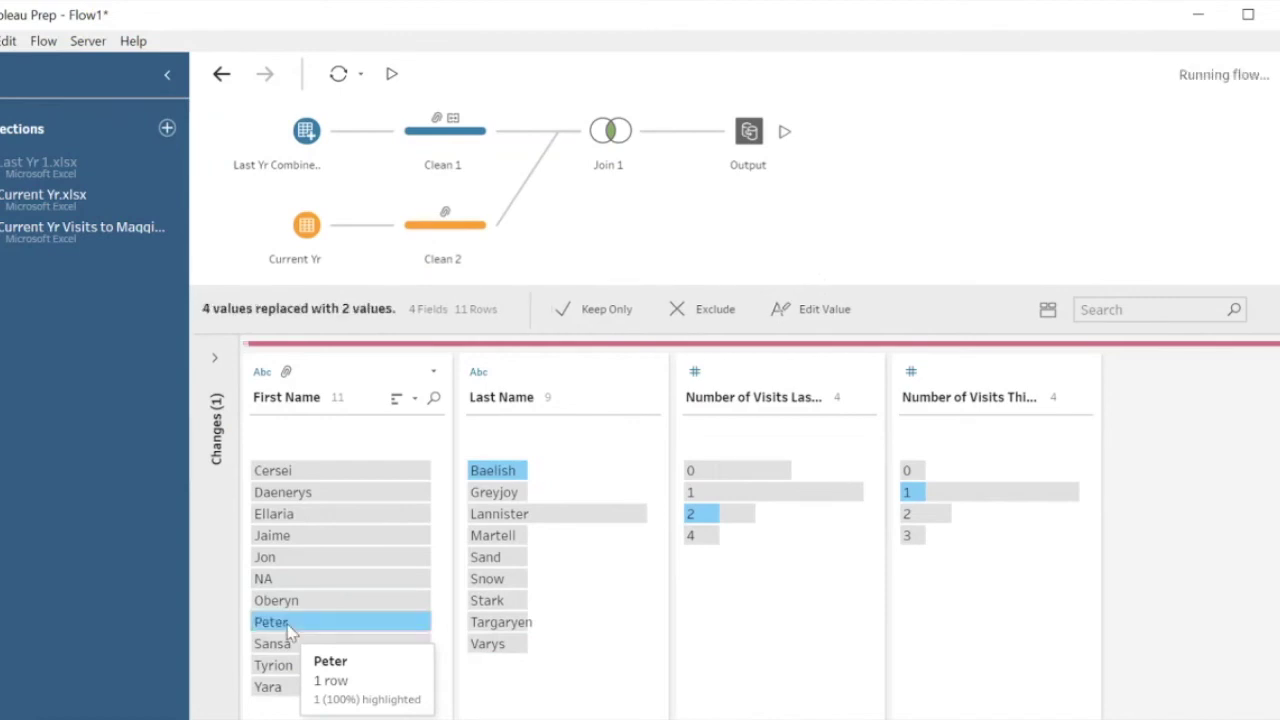
Rename the Sheet1 visits input feeding Clean 3 as Current Yr Visits to Maggies.
drag(993, 293, 1014, 397)
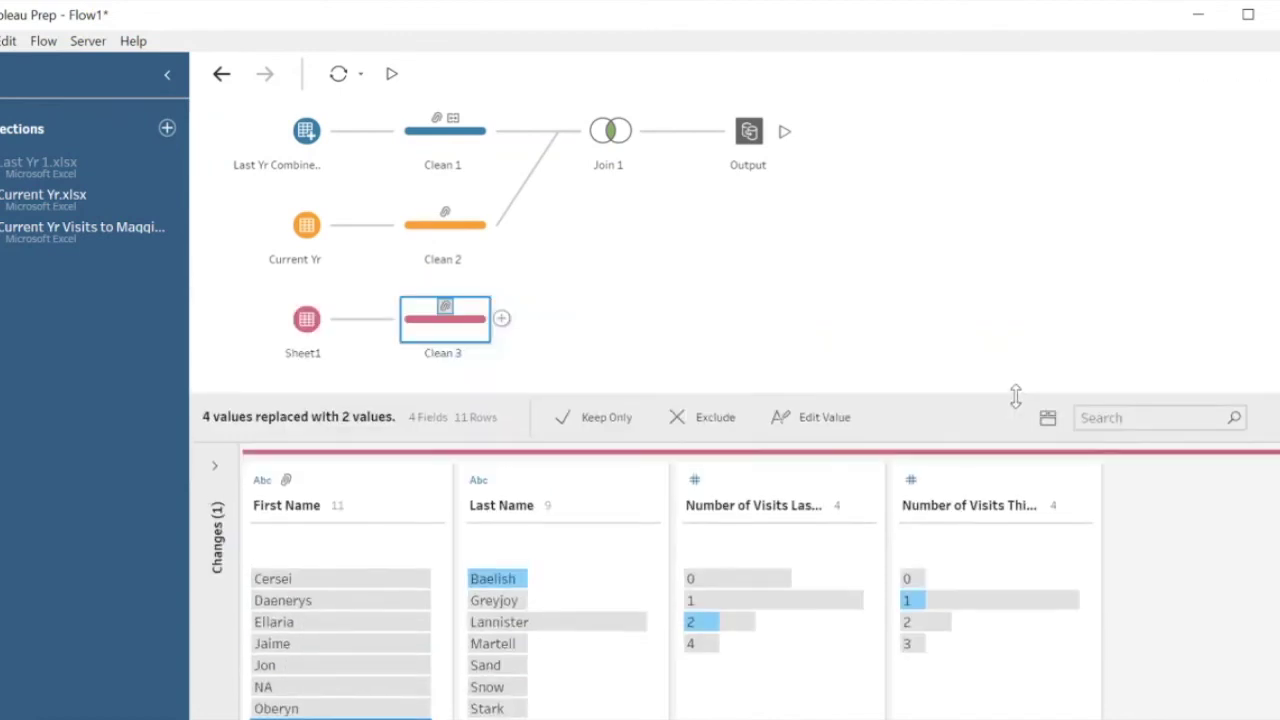
double_click(311, 354)
text(Cu)
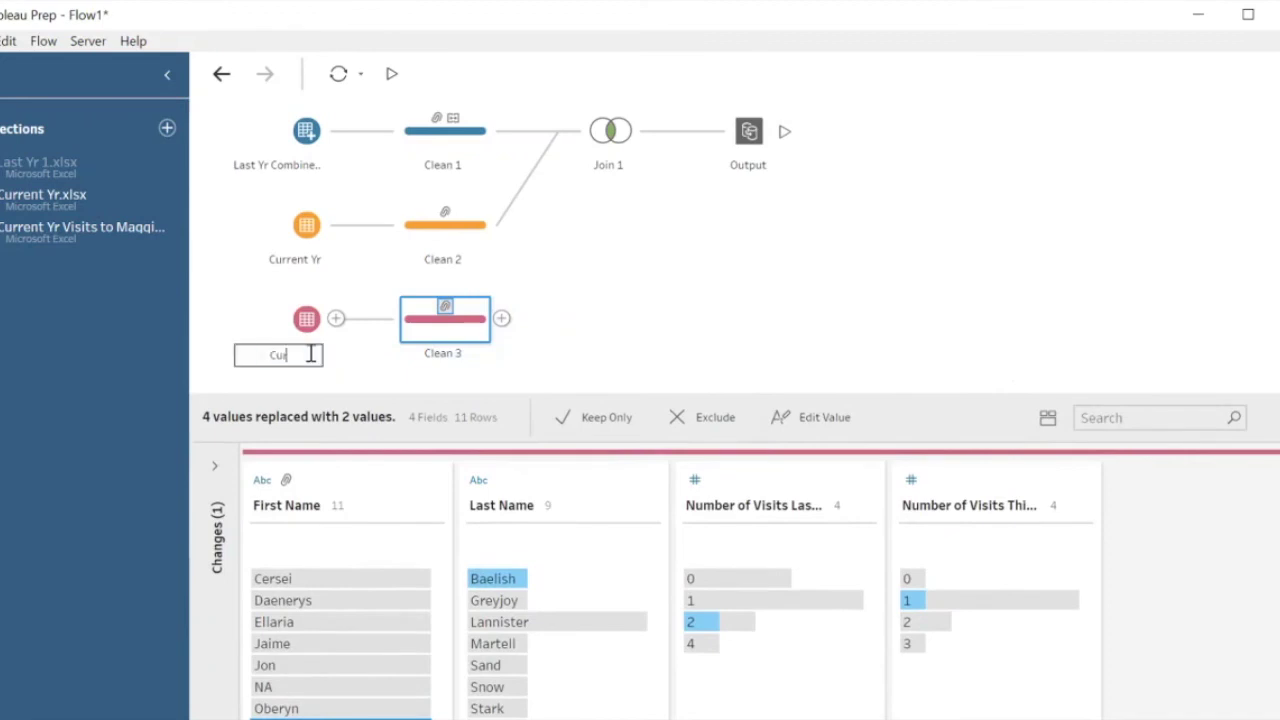
text(rrent Yr Visits to Mag)
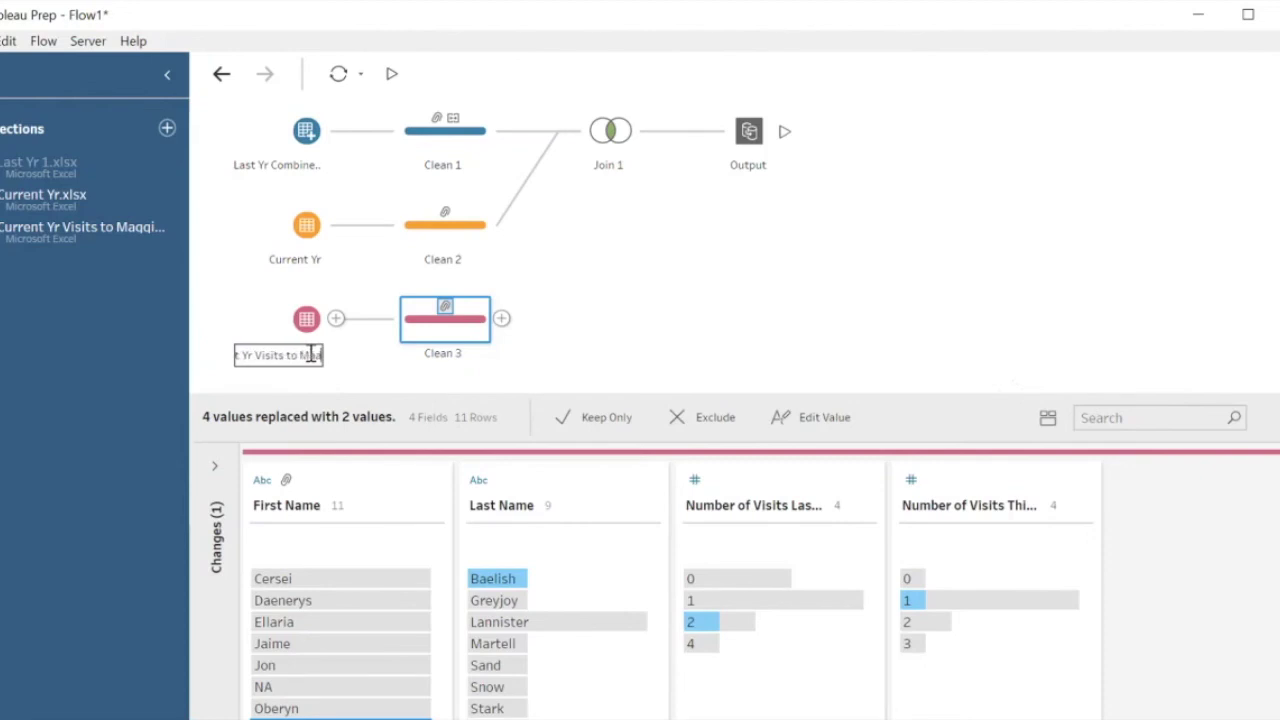
text(gies)
key(Return)
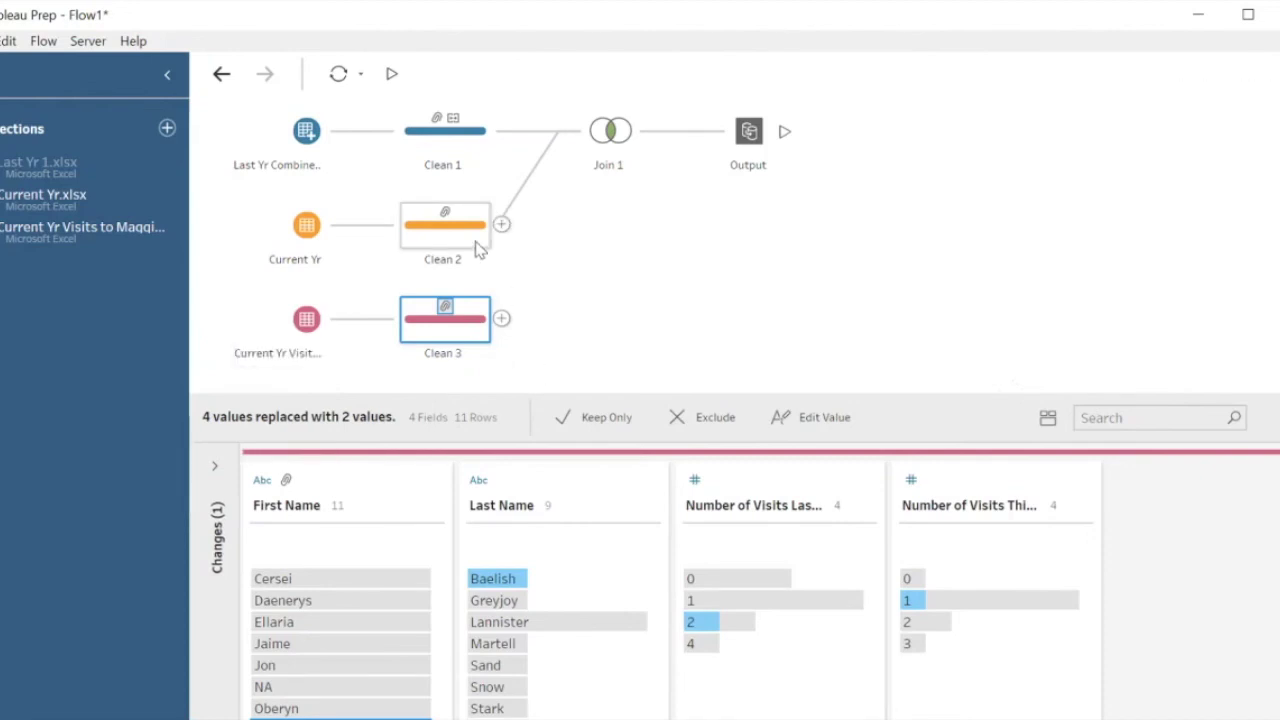
Join Clean 2 with Clean 3 and add a cleaning step after the new join.
drag(470, 235, 510, 320)
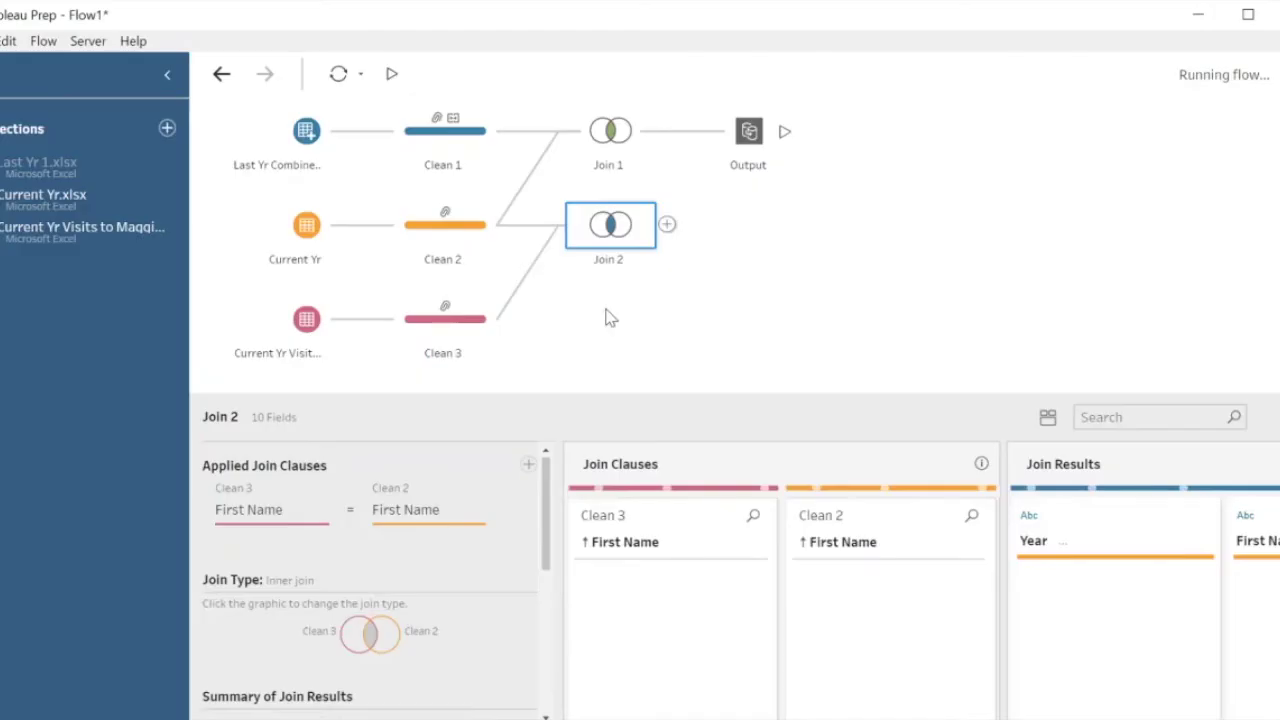
click(667, 226)
click(690, 243)
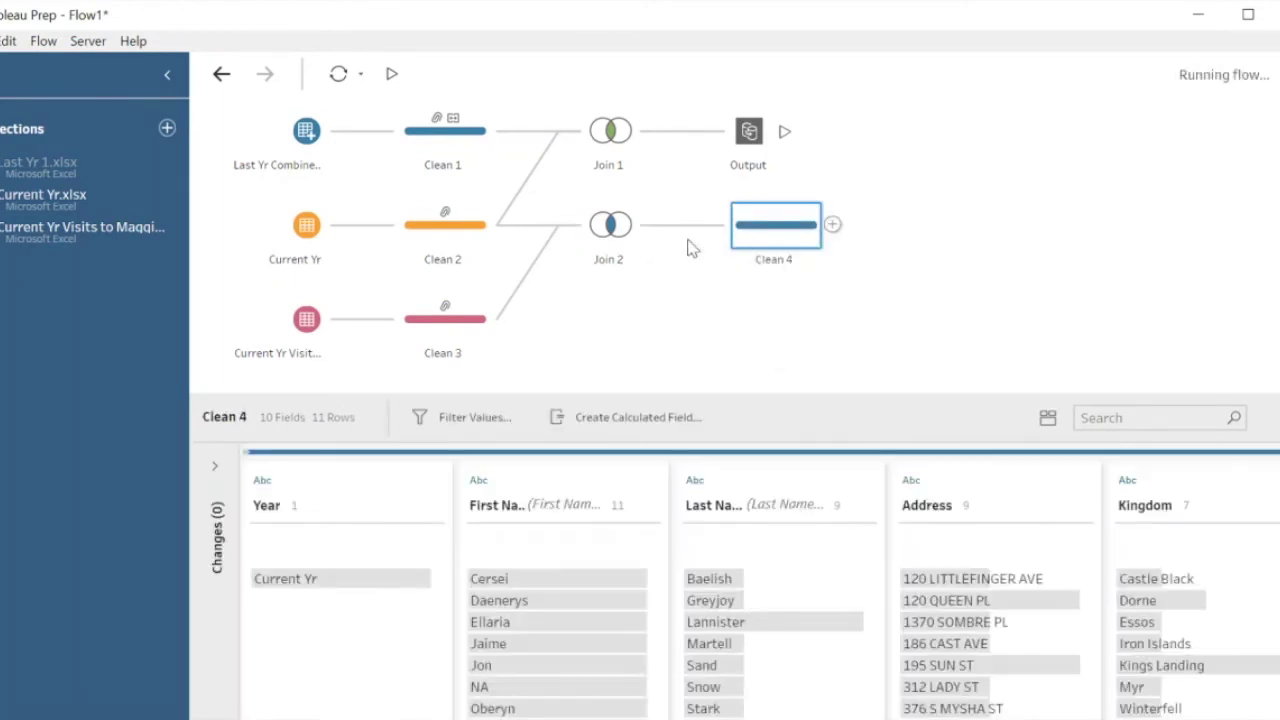
Examine the joined fields in Clean 4, especially the two Number of Visits fields, and check the Join 2 clauses.
click(1187, 481)
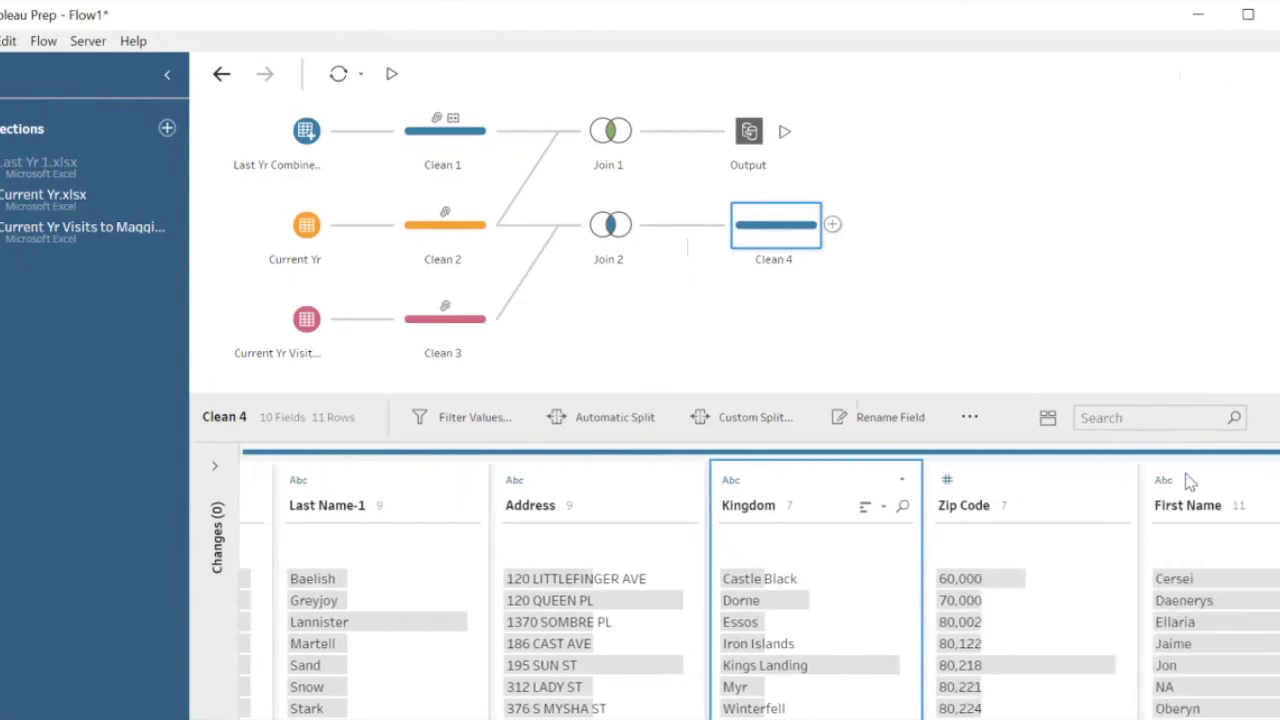
scroll(1187, 481, right, 6)
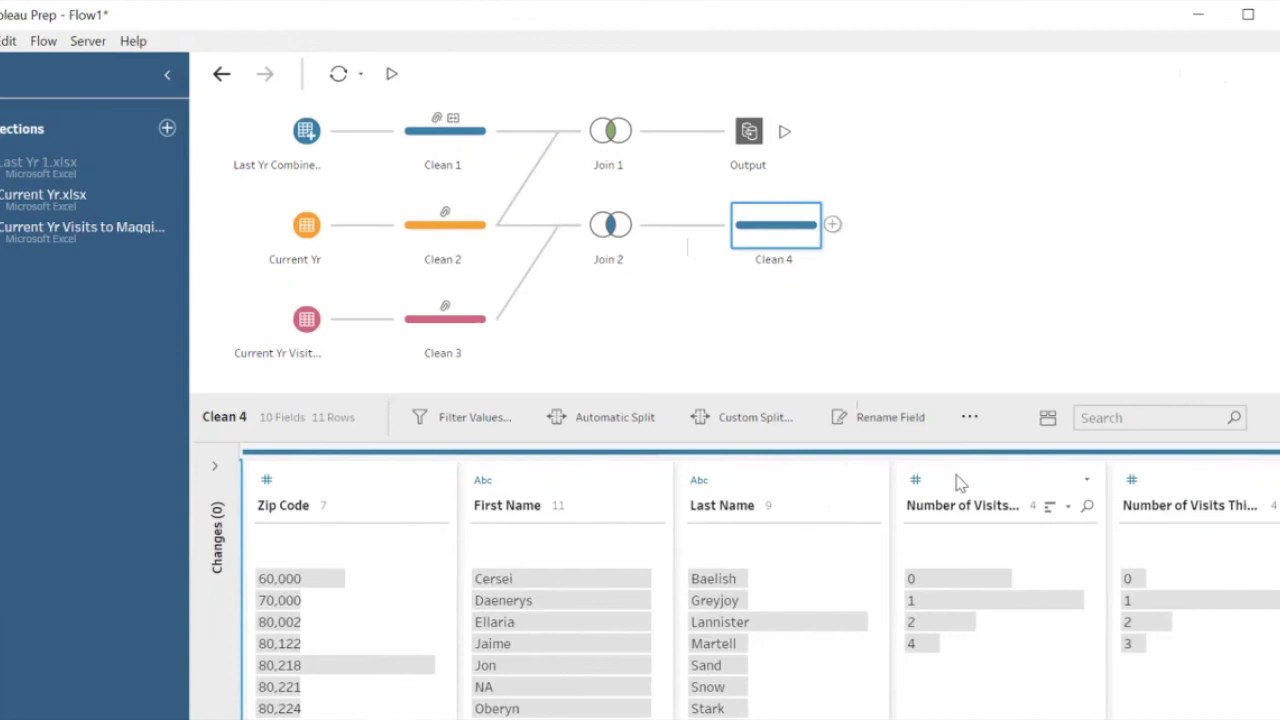
click(958, 483)
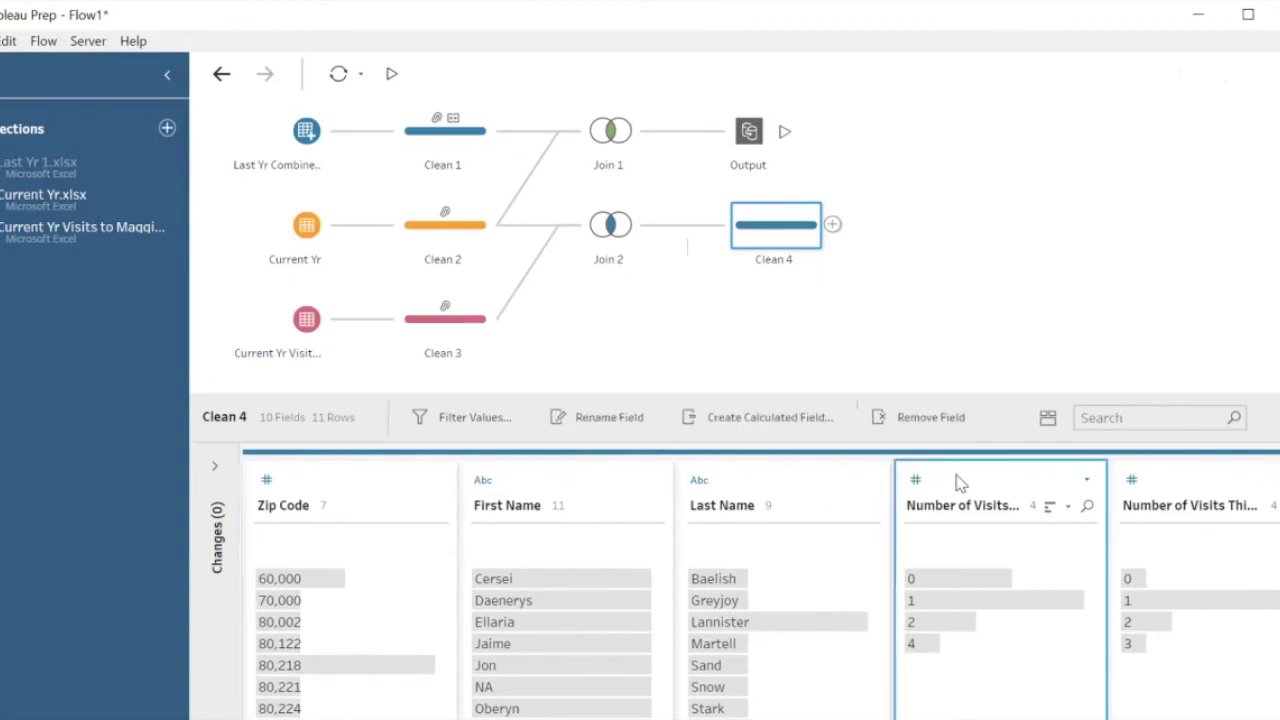
ctrl+click(1224, 474)
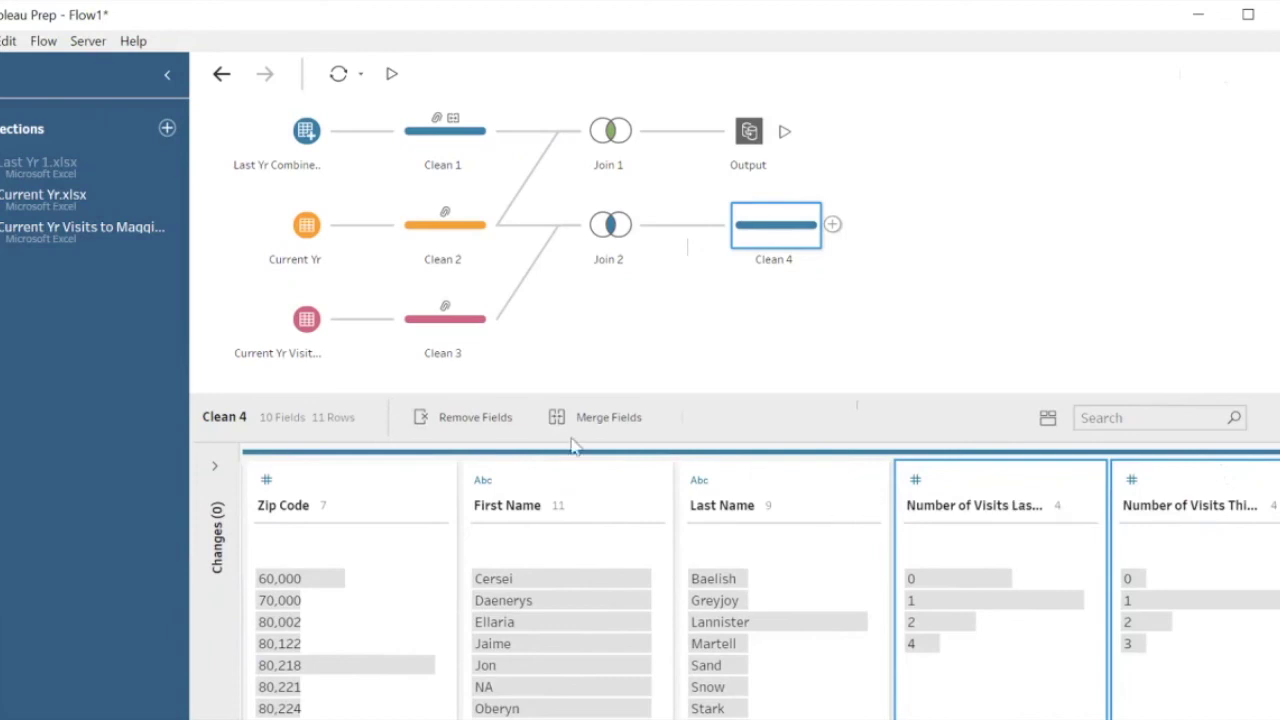
click(625, 240)
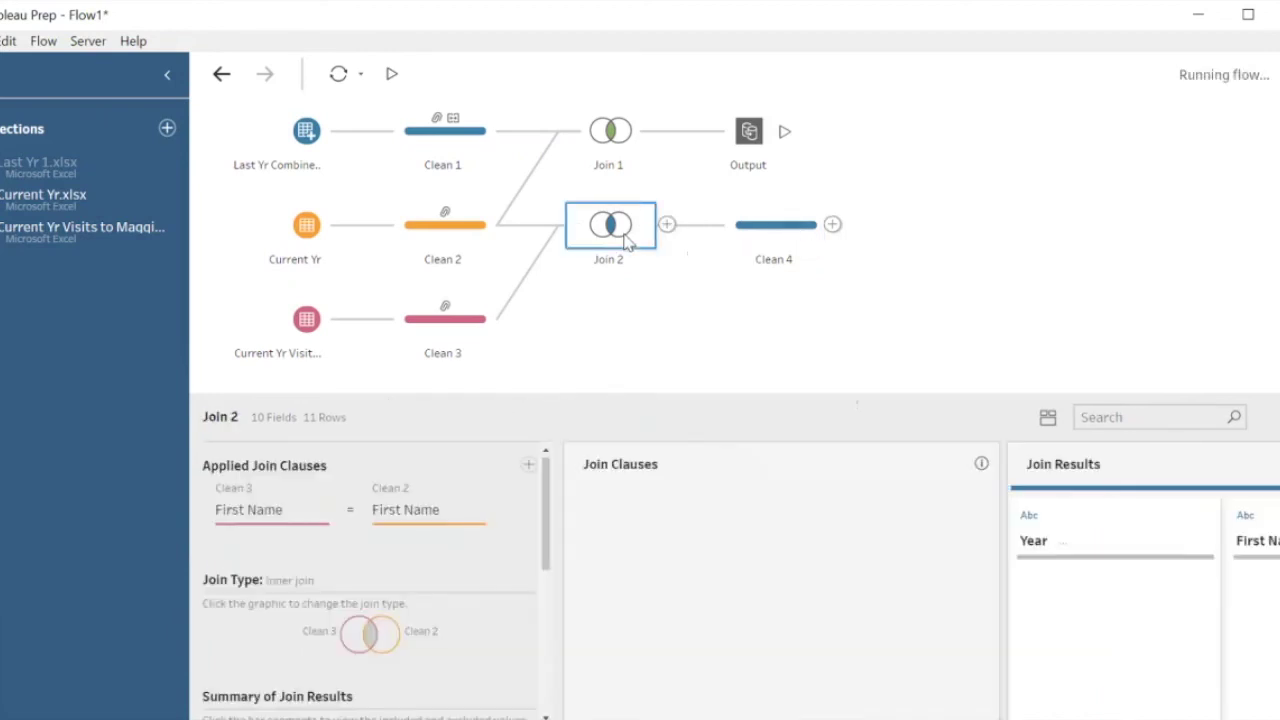
click(806, 232)
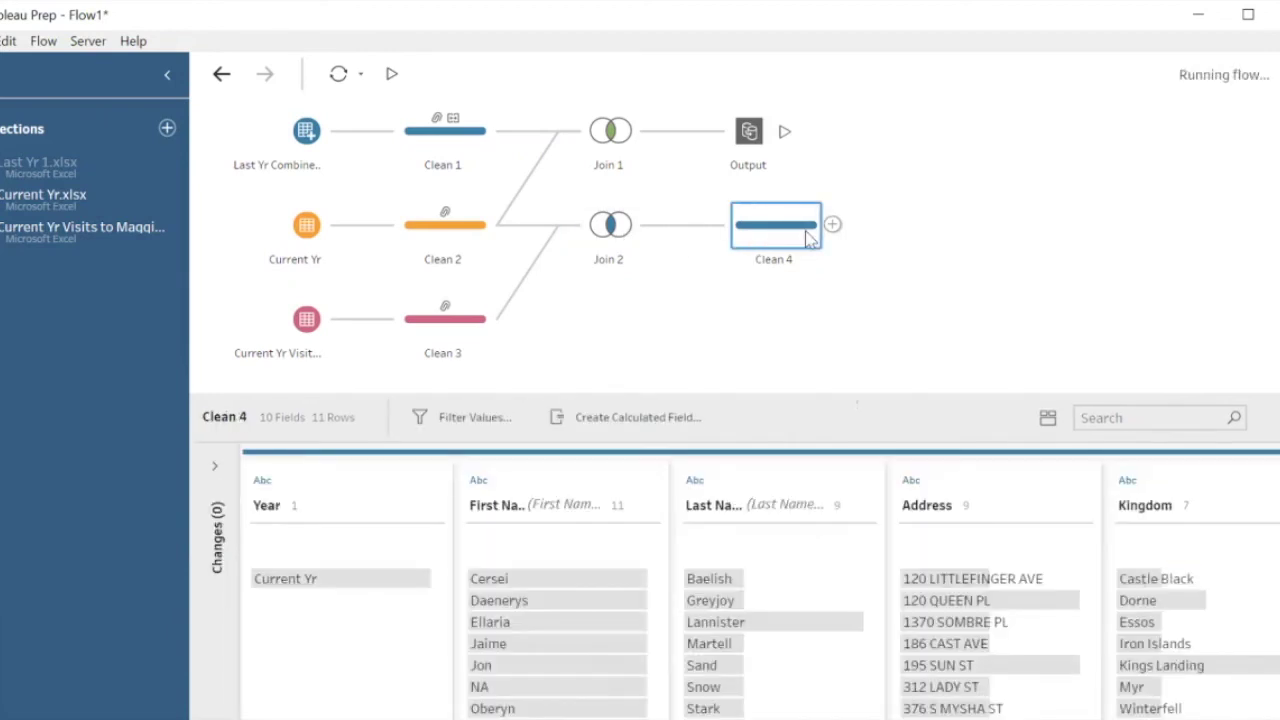
Start a calculated field in Clean 4 and name it Total Vists this Yr.
click(678, 418)
text(Total V)
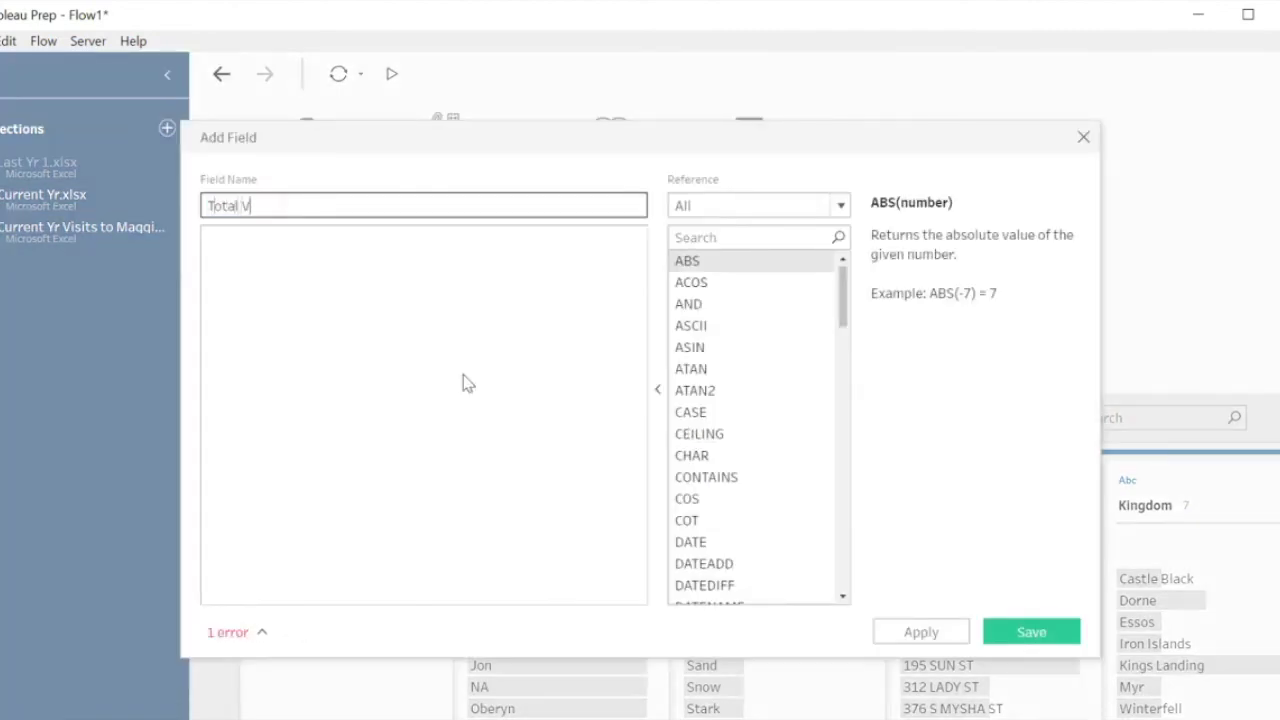
text(ists to Maggie)
click(466, 383)
triple_click(395, 200)
key(BackSpace)
text(Total Vists this Yr)
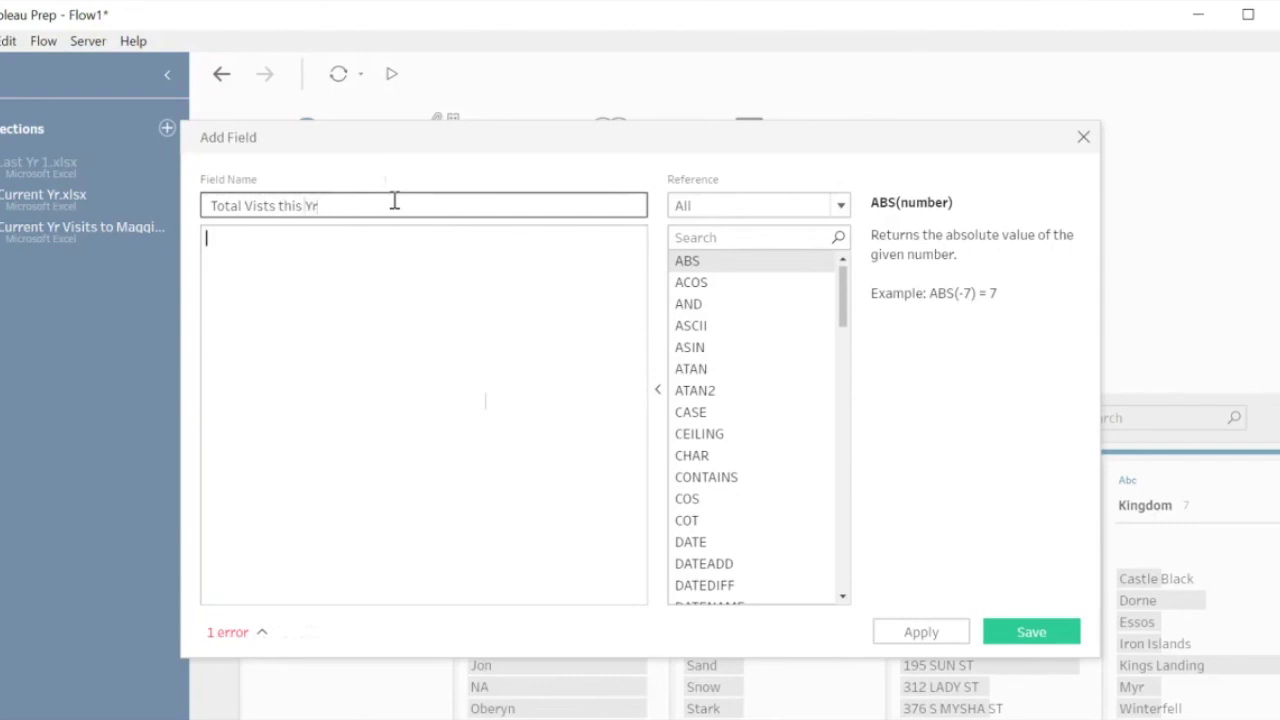
Define the calculation as [Number of Visits Last Month] + [Number of Visits This Month] and save the field.
text(Num)
key(Return)
text(+ [Num)
key(Down)
key(Return)
click(466, 348)
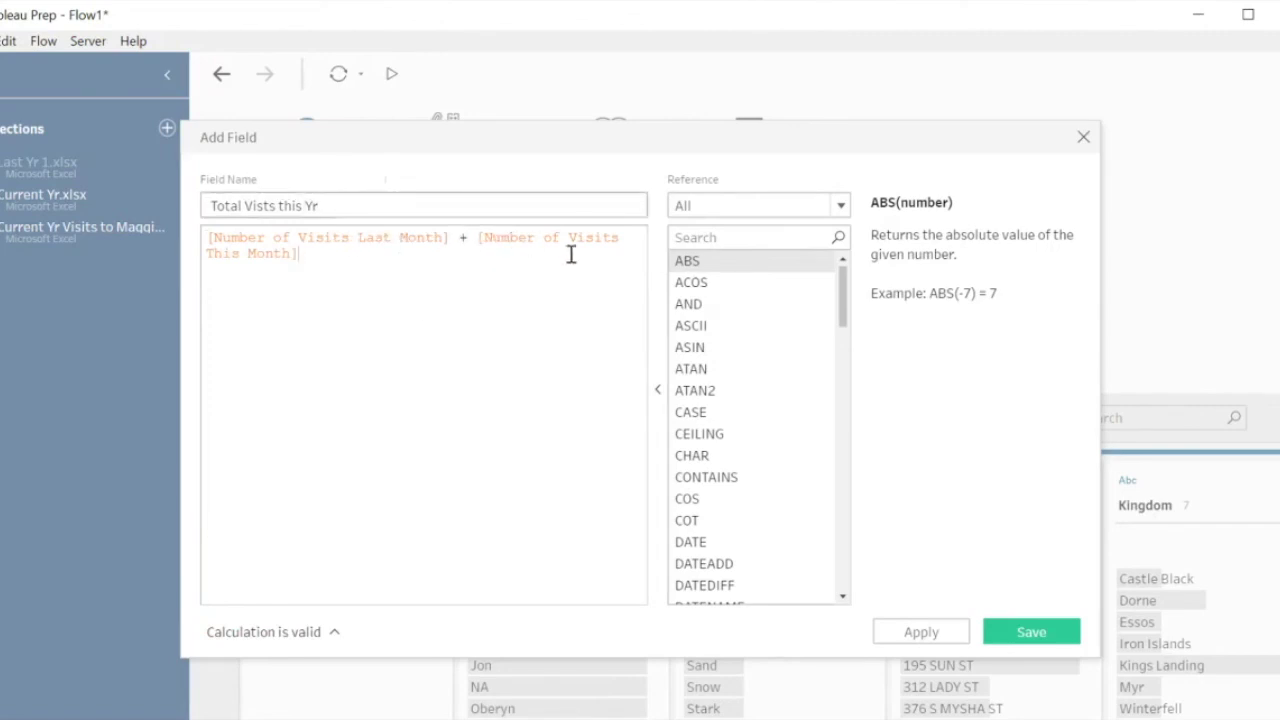
click(335, 210)
click(430, 375)
click(1012, 640)
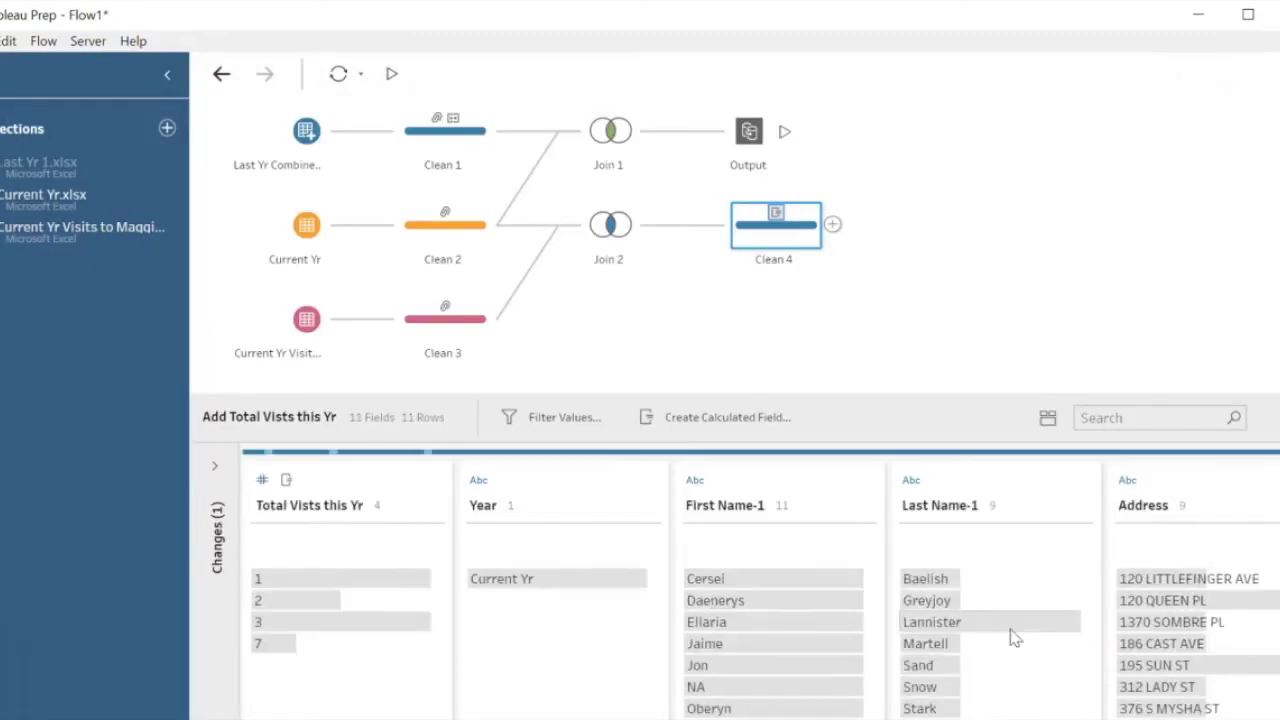
Sort the Total Vists this Yr values in Clean 4 in ascending order of row count.
click(806, 250)
mouse_move(320, 543)
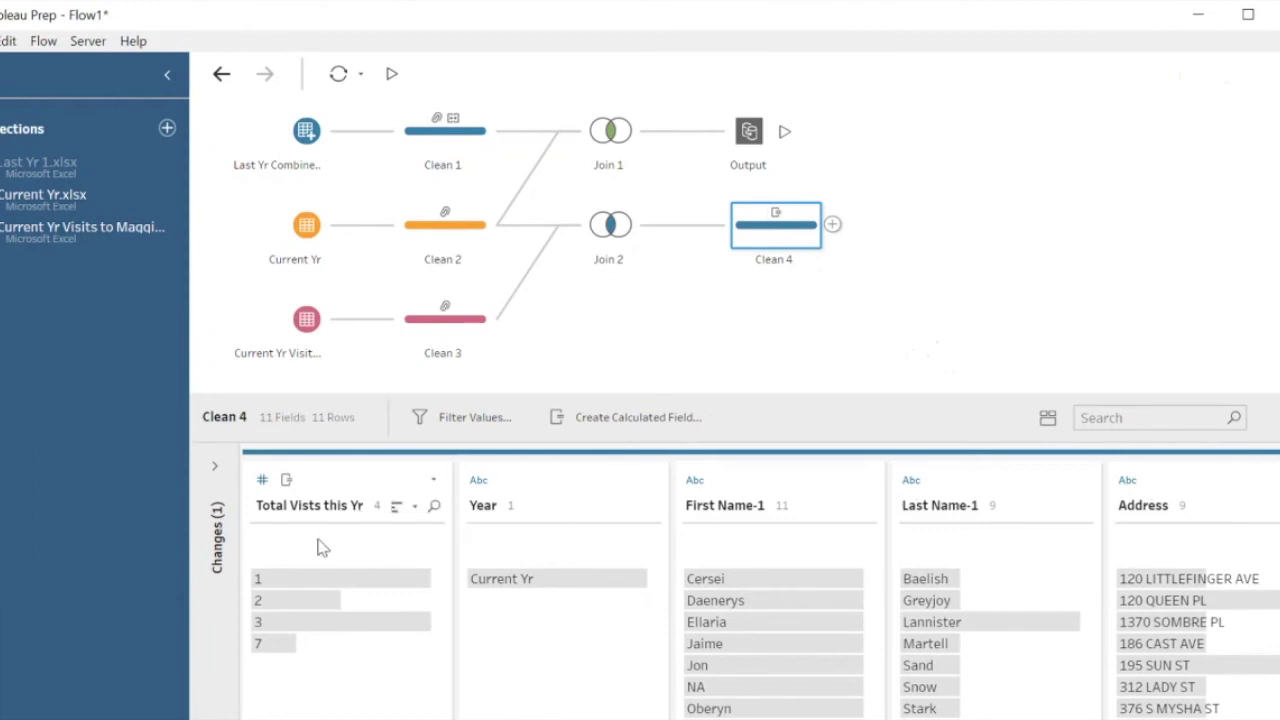
click(397, 508)
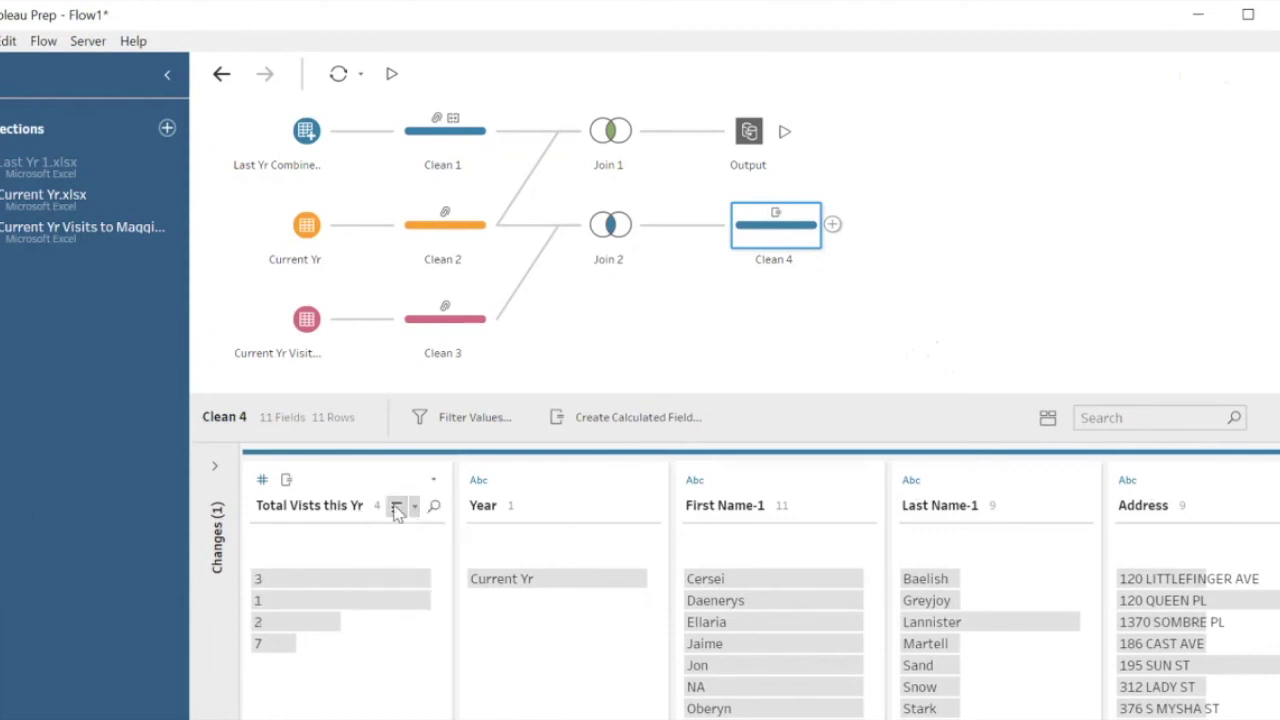
click(397, 508)
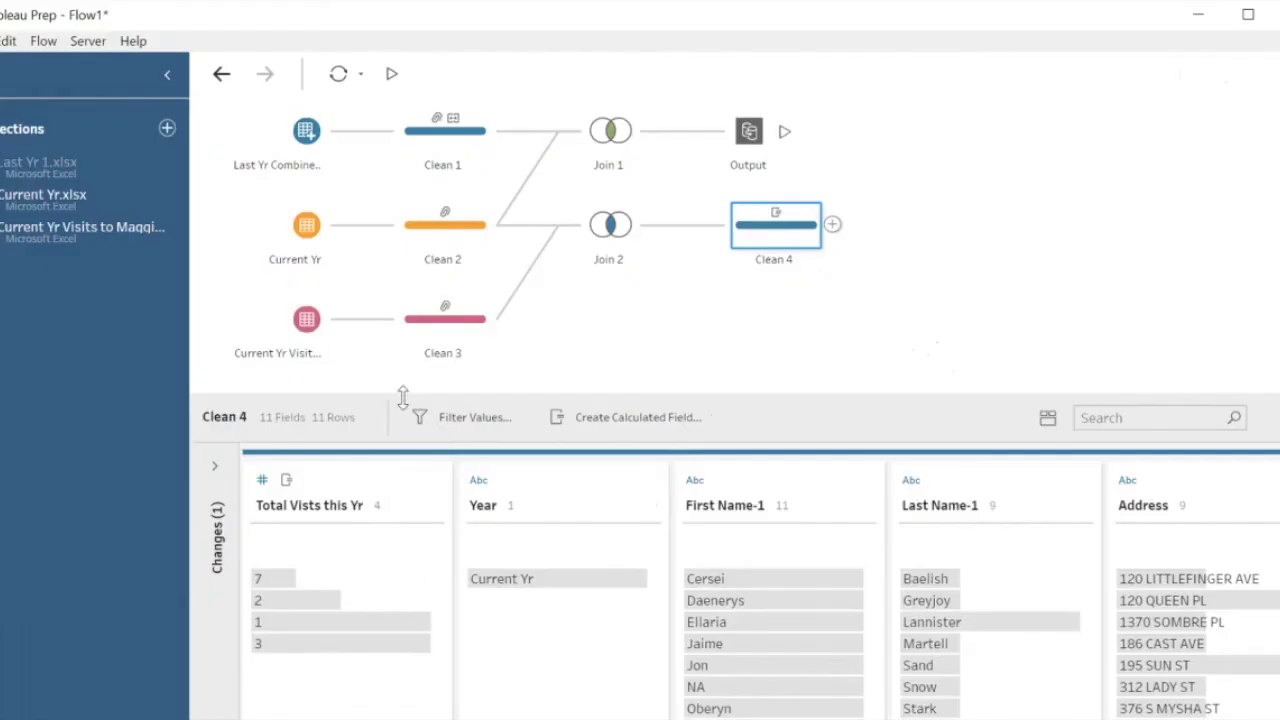
drag(400, 406, 407, 349)
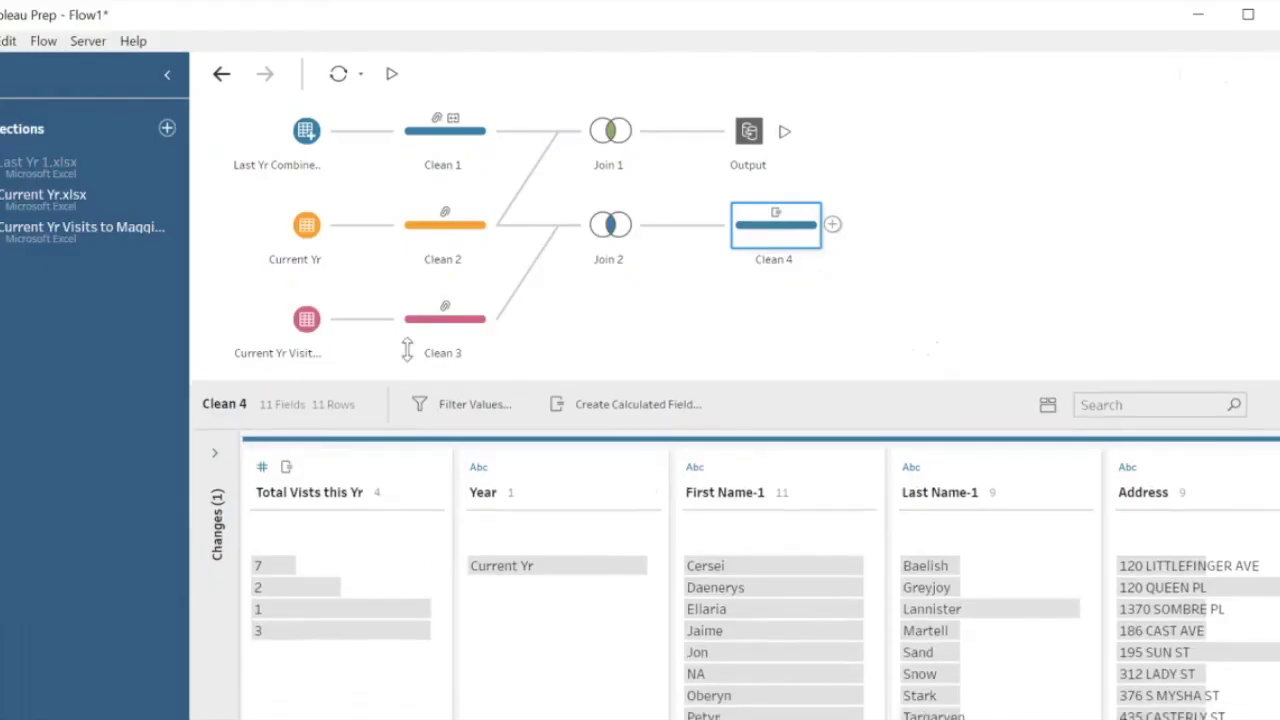
Bring in Sheet1 from House Lookup.xlsx and add a cleaning step after it.
click(278, 527)
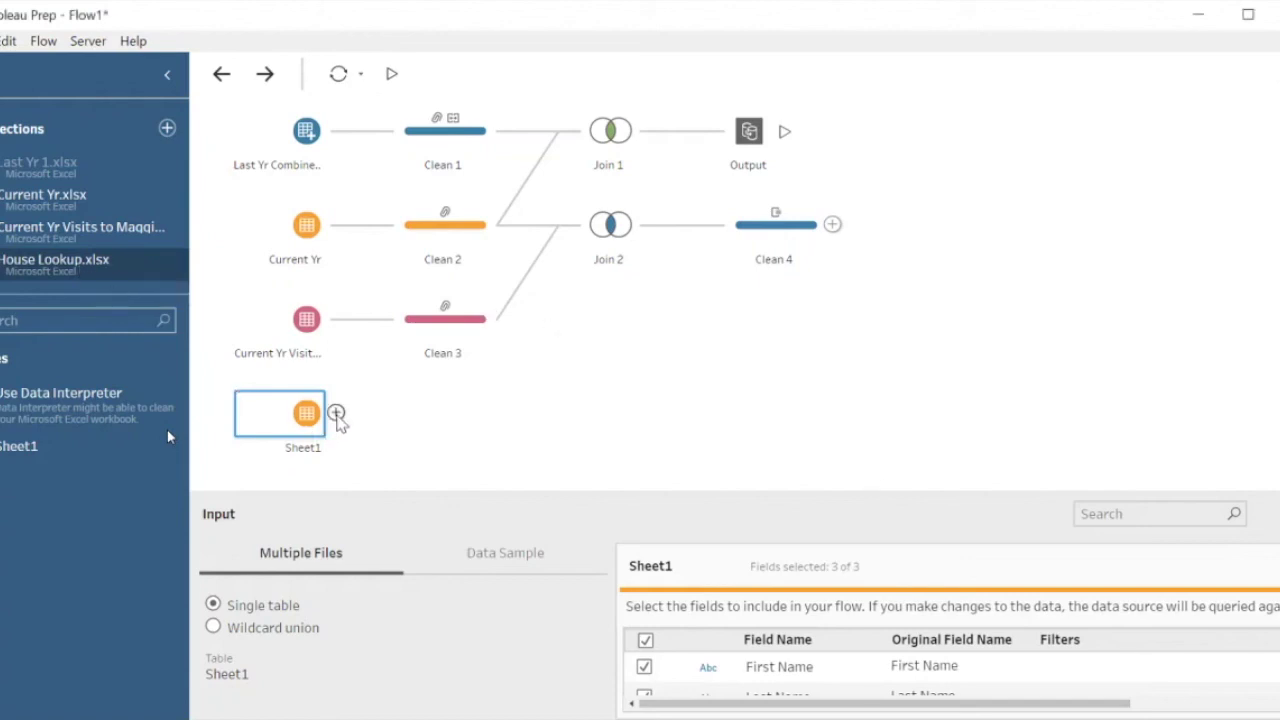
click(337, 414)
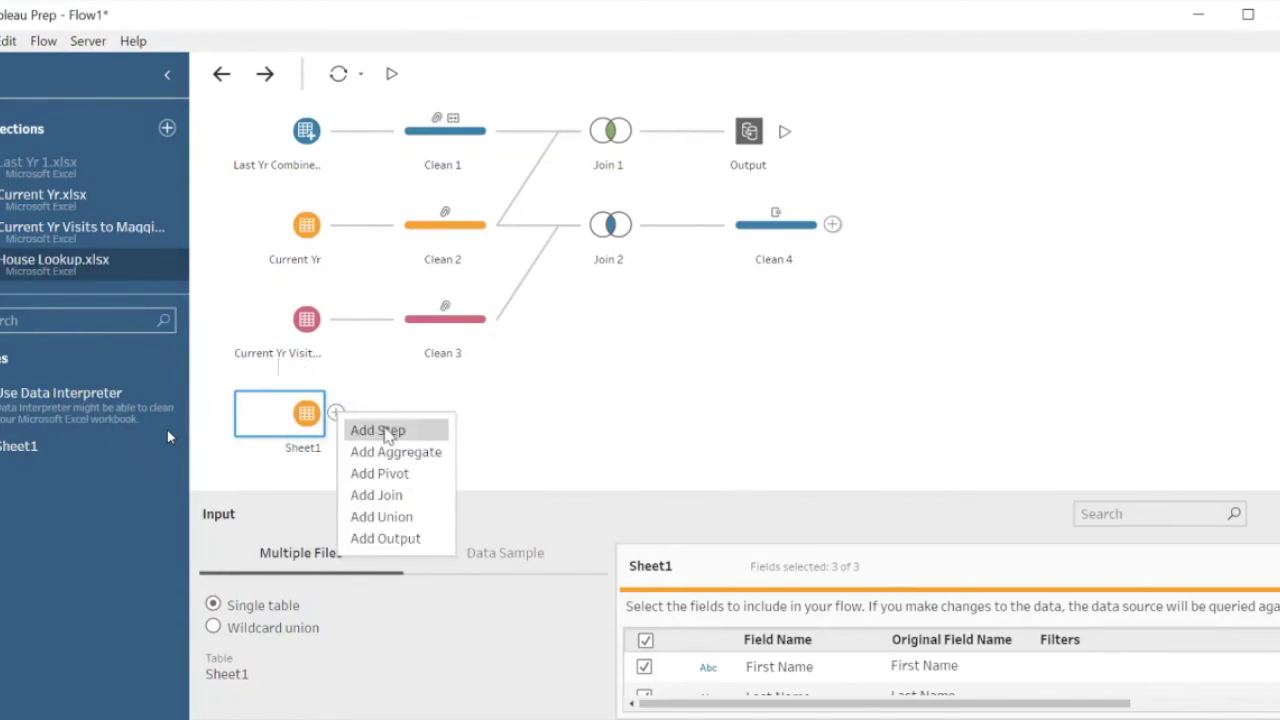
click(388, 432)
Replace the null First Name value in the house lookup's cleaning step with NA.
drag(793, 495, 840, 242)
double_click(362, 424)
key(BackSpace)
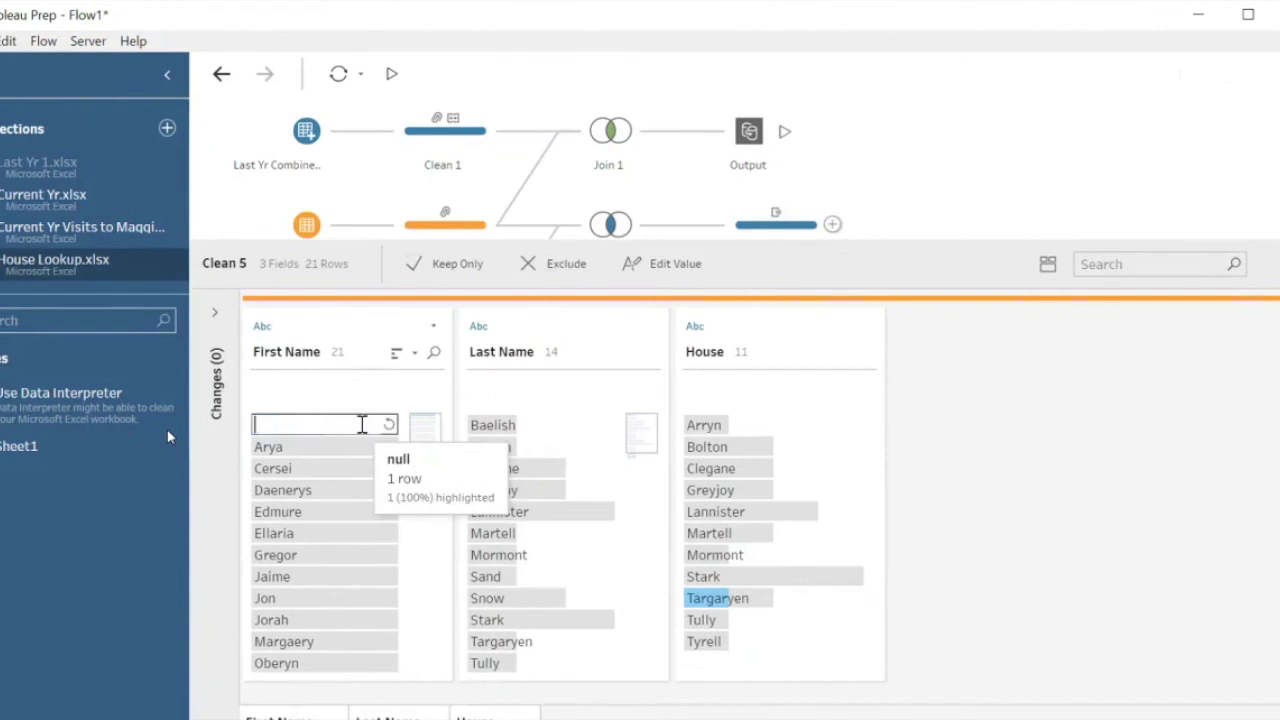
text(NA)
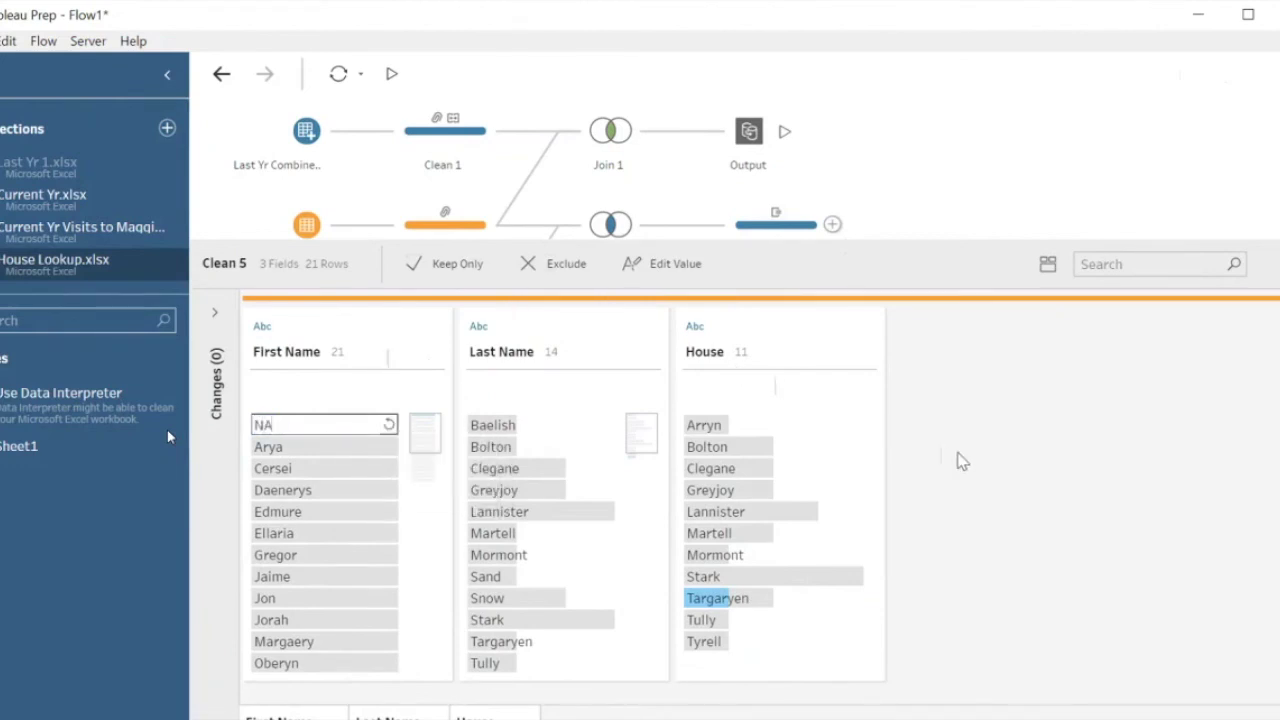
key(Return)
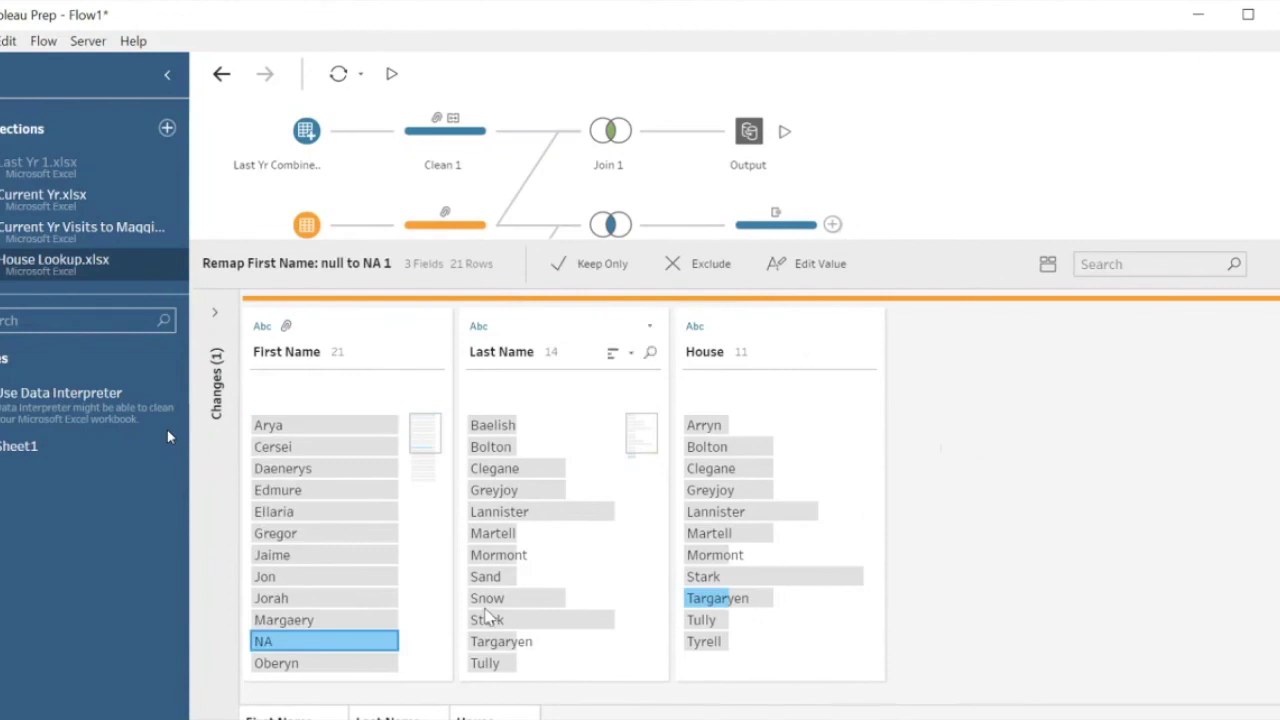
Join Clean 3 with Clean 5, add a cleaning step after the new join, and enlarge its profile area.
drag(935, 241, 974, 514)
drag(471, 337, 517, 415)
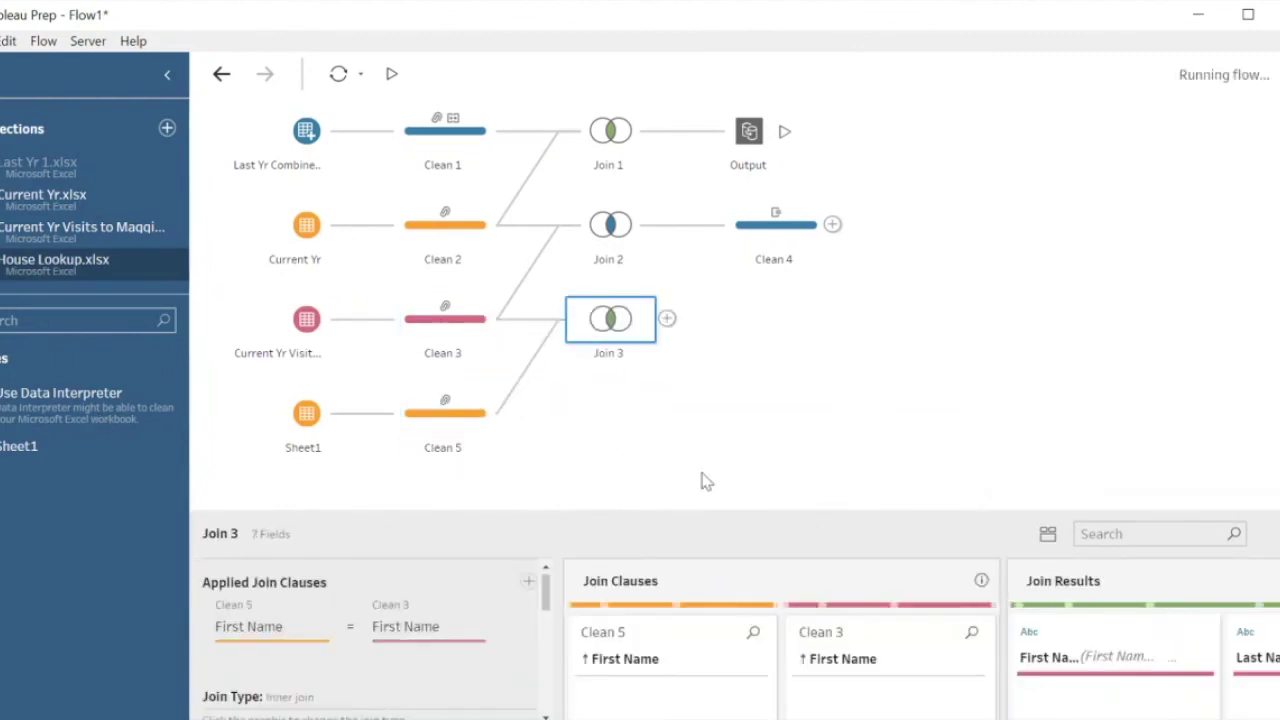
drag(708, 498, 705, 447)
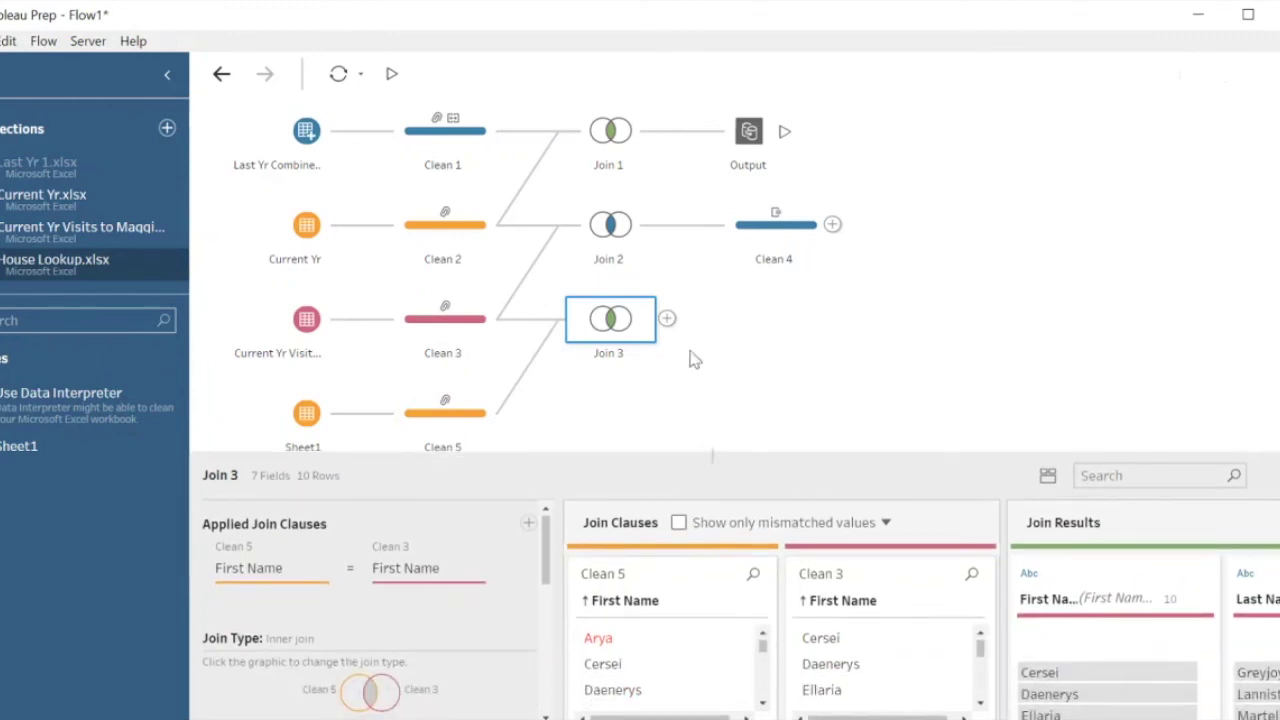
click(667, 319)
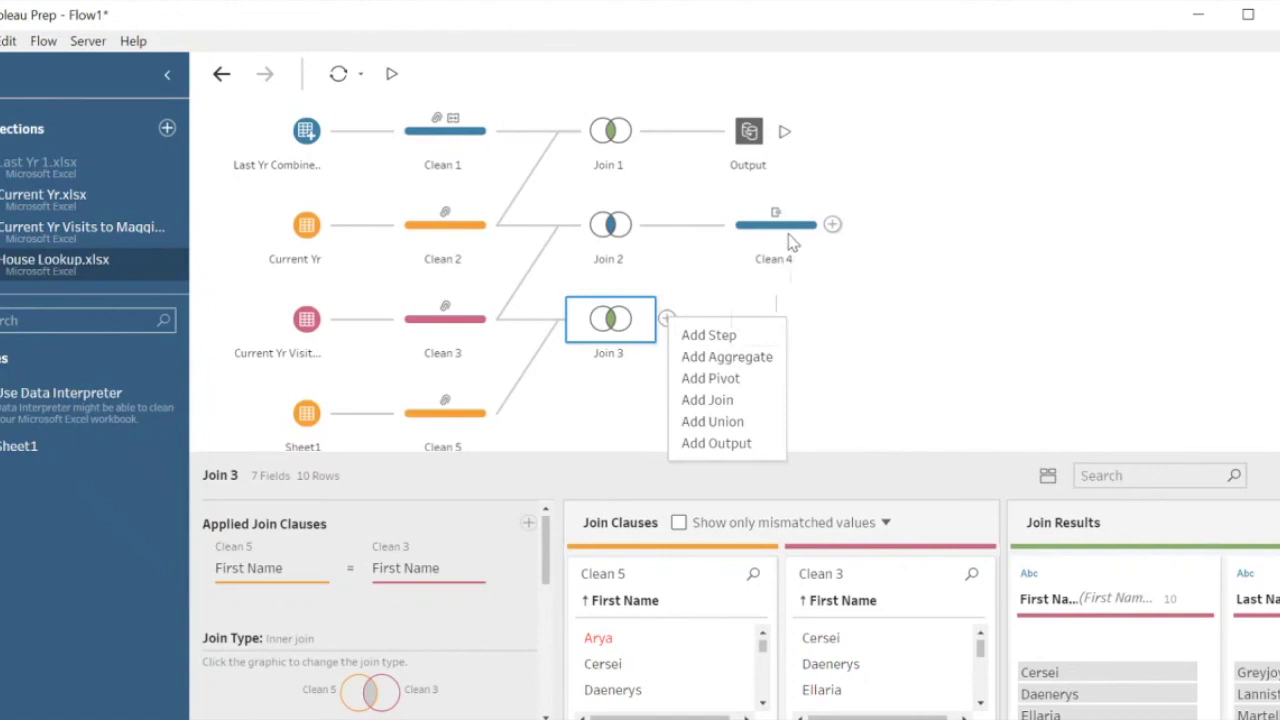
click(740, 337)
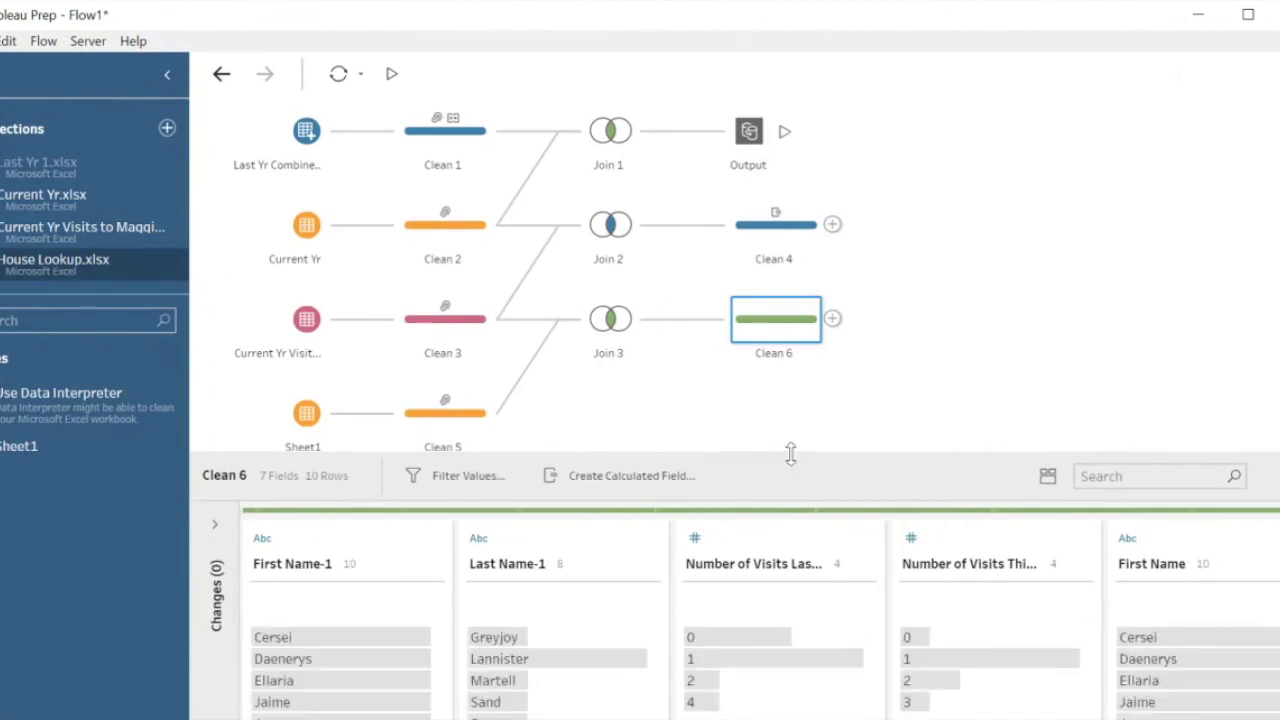
drag(791, 451, 786, 406)
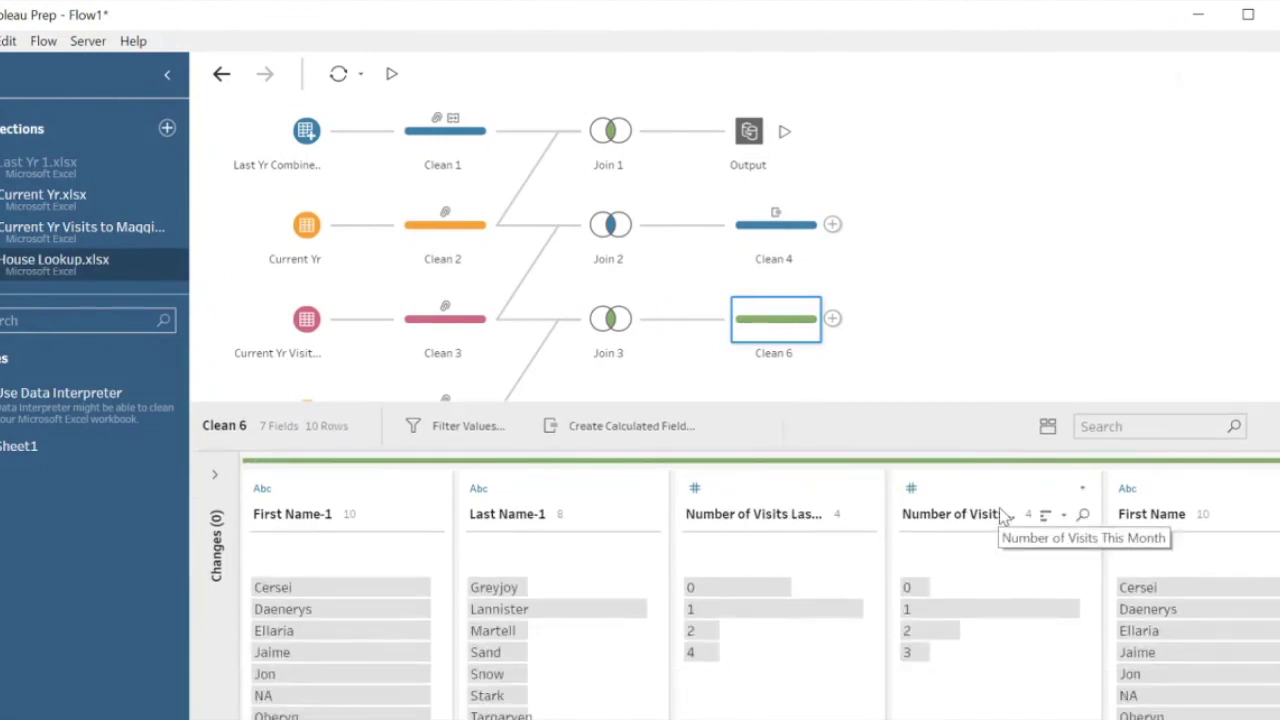
Create a calculated field Total Visits This Yr in Clean 6 that adds Number of Visits Last Month and Number of Visits This Month.
click(641, 425)
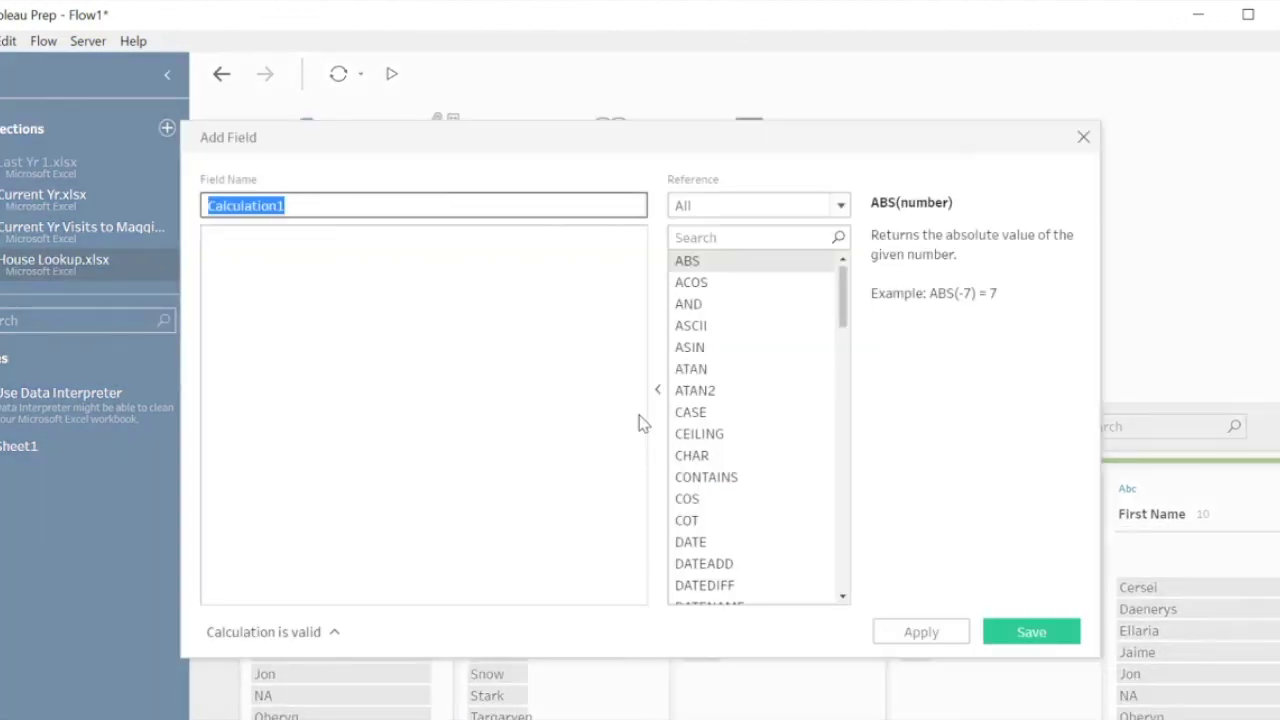
text(Total Visits This Yr)
key(Tab)
text([Num)
key(Return)
text(+ Num)
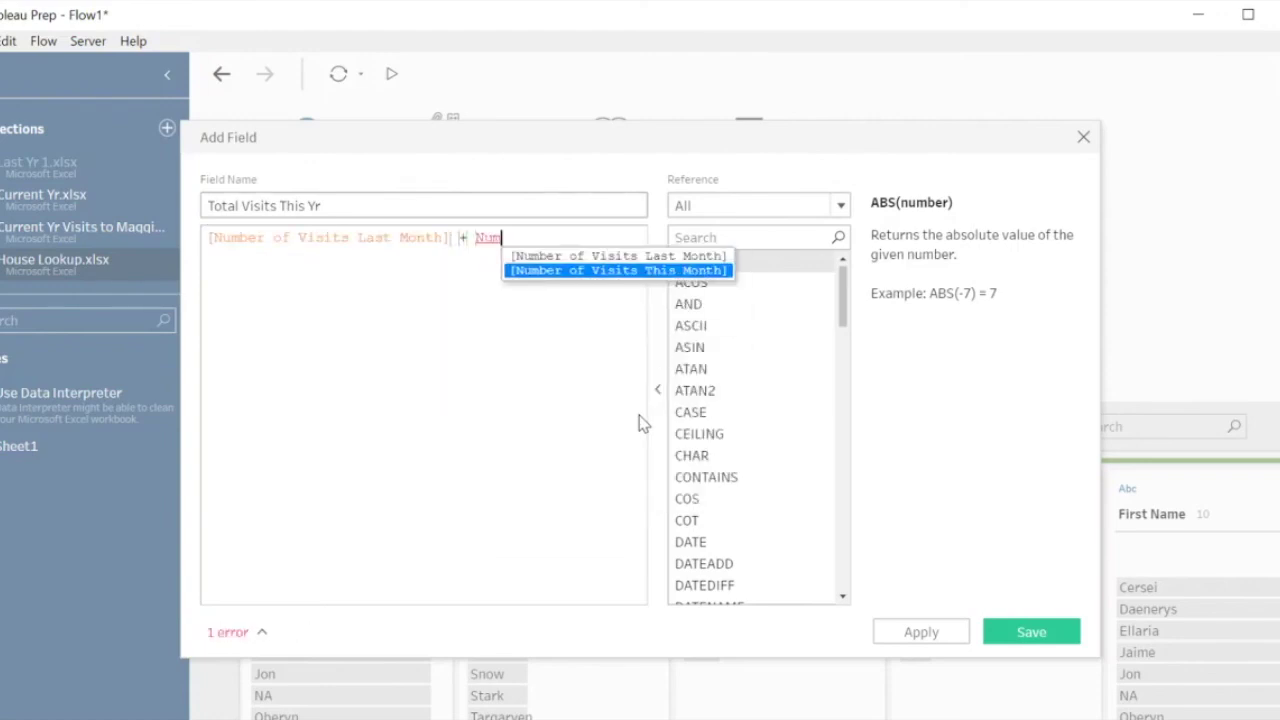
key(Return)
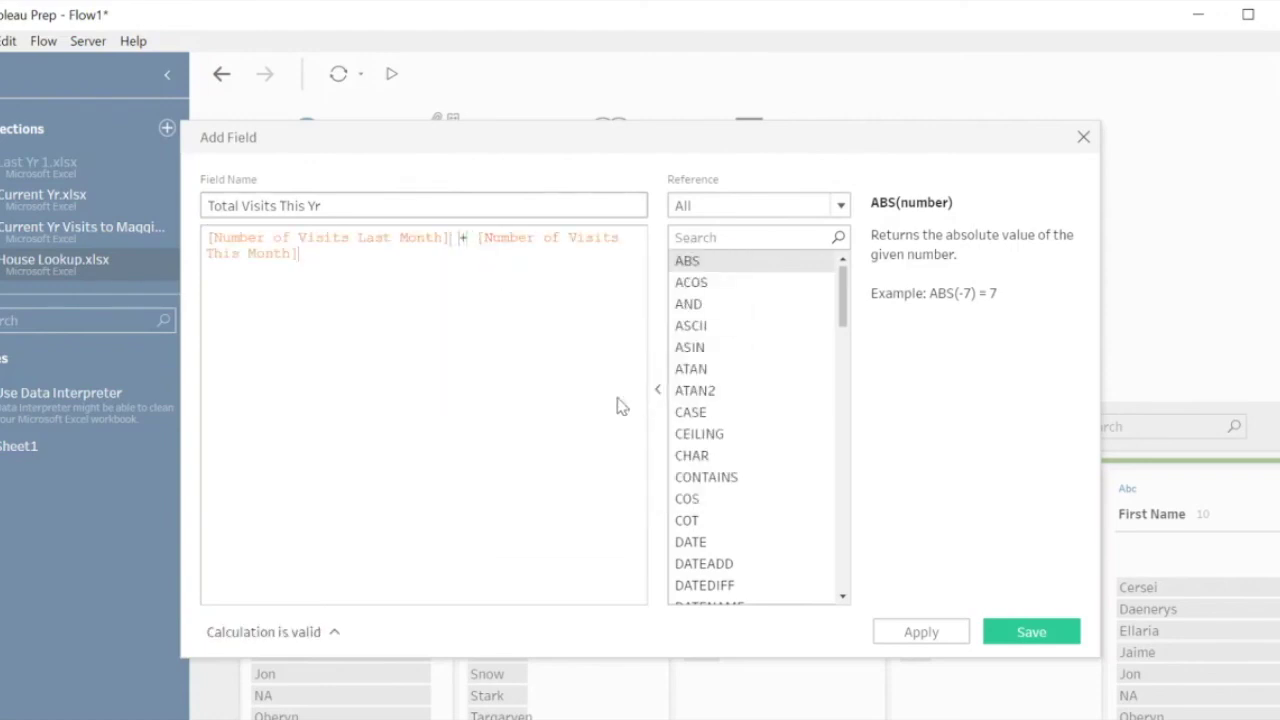
click(1054, 640)
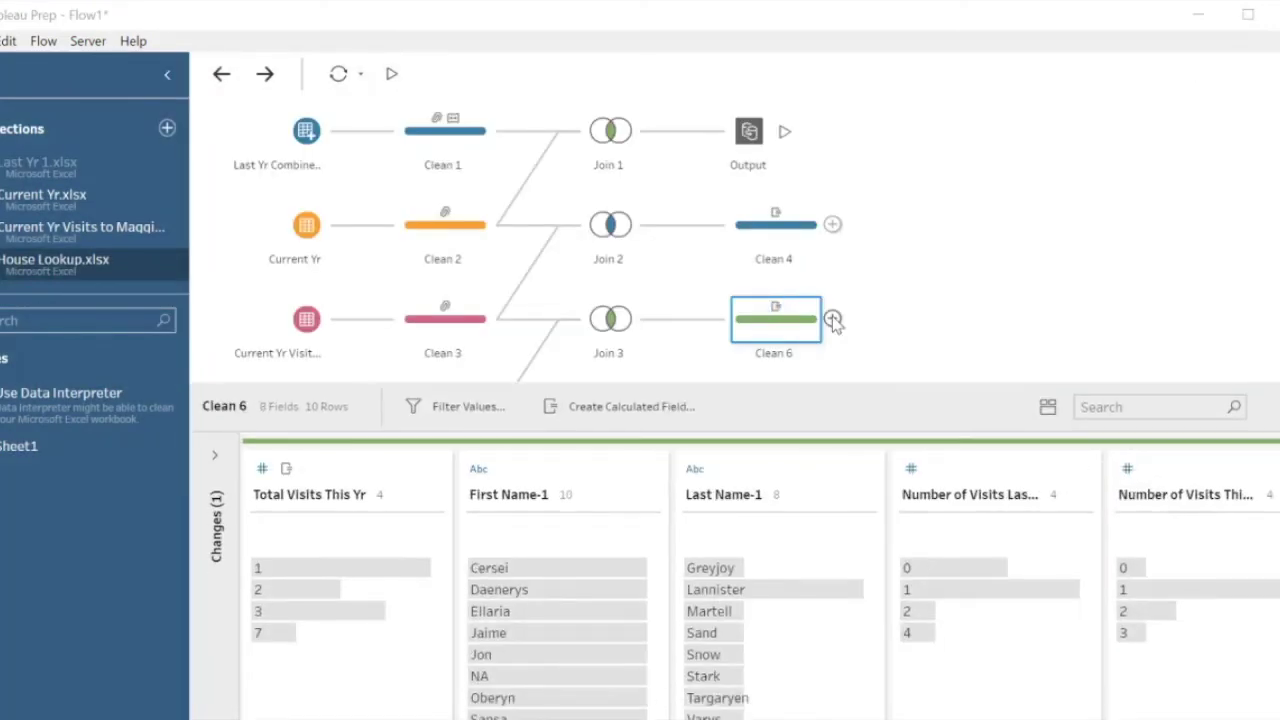
Add an output after Clean 6, review the columns in its data preview, and remove that output again.
click(832, 319)
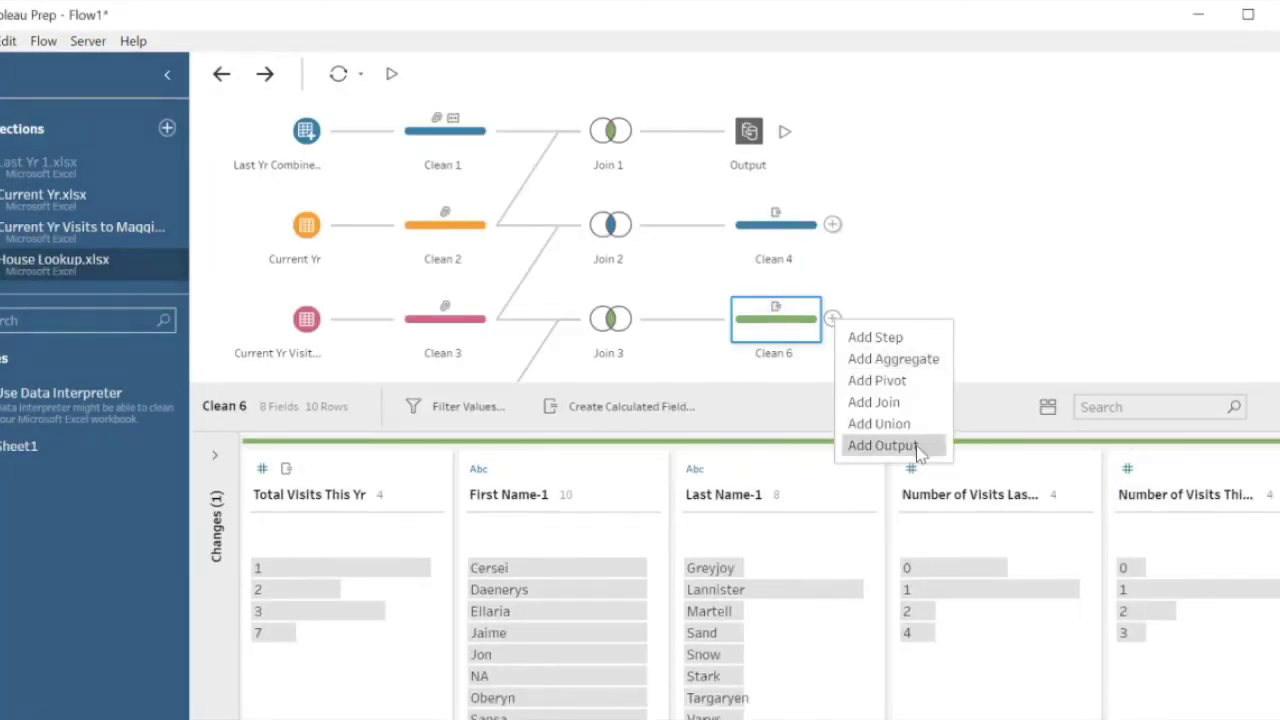
click(915, 446)
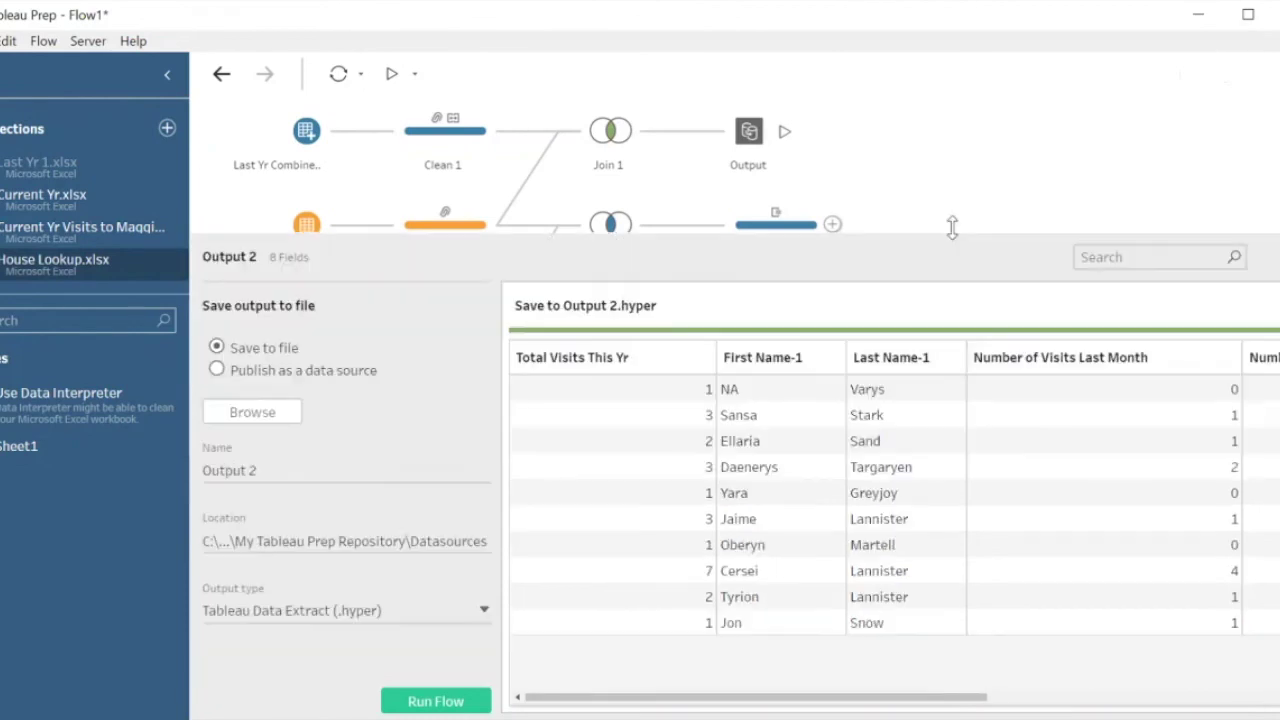
drag(826, 707, 1212, 712)
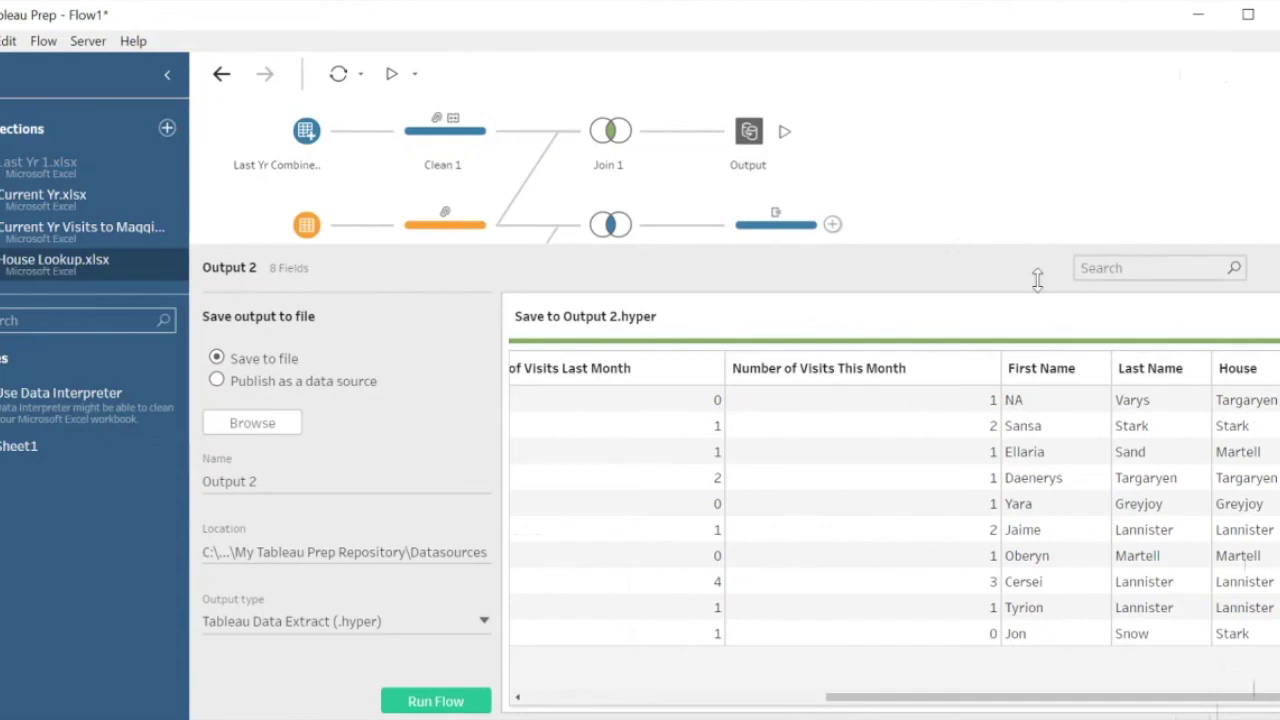
drag(1043, 243, 1051, 437)
right_click(970, 333)
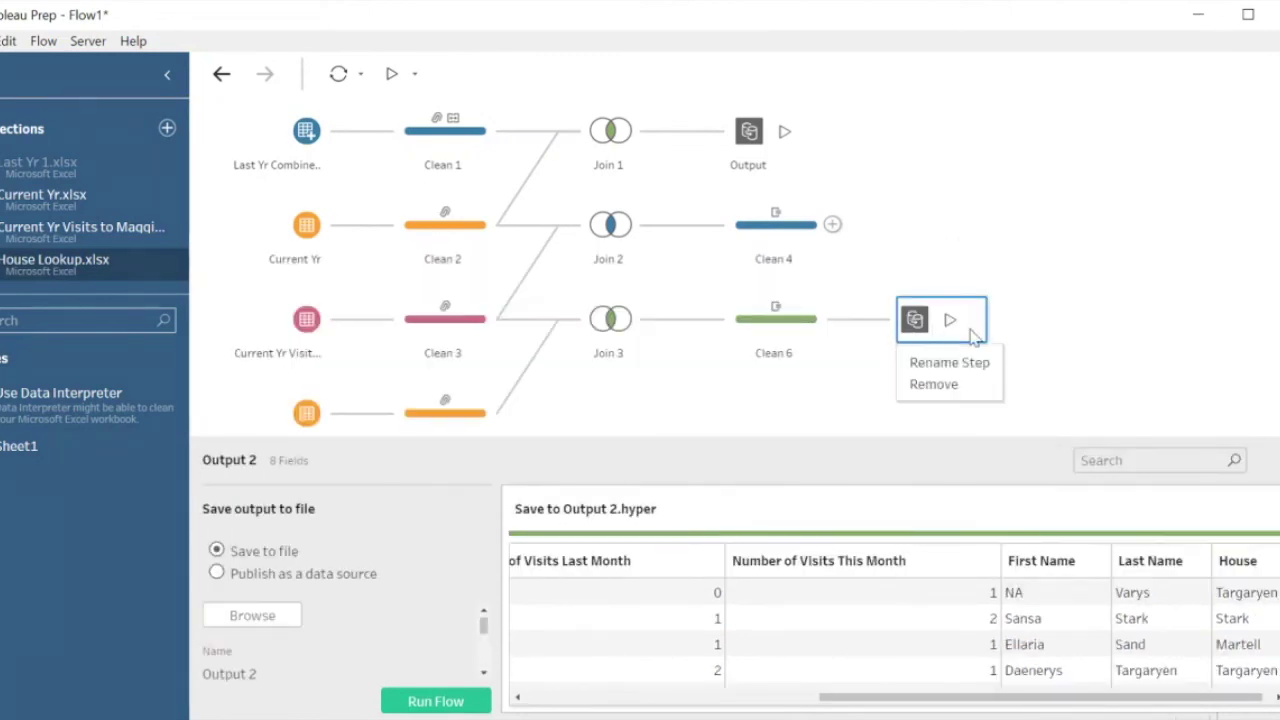
click(946, 384)
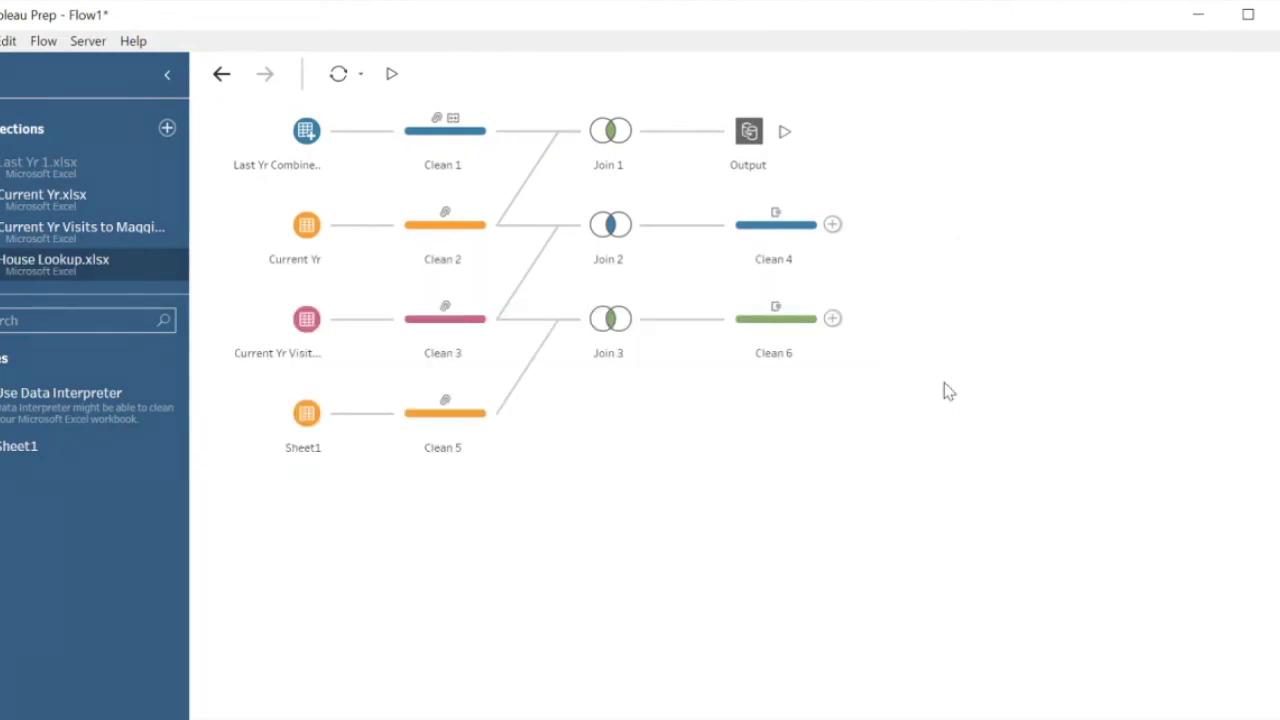
Add an aggregate step after Clean 6 that sums Total Visits This Yr grouped by House.
click(832, 319)
click(872, 360)
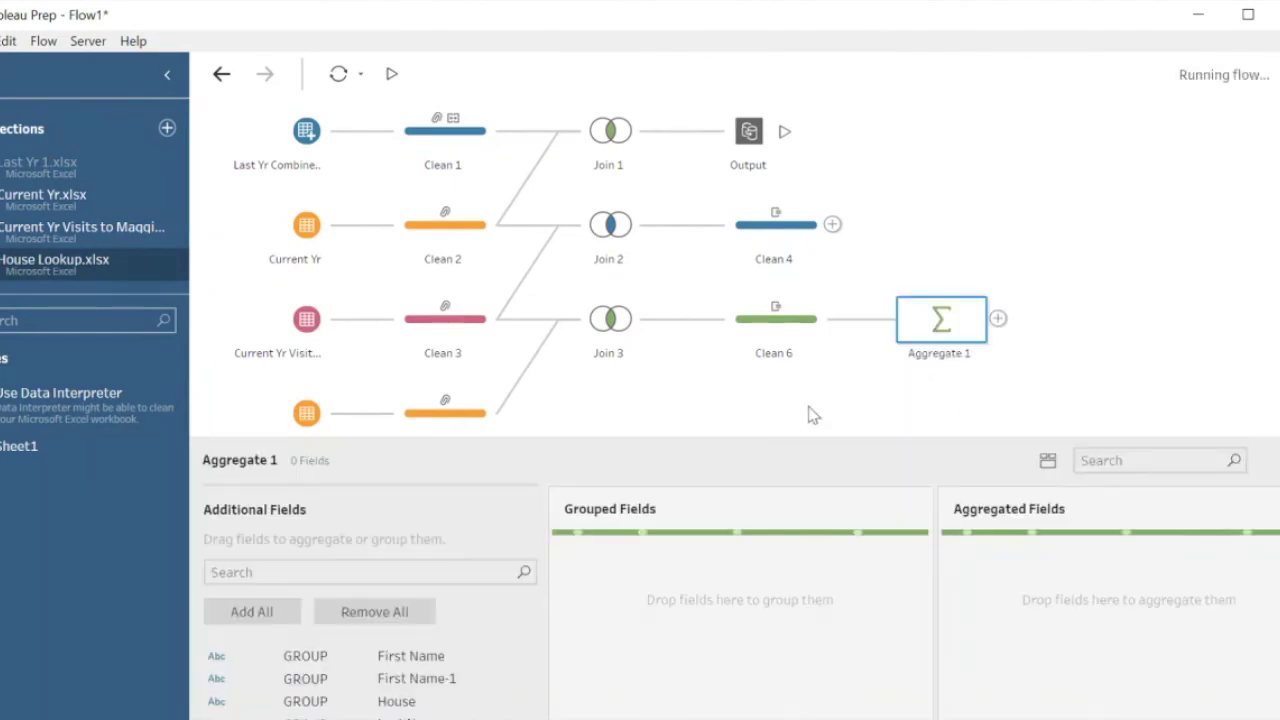
drag(785, 435, 811, 279)
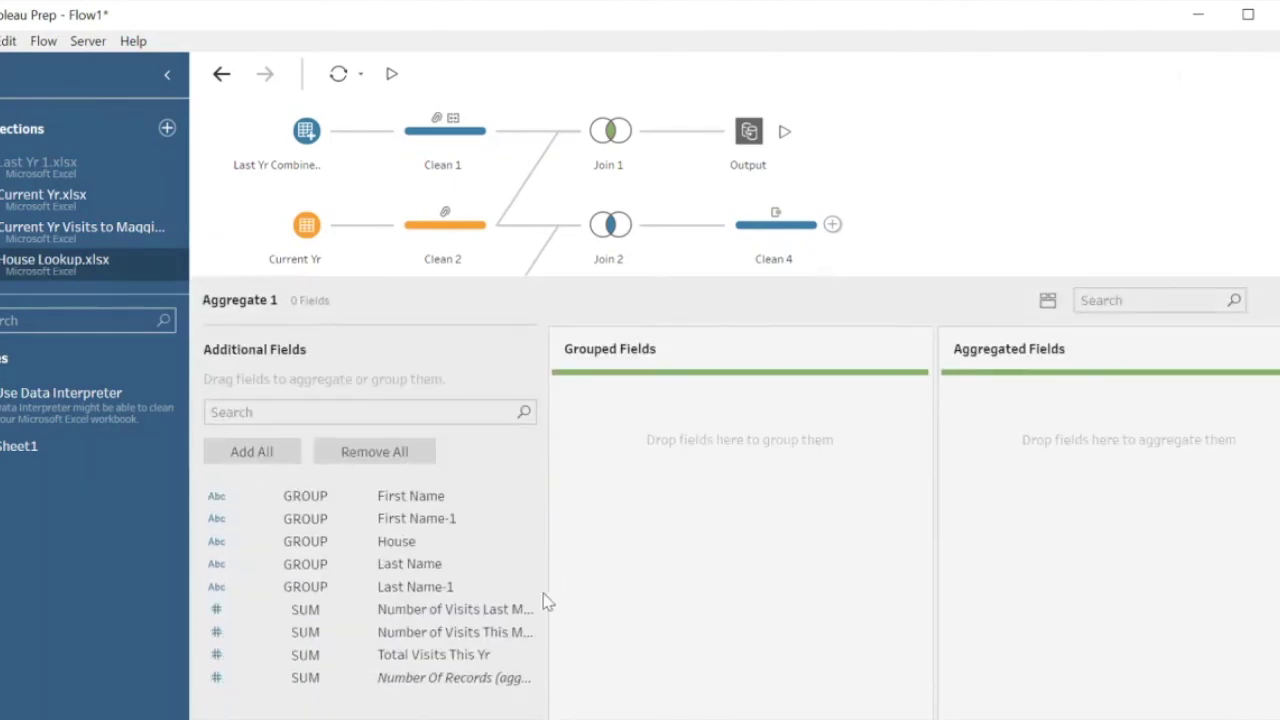
drag(433, 654, 1040, 481)
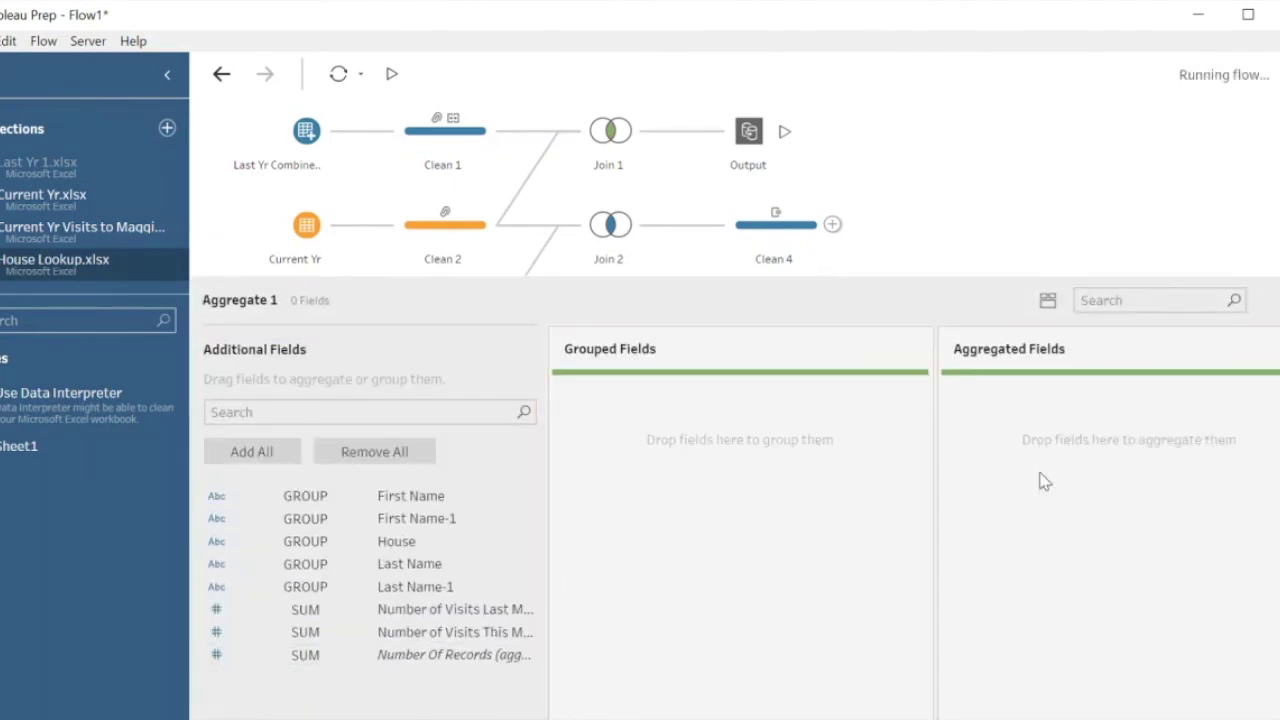
click(409, 528)
drag(456, 541, 655, 500)
drag(858, 280, 831, 364)
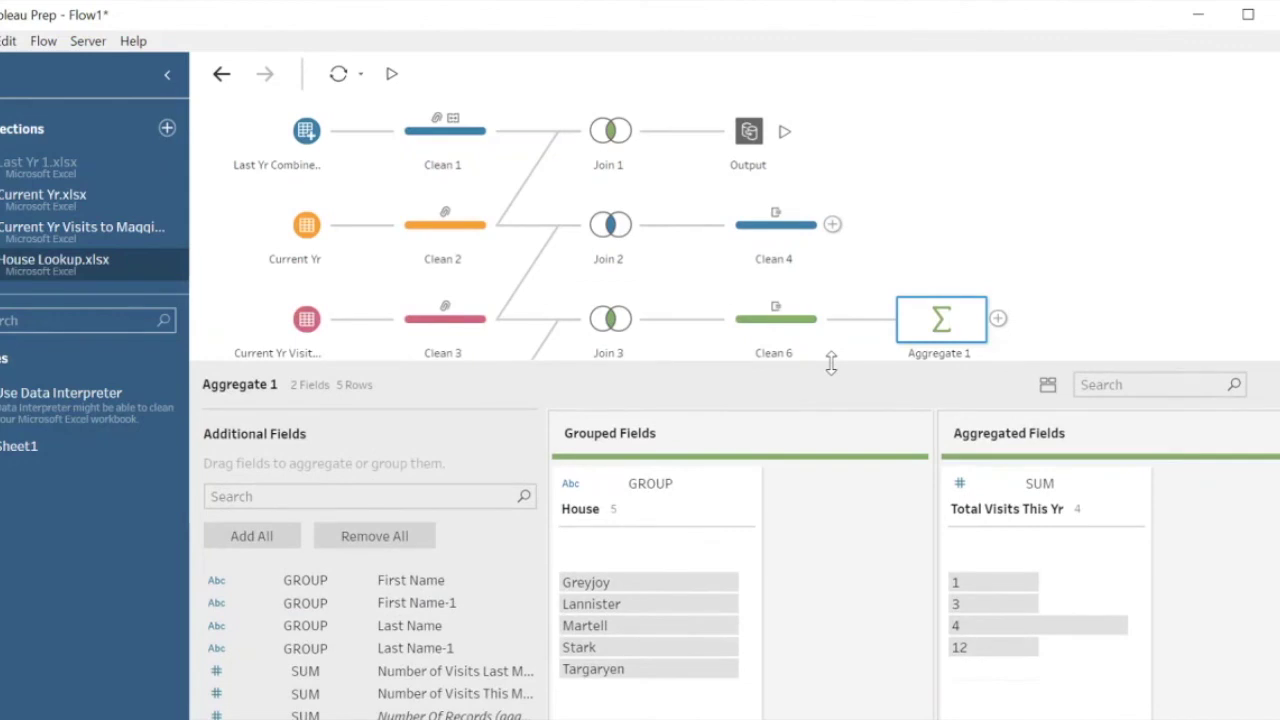
Highlight the house that matches the Total Visits This Yr value of 12 in the aggregate step.
click(997, 649)
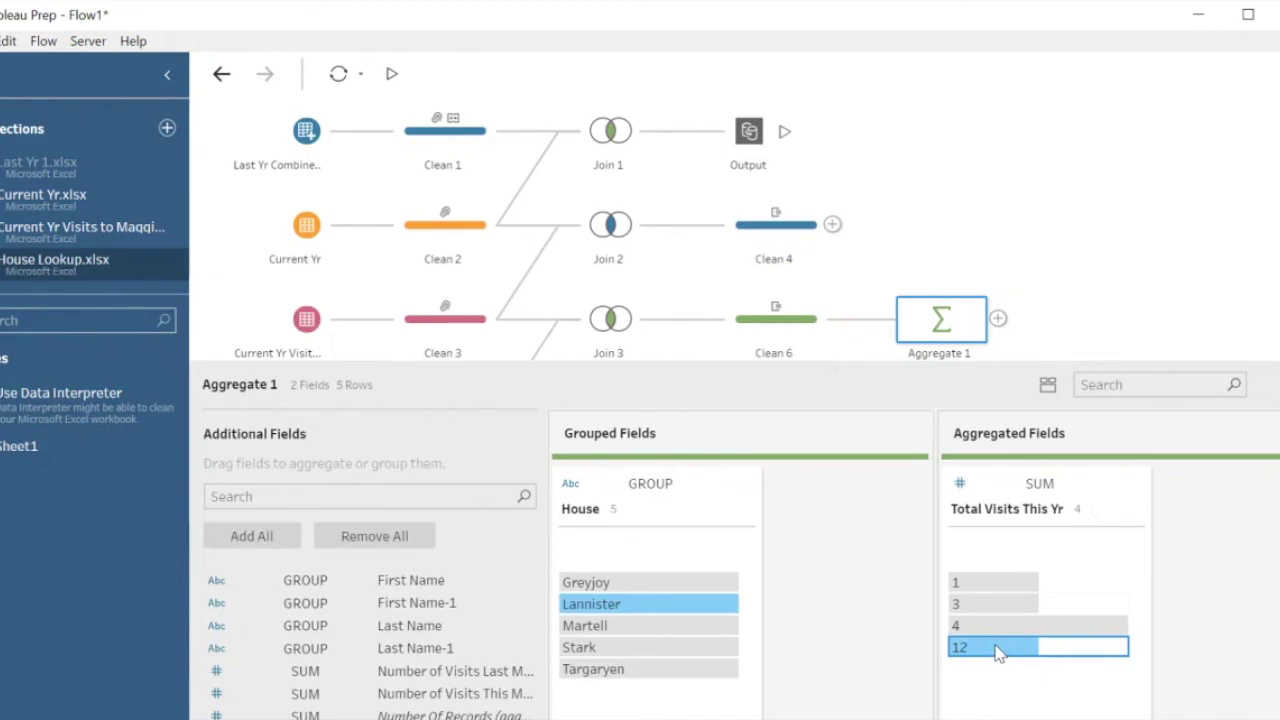
mouse_move(999, 642)
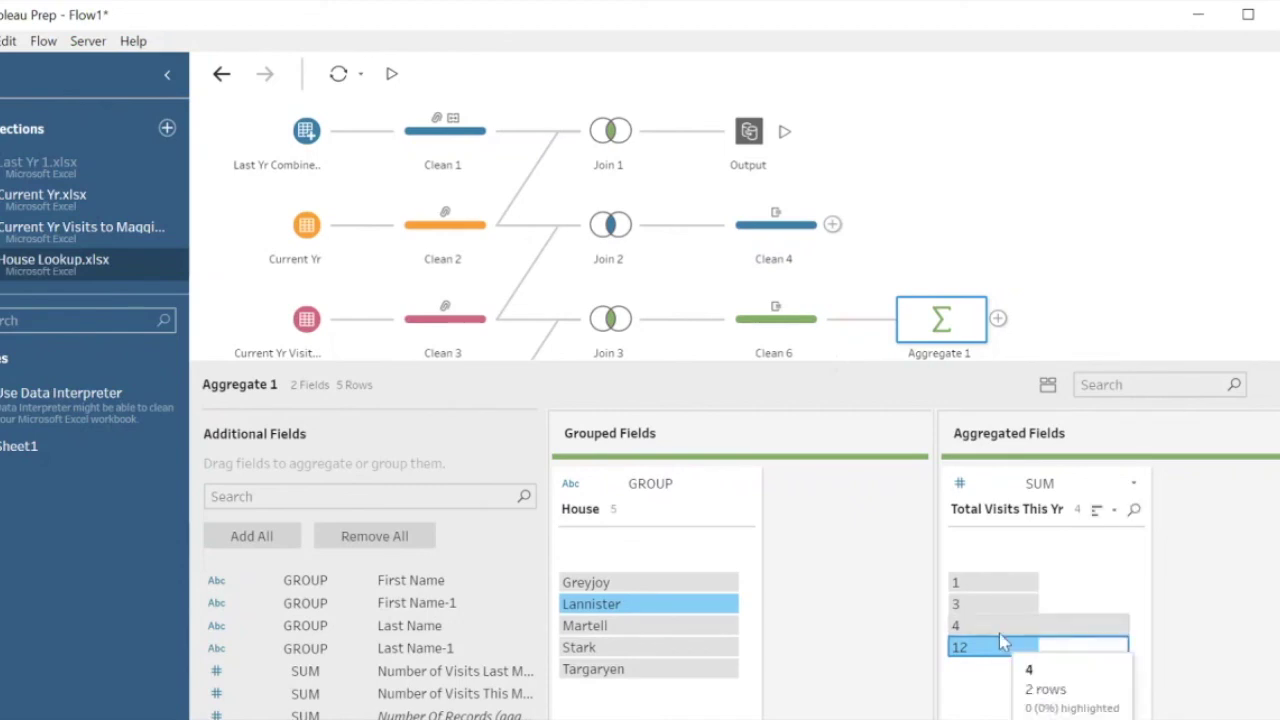